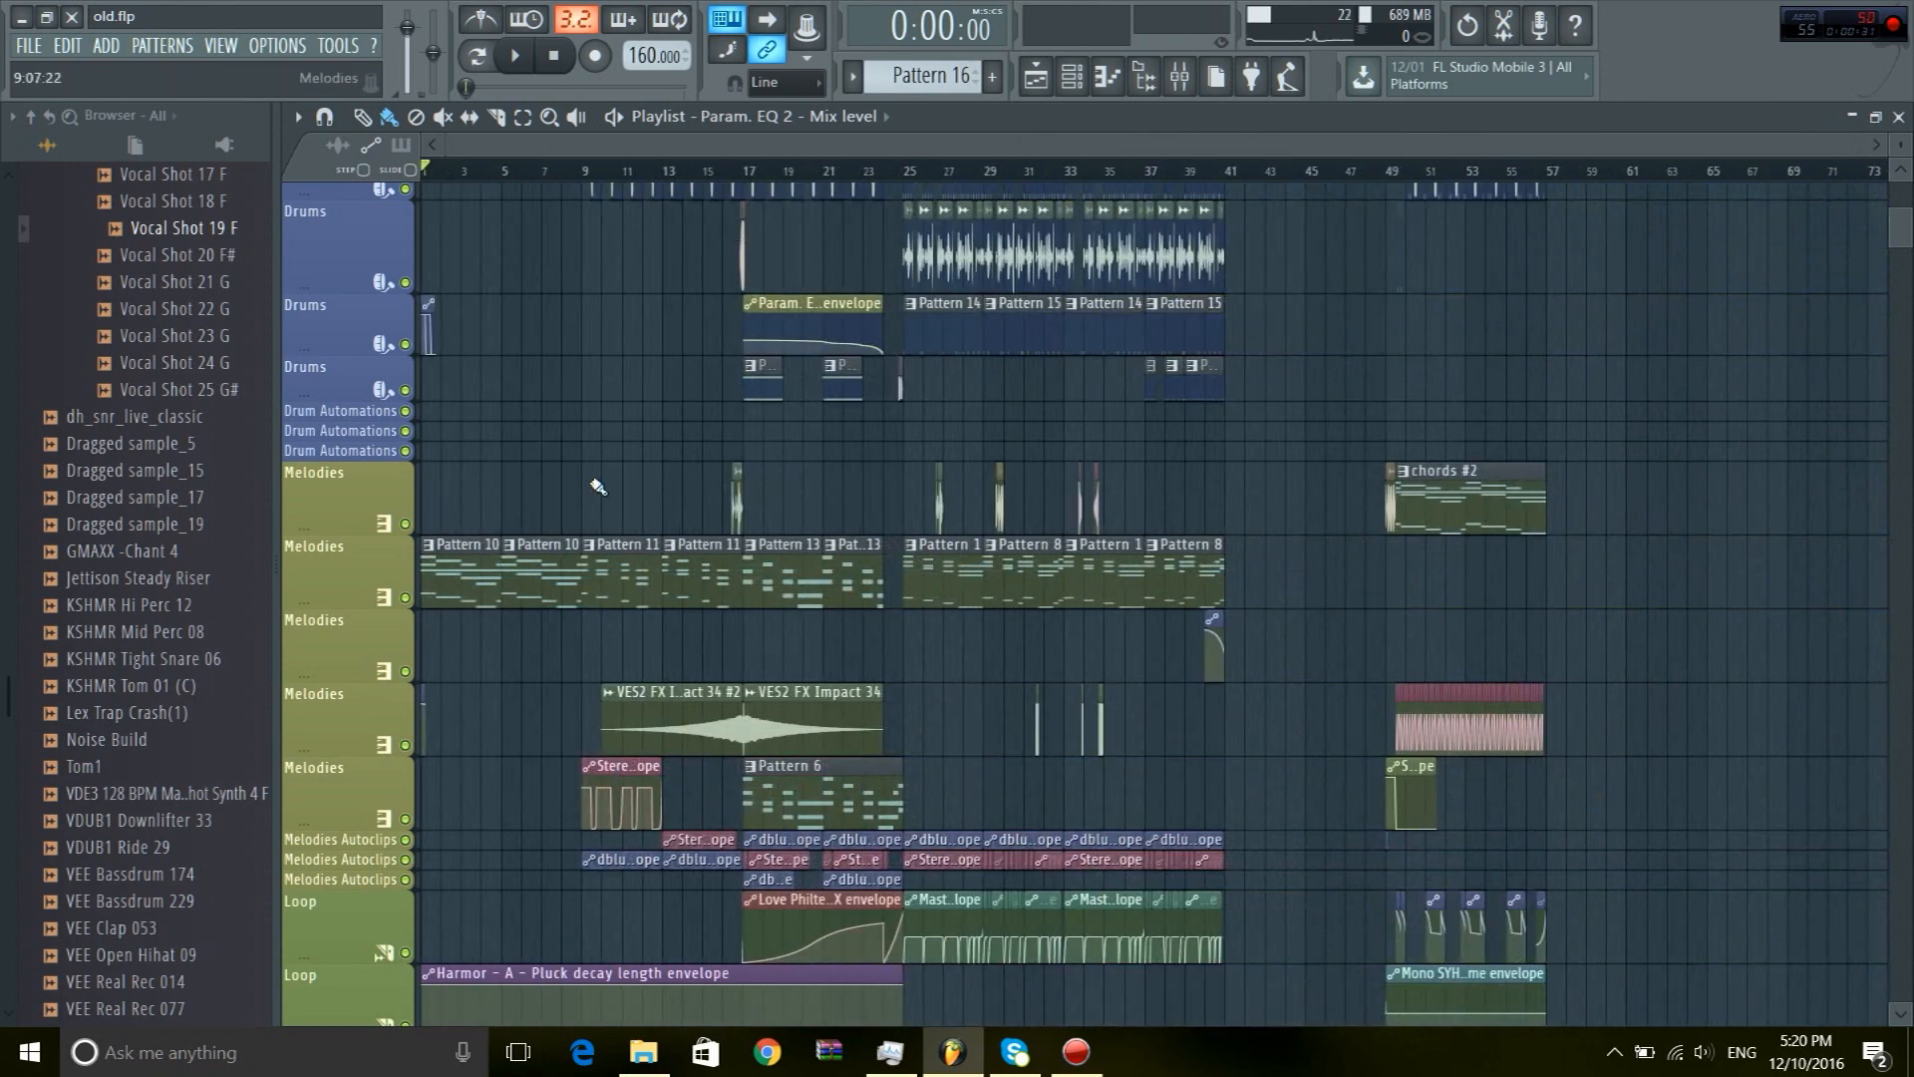
# Review the song arrangement in the playlist, from the opening melody clips to the sections after bar 25
pyautogui.scroll(2, 676, 161)
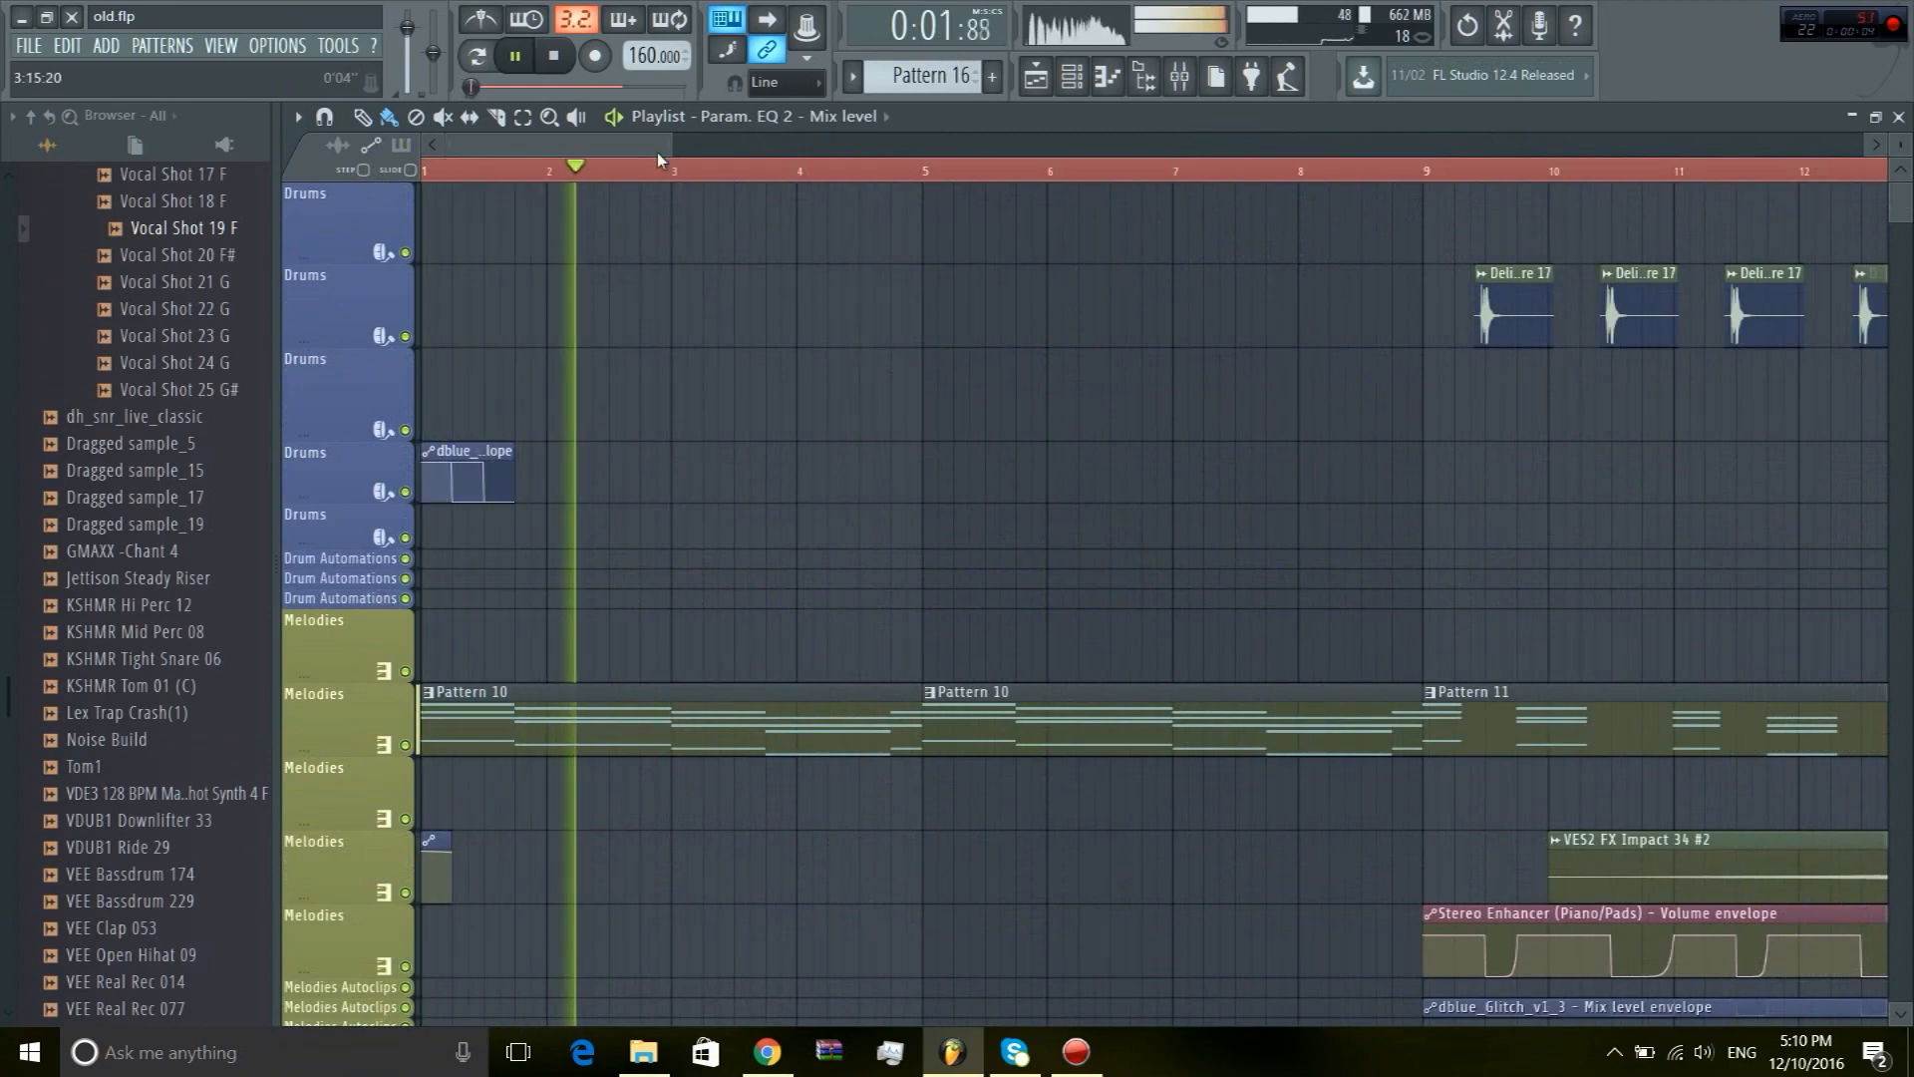
pyautogui.moveTo(666, 147); pyautogui.dragTo(1218, 275)
pyautogui.moveTo(1904, 221)
pyautogui.mouseDown()
pyautogui.moveTo(1869, 333)
pyautogui.moveTo(1872, 221)
pyautogui.mouseUp()
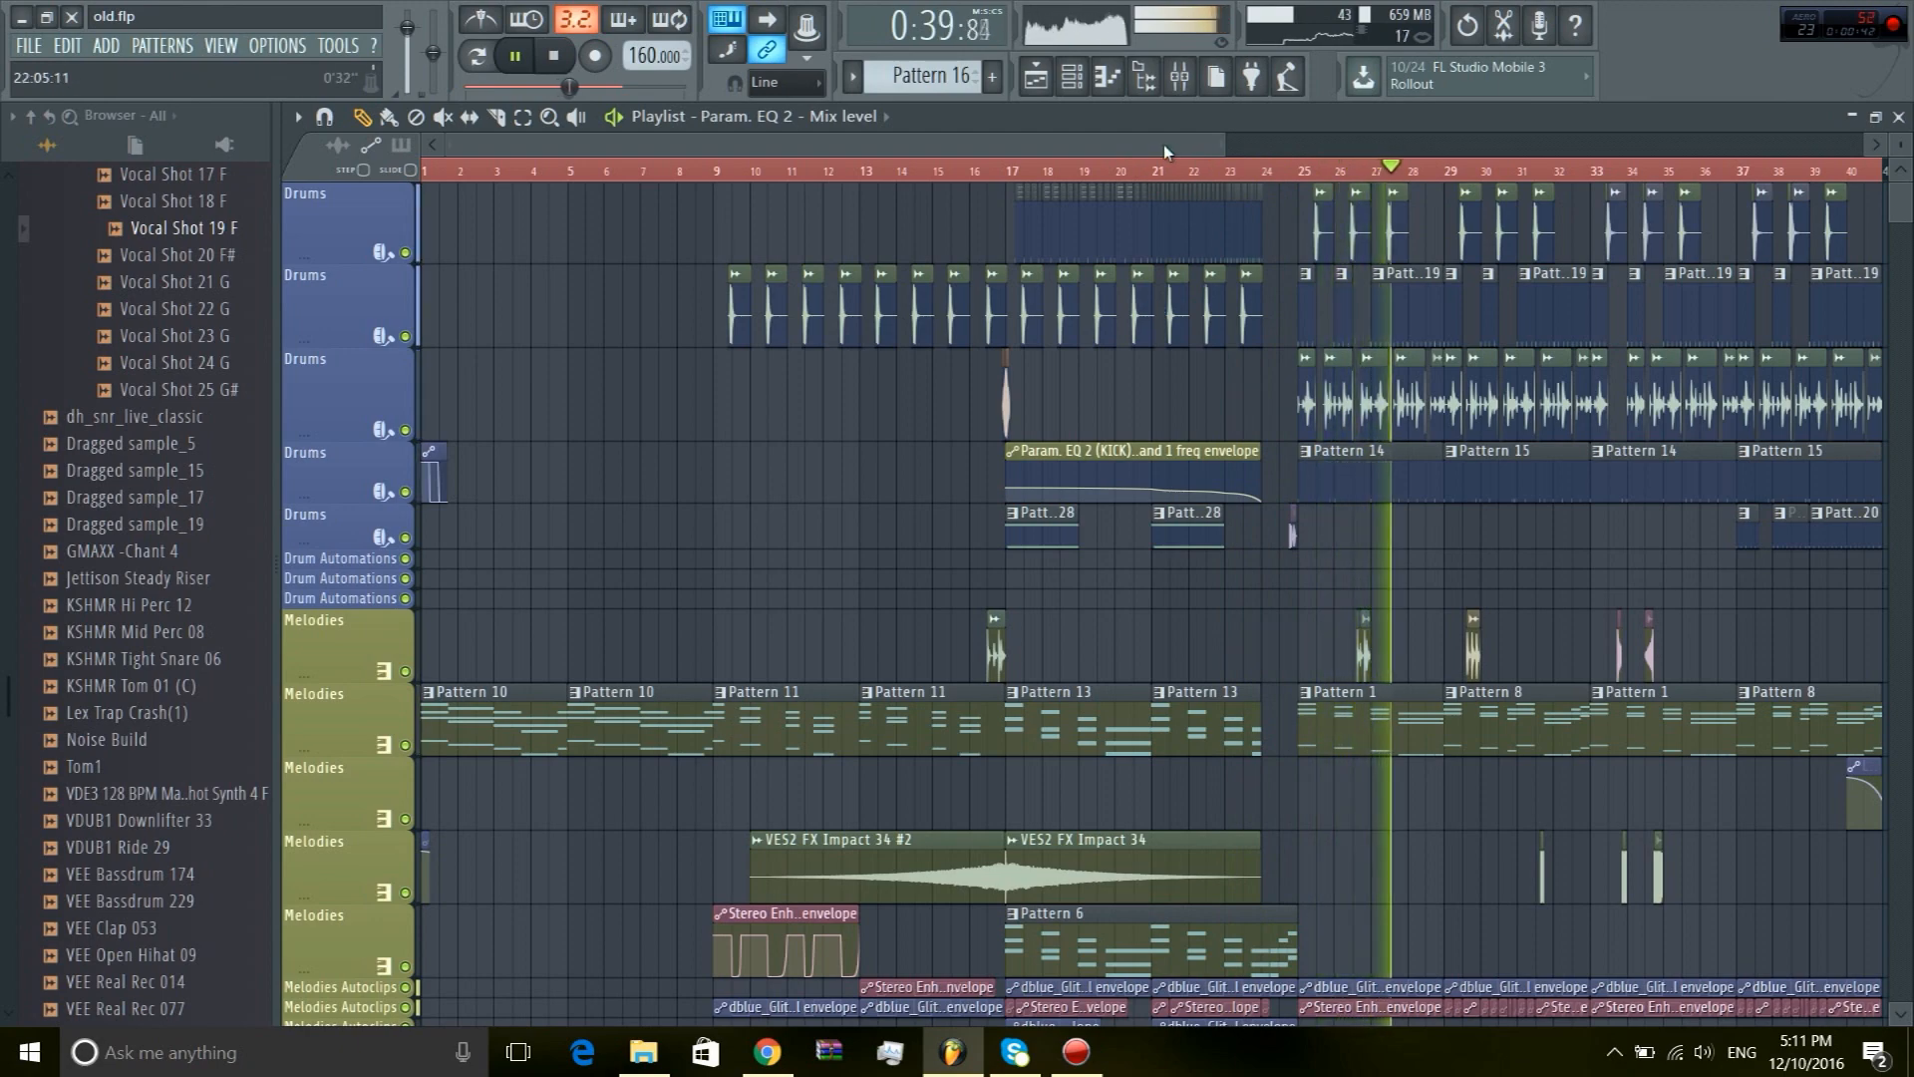
pyautogui.moveTo(447, 145); pyautogui.dragTo(918, 262)
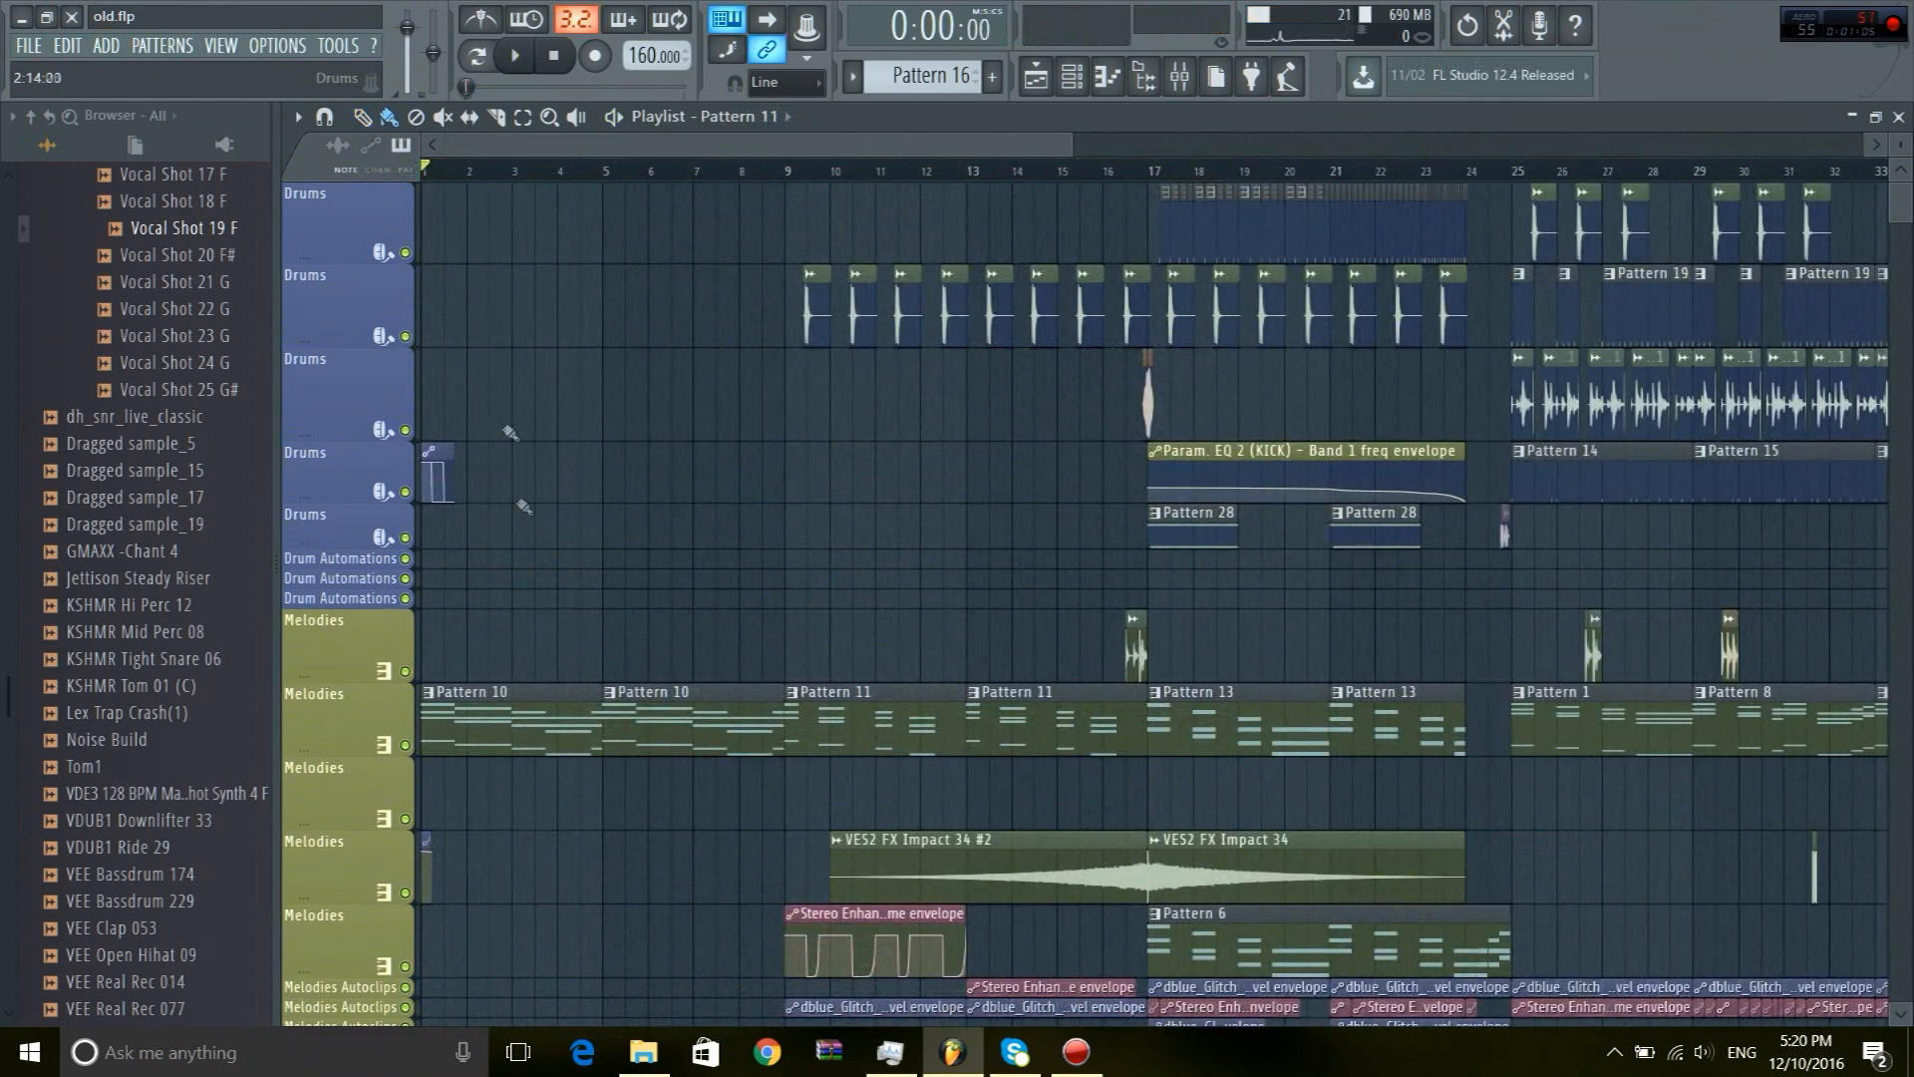
pyautogui.scroll(-2, 478, 534)
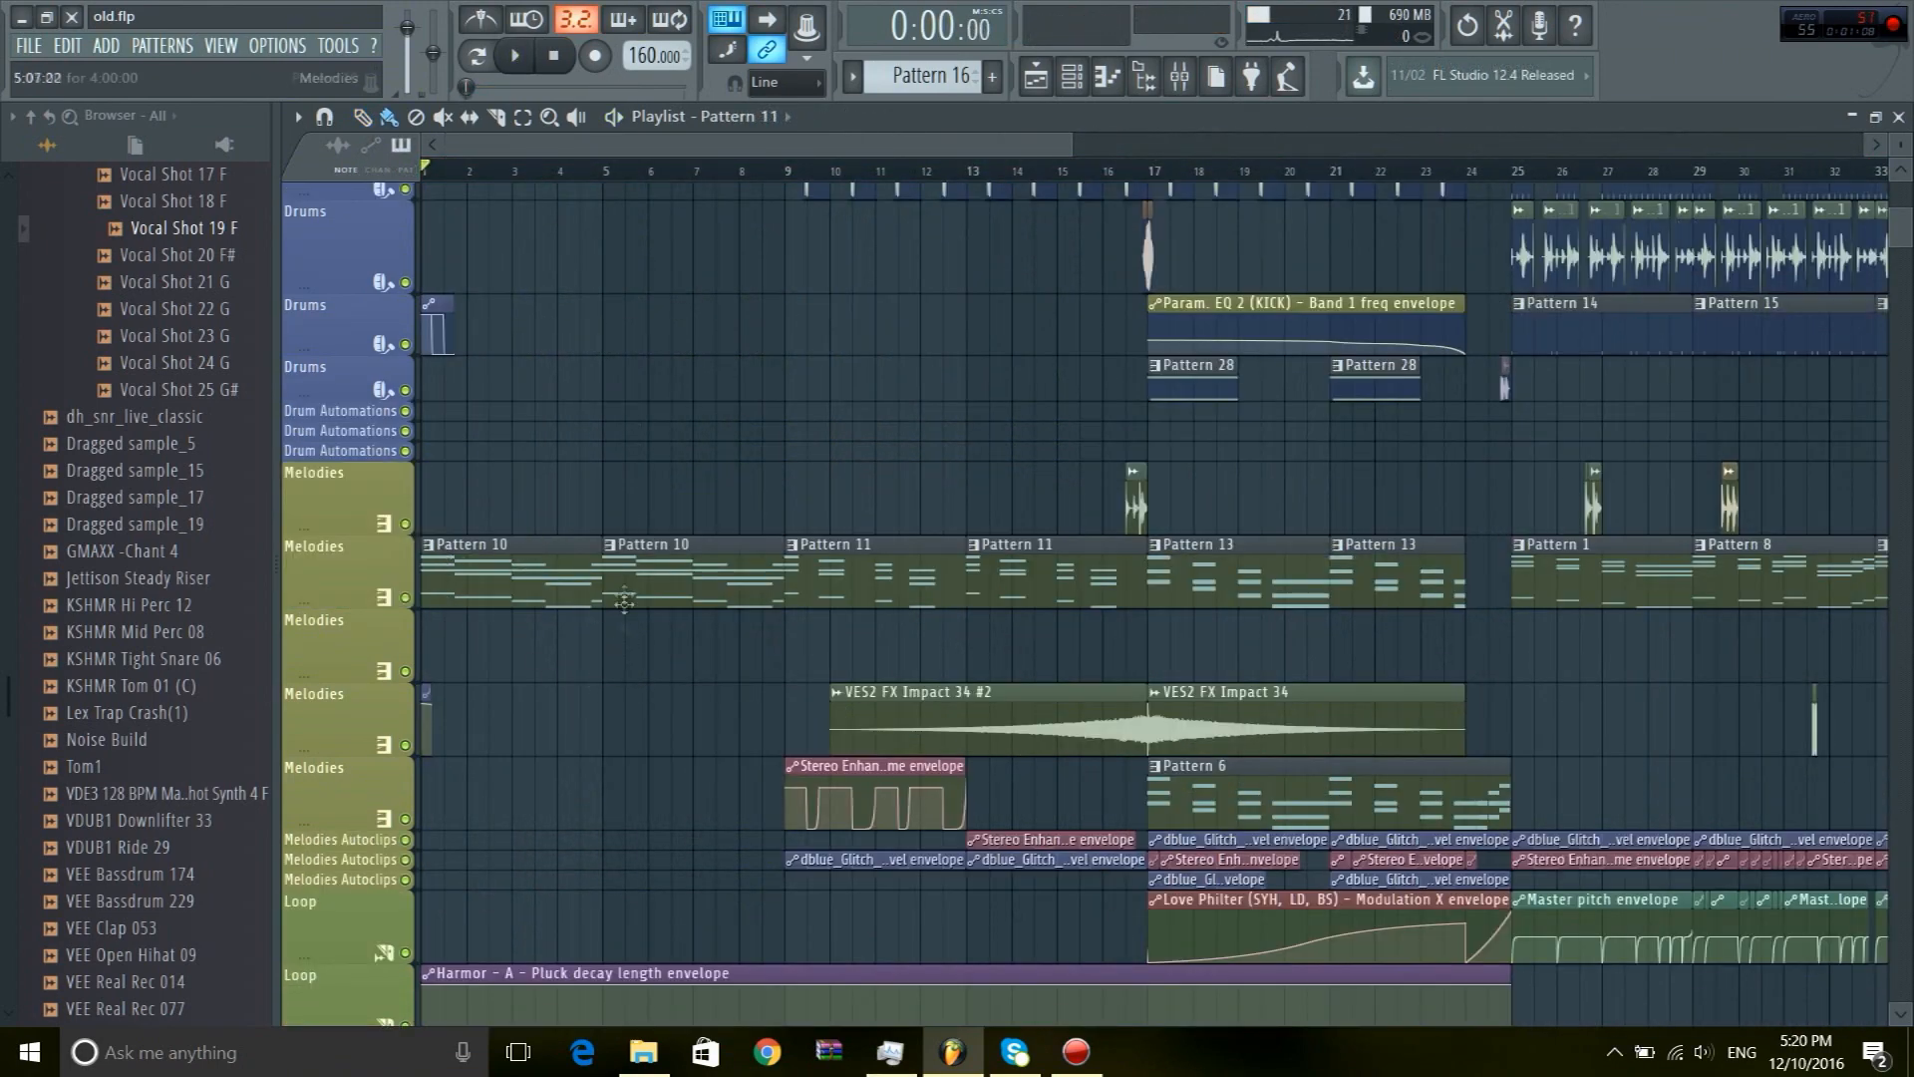
pyautogui.scroll(-6, 628, 558)
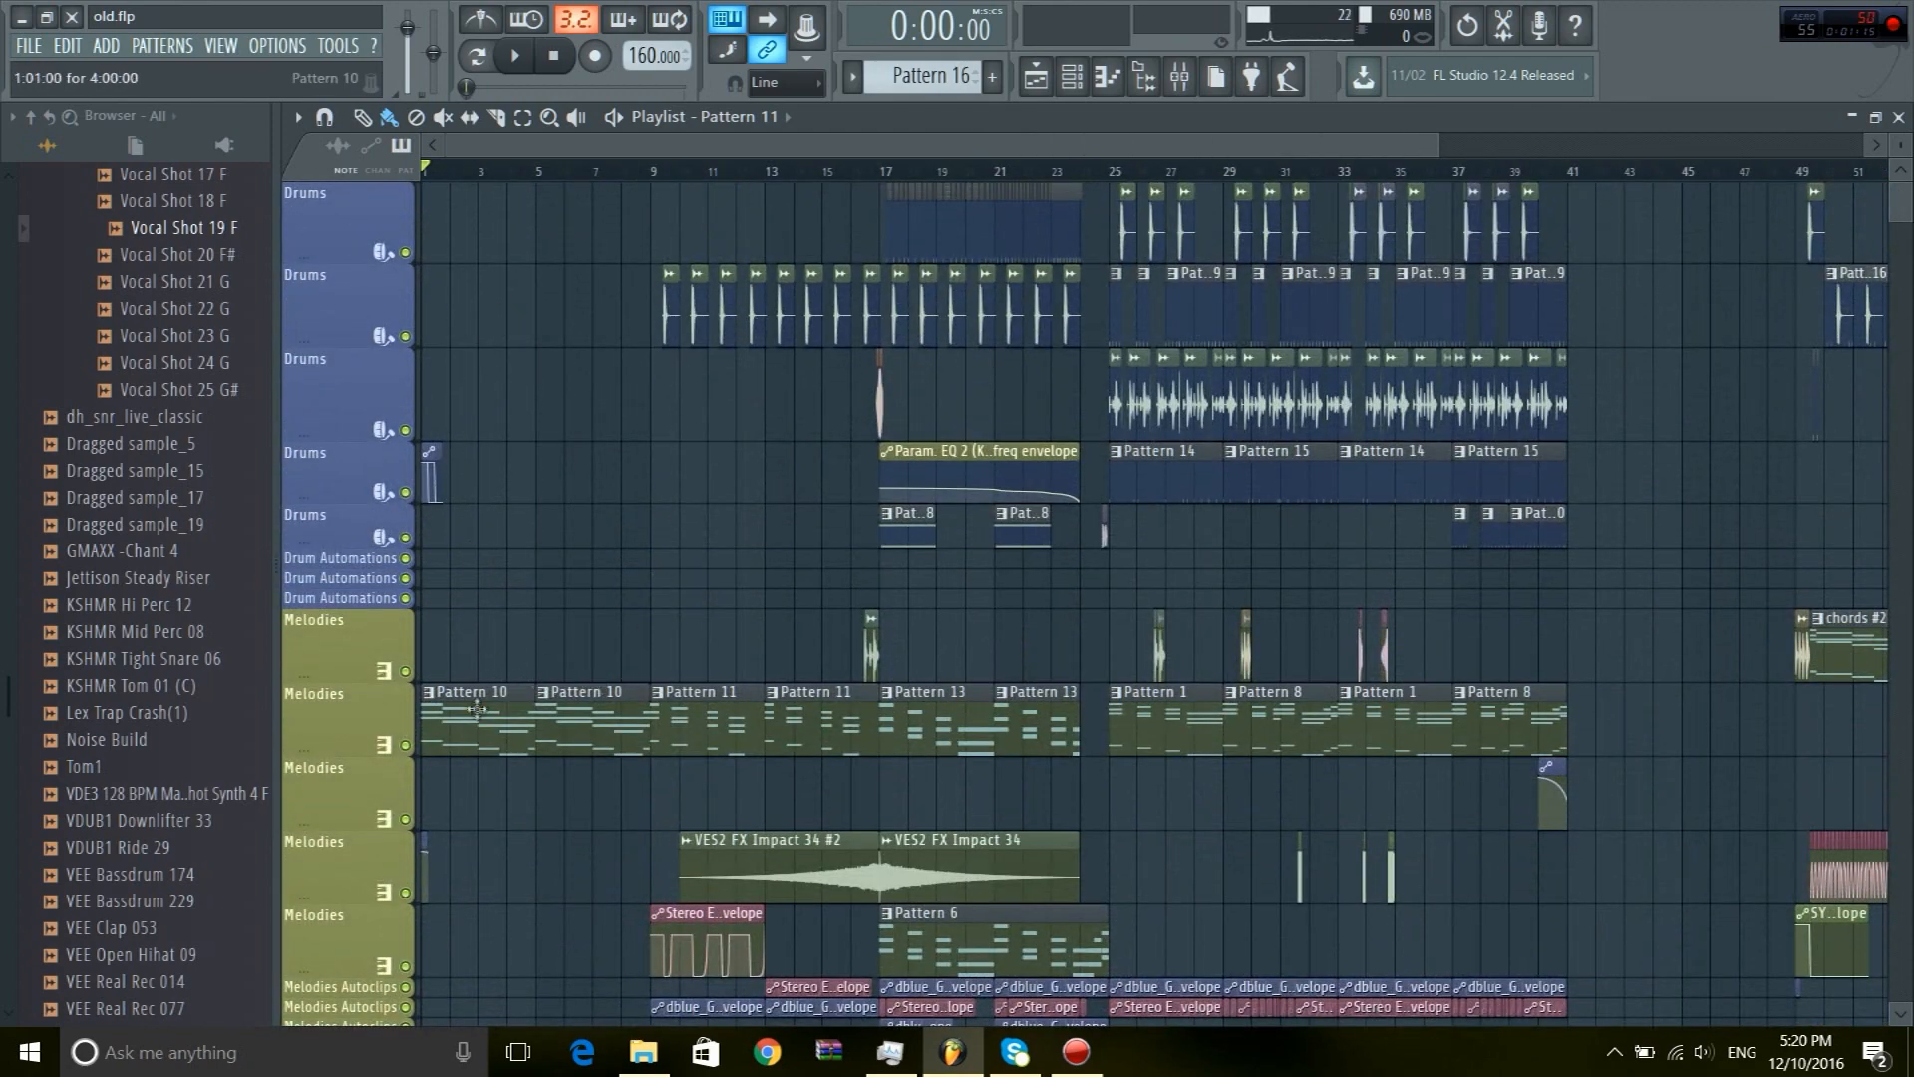
# Open the first Pattern 10 clip's notes together with the channel rack and play the pattern
pyautogui.doubleClick(476, 709)
pyautogui.click(1073, 80)
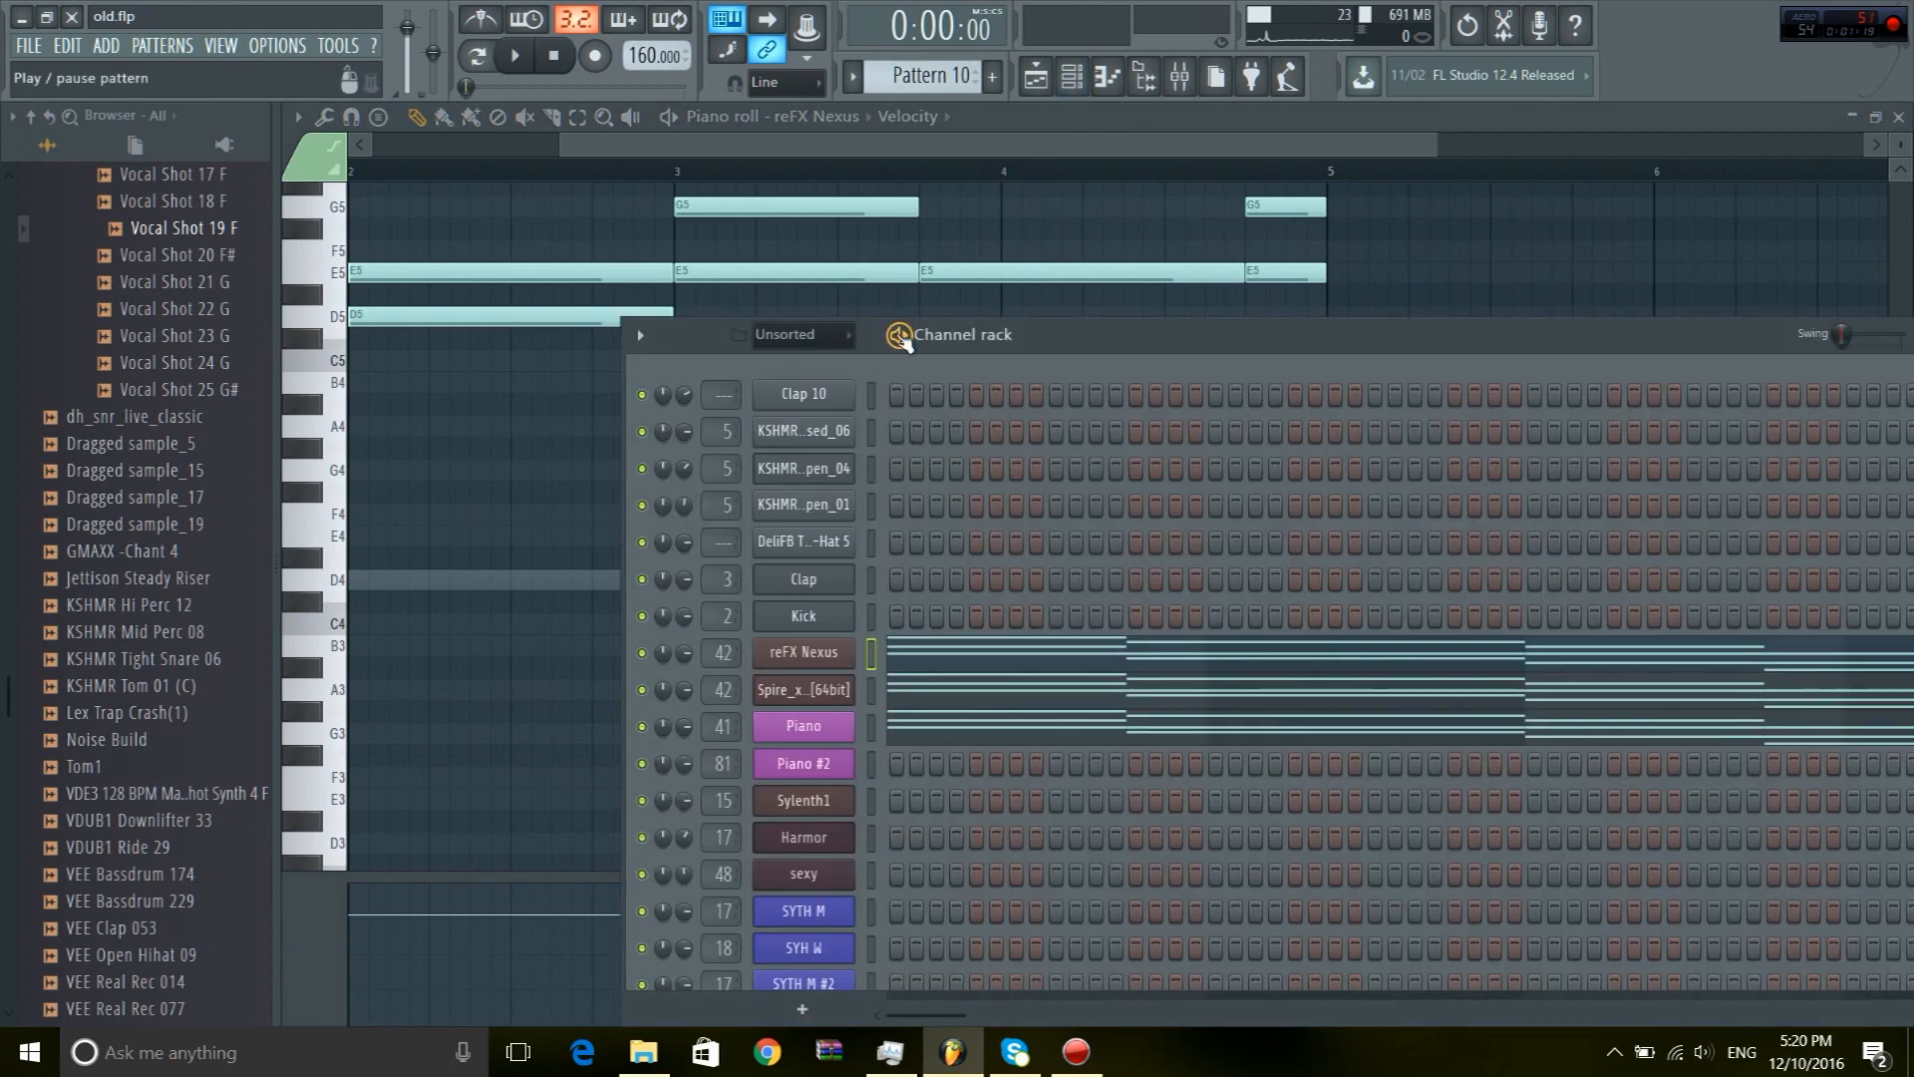
pyautogui.press('space')
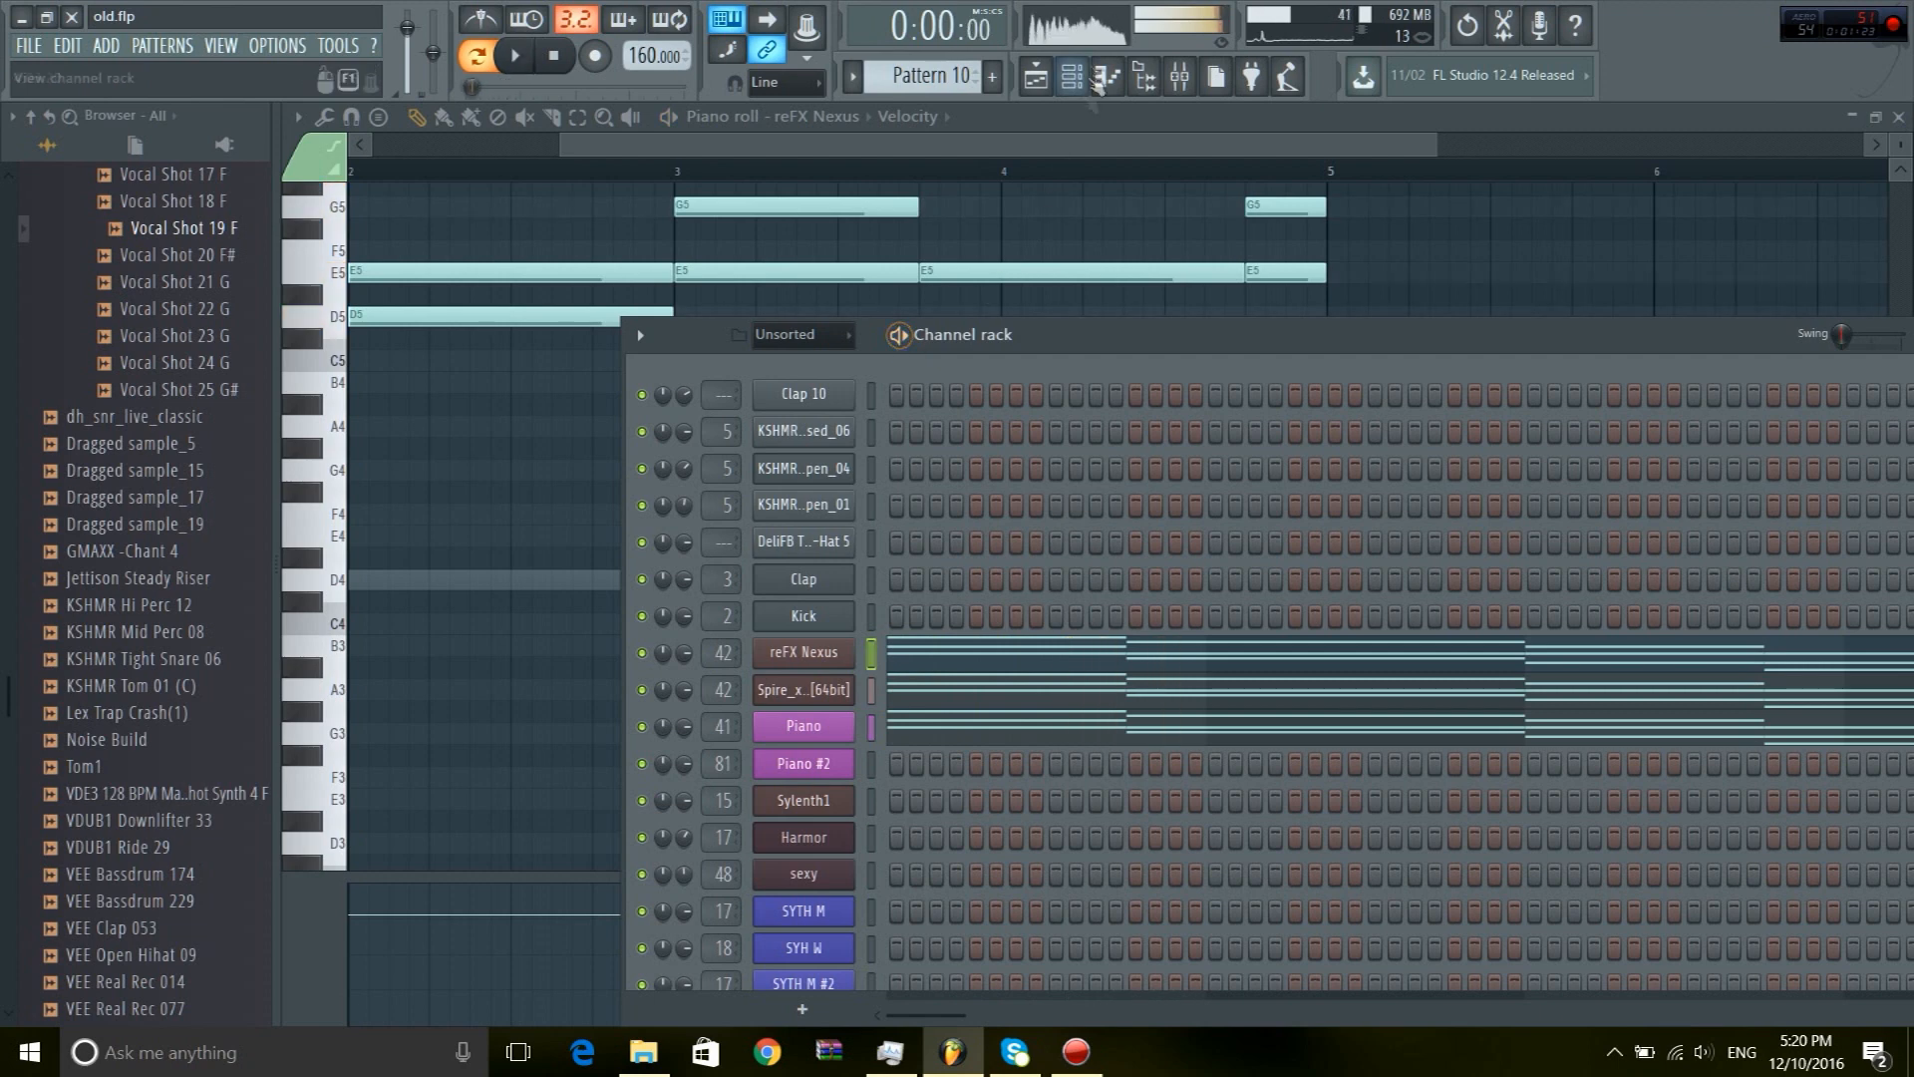
# Return to the playlist in song mode and play the arrangement's opening bars from the start
pyautogui.click(1038, 79)
pyautogui.press('l')
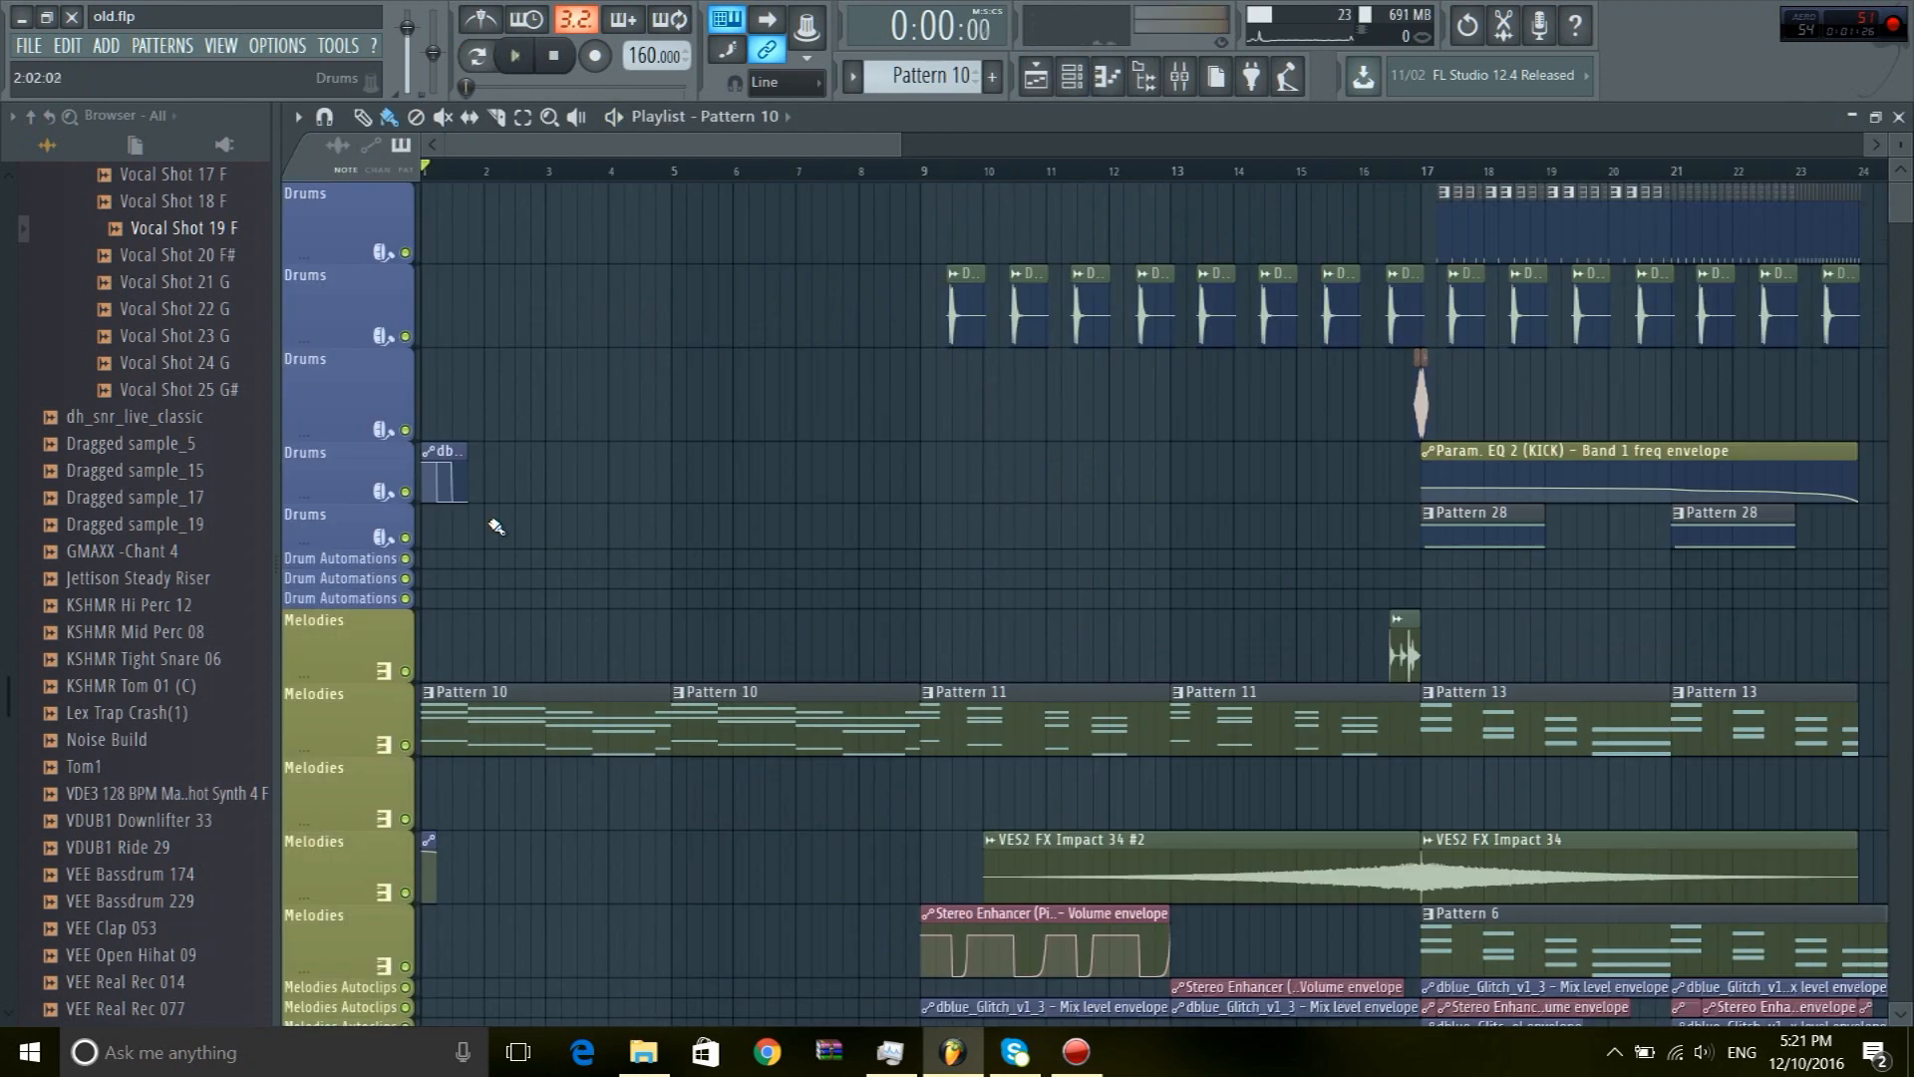
pyautogui.press('space')
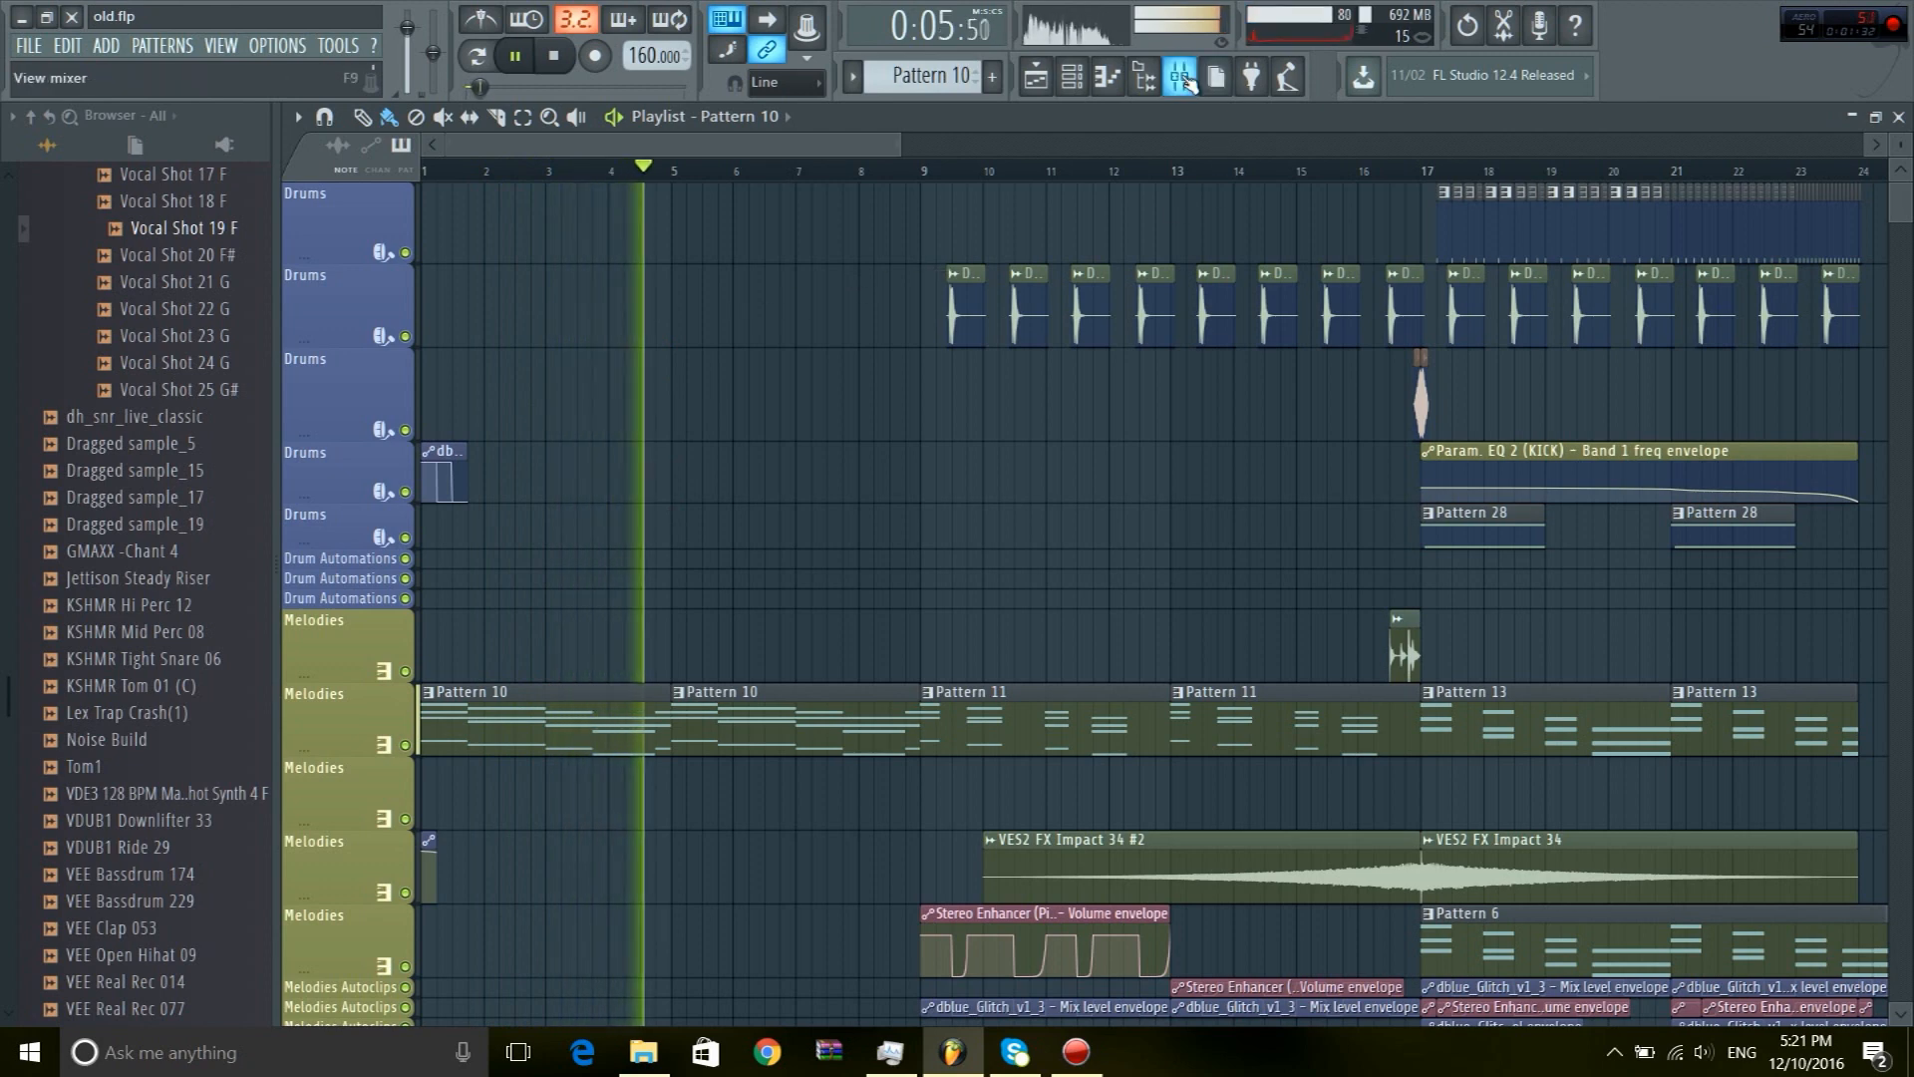
pyautogui.press('space')
# Check the mixer briefly and place the playlist playhead near bar 3
pyautogui.press('F9')
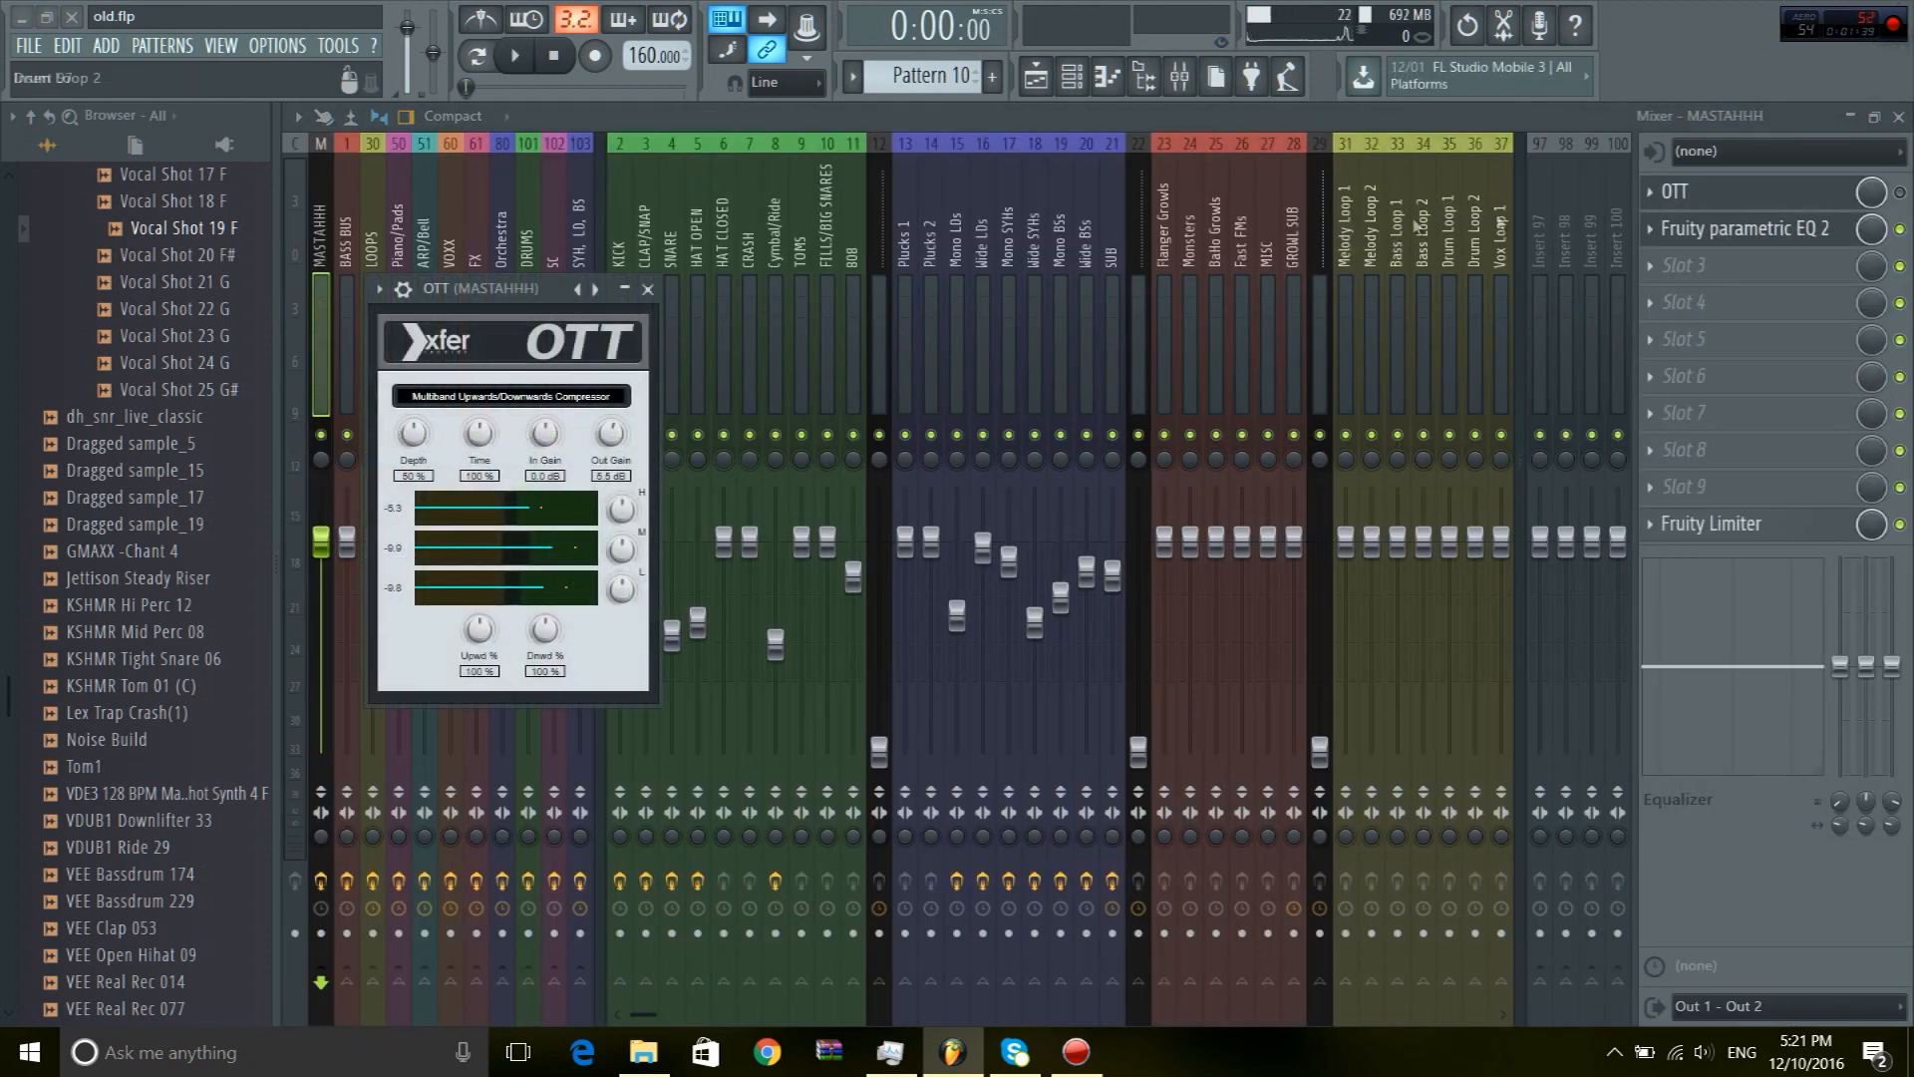
pyautogui.click(1032, 68)
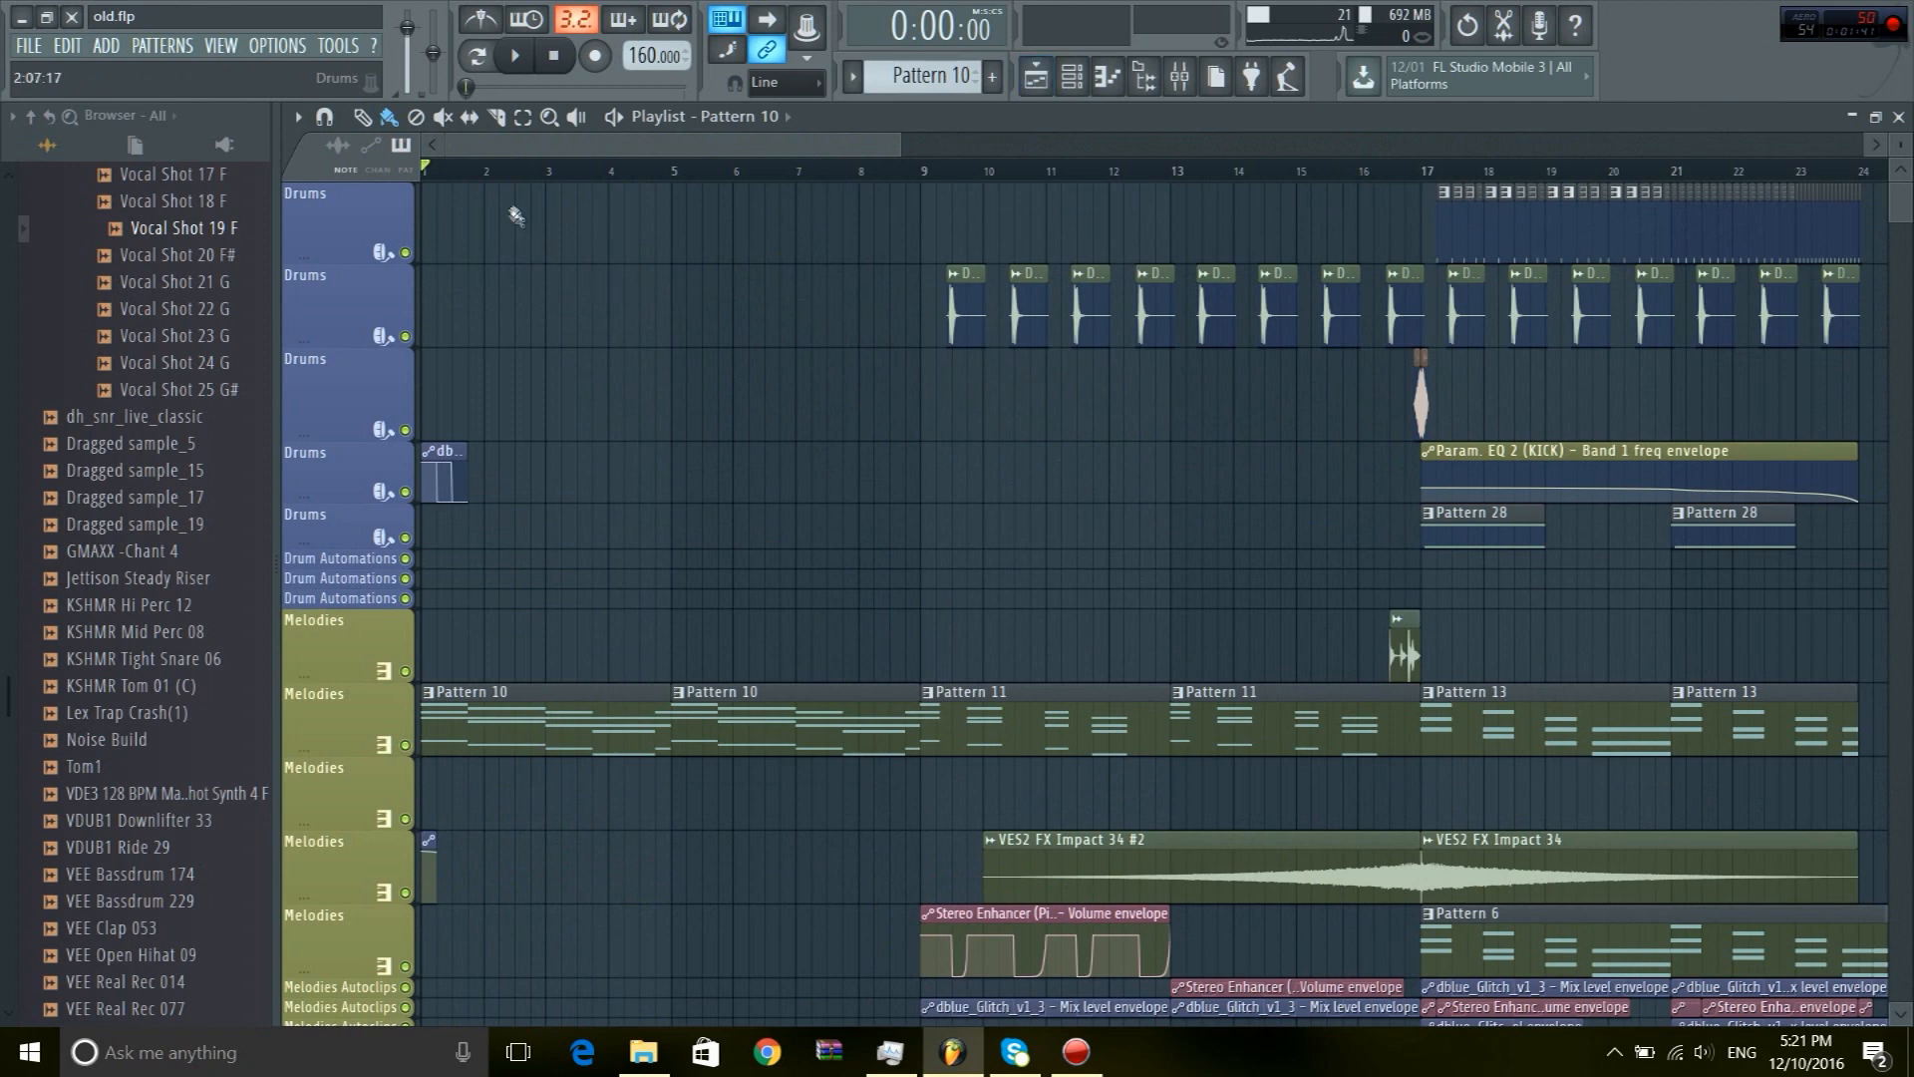
pyautogui.scroll(3, 526, 177)
pyautogui.click(582, 171)
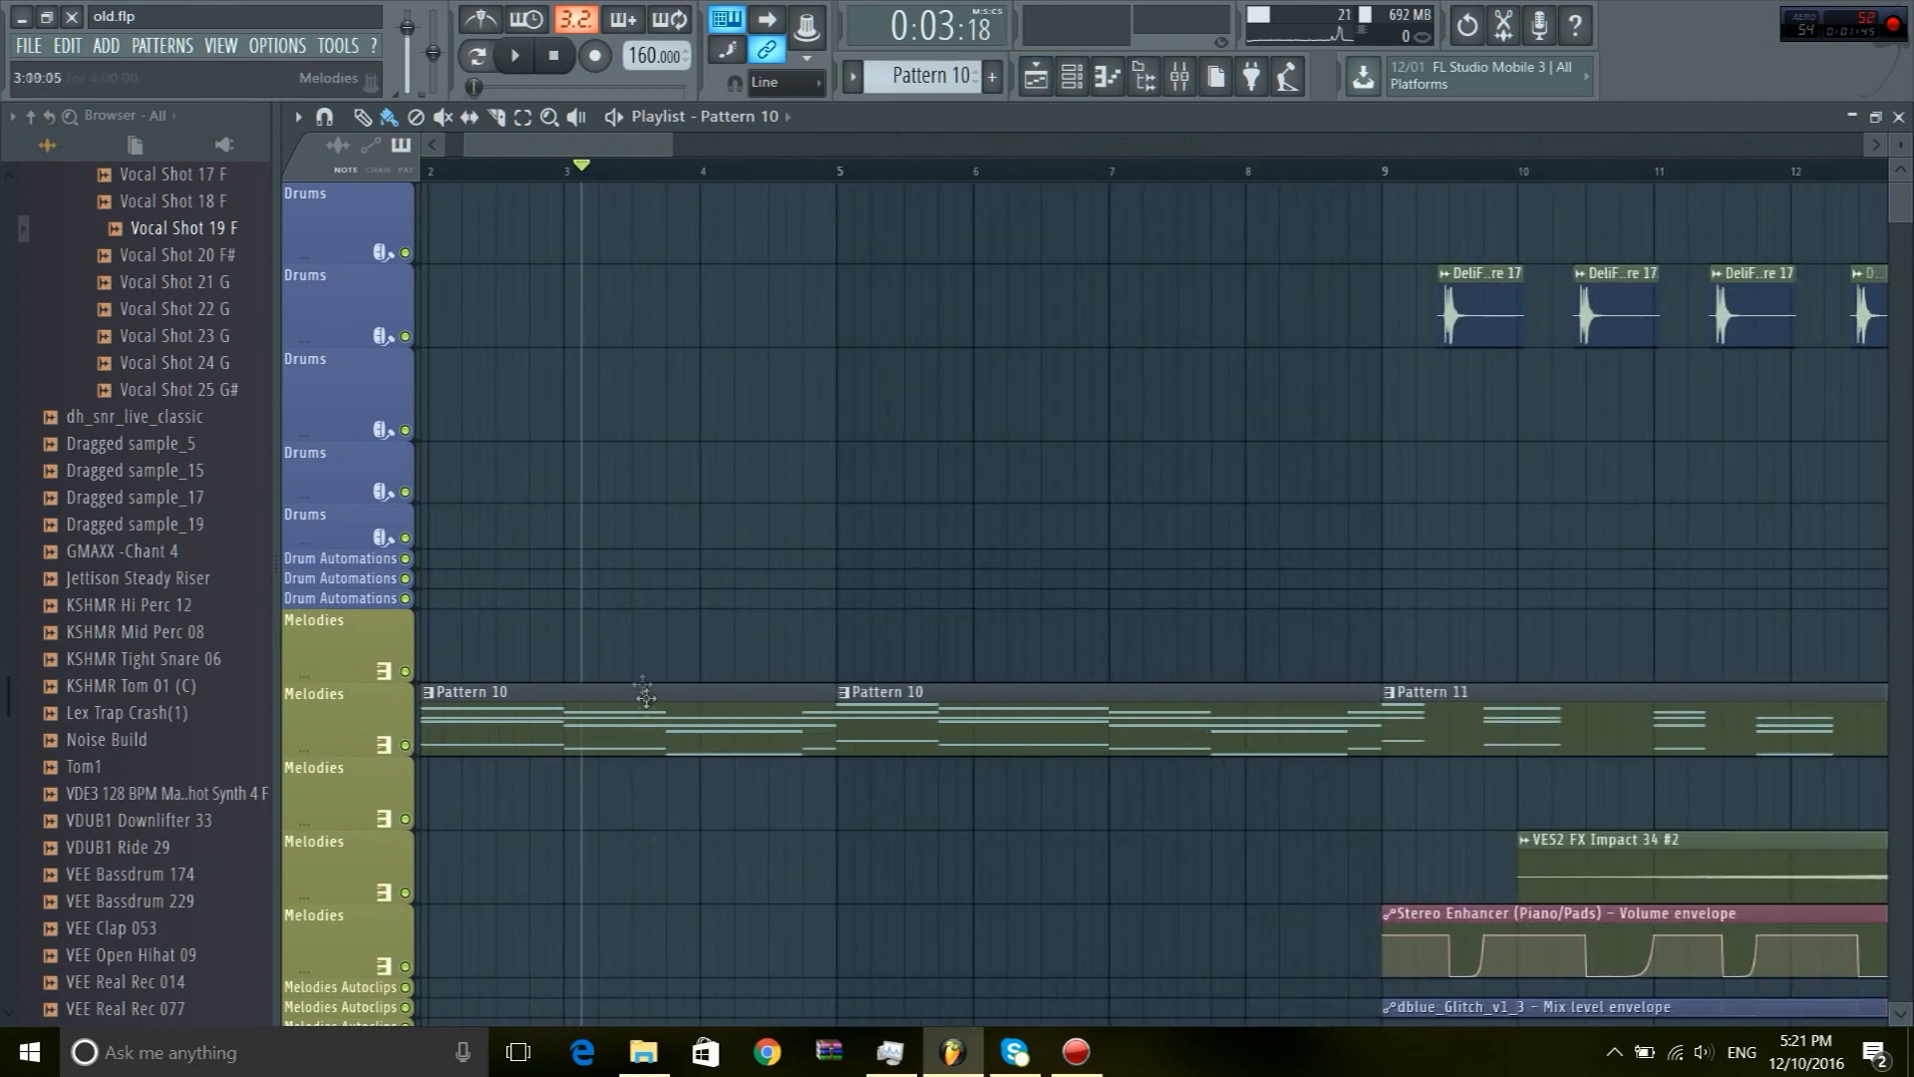
# Open Pattern 10, play it in pattern mode and inspect the piano preset of the reFX Nexus channel
pyautogui.doubleClick(624, 726)
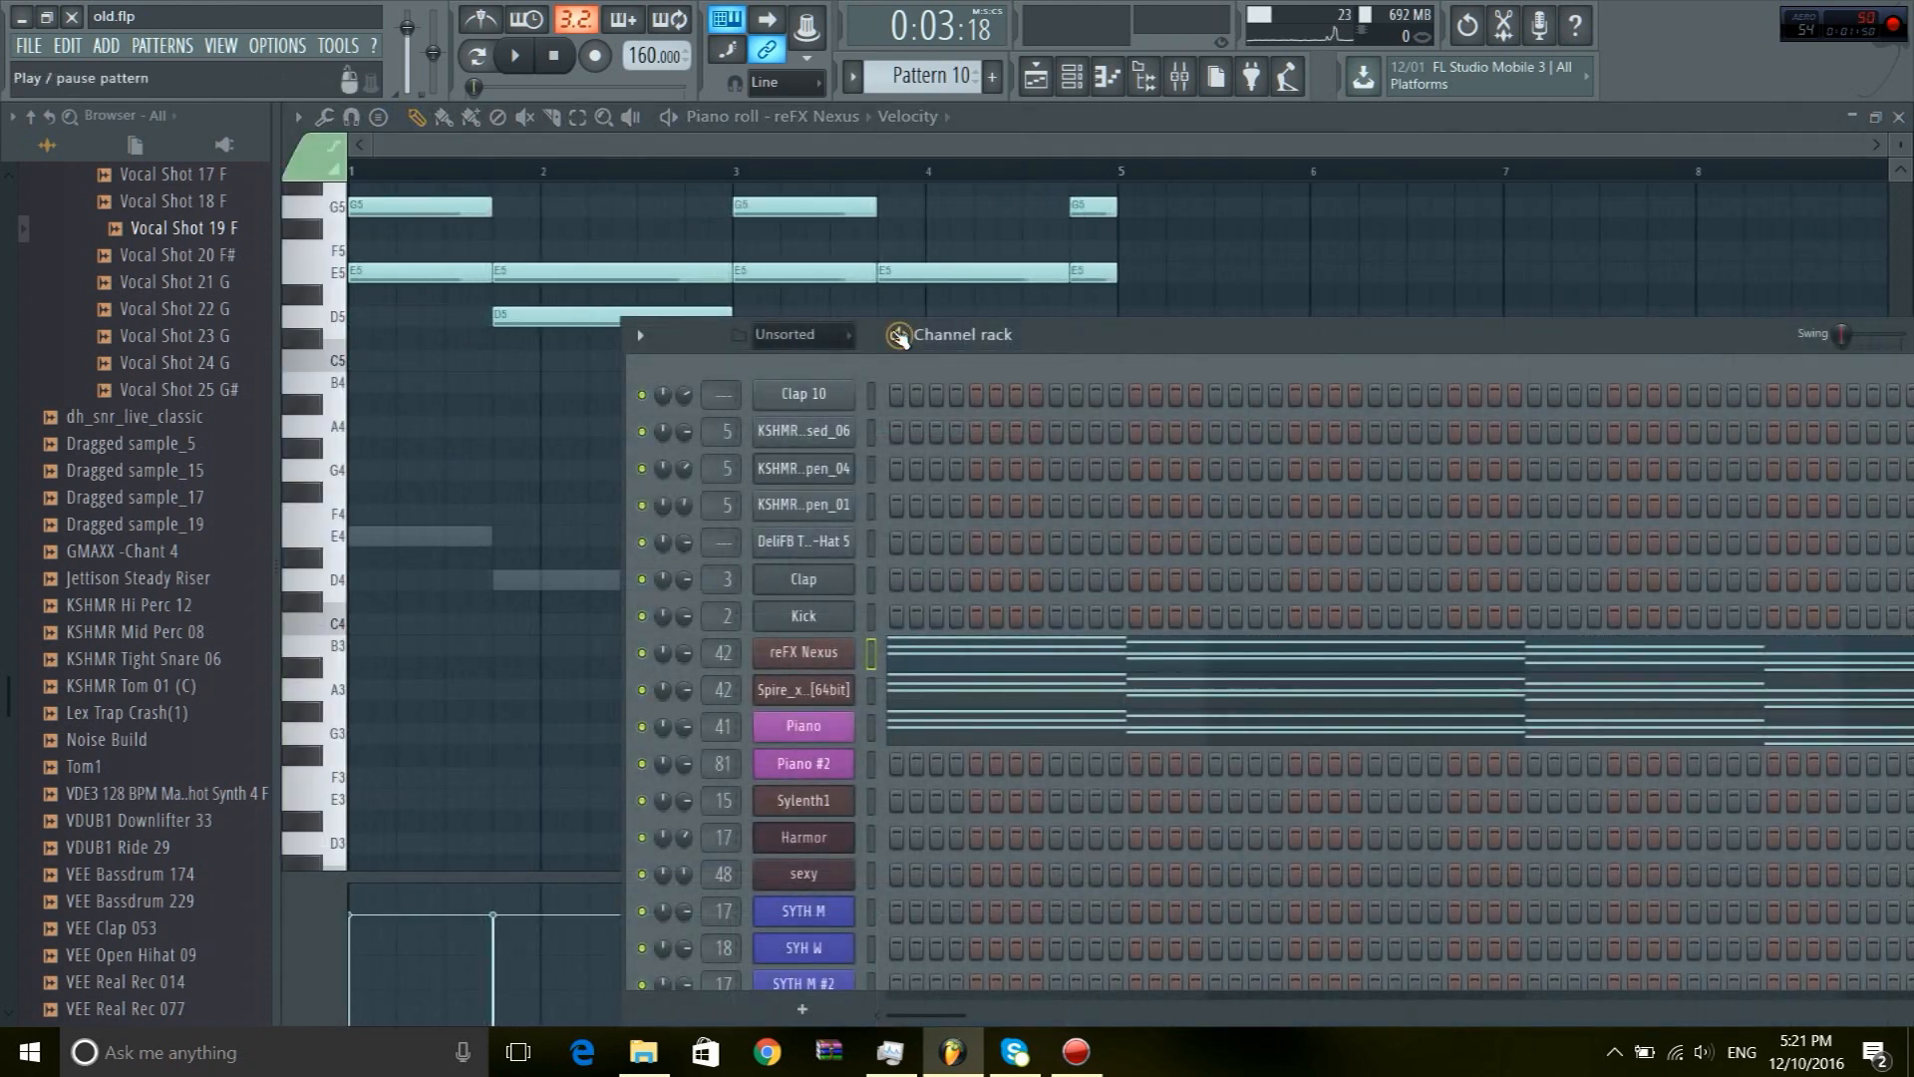
pyautogui.click(899, 336)
pyautogui.press('space')
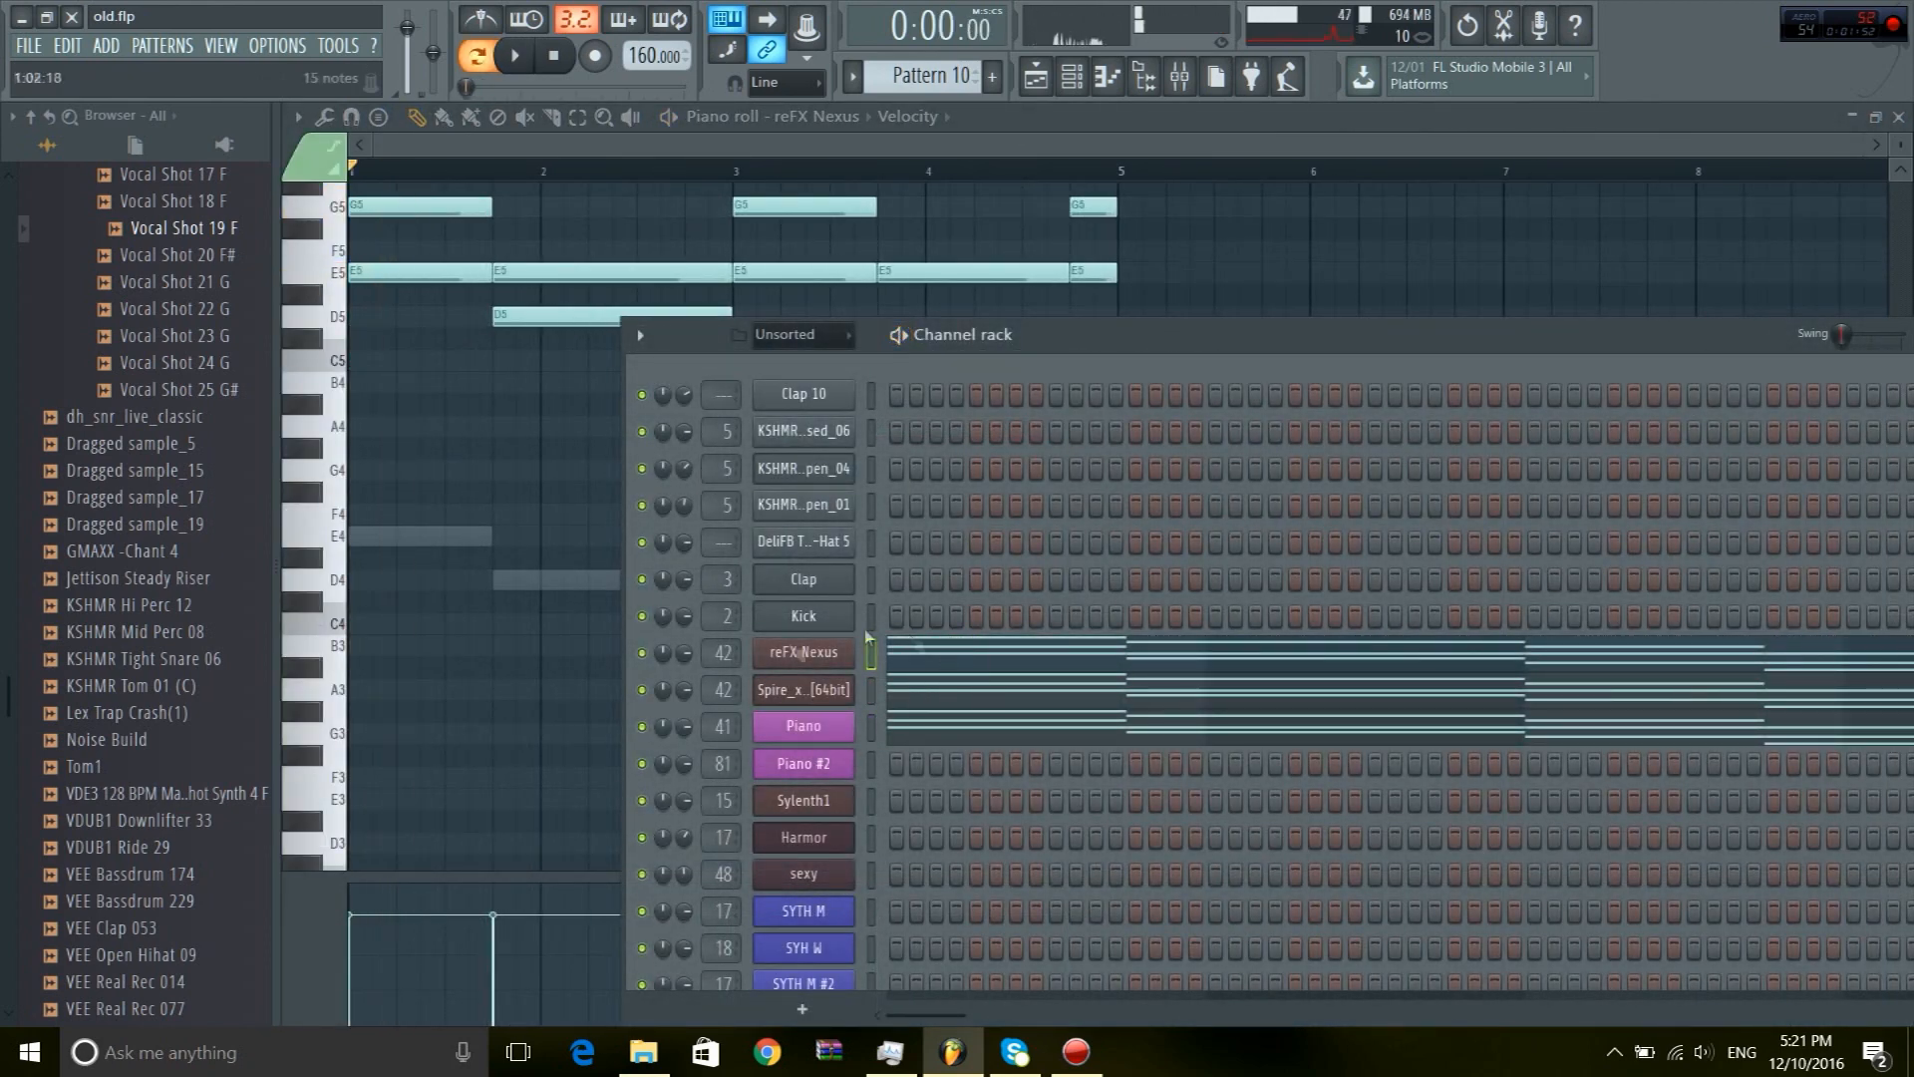
pyautogui.click(793, 658)
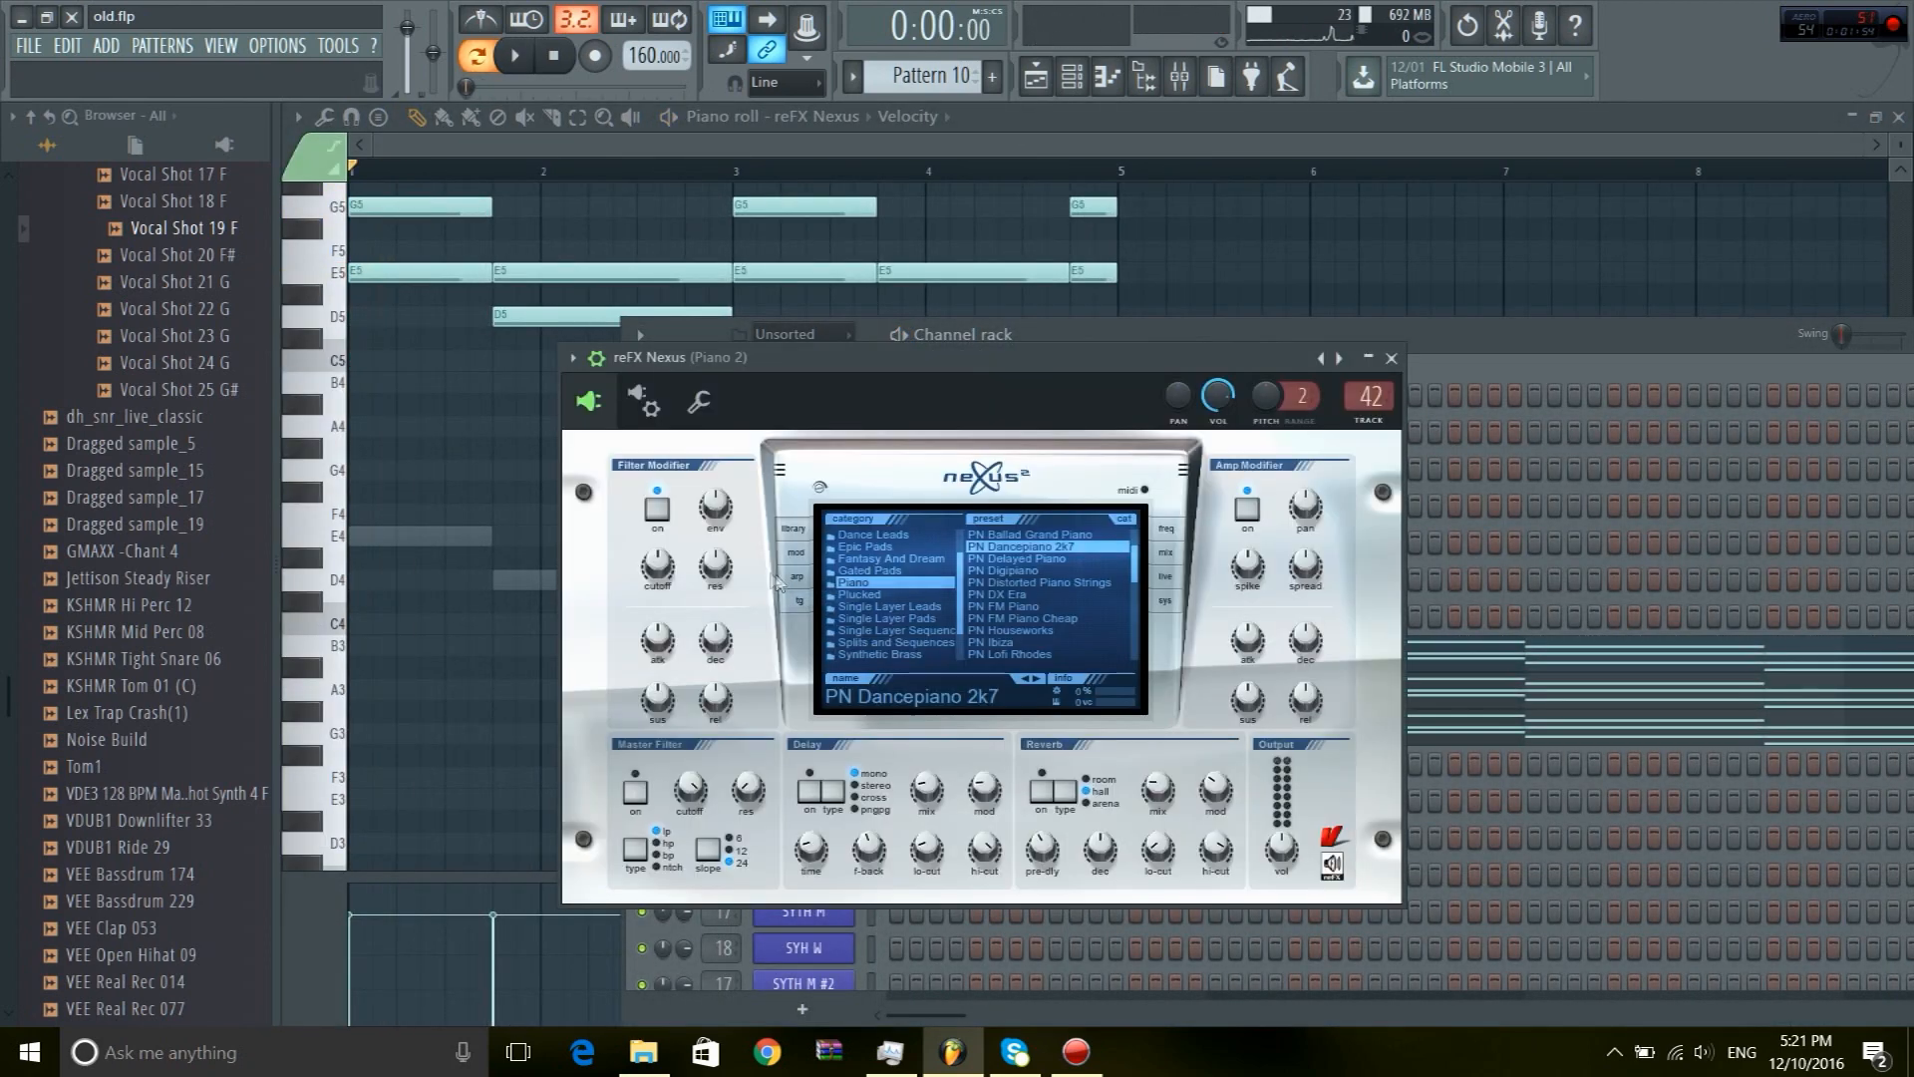
pyautogui.click(1411, 354)
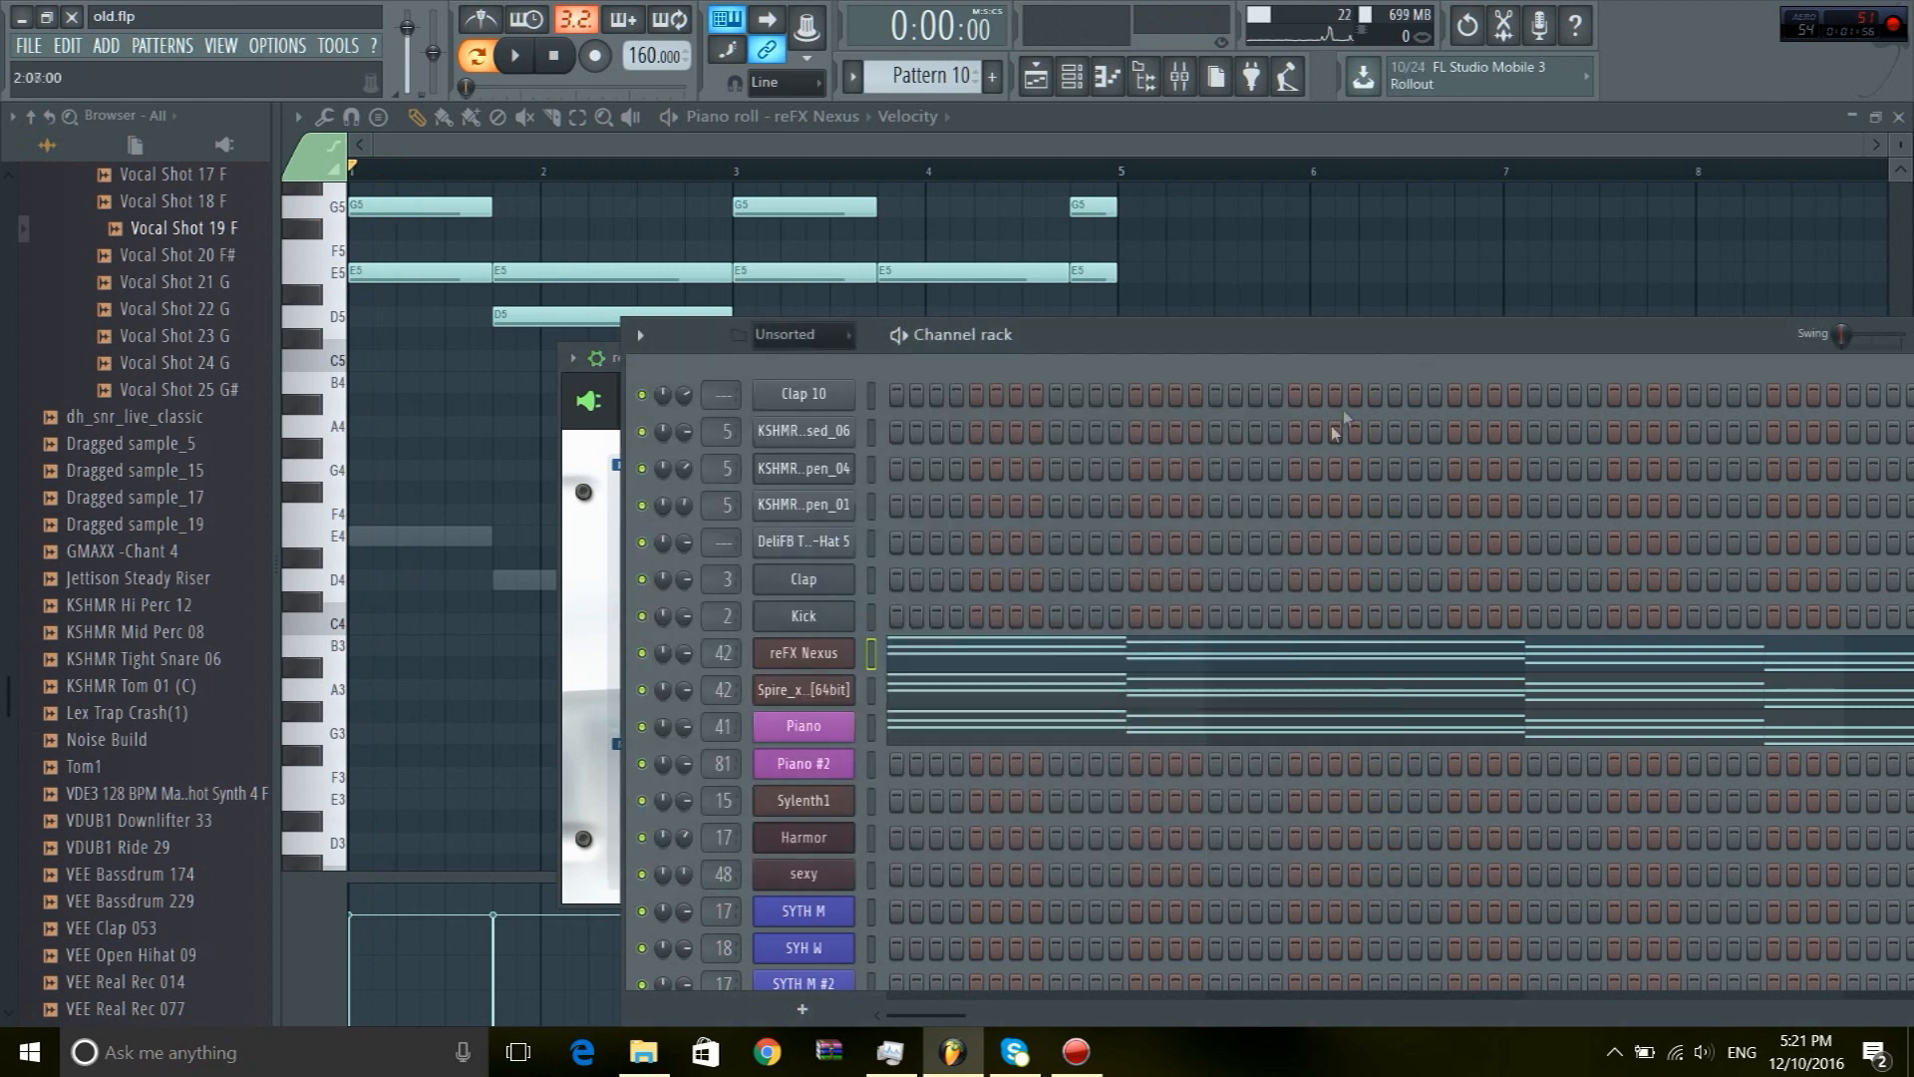
# Open the Spire channel's plugin, move its window lower and bring the channel rack back in front
pyautogui.click(843, 693)
pyautogui.moveTo(942, 369); pyautogui.dragTo(964, 672)
pyautogui.click(1062, 331)
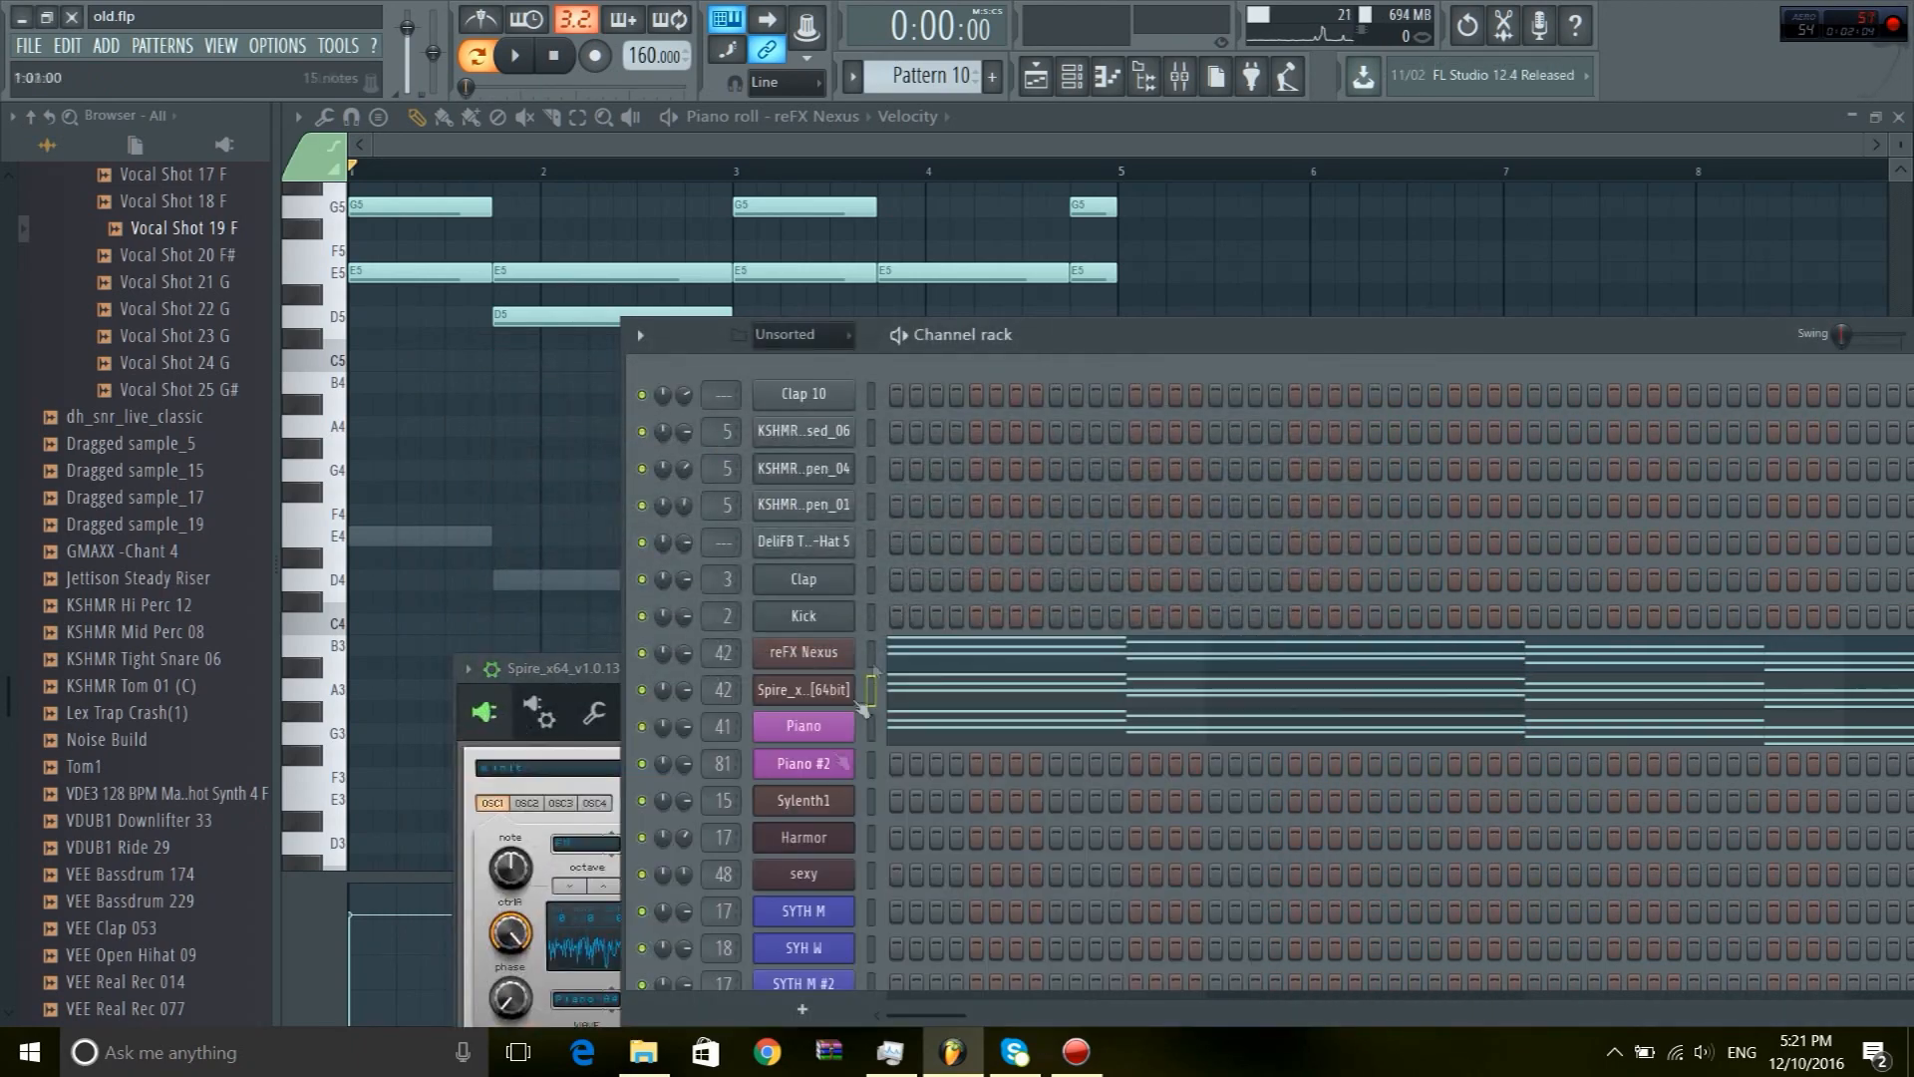
# Solo the Spire channel, audition its part of Pattern 10 and restore all channels
pyautogui.rightClick(649, 693)
pyautogui.click(662, 690)
pyautogui.press('space')
pyautogui.press('space')
pyautogui.press('space')
pyautogui.press('space')
pyautogui.press('space')
pyautogui.press('space')
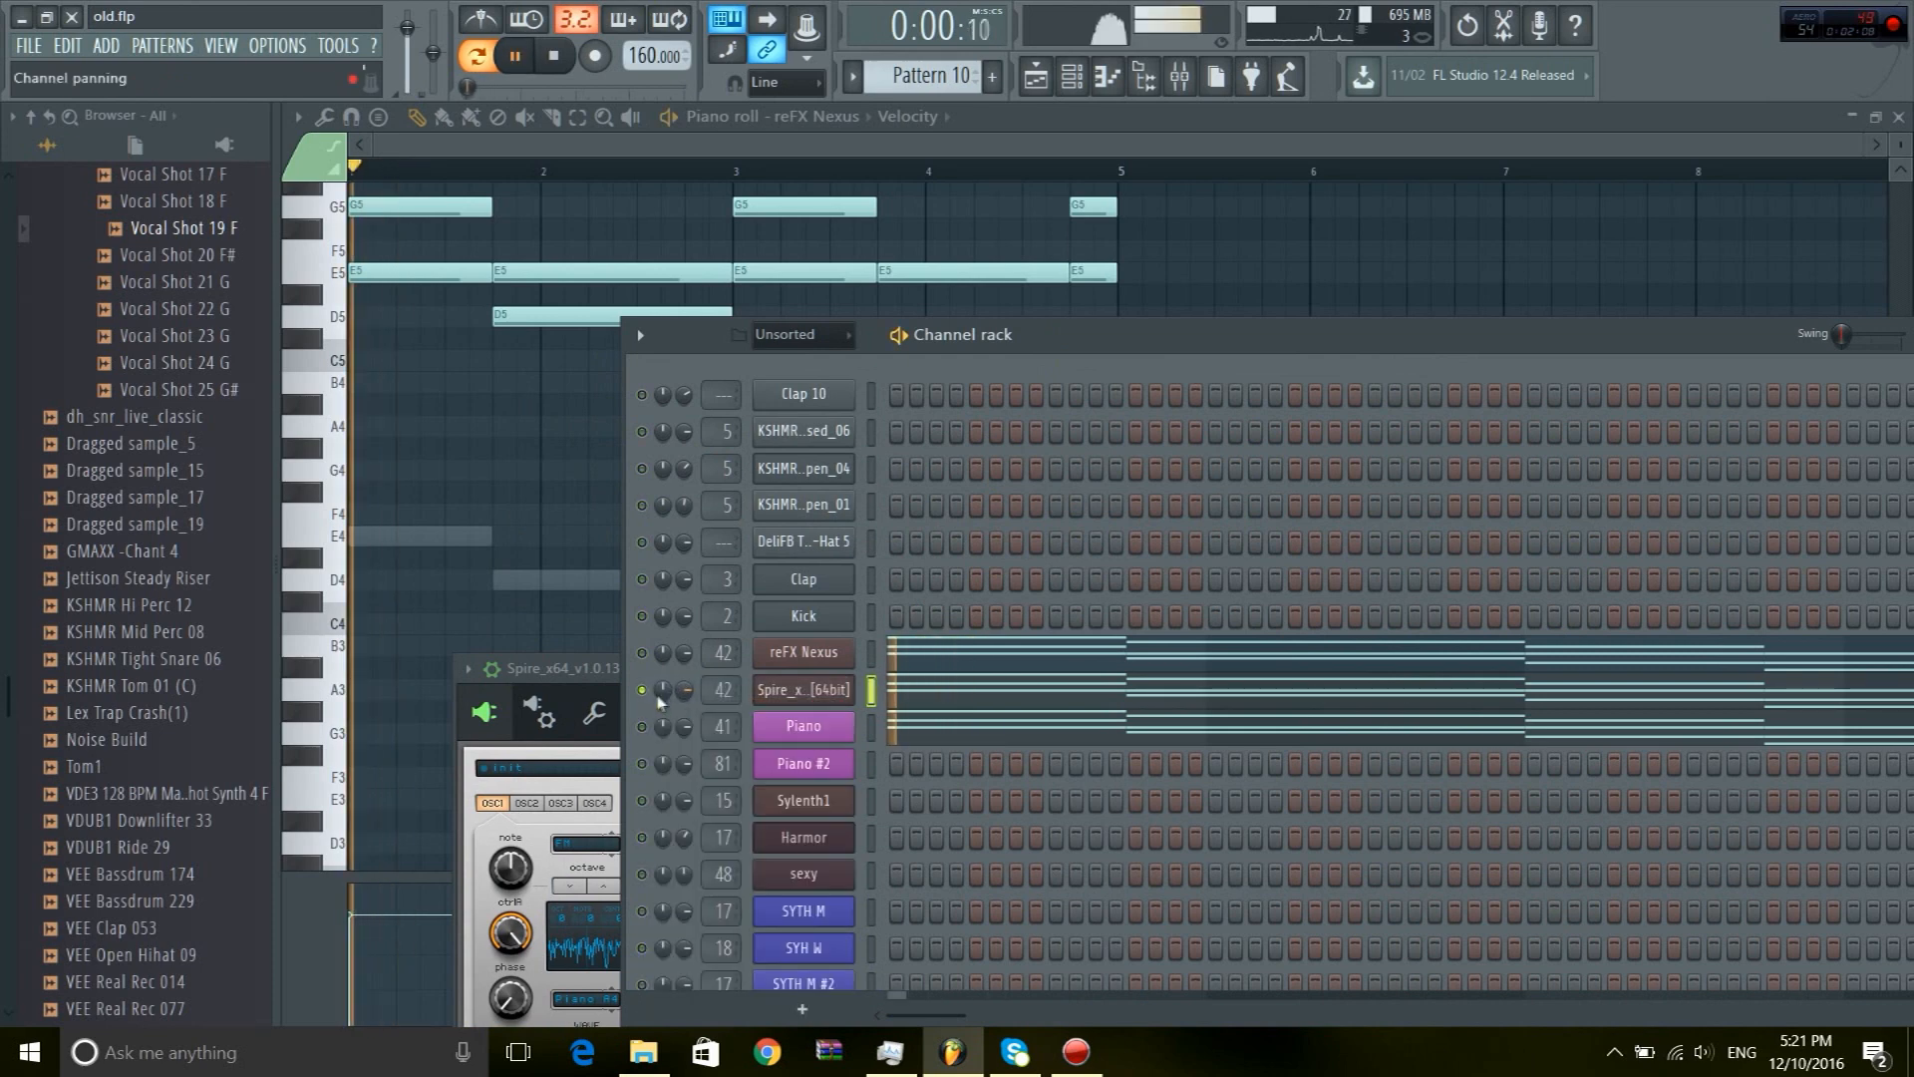
pyautogui.rightClick(648, 692)
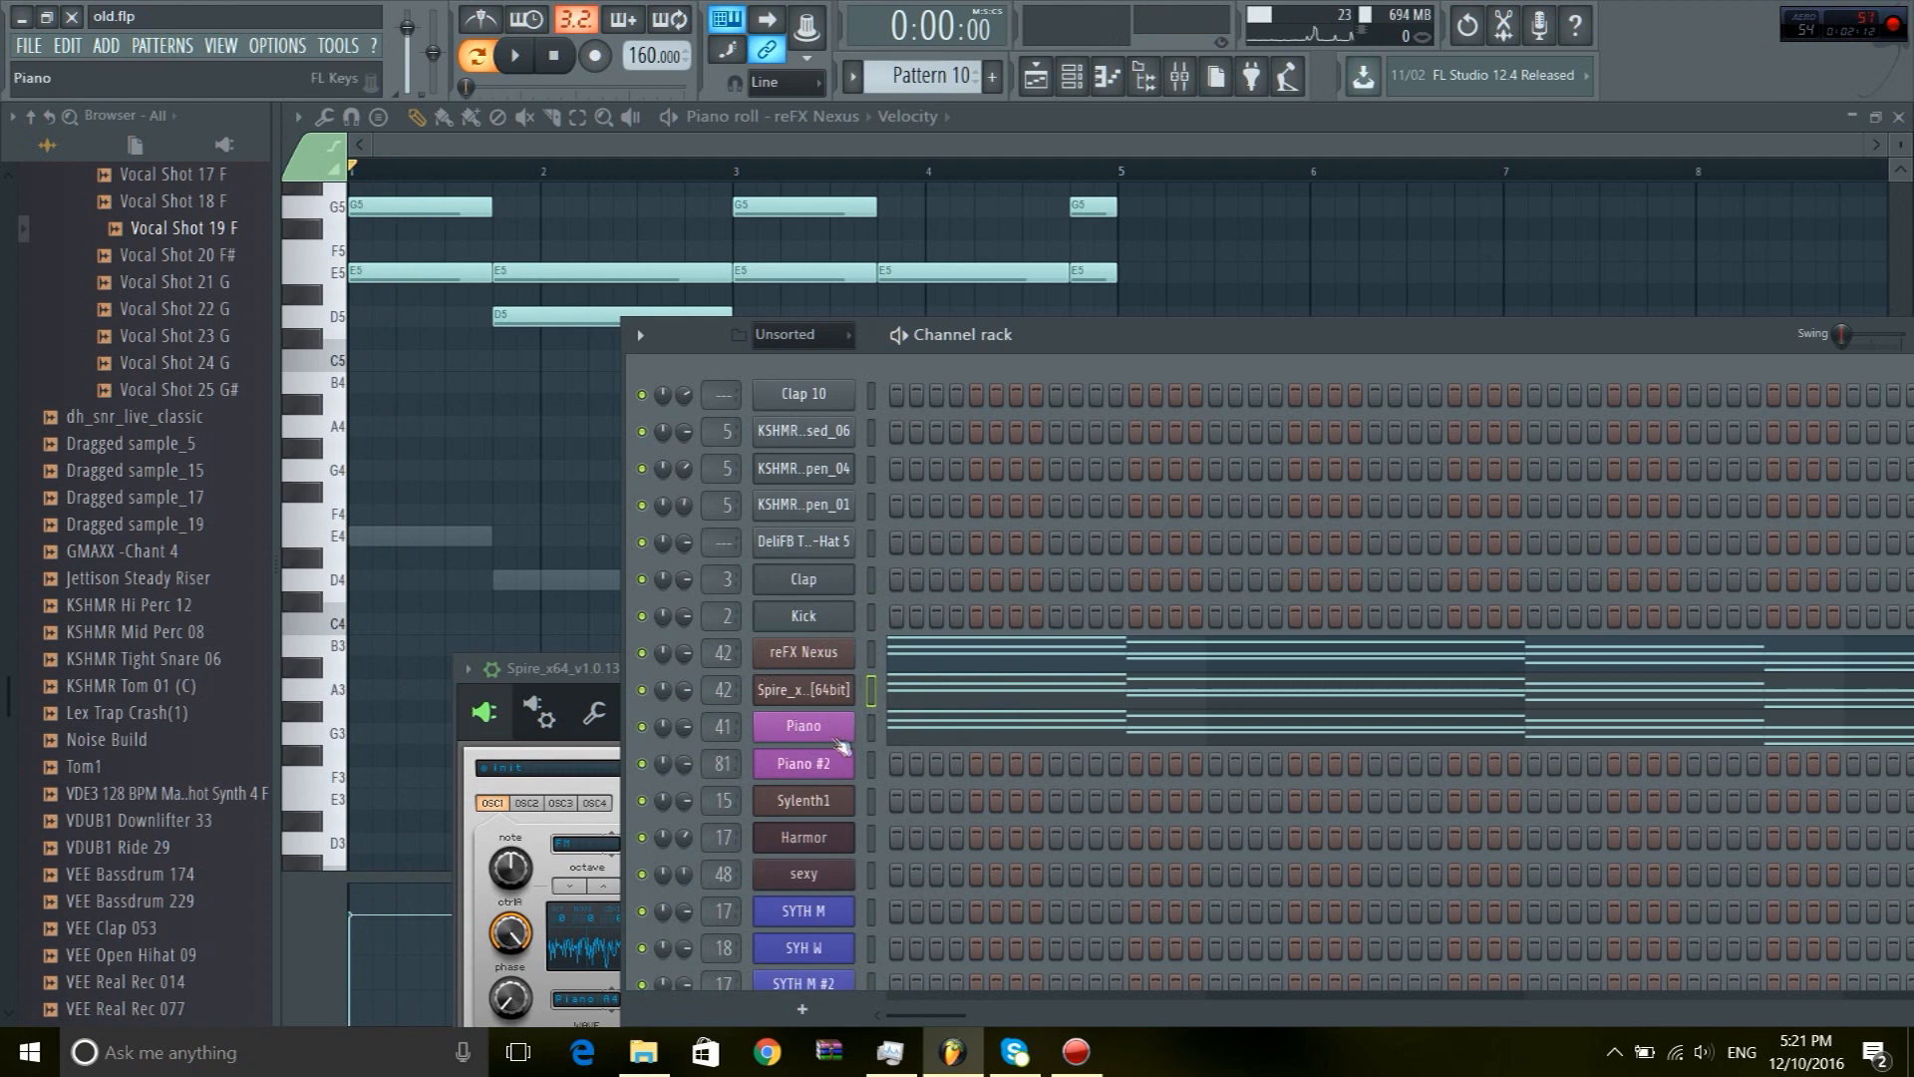
# Inspect the Piano channel's FL Keys instrument and examine the Pattern 10 chord notes in the piano roll
pyautogui.click(802, 735)
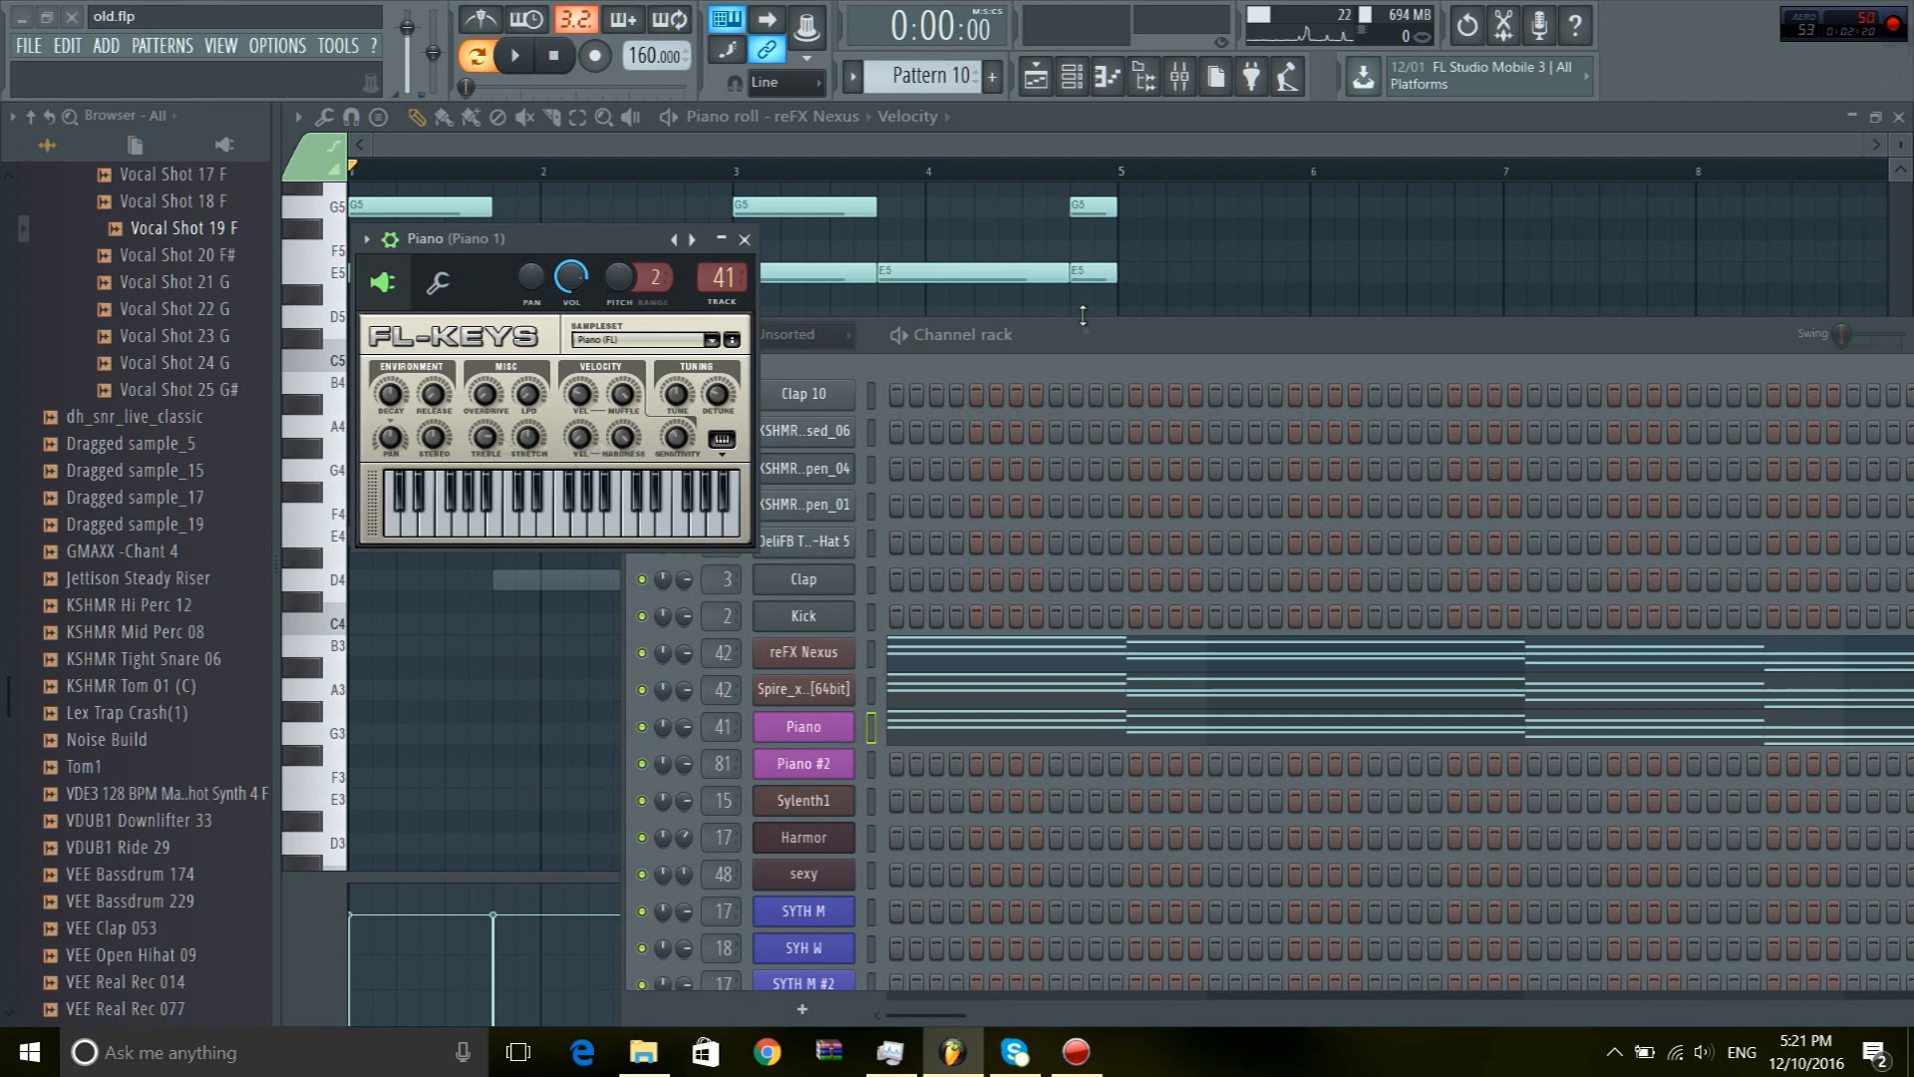
pyautogui.click(1007, 160)
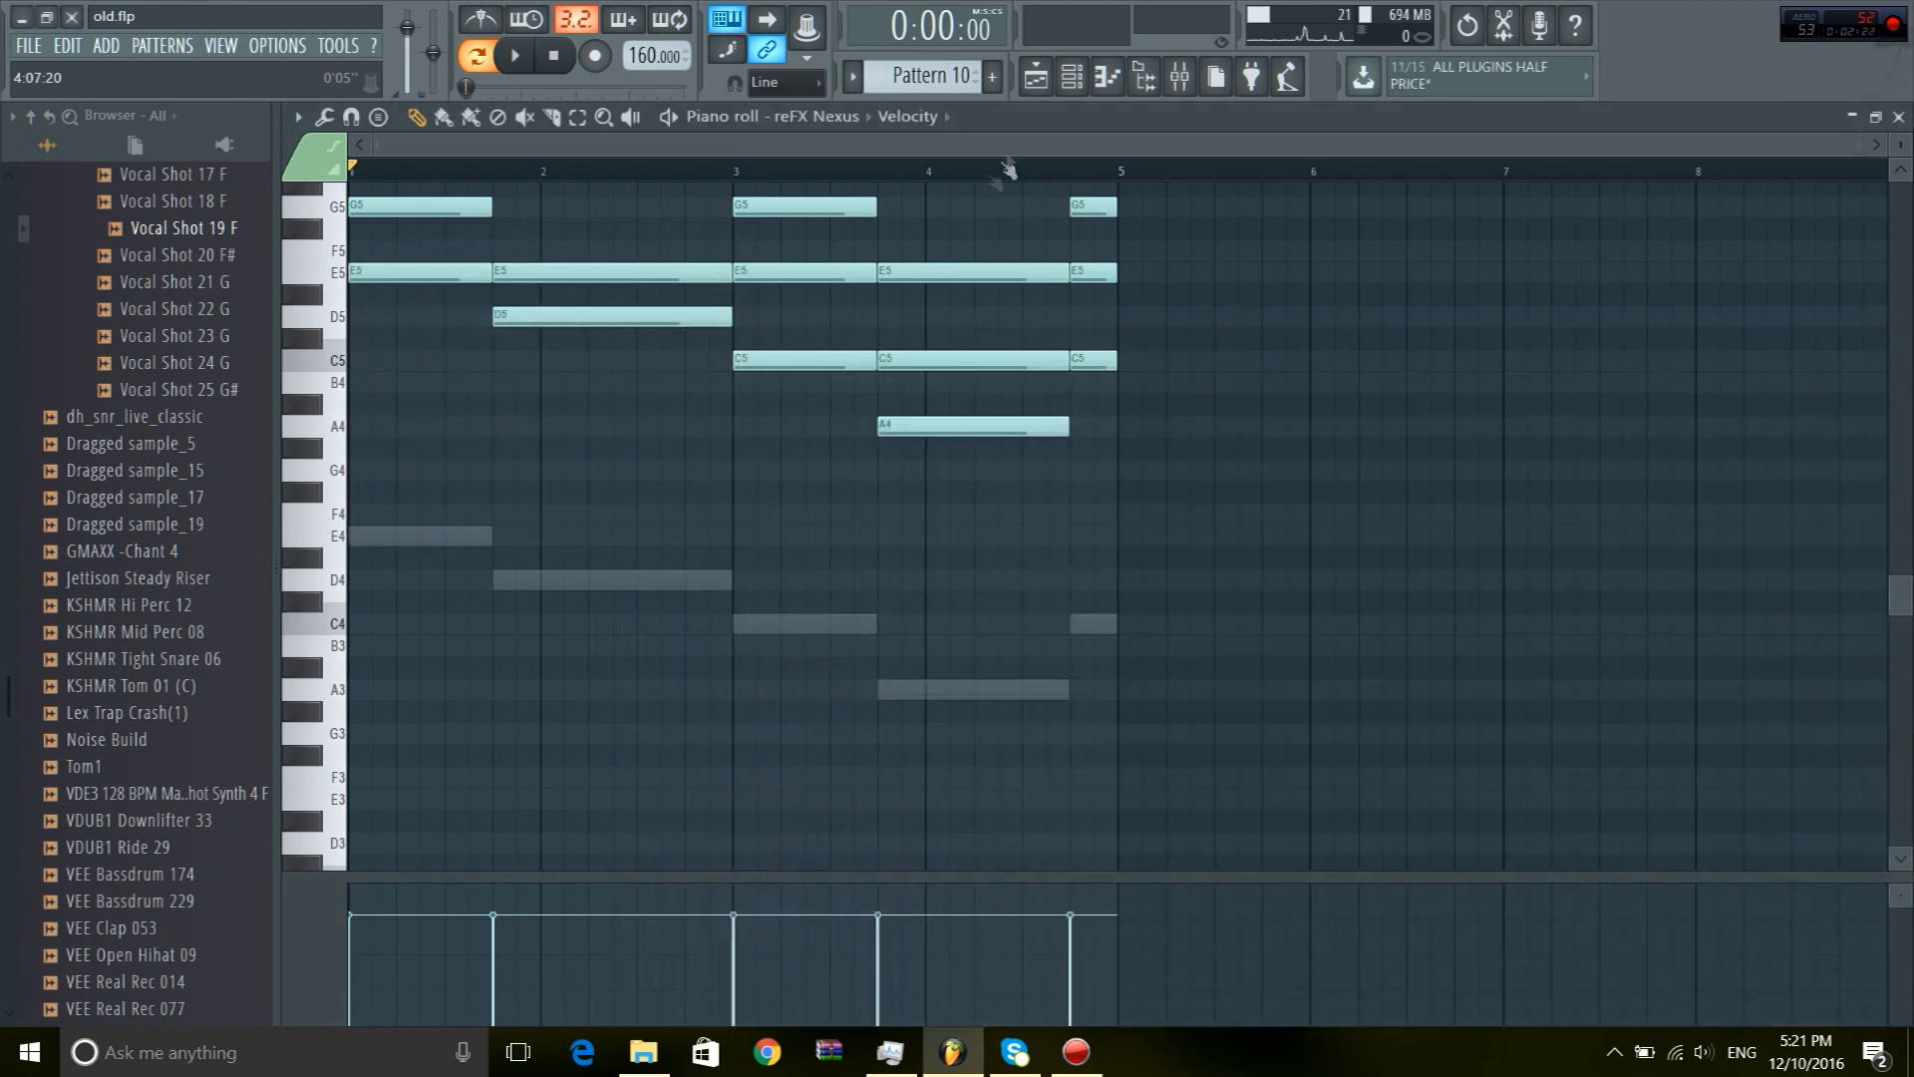
pyautogui.scroll(4, 683, 295)
pyautogui.scroll(-4, 697, 542)
# Return to the playlist and place the song playhead at bar 5, where the second Pattern 10 clip starts
pyautogui.click(1052, 80)
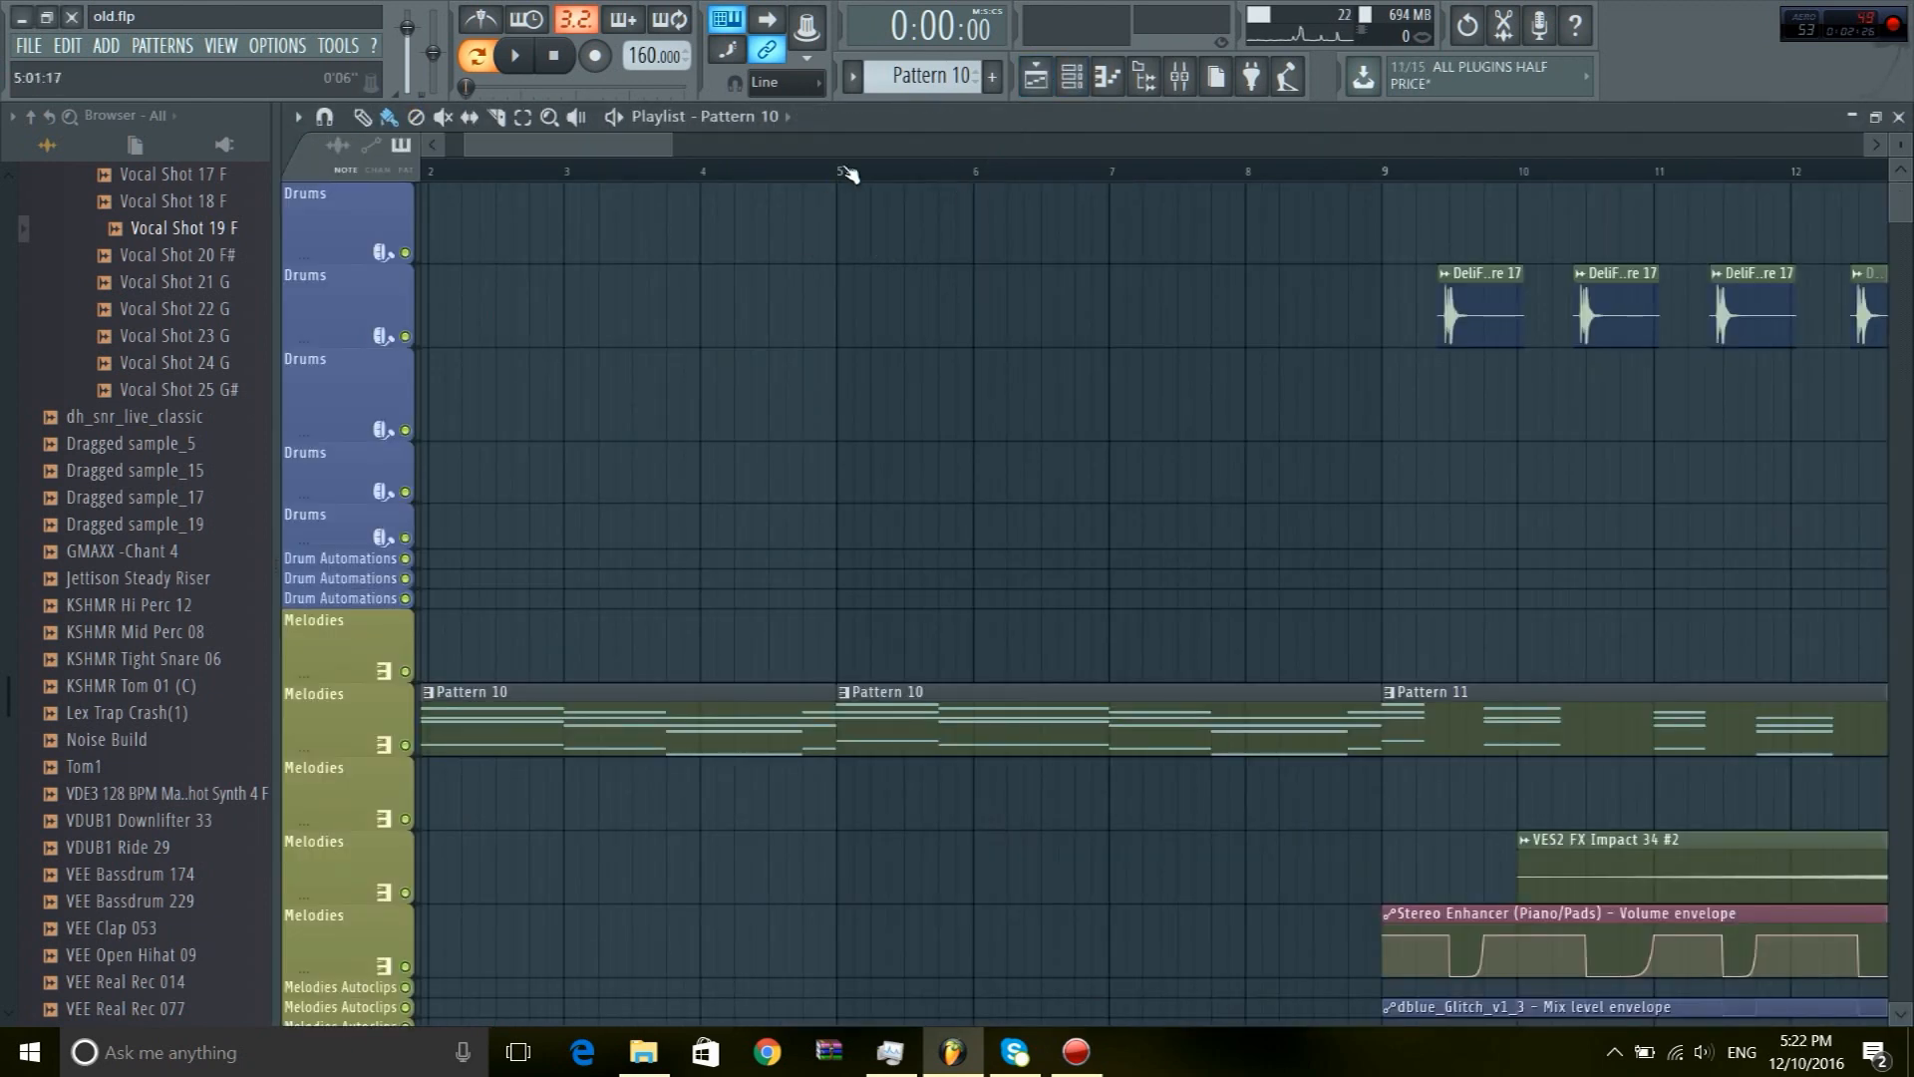
pyautogui.click(846, 175)
pyautogui.scroll(-2, 844, 175)
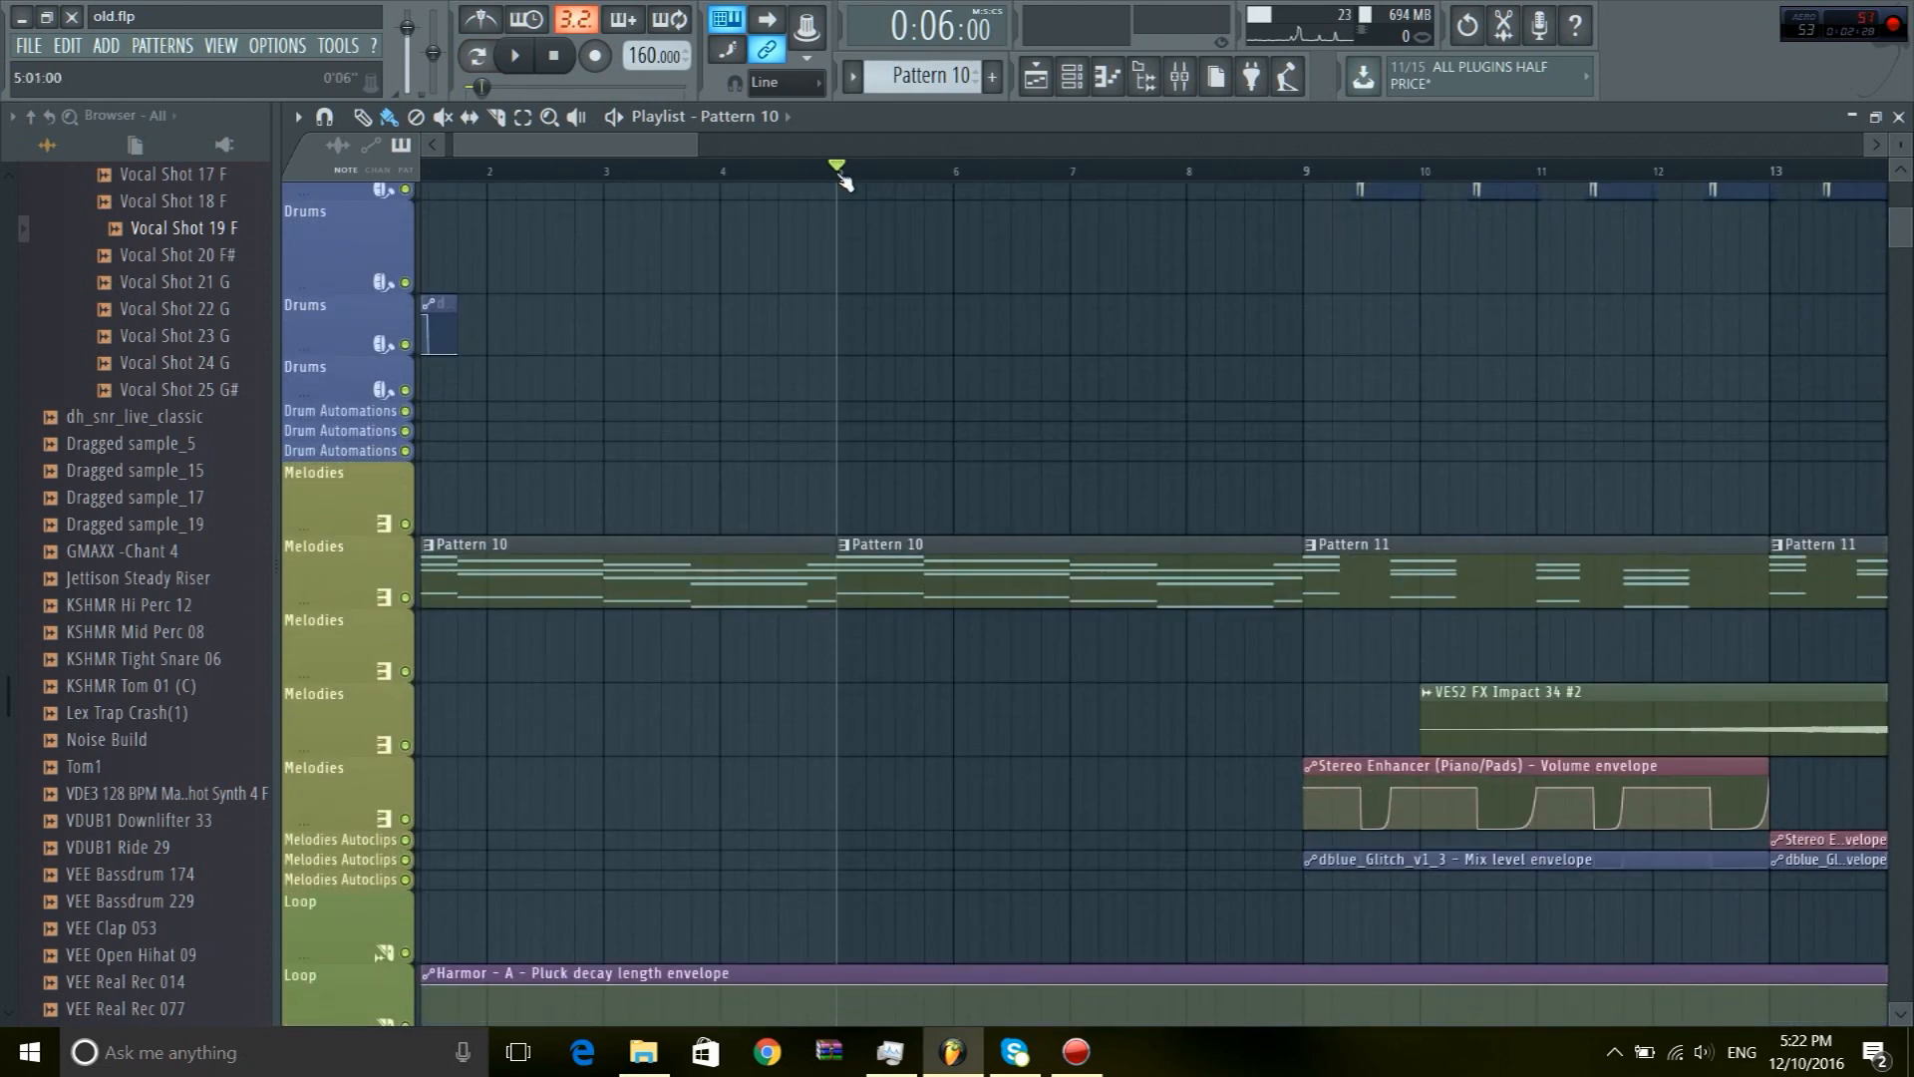
# Examine the Piano 1 and Piano 2 mixer tracks and the channels routed to them in the channel rack
pyautogui.click(1179, 77)
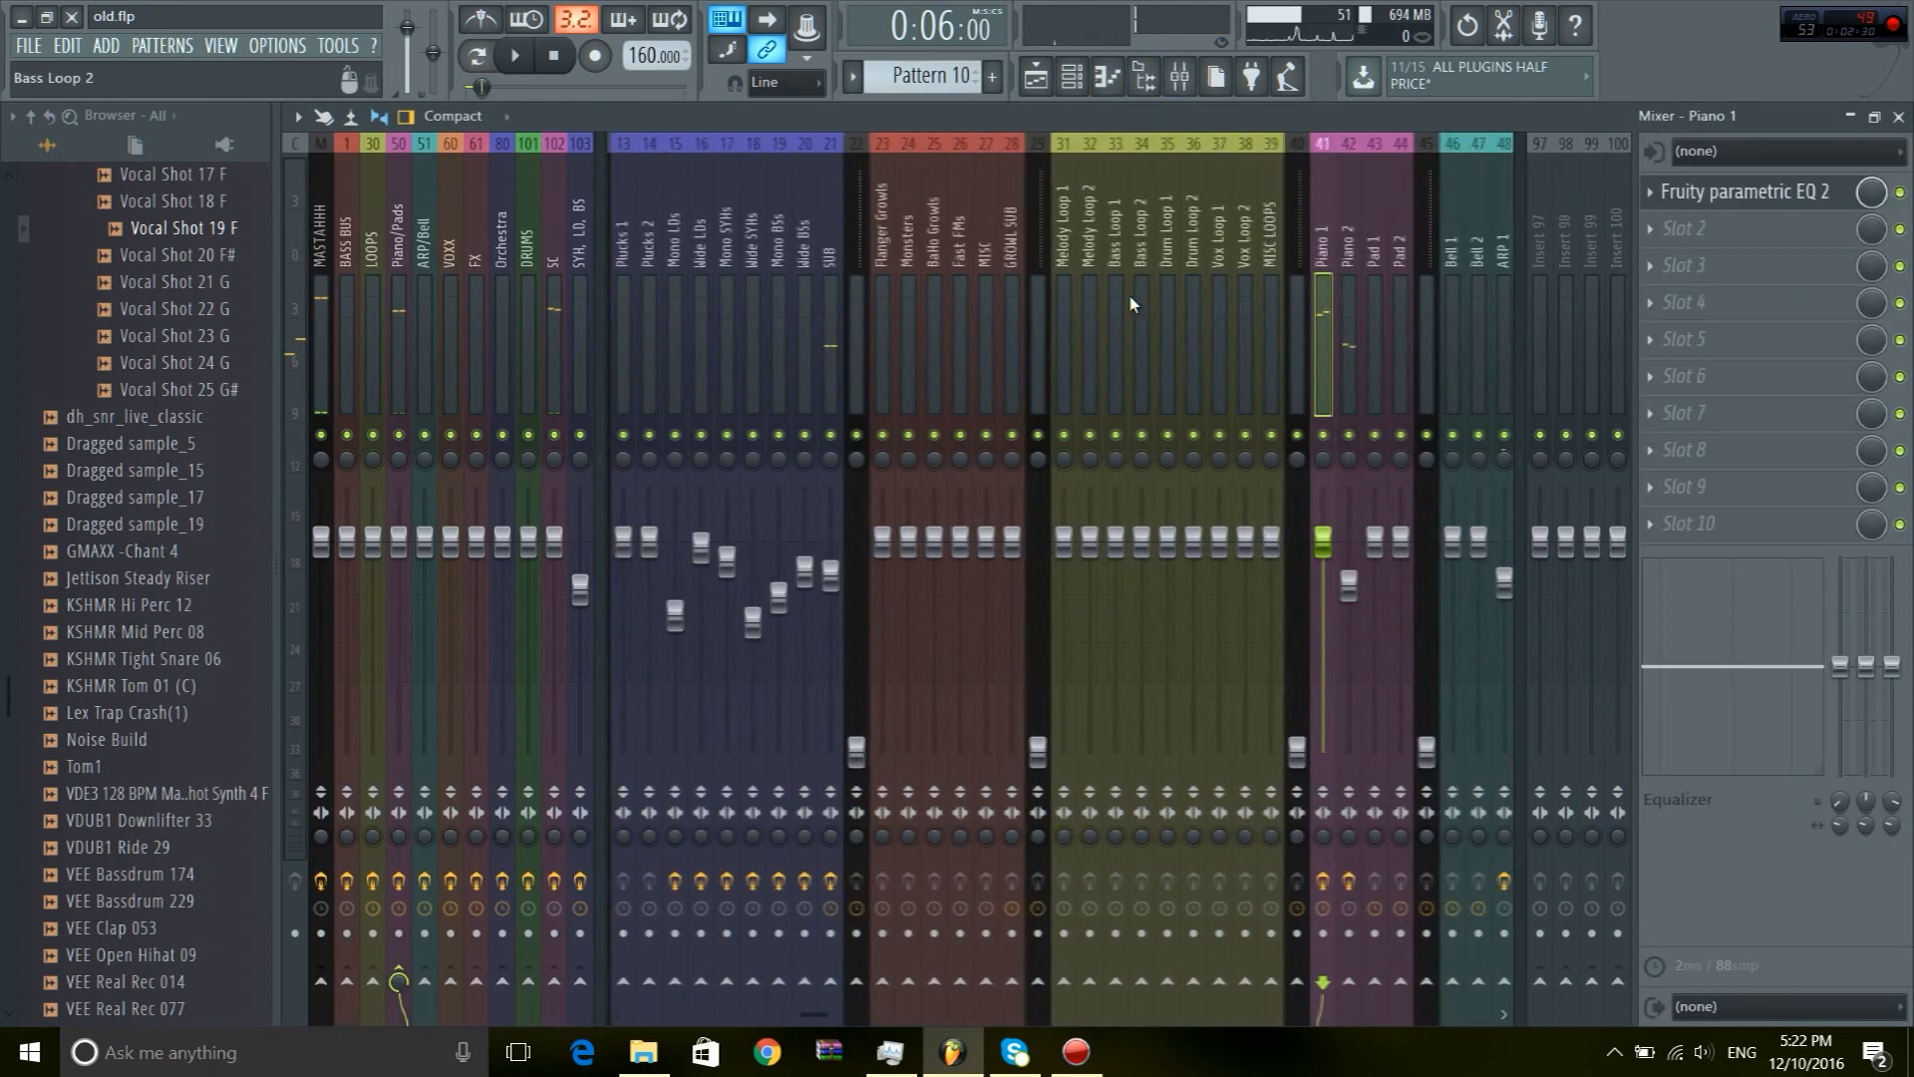
pyautogui.scroll(-3, 1146, 289)
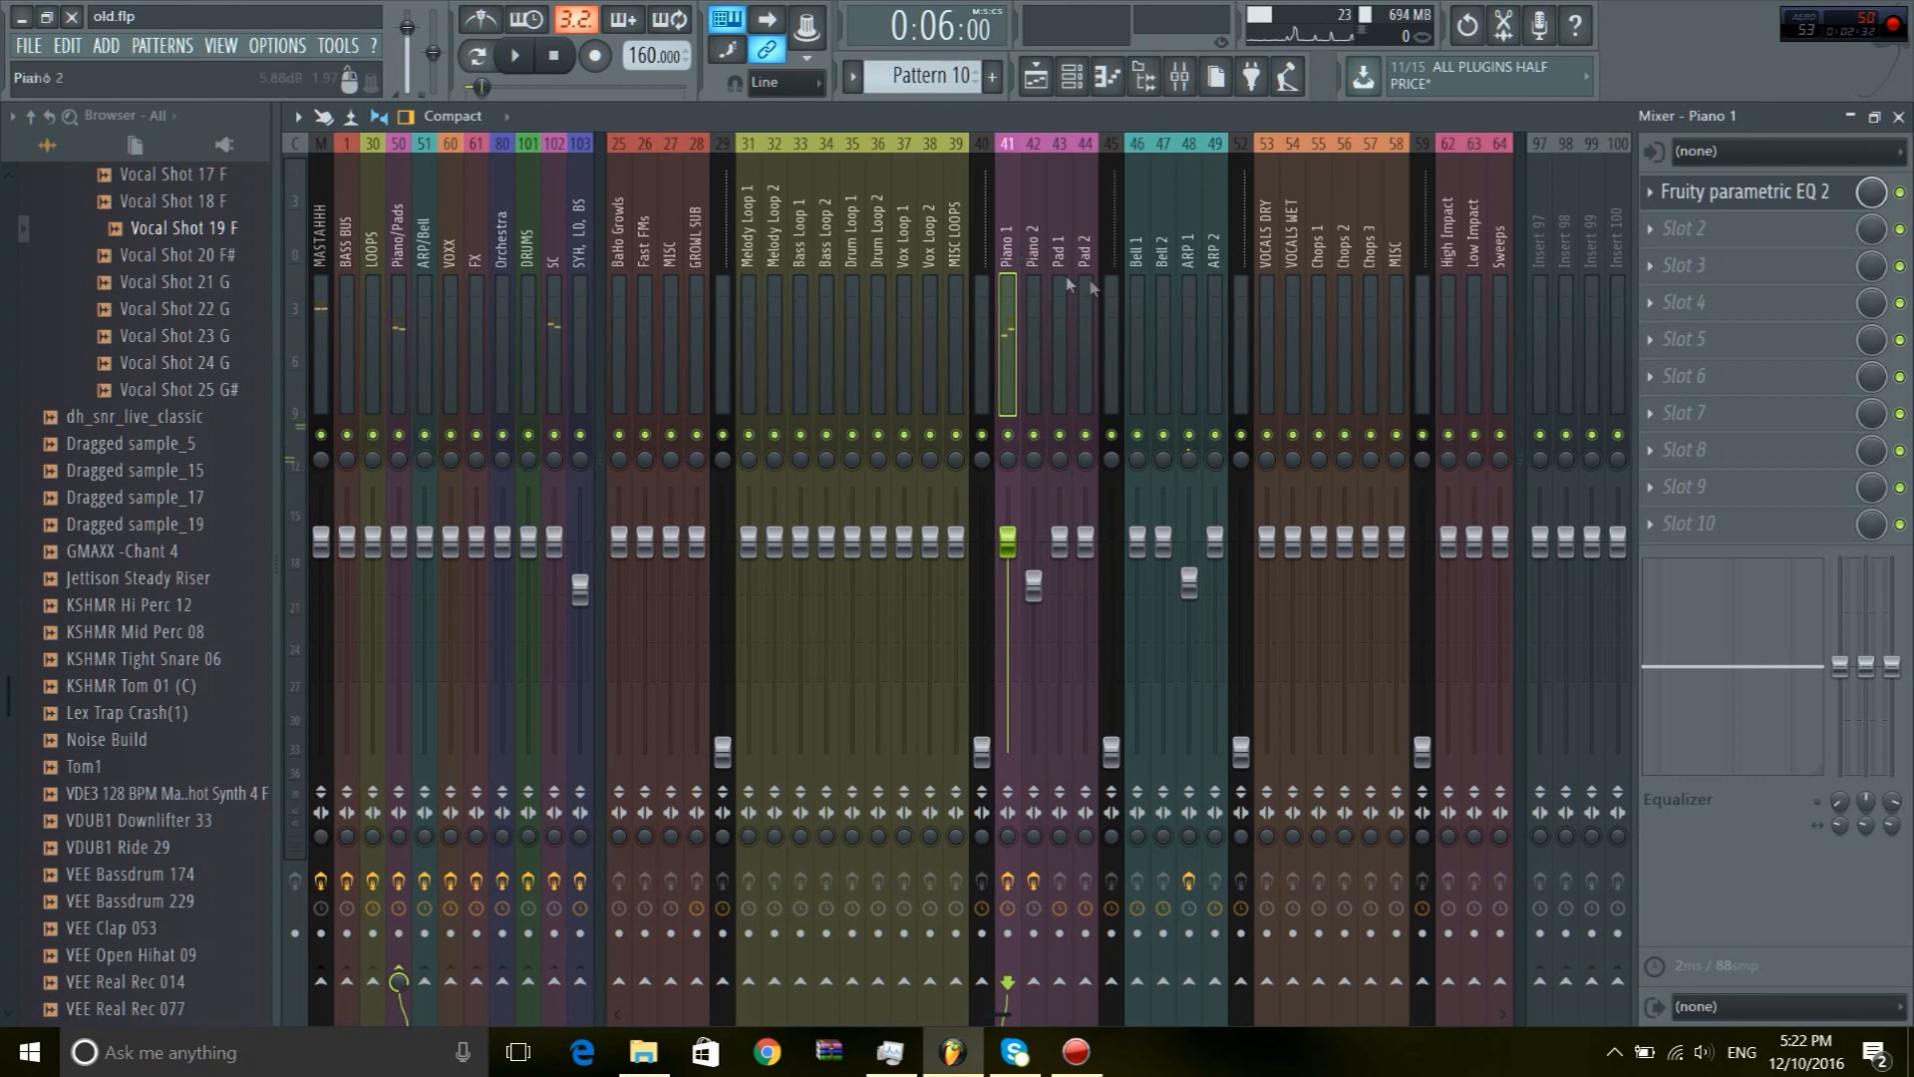
pyautogui.click(1032, 255)
pyautogui.click(1017, 266)
pyautogui.scroll(3, 1123, 232)
pyautogui.scroll(-3, 1077, 231)
pyautogui.click(1075, 80)
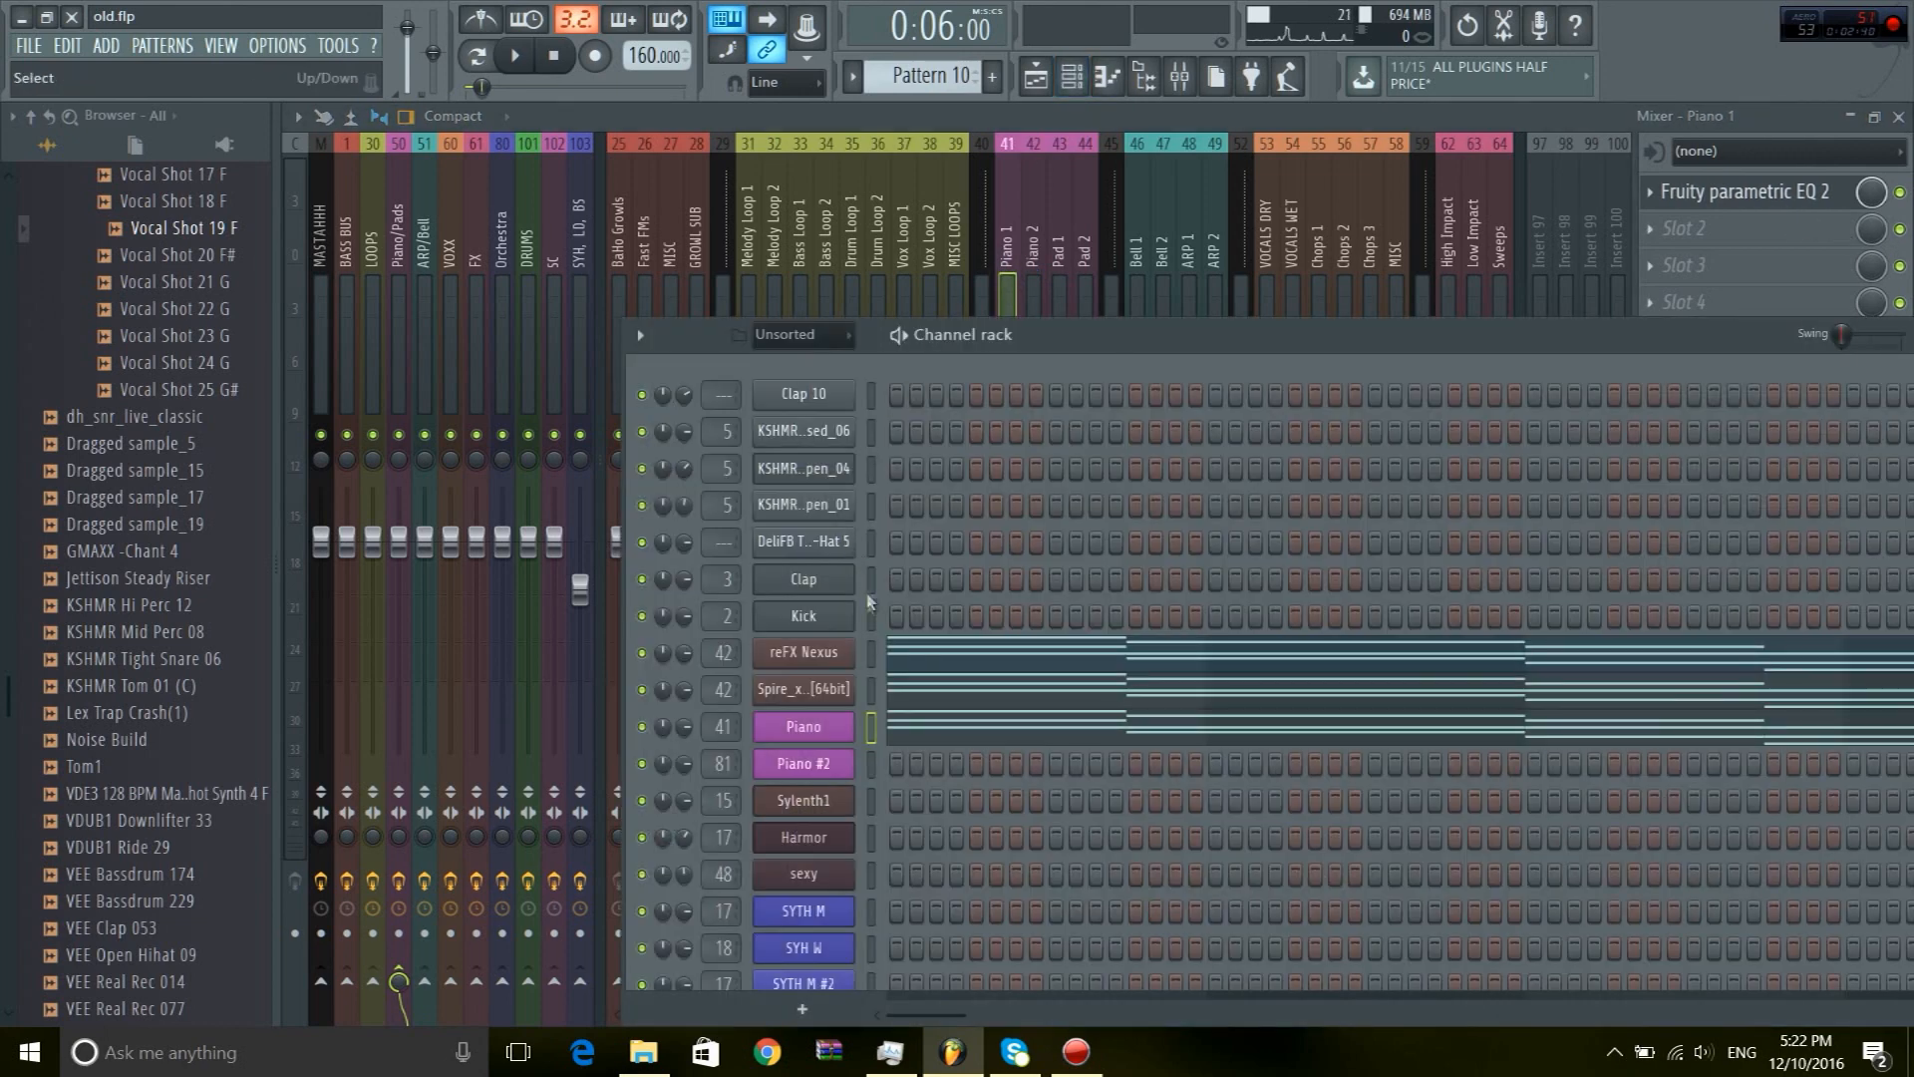
# Inspect the Maximus and Fruity parametric EQ 2 effects on the Piano 2 mixer track
pyautogui.click(1036, 243)
pyautogui.click(1749, 195)
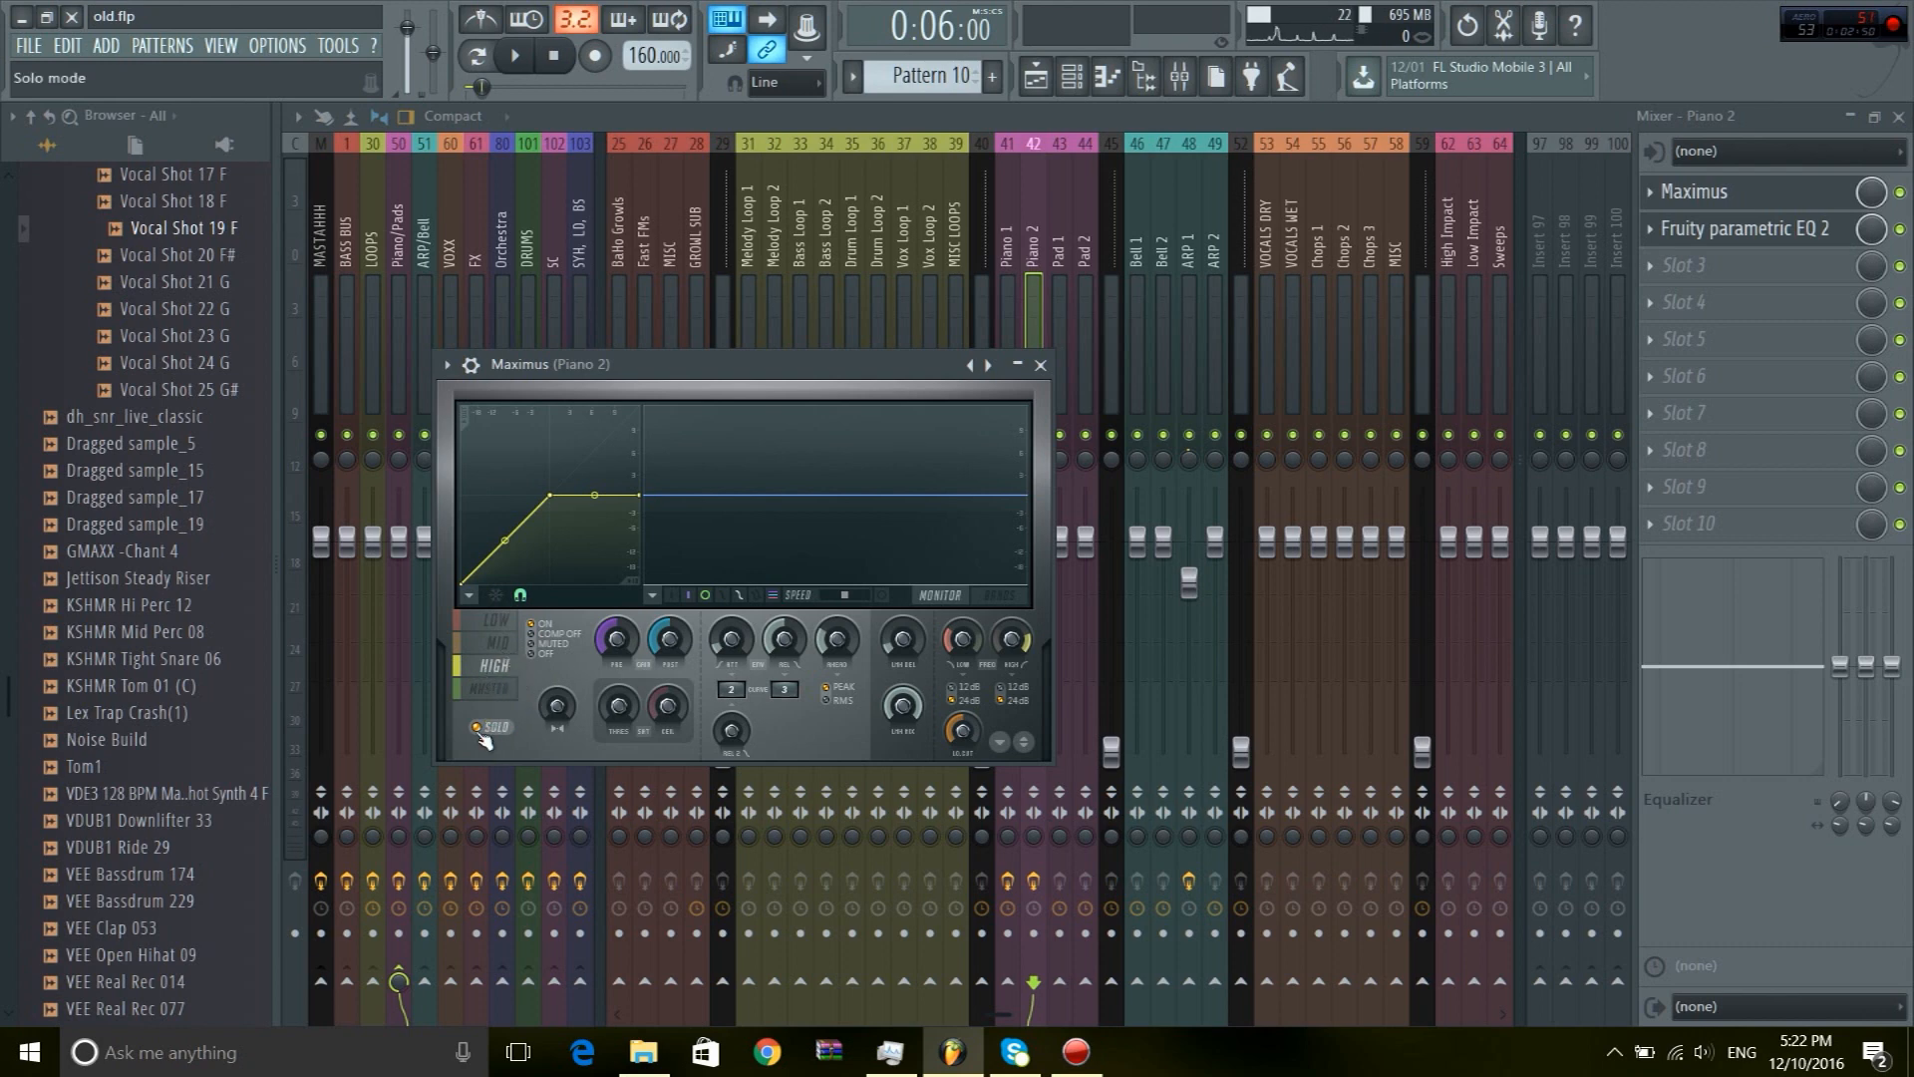
pyautogui.click(1784, 229)
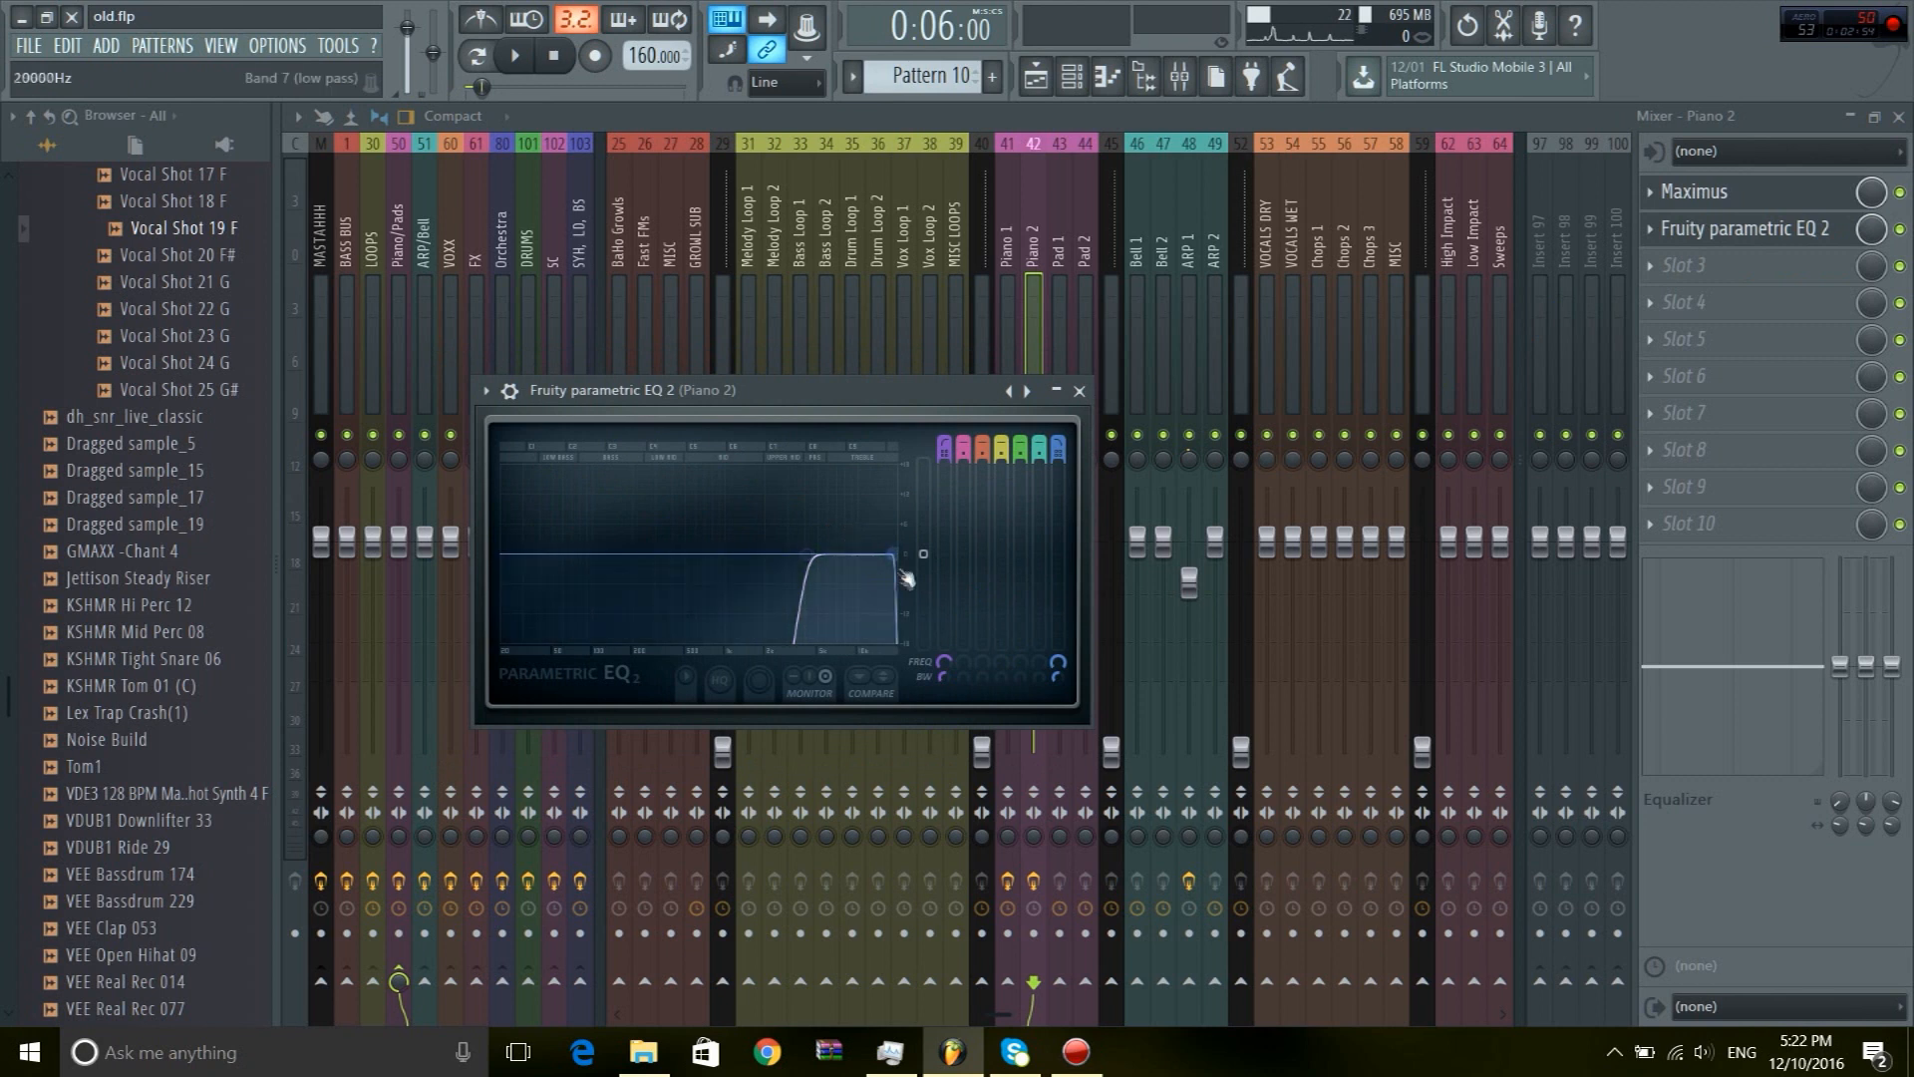
pyautogui.moveTo(845, 396); pyautogui.dragTo(854, 328)
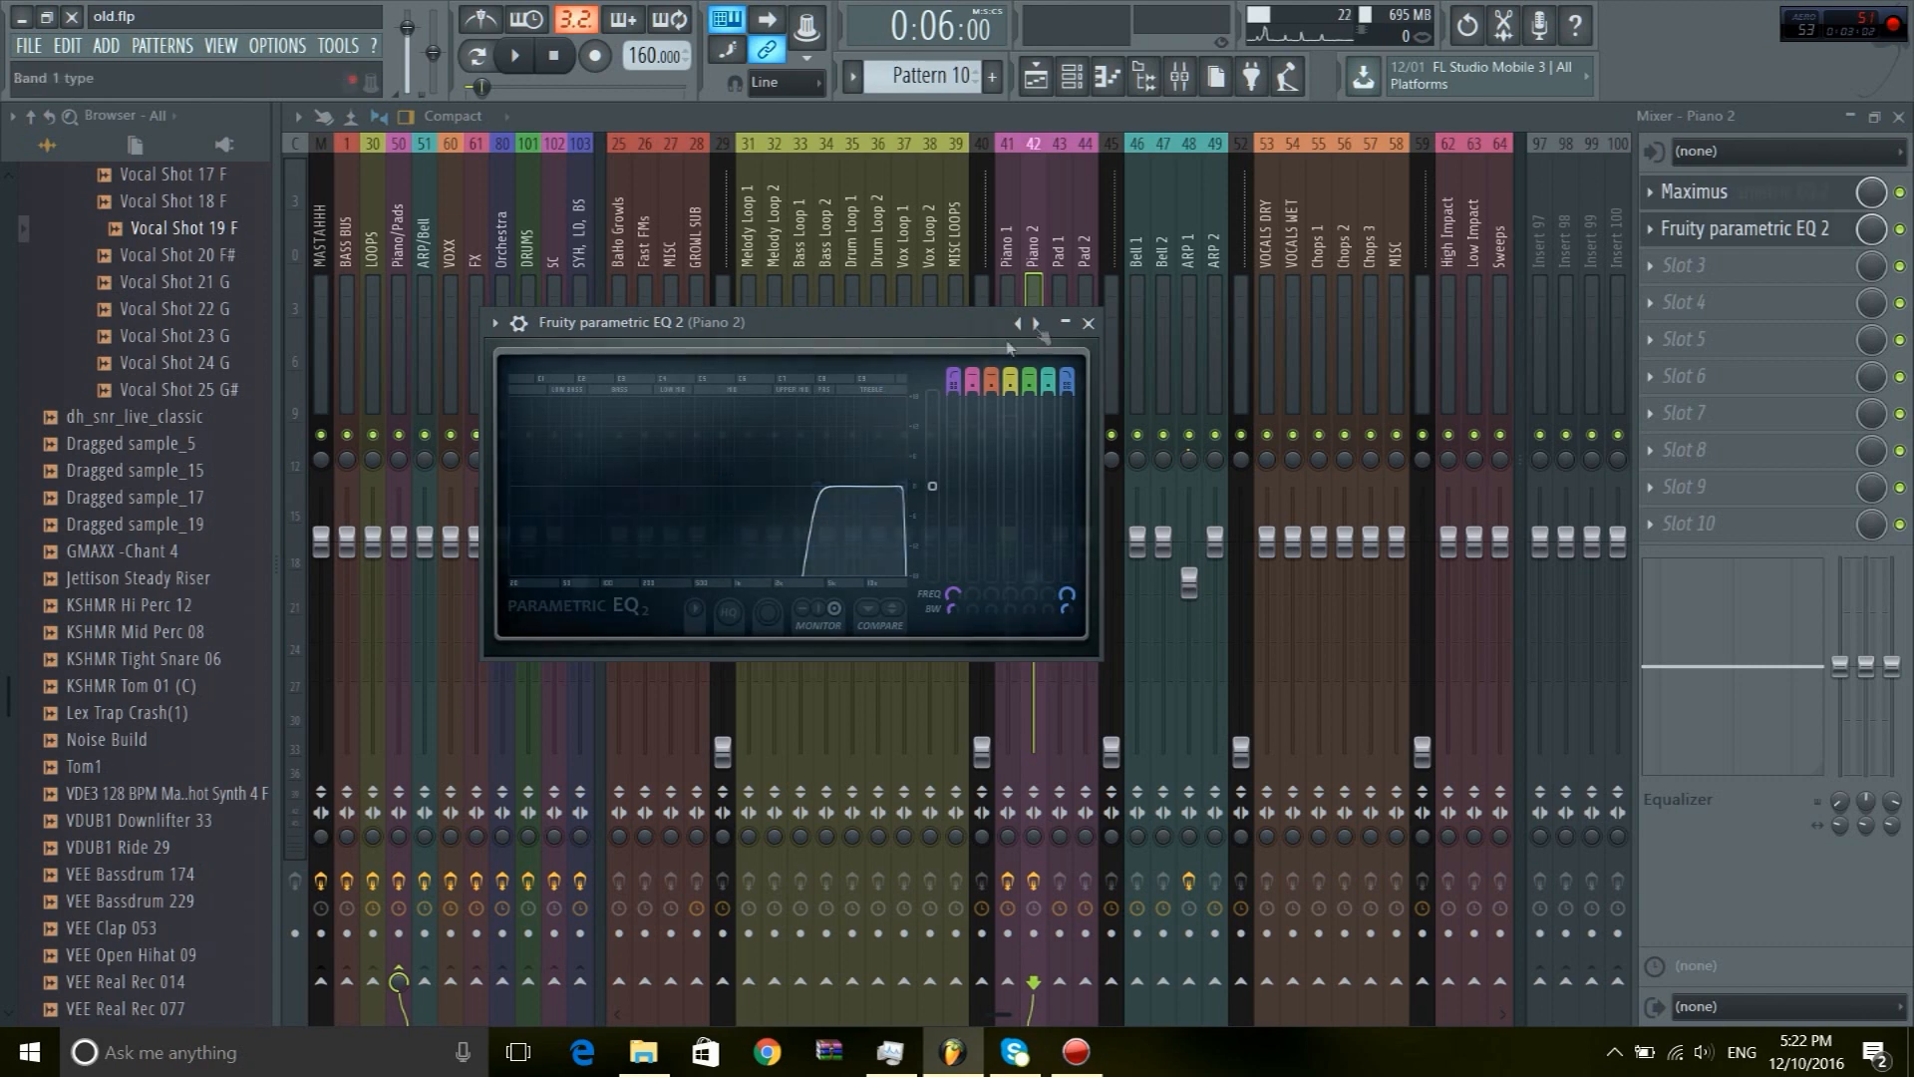
# Compare the effect chains of Piano 1 and Piano 2 and reopen Piano 2's Fruity parametric EQ 2
pyautogui.click(1007, 286)
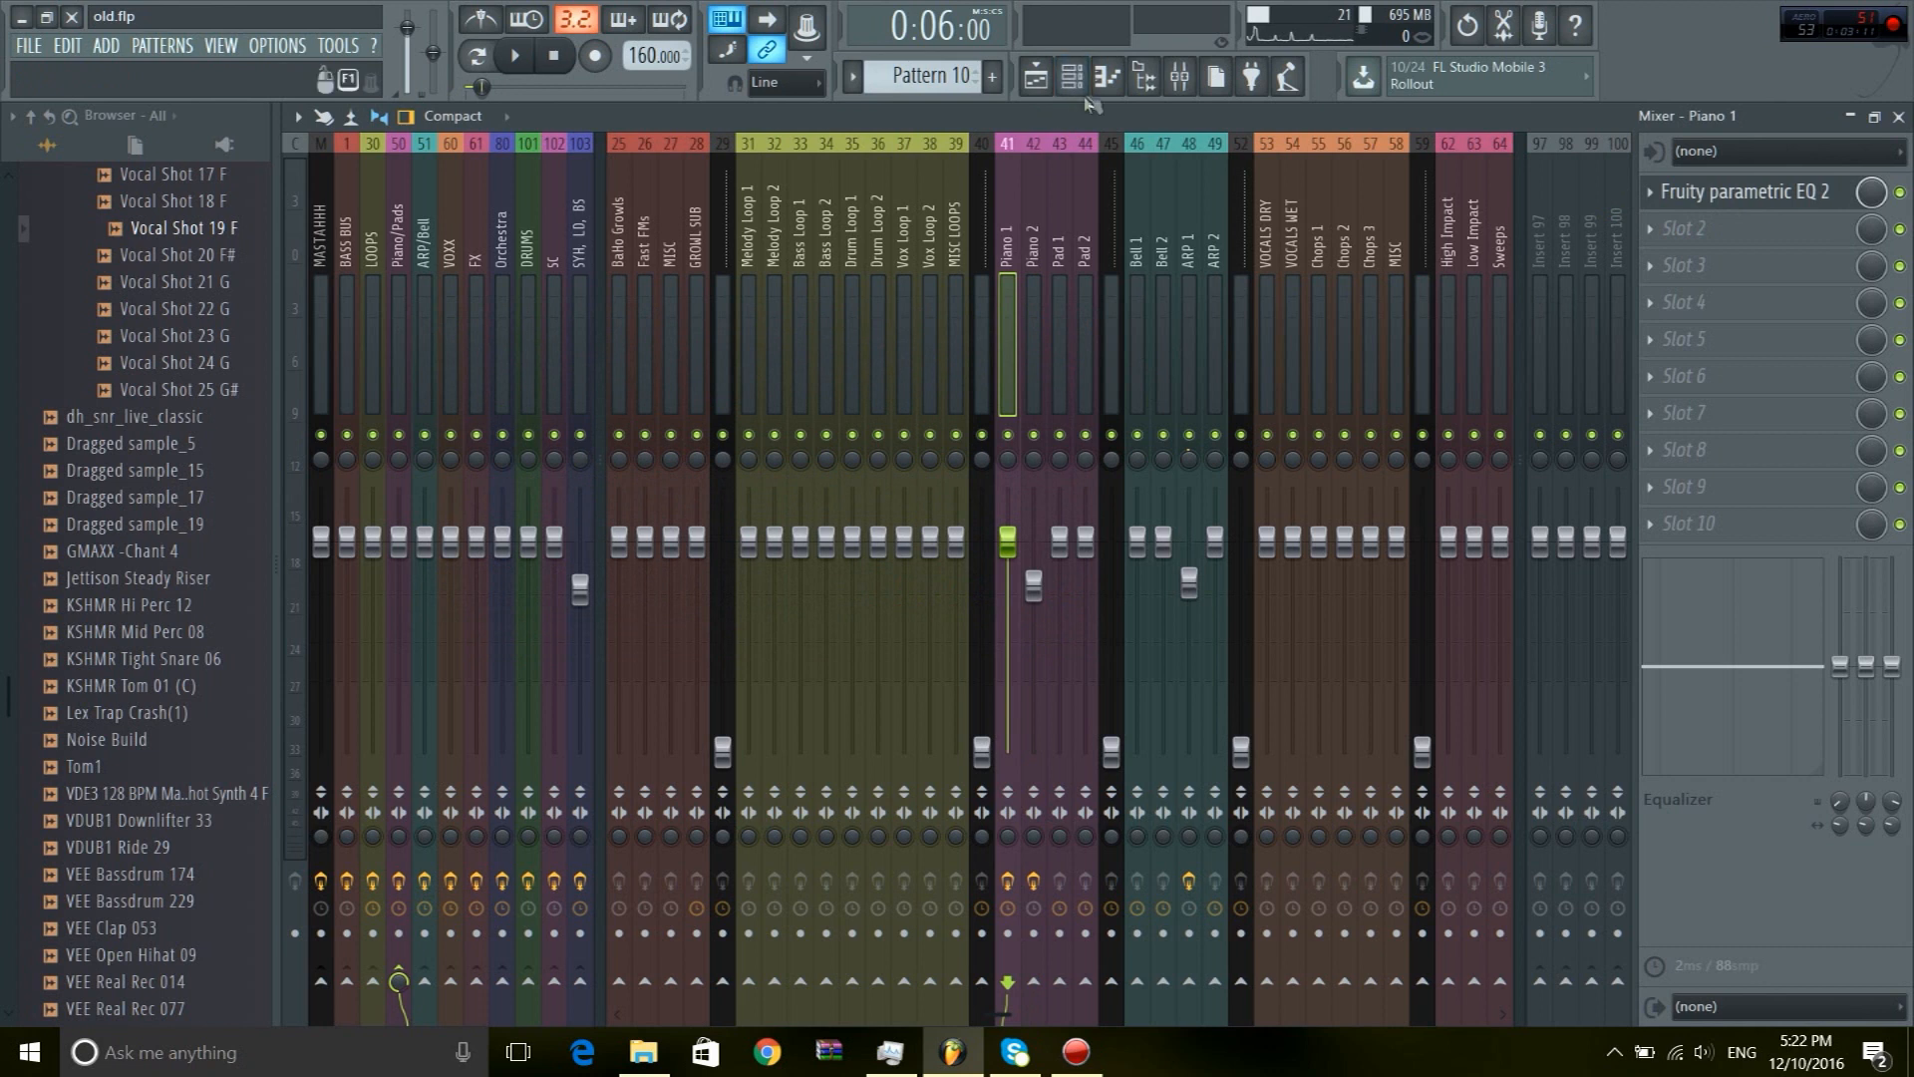
pyautogui.click(1033, 237)
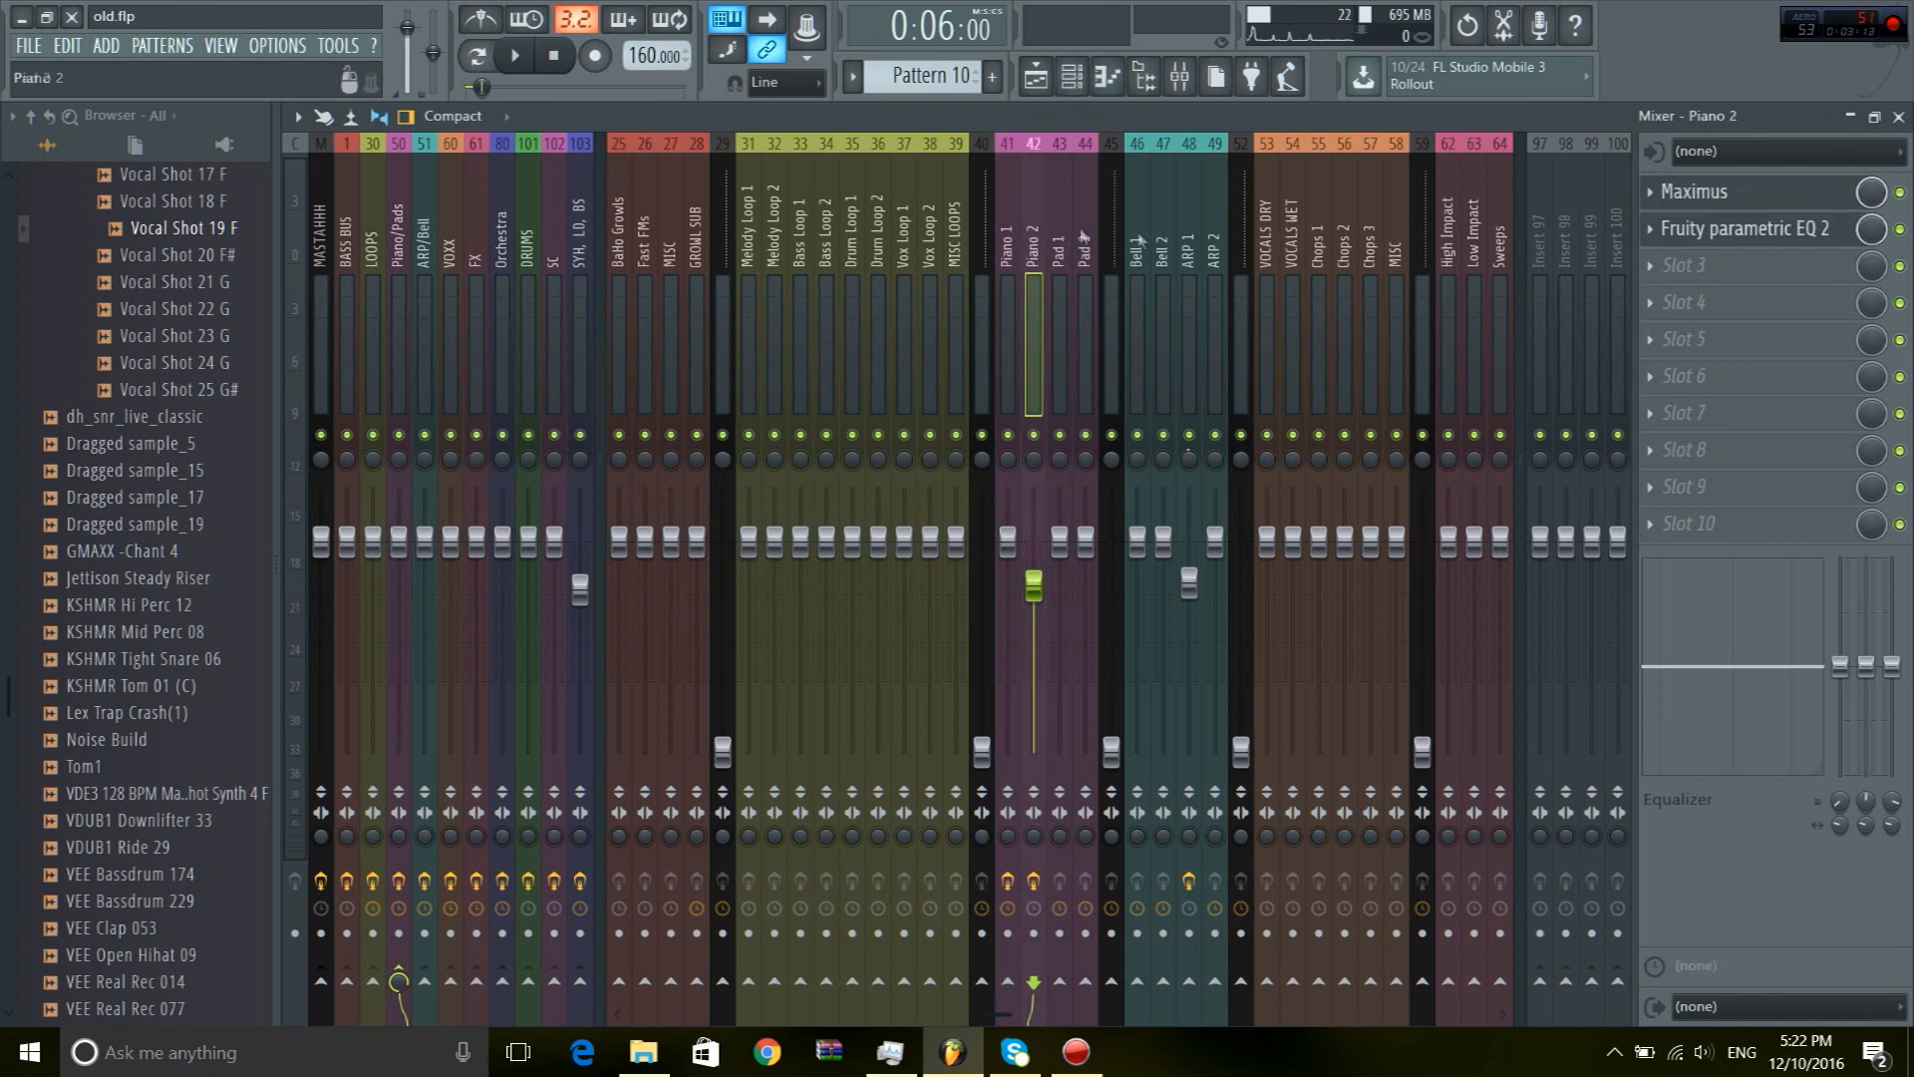
pyautogui.click(1756, 238)
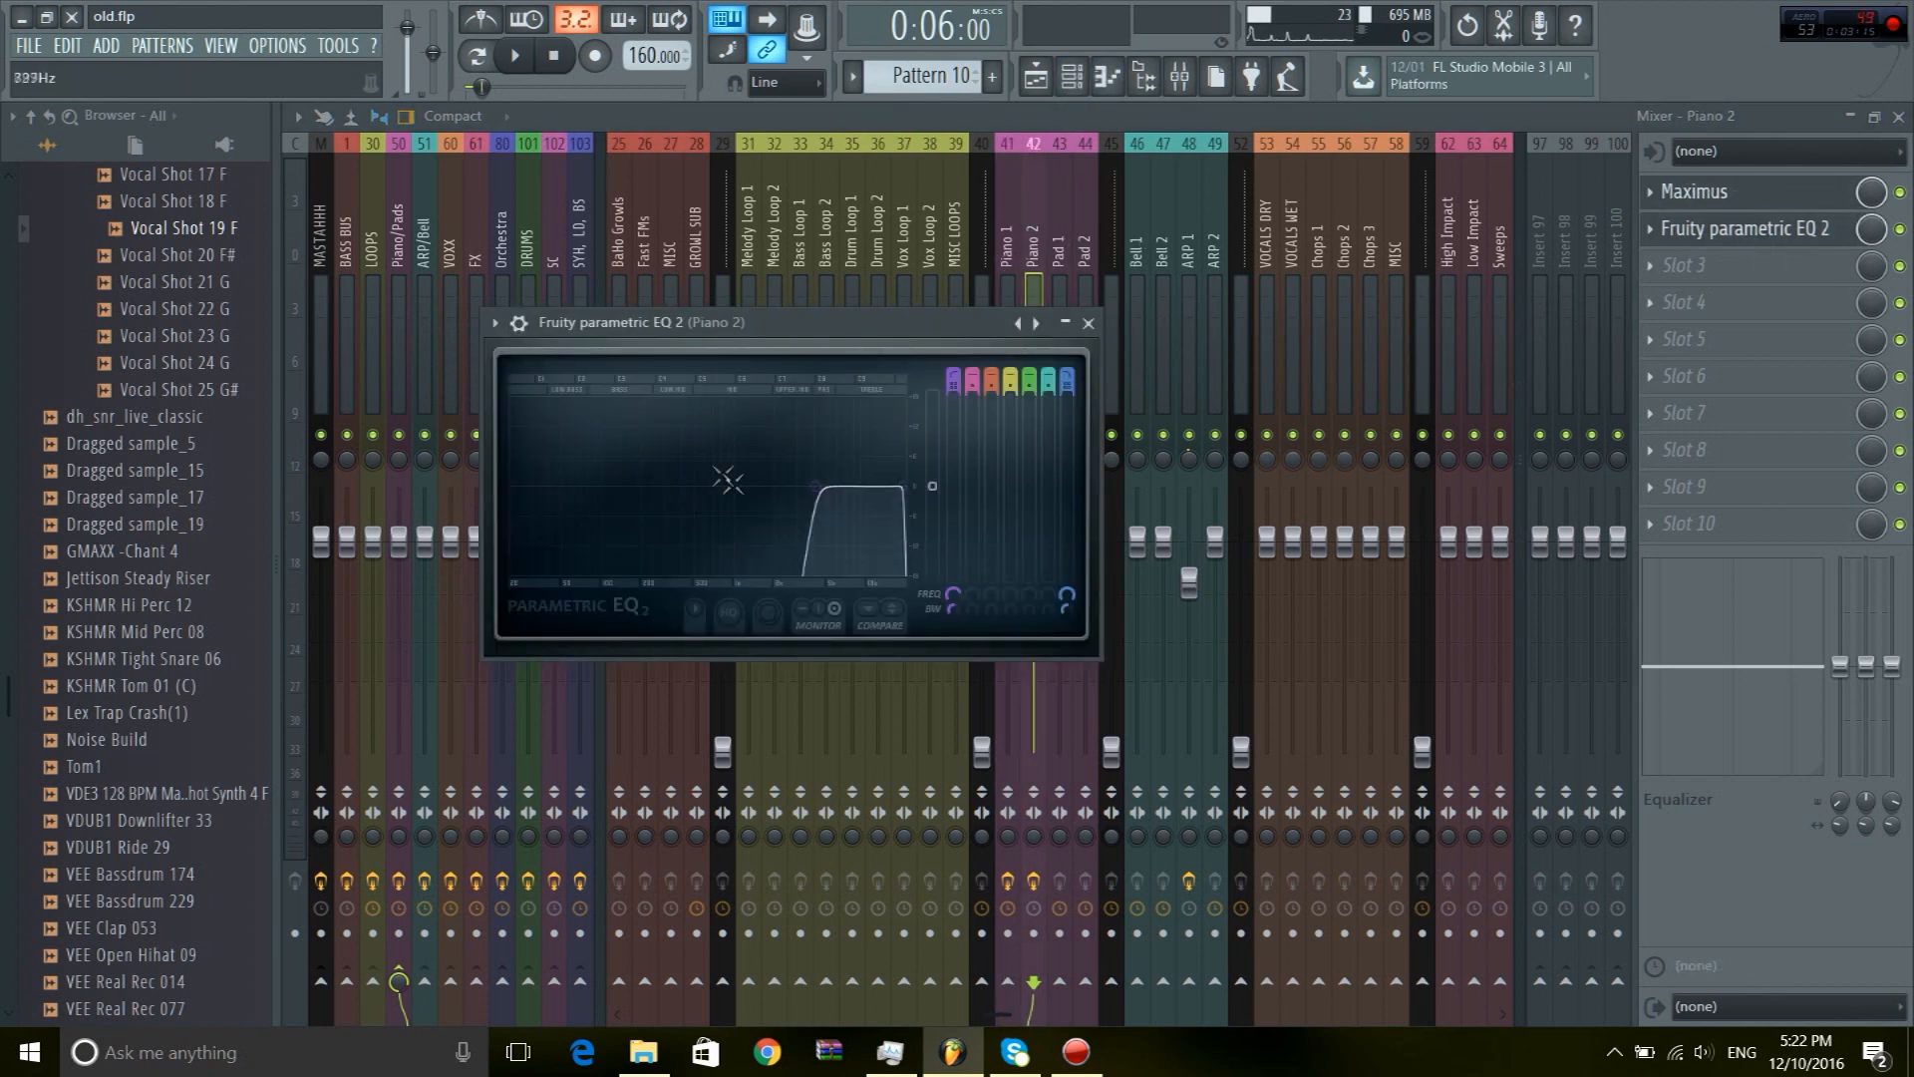
# Inspect the Fruity parametric EQ 2 curve on the Piano 1 mixer track and close its view
pyautogui.click(1002, 232)
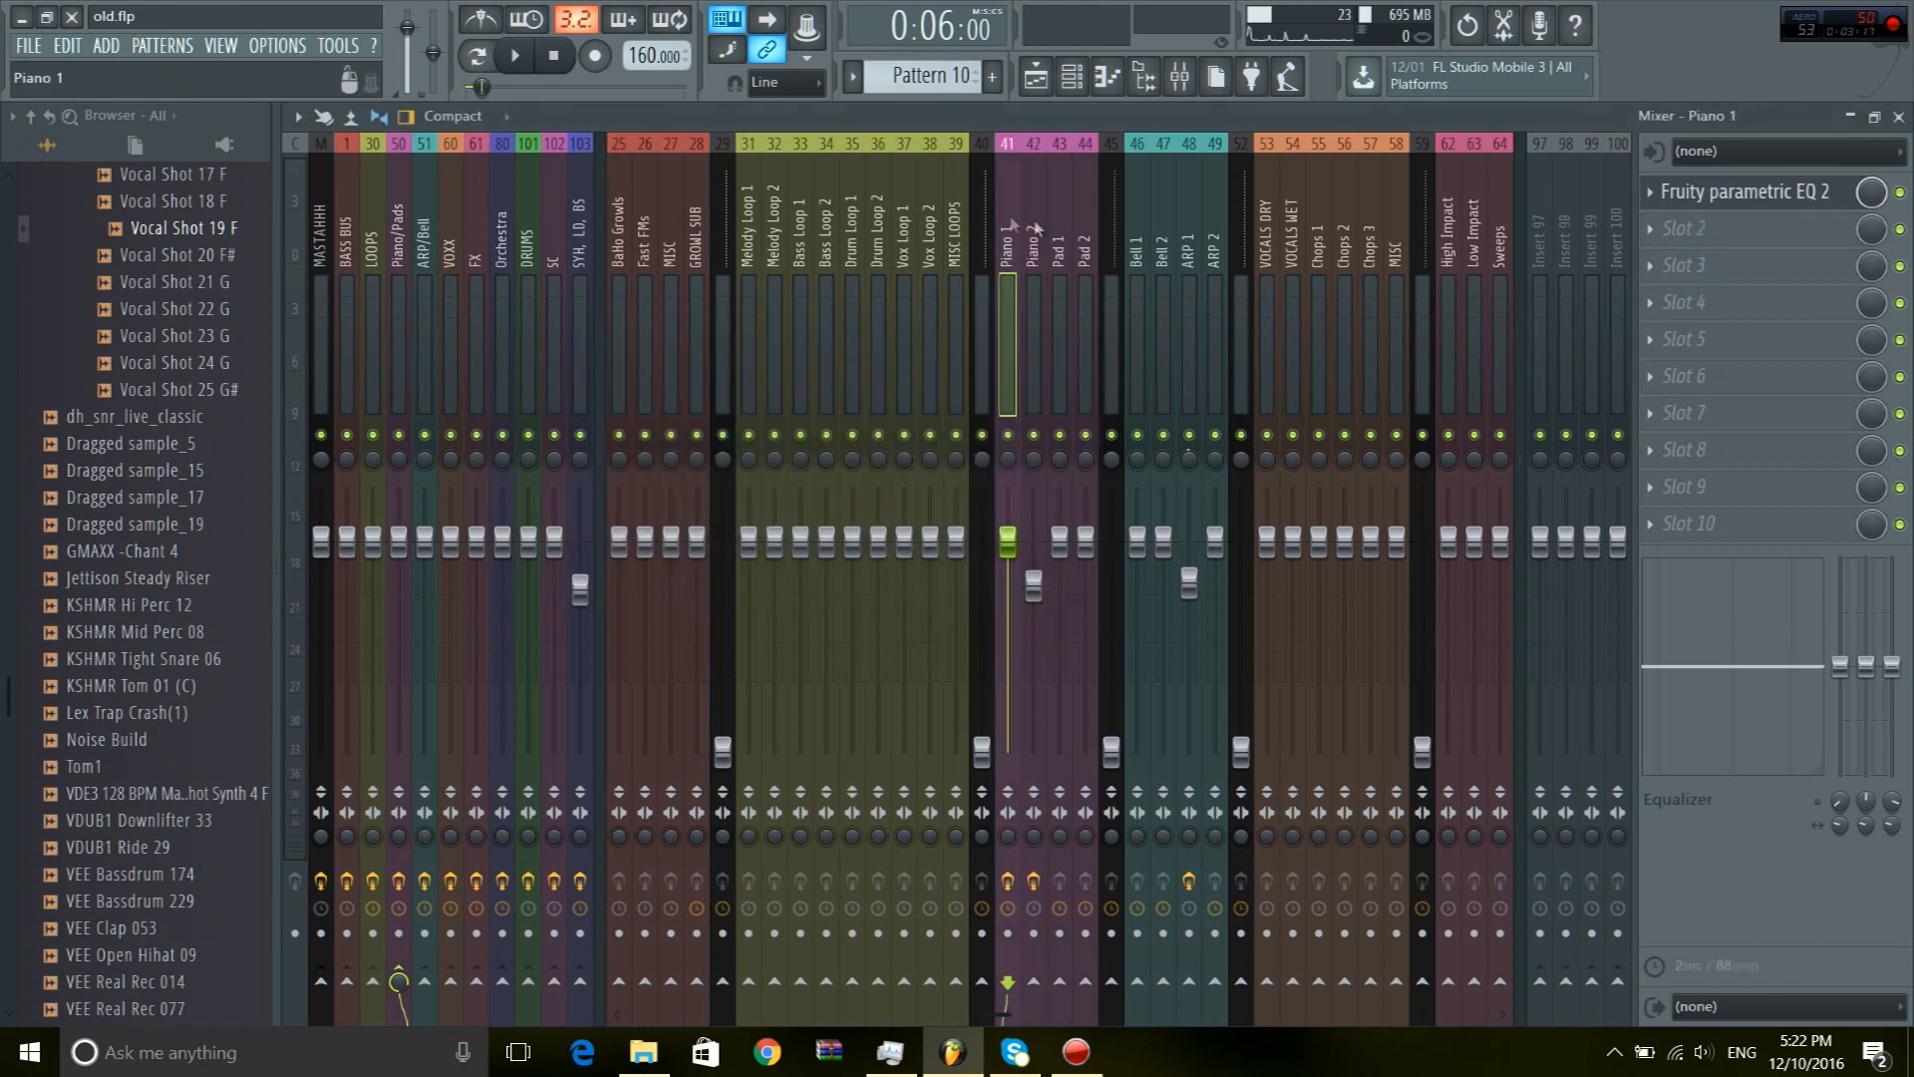
pyautogui.click(1711, 197)
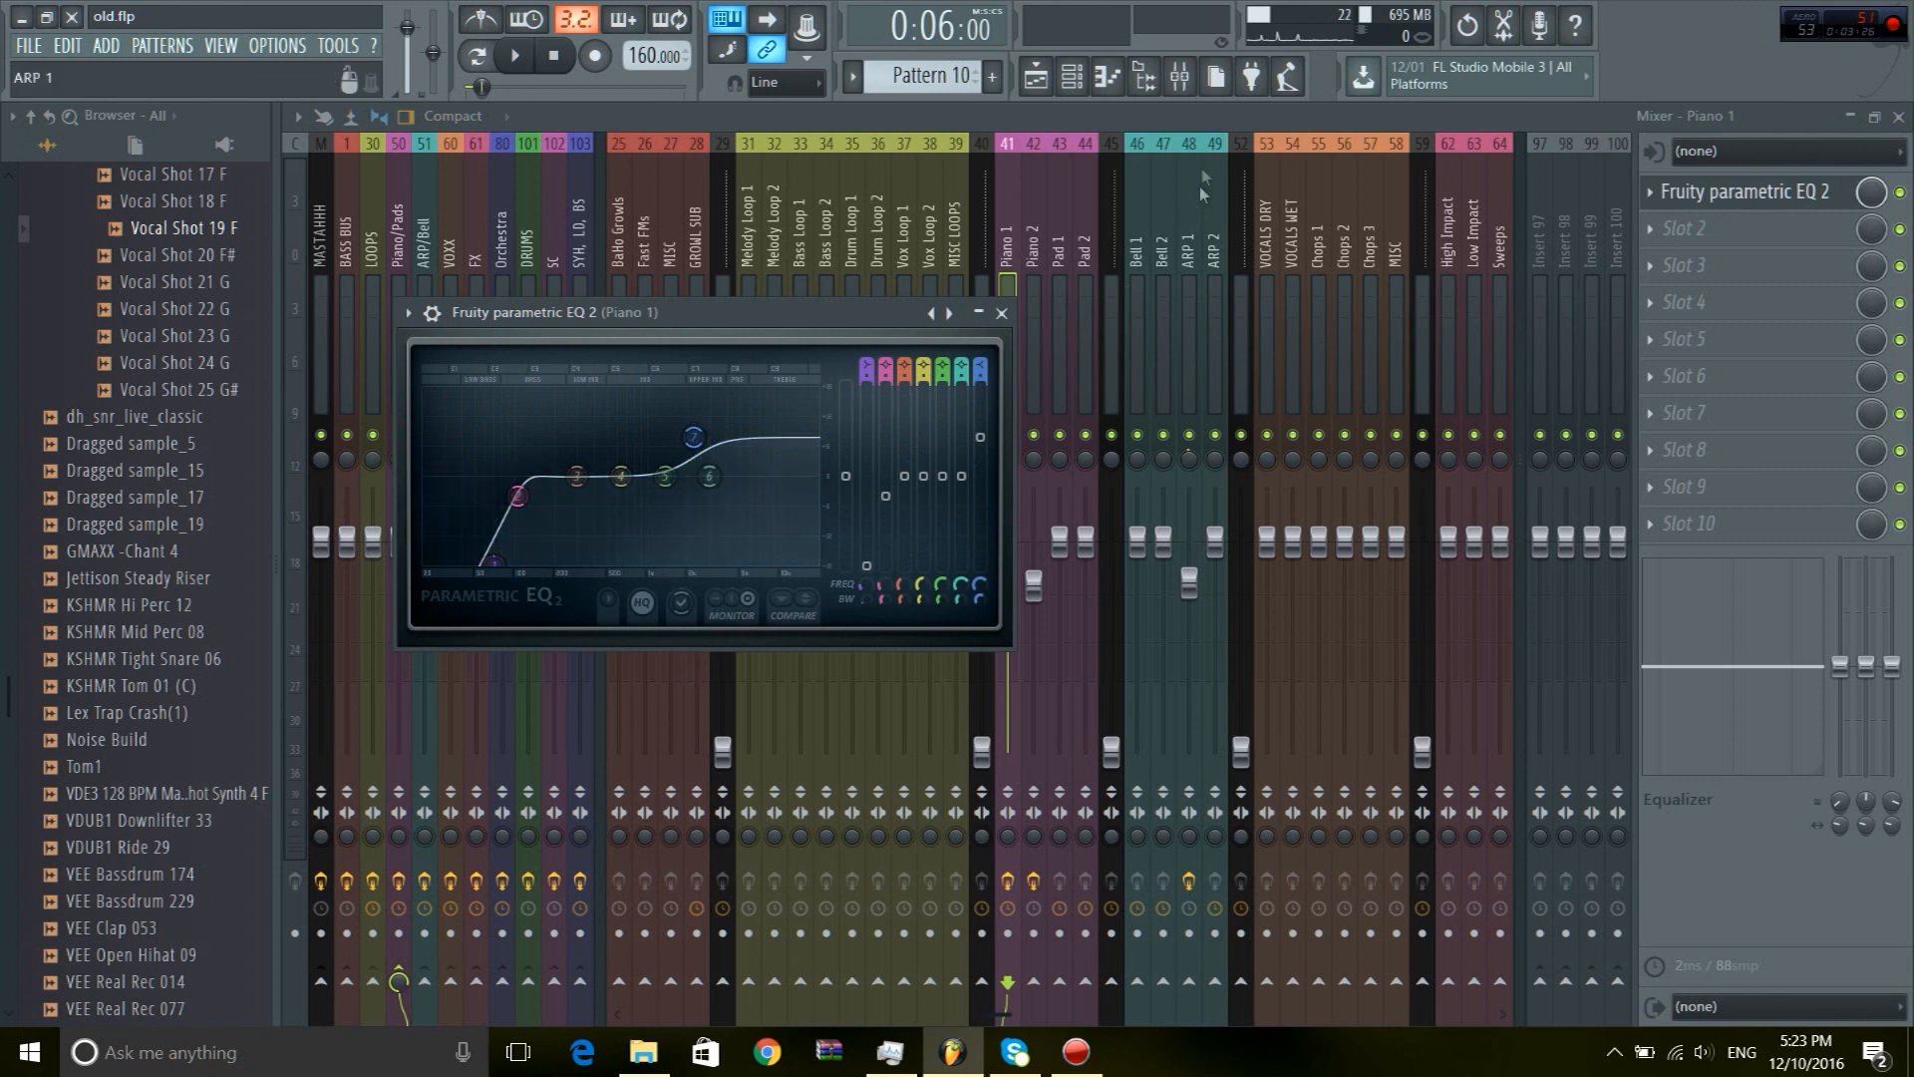
pyautogui.click(1074, 128)
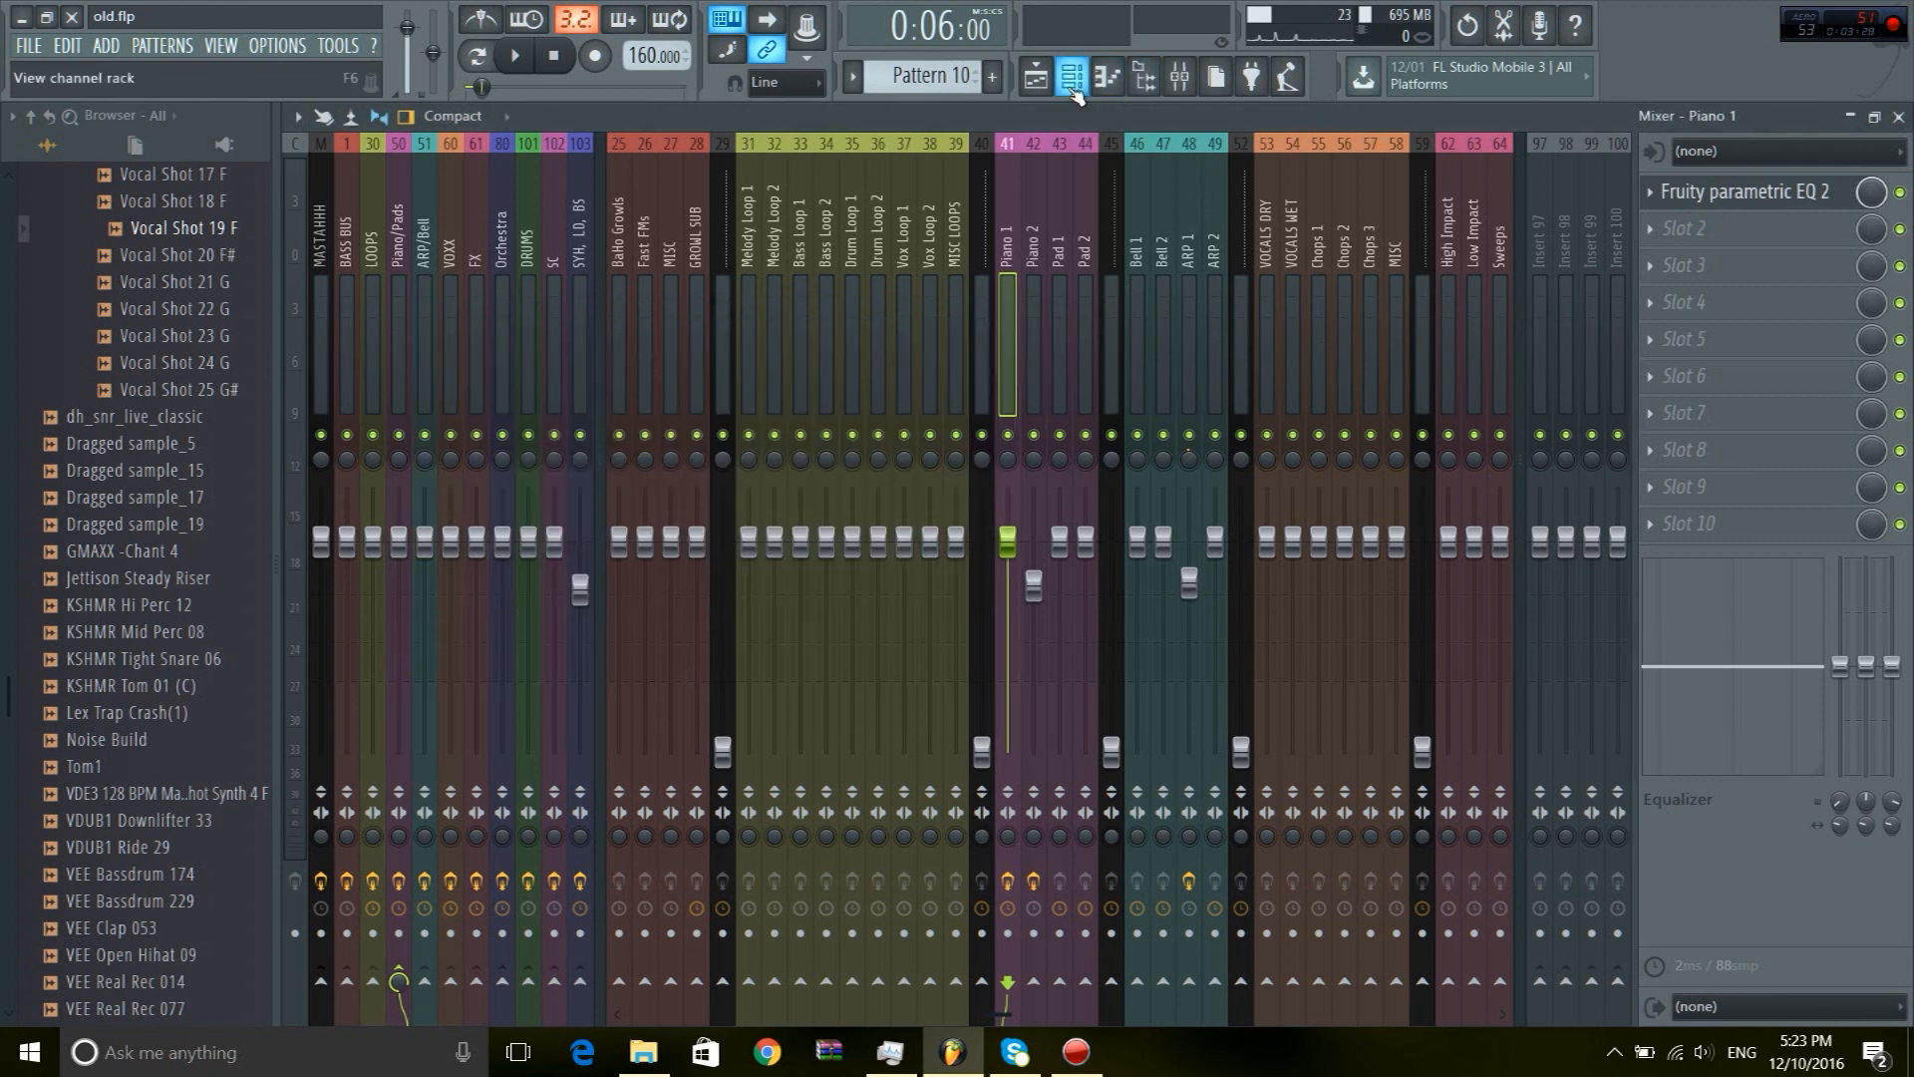
# Play the arrangement from bar 9, where Pattern 11 starts, then stop and bring the Stereo Enhancer volume envelope into view
pyautogui.click(1071, 78)
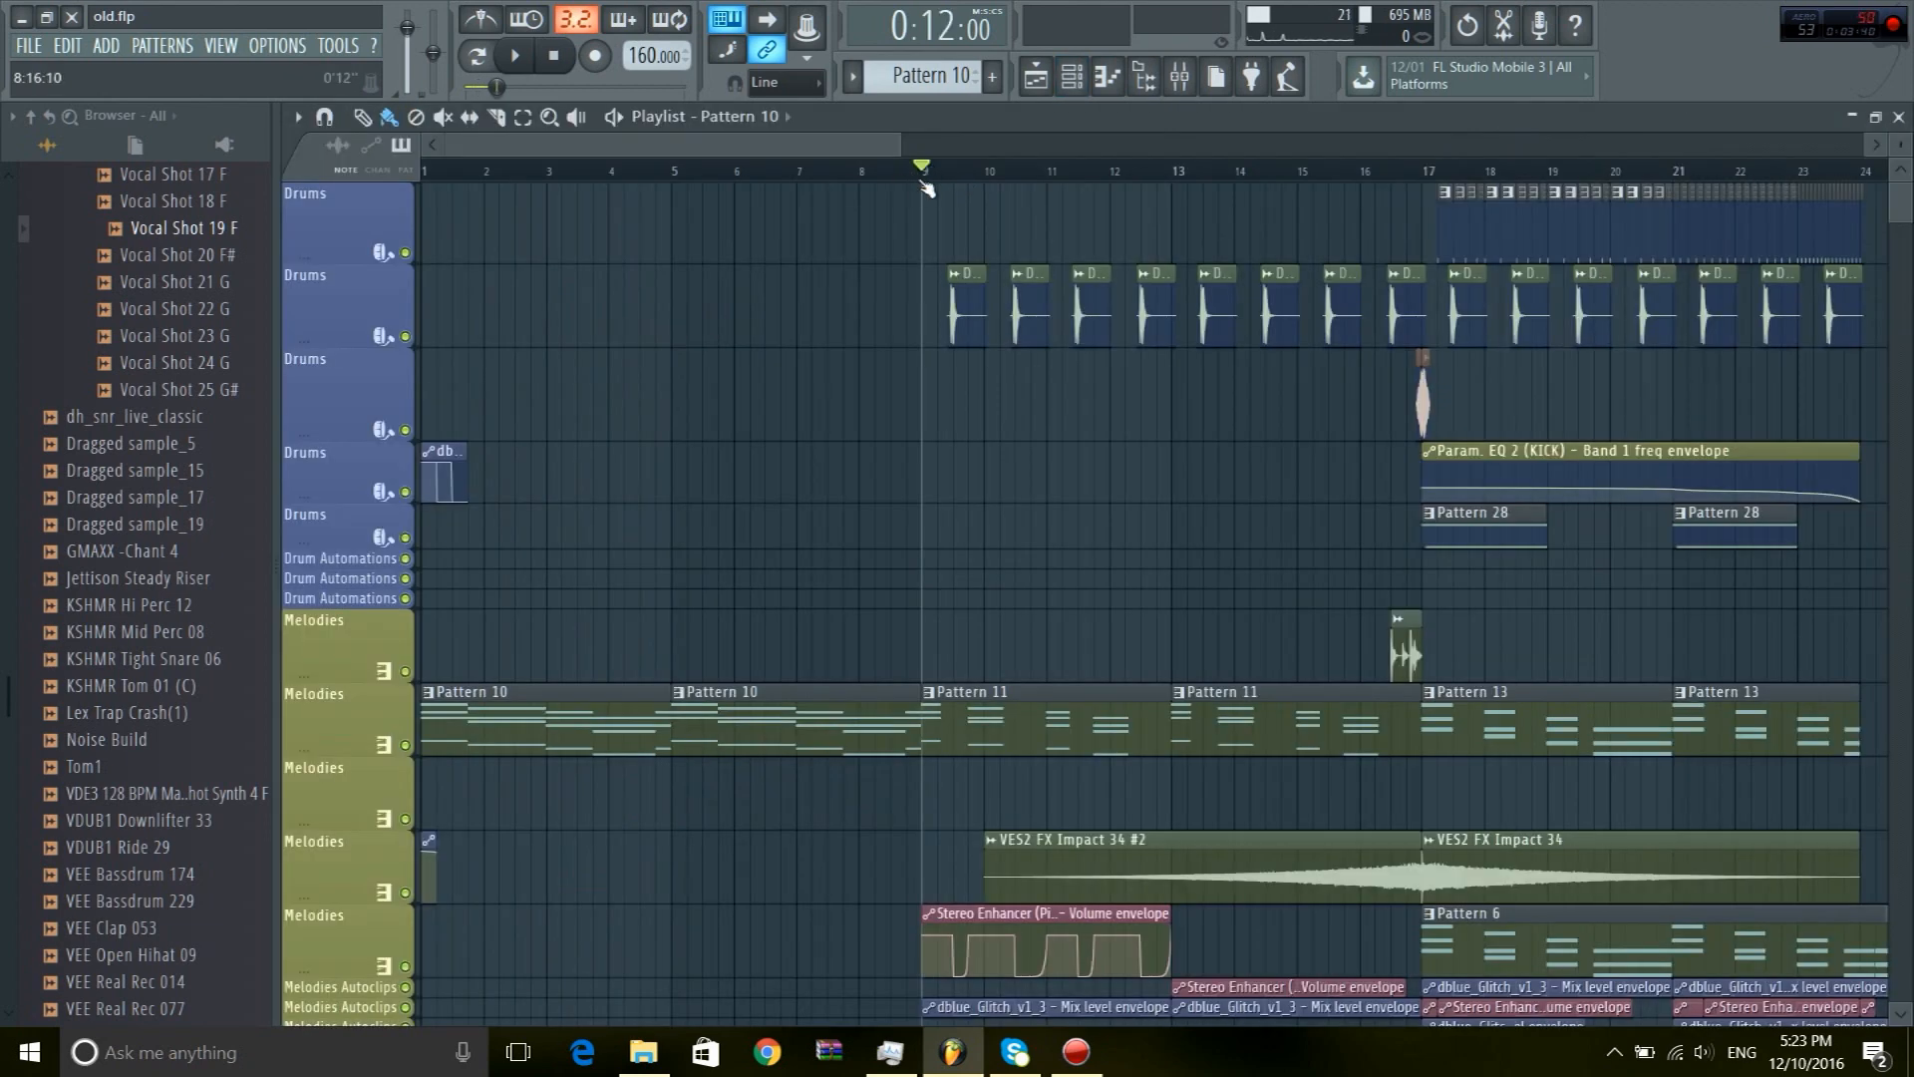
pyautogui.scroll(5, 926, 189)
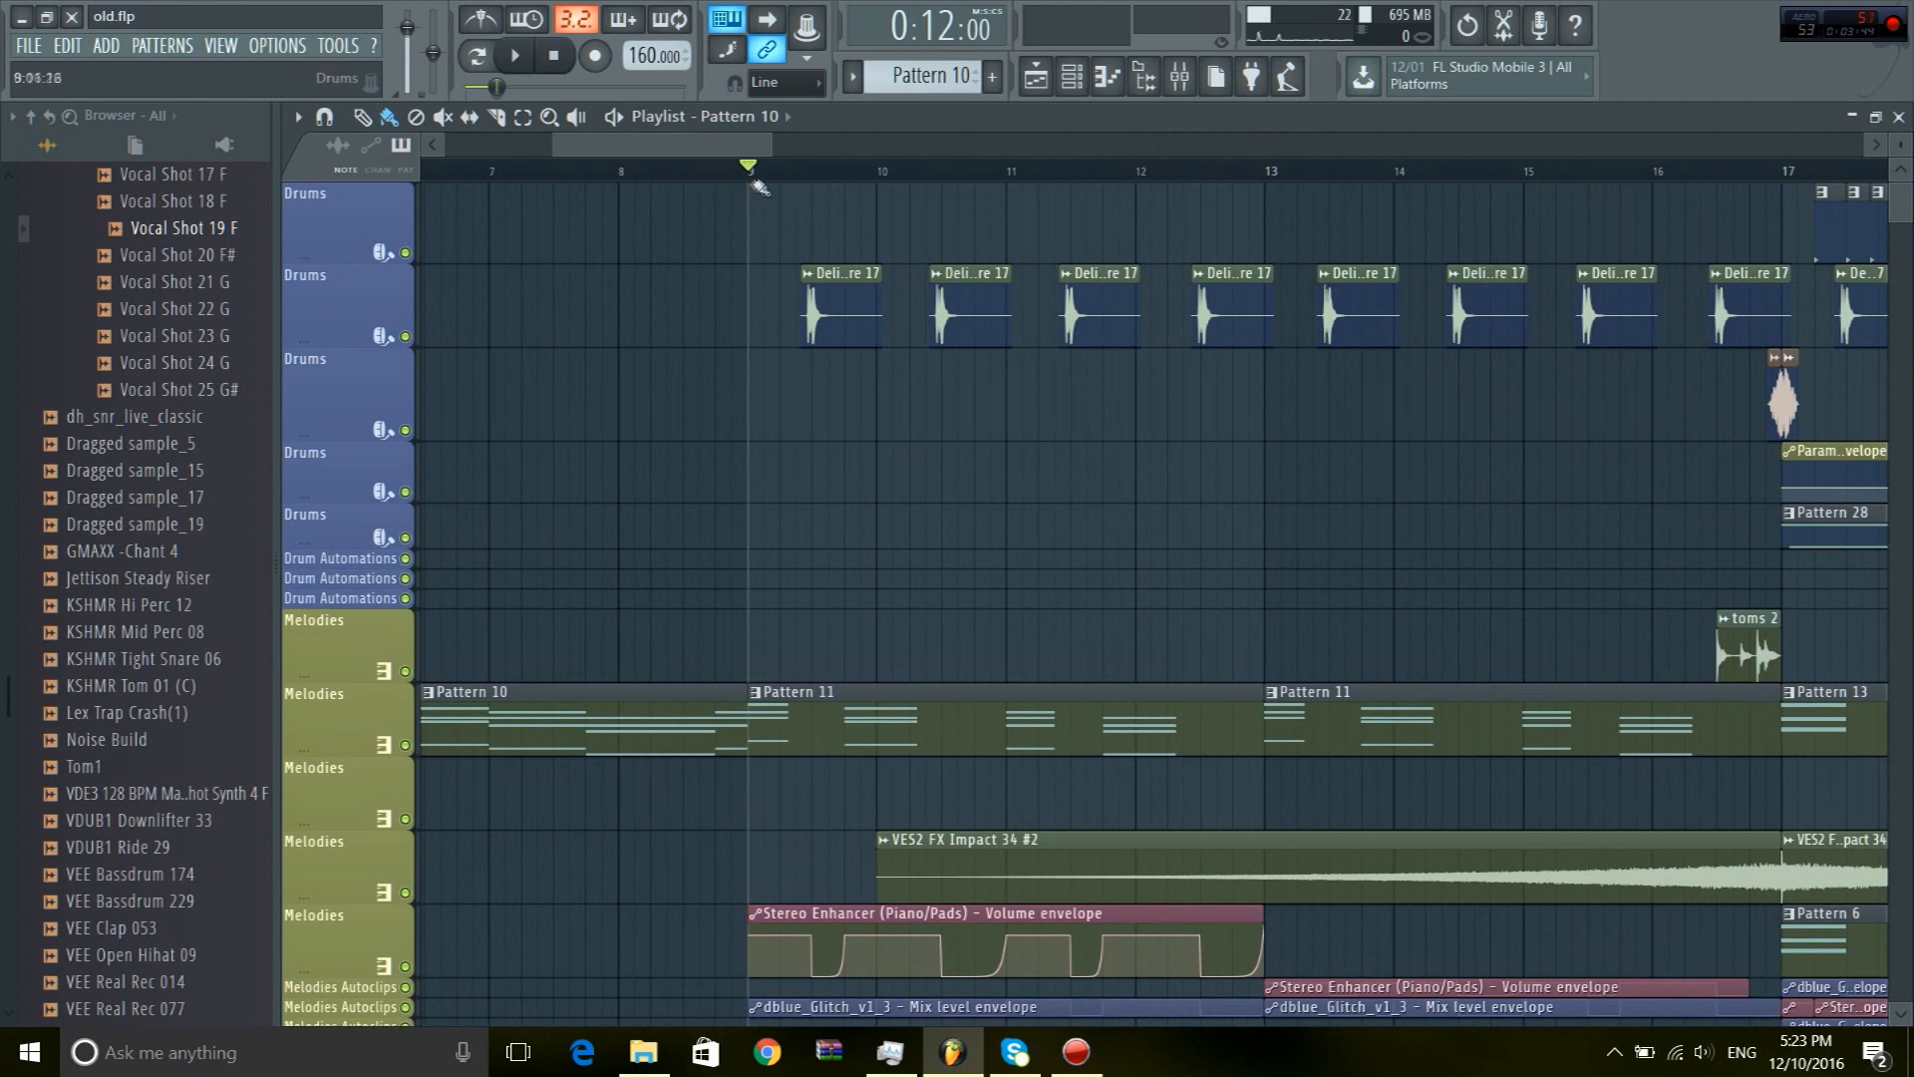
pyautogui.press('space')
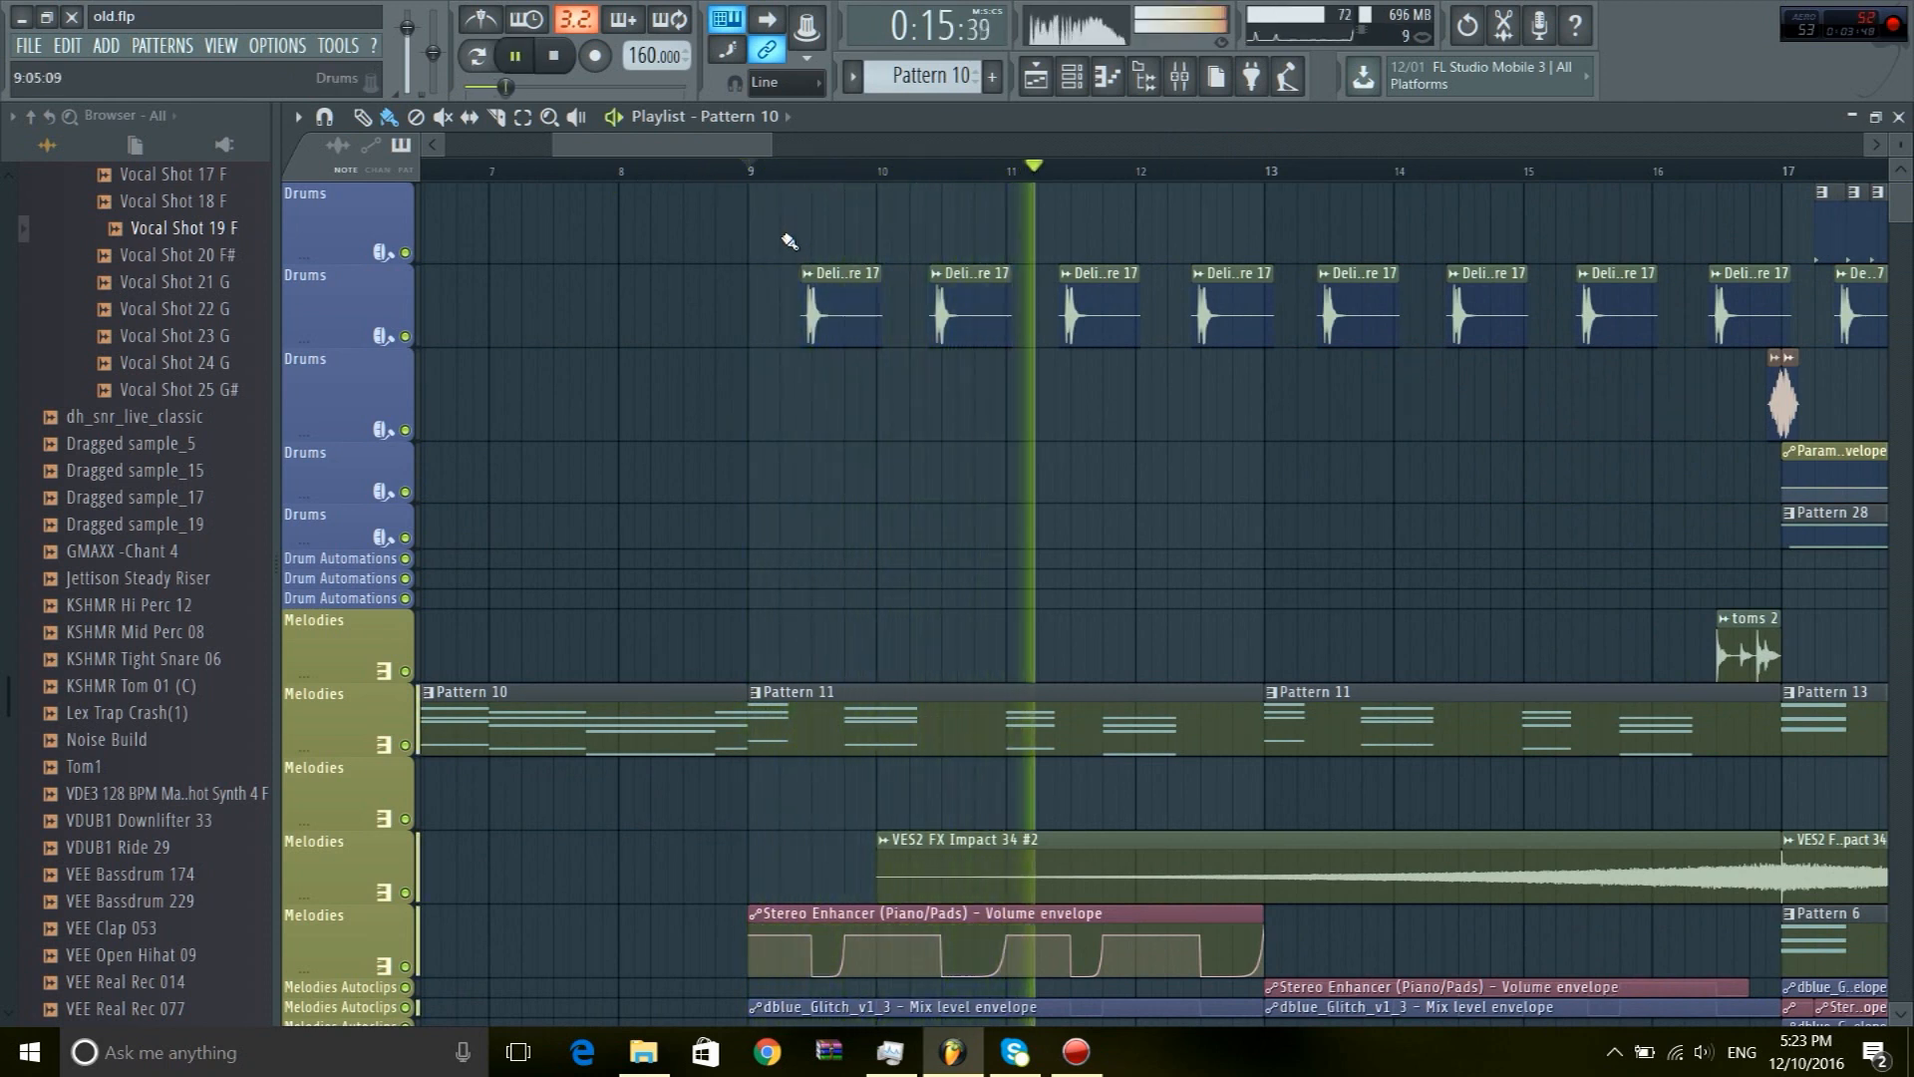
pyautogui.scroll(-3, 1146, 662)
pyautogui.press('space')
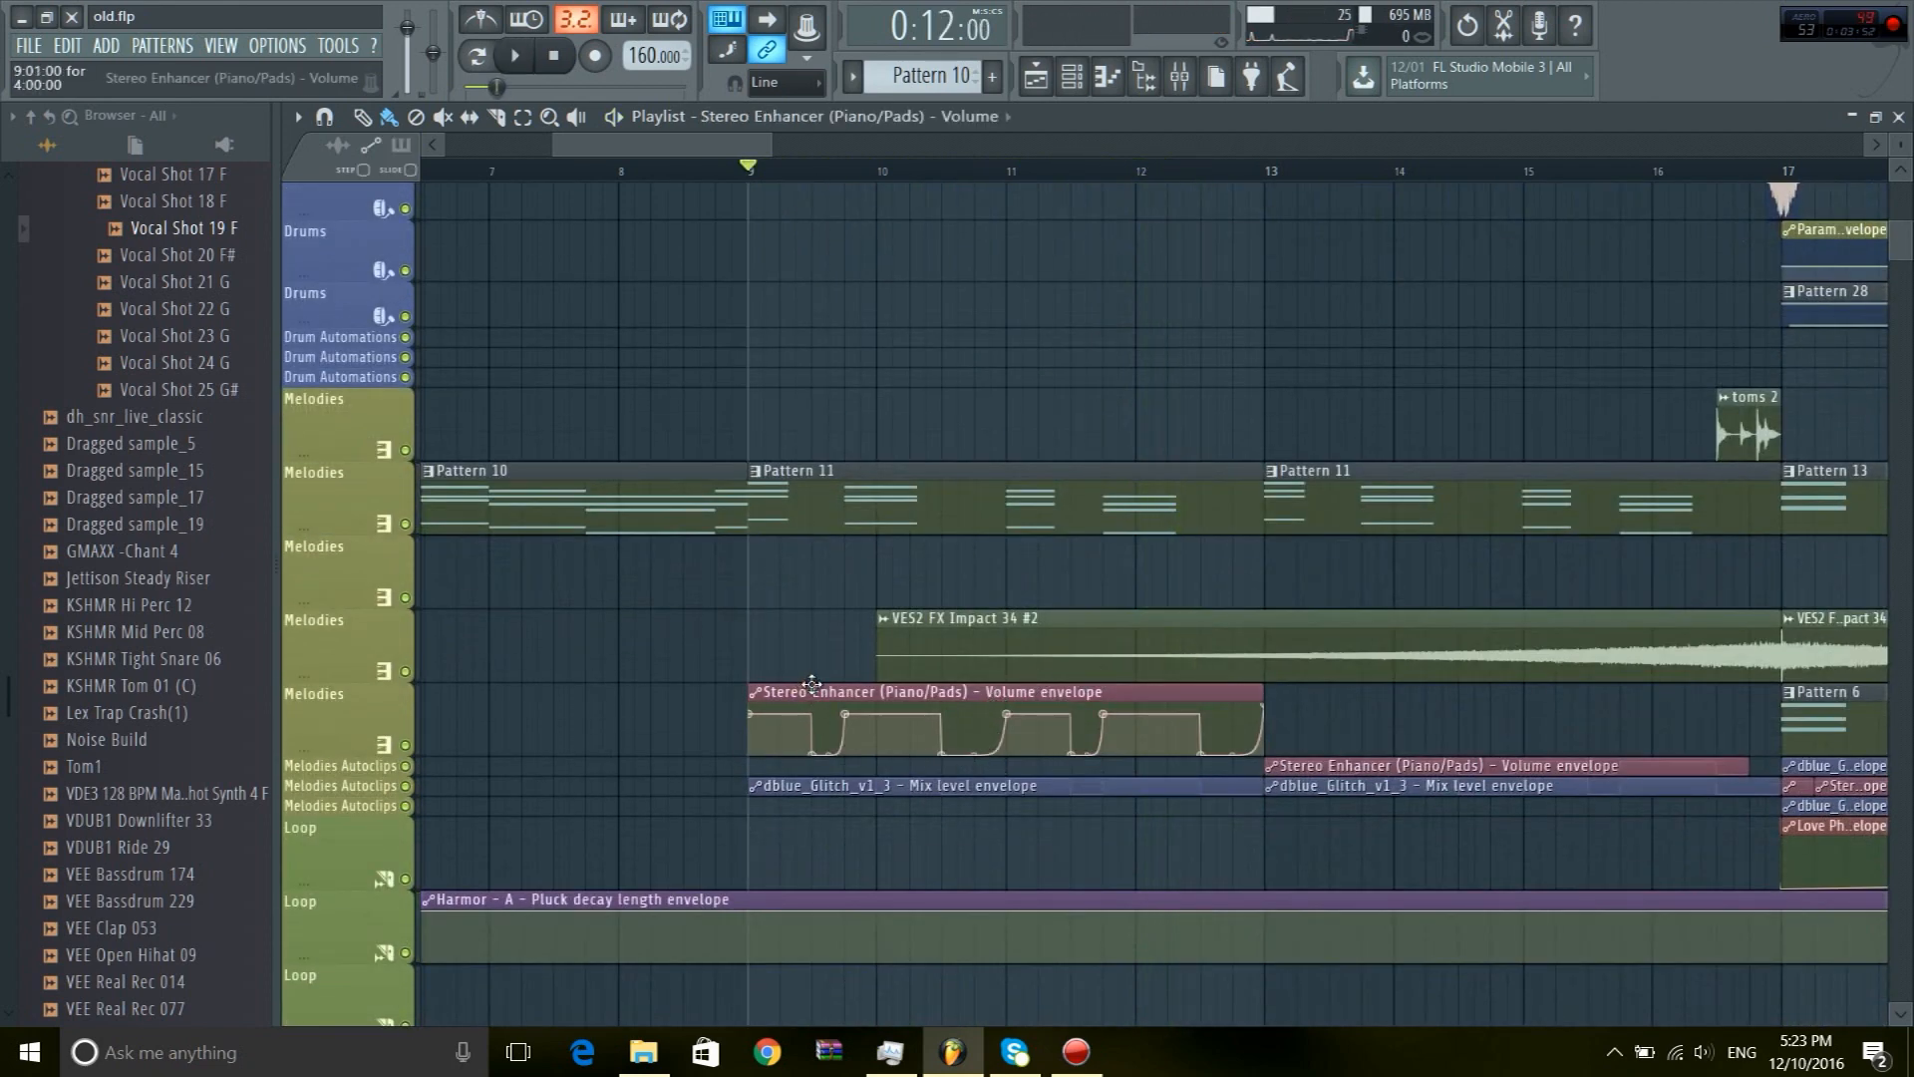
# Inspect the Fruity Stereo Enhancer in the effect chain of the Piano/Pads mixer track
pyautogui.click(1179, 77)
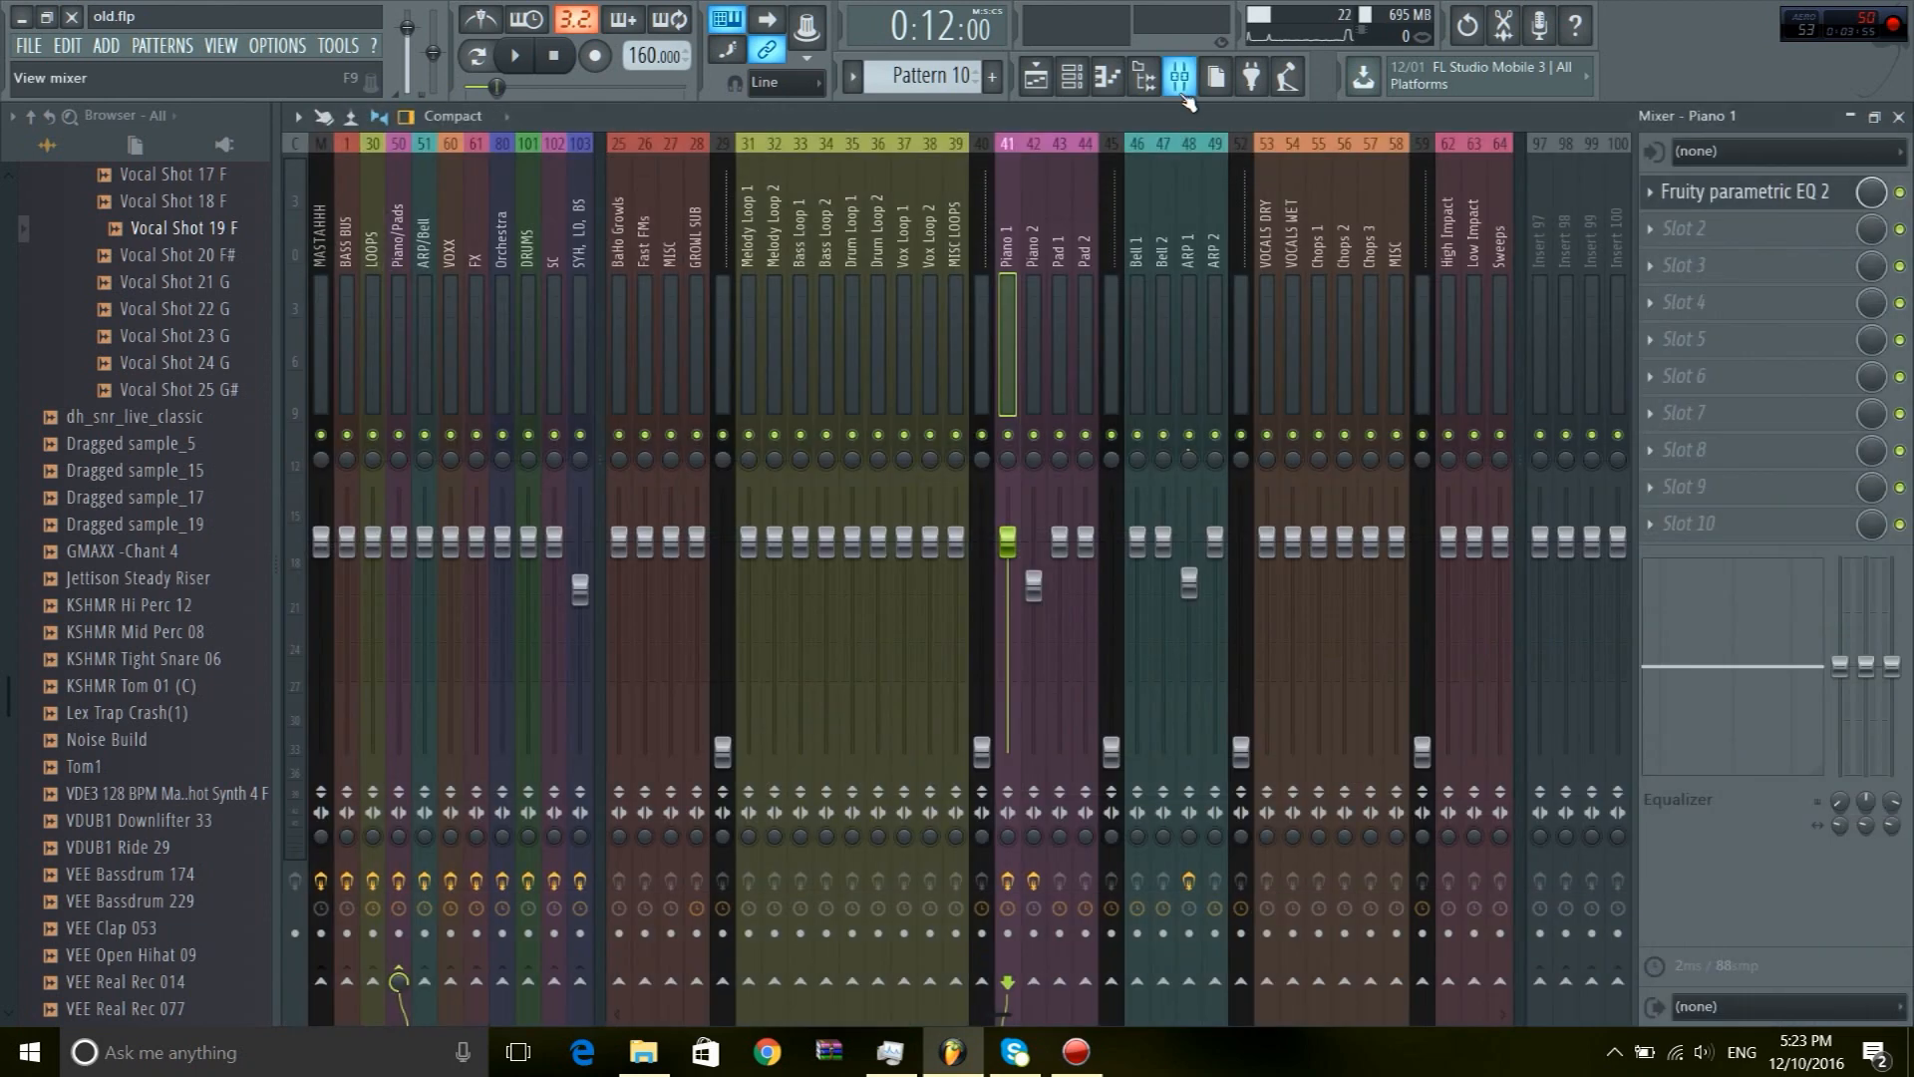
pyautogui.click(401, 255)
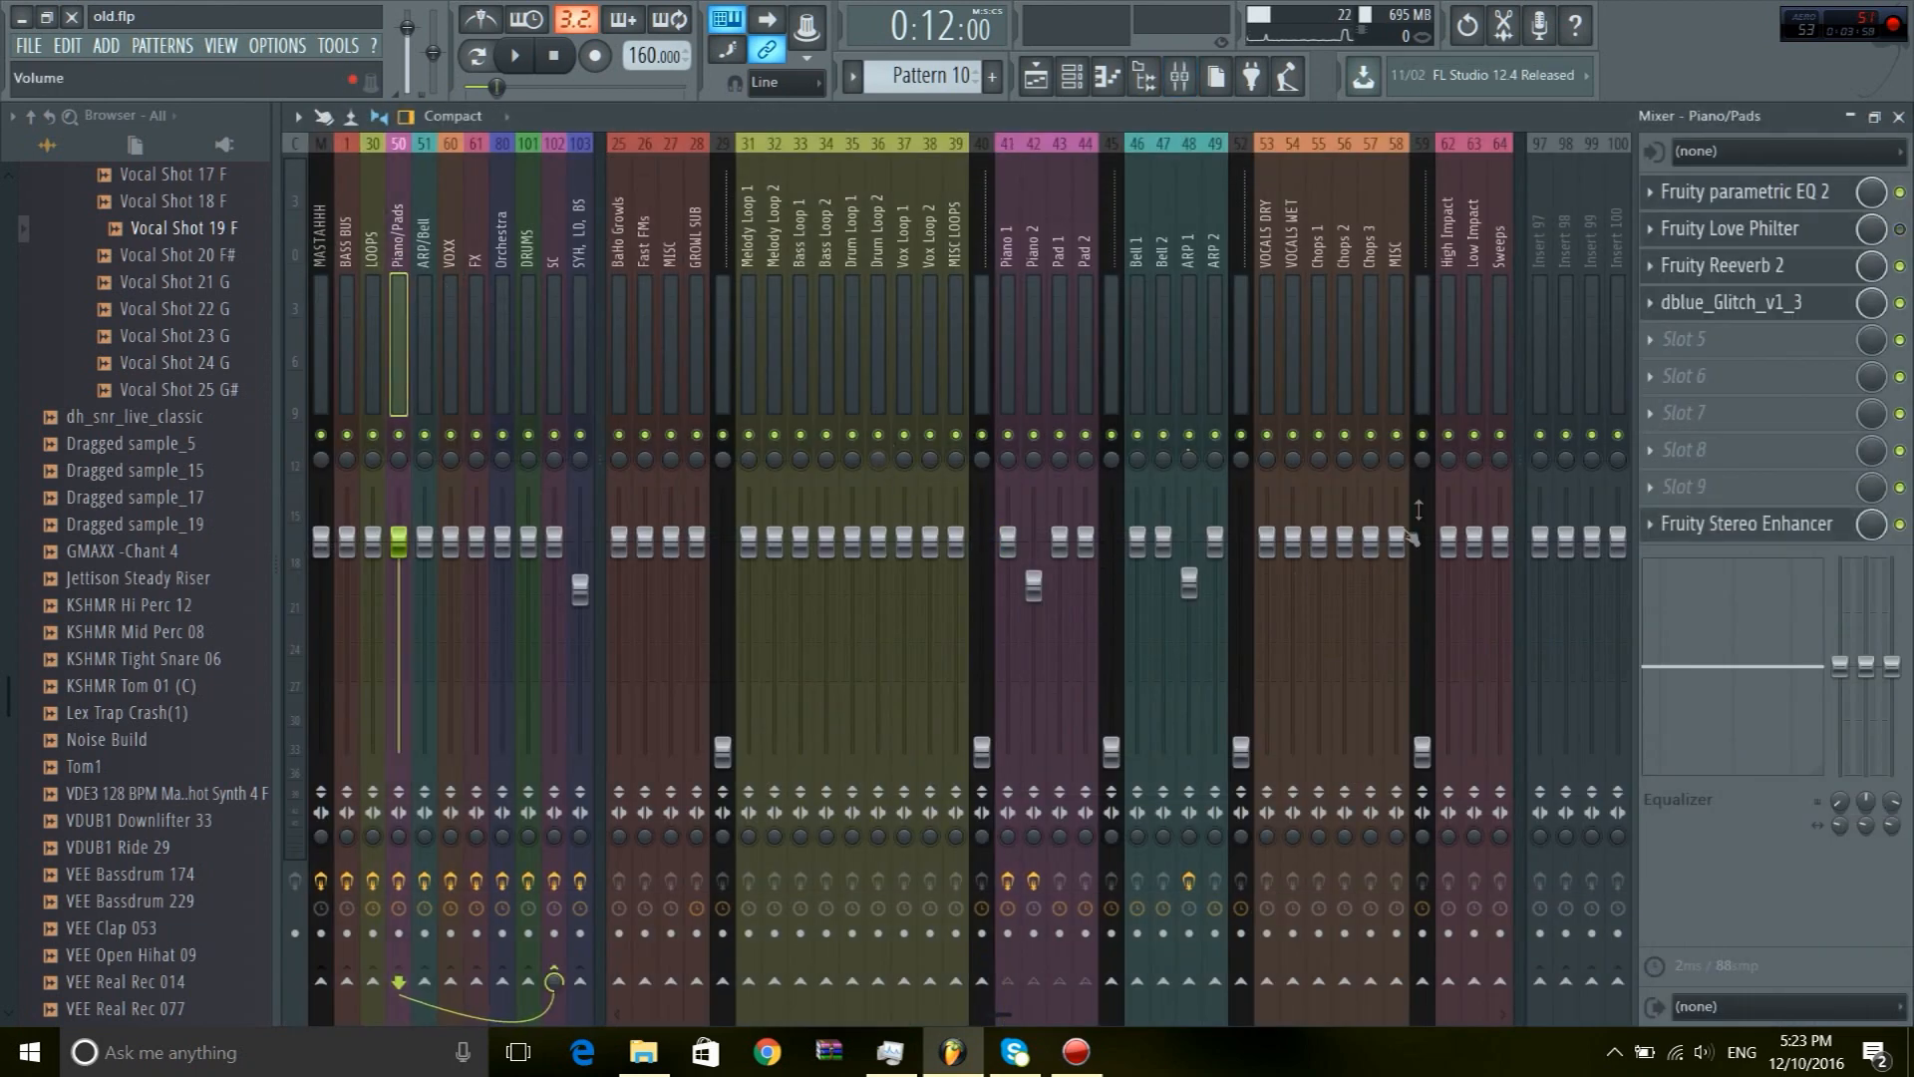
pyautogui.click(1816, 526)
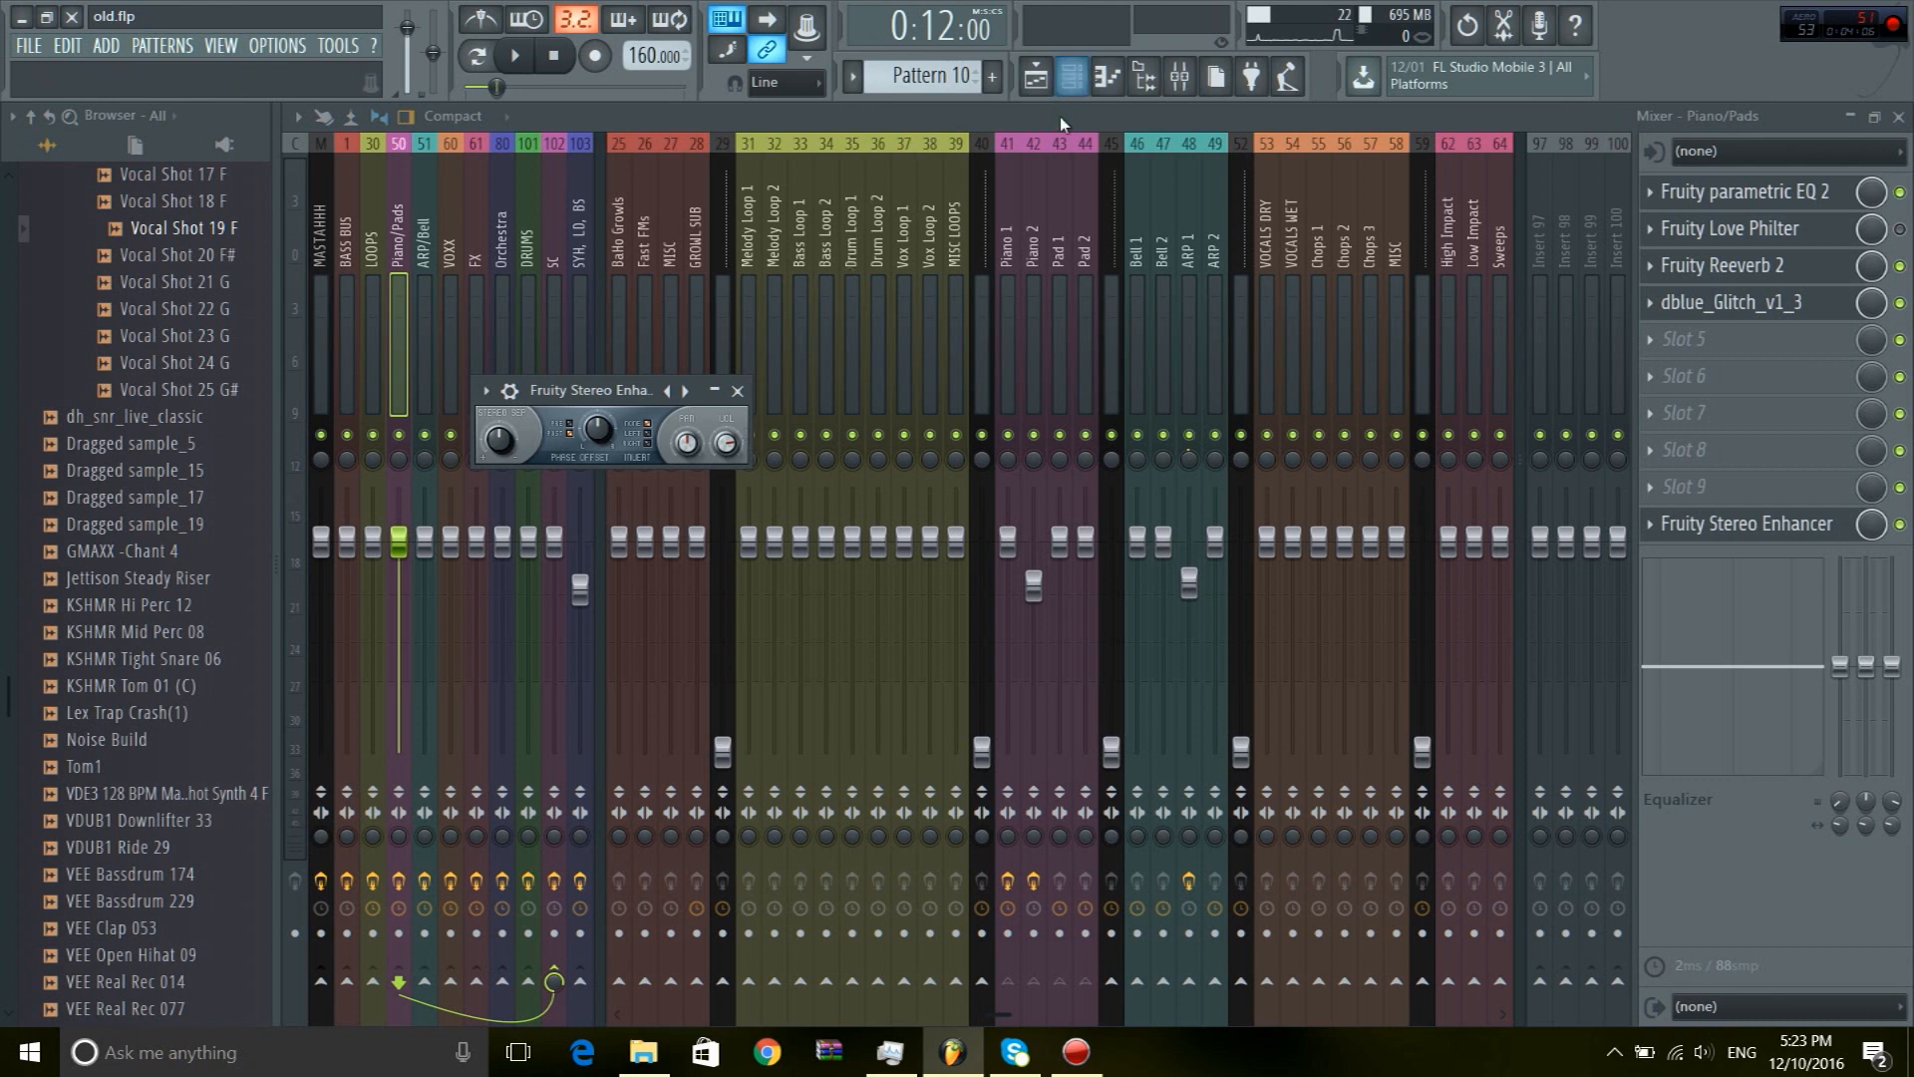
pyautogui.click(403, 548)
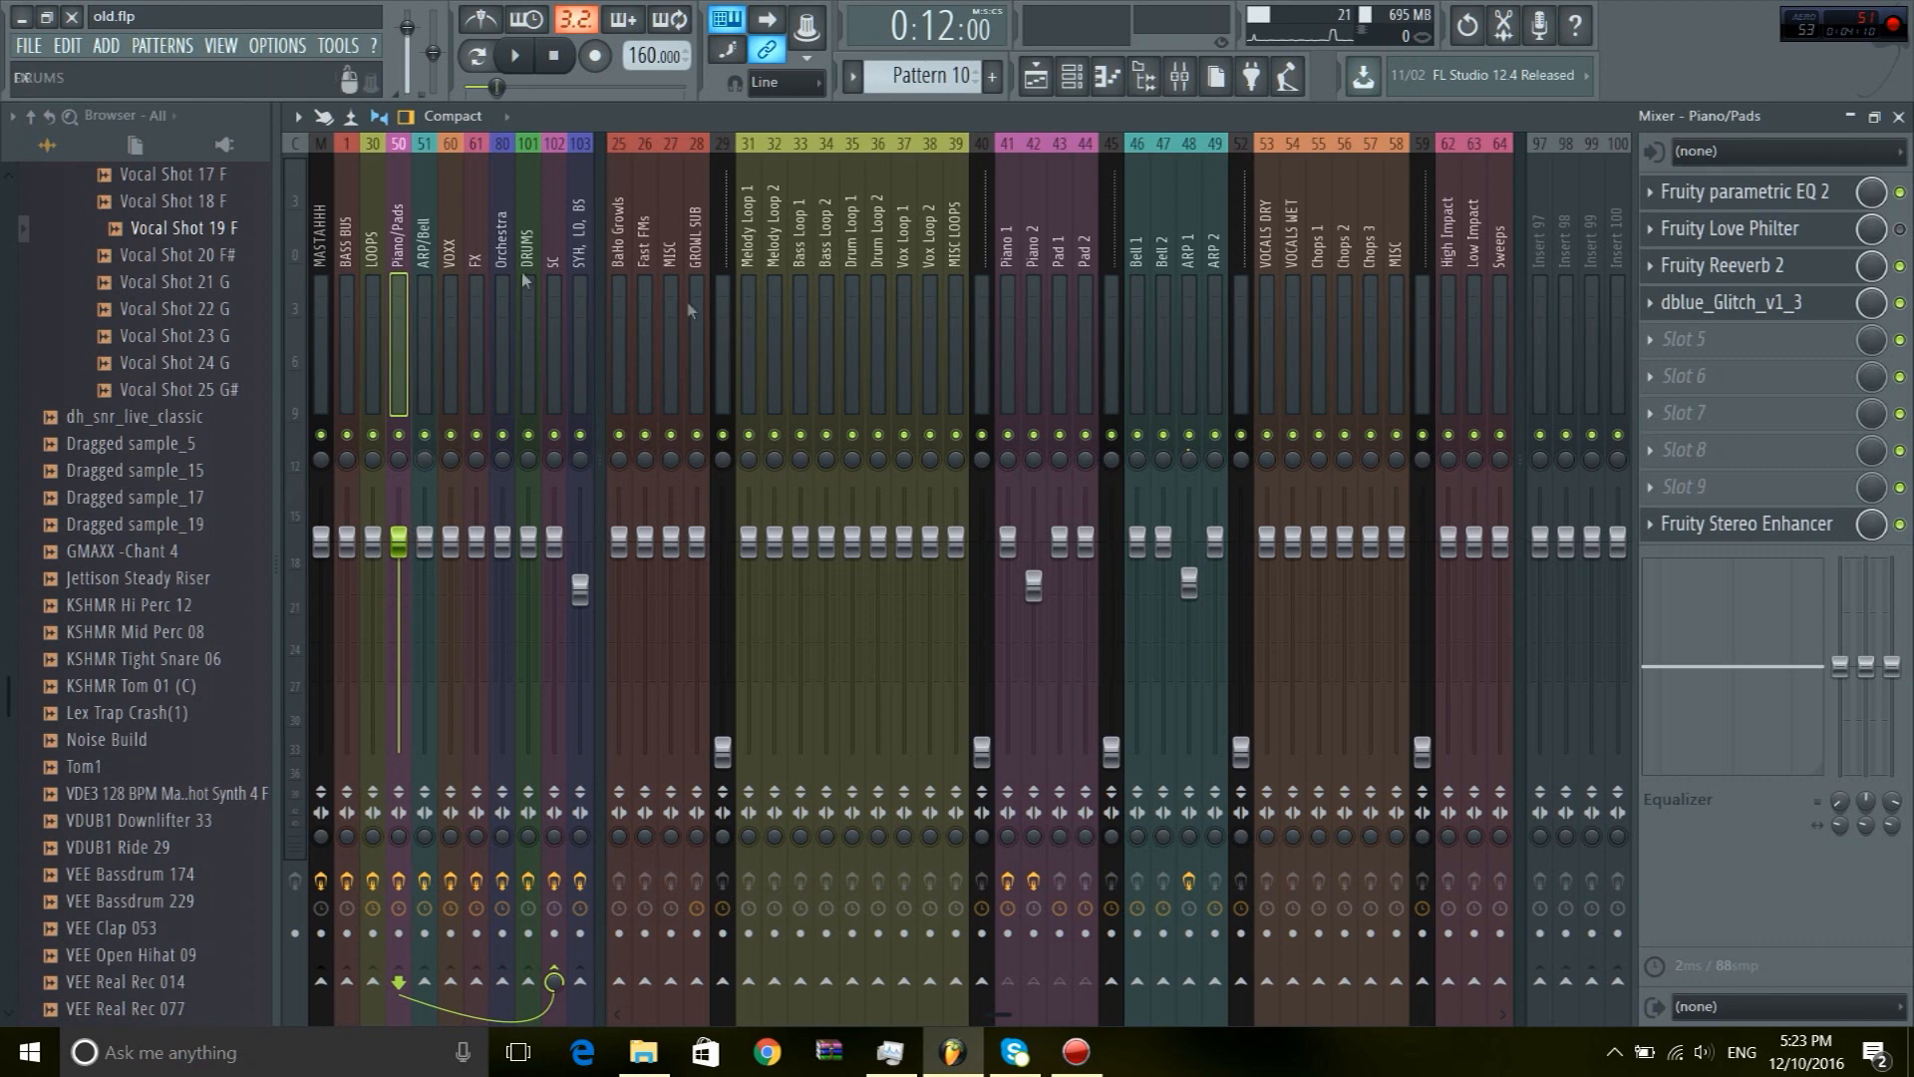
pyautogui.click(1747, 526)
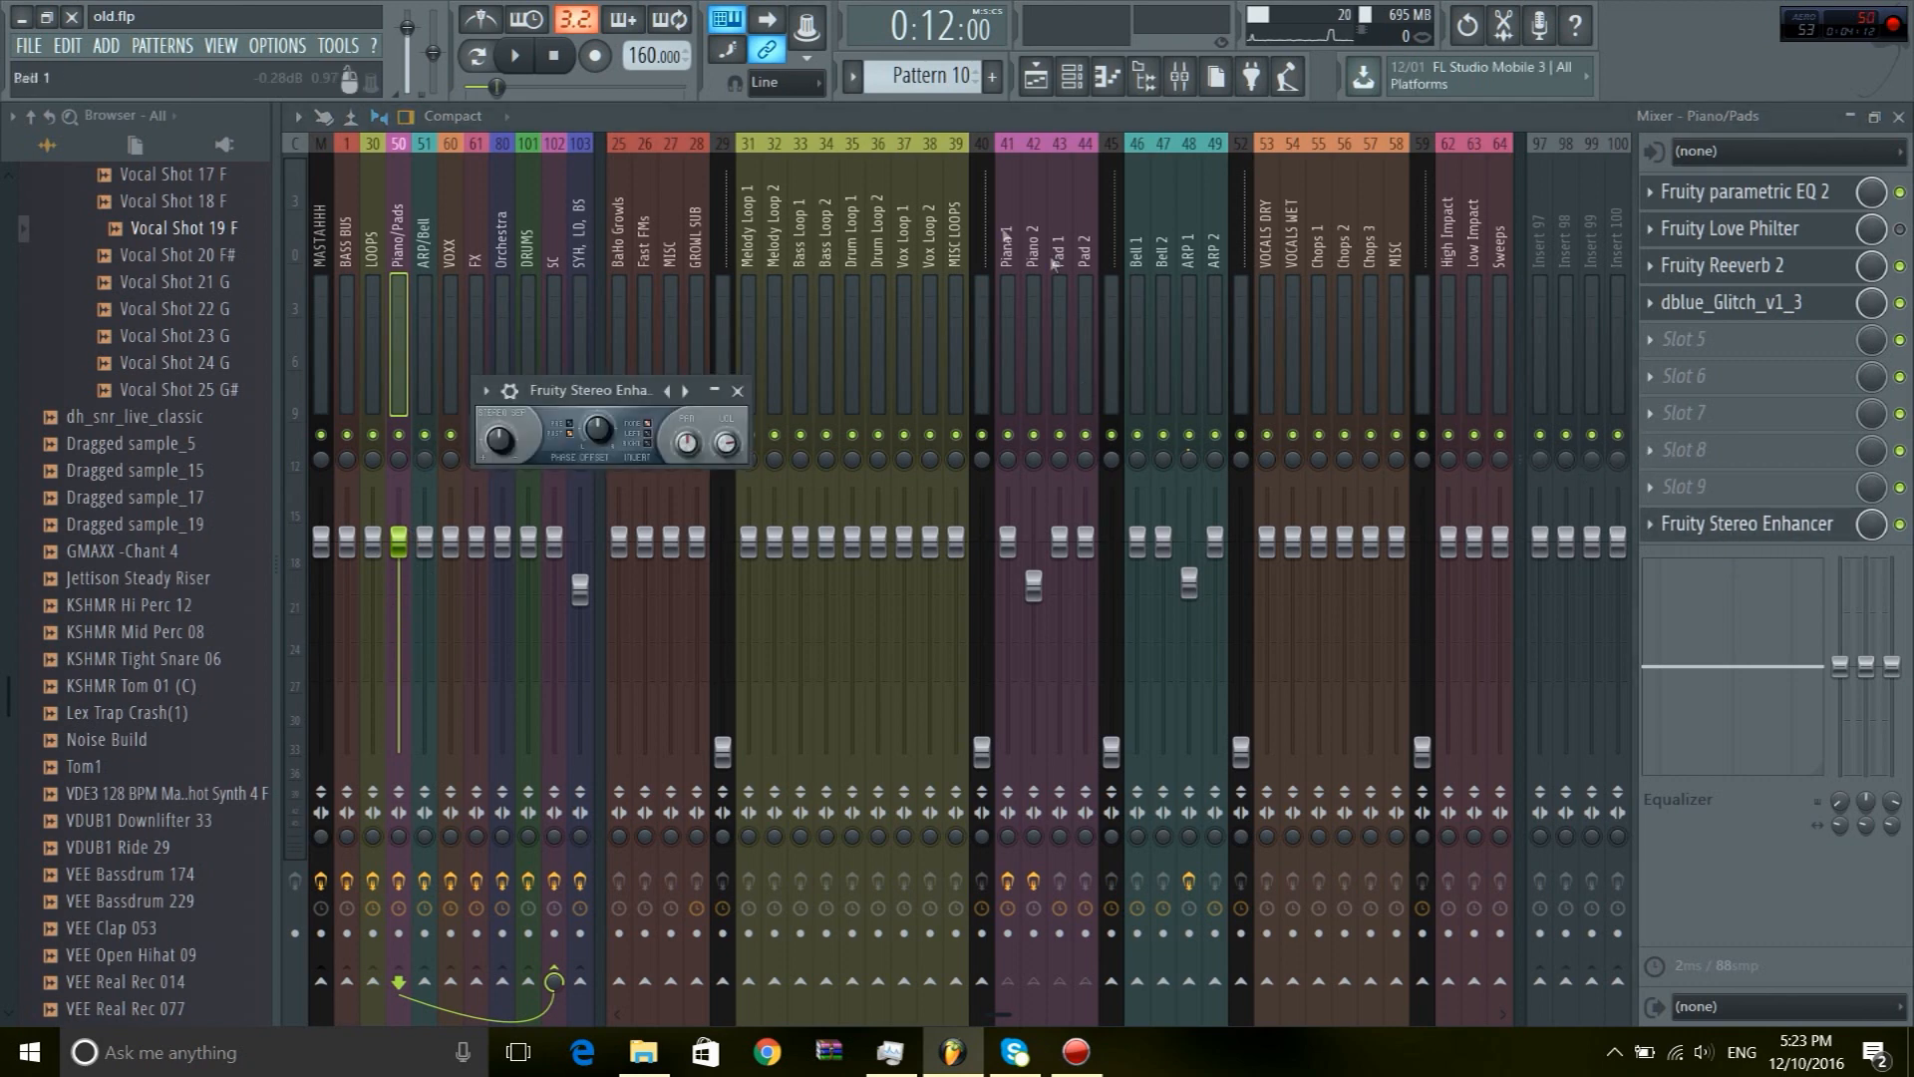
# Examine the Stereo Enhancer volume and dblue_Glitch mix level envelopes in the playlist, then the dblue_Glitch_v1_3 effect on Piano/Pads
pyautogui.click(1034, 78)
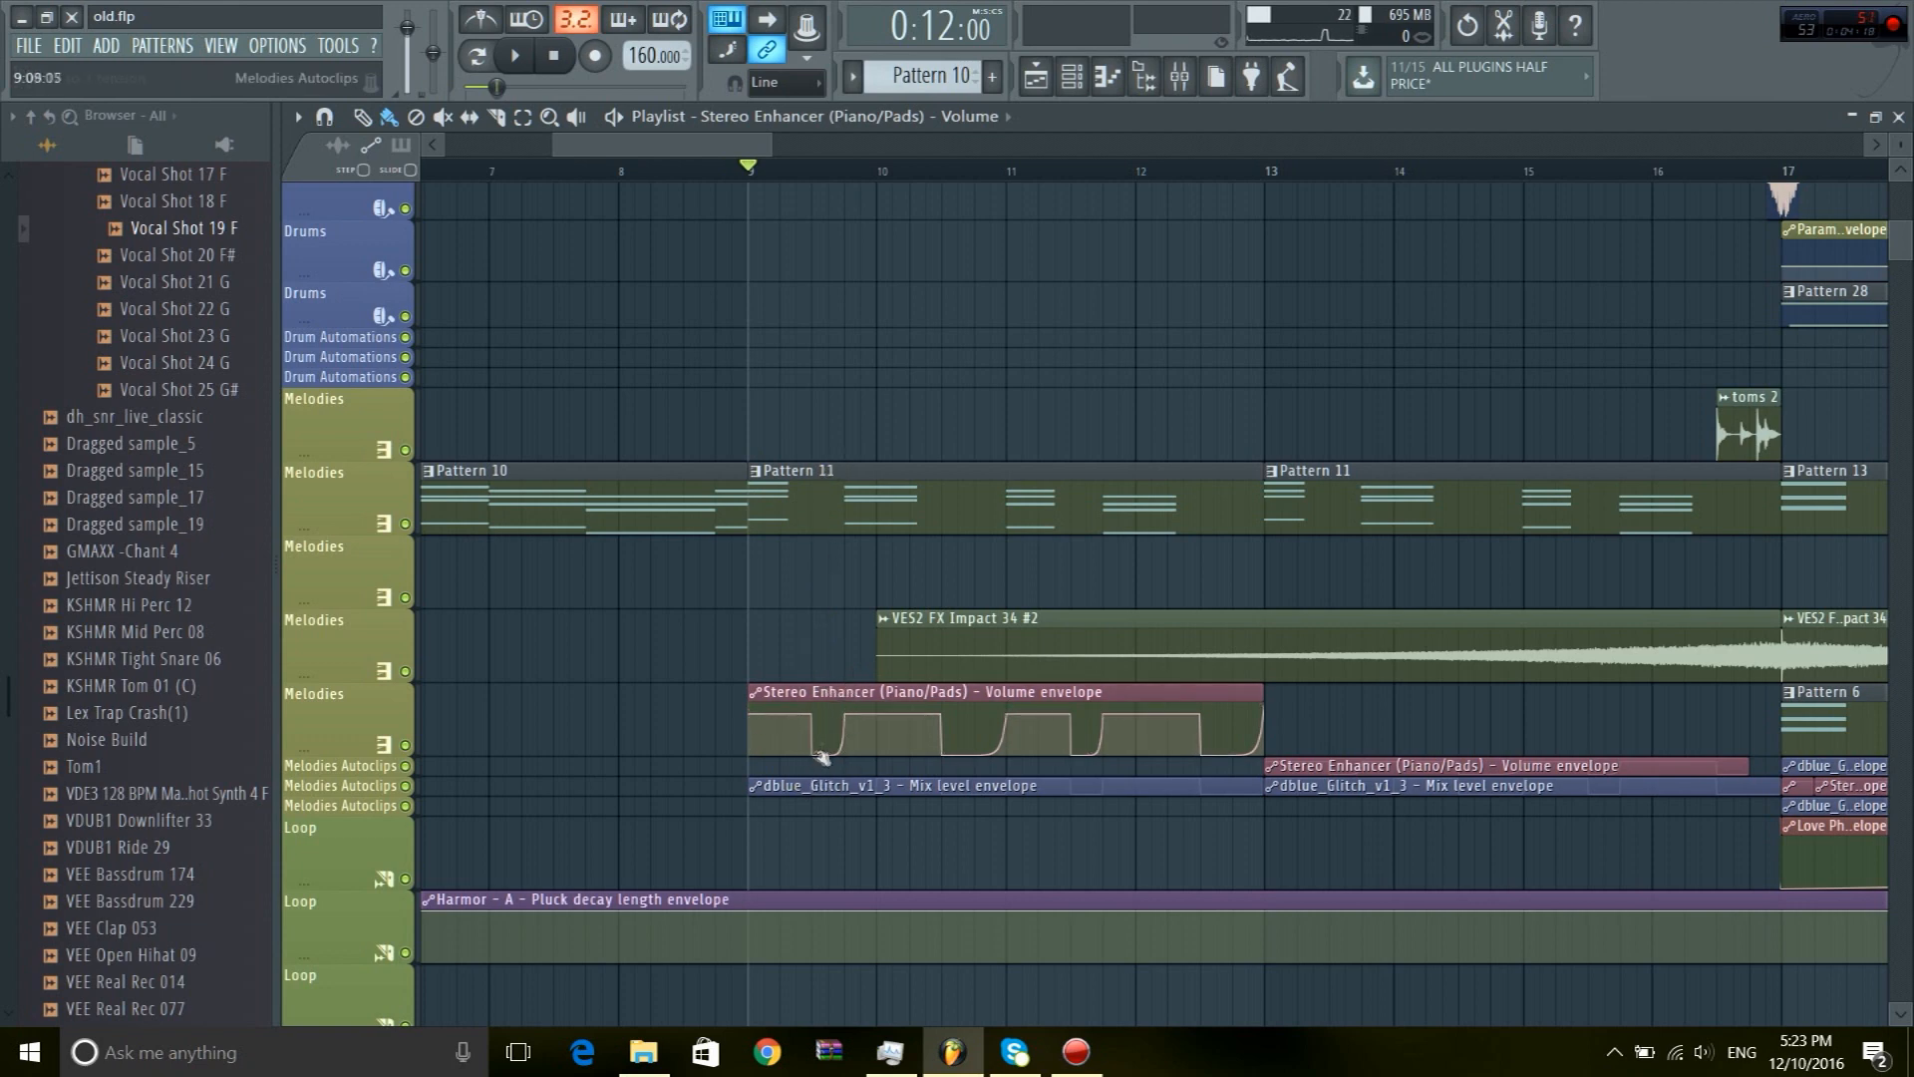
pyautogui.scroll(-3, 859, 440)
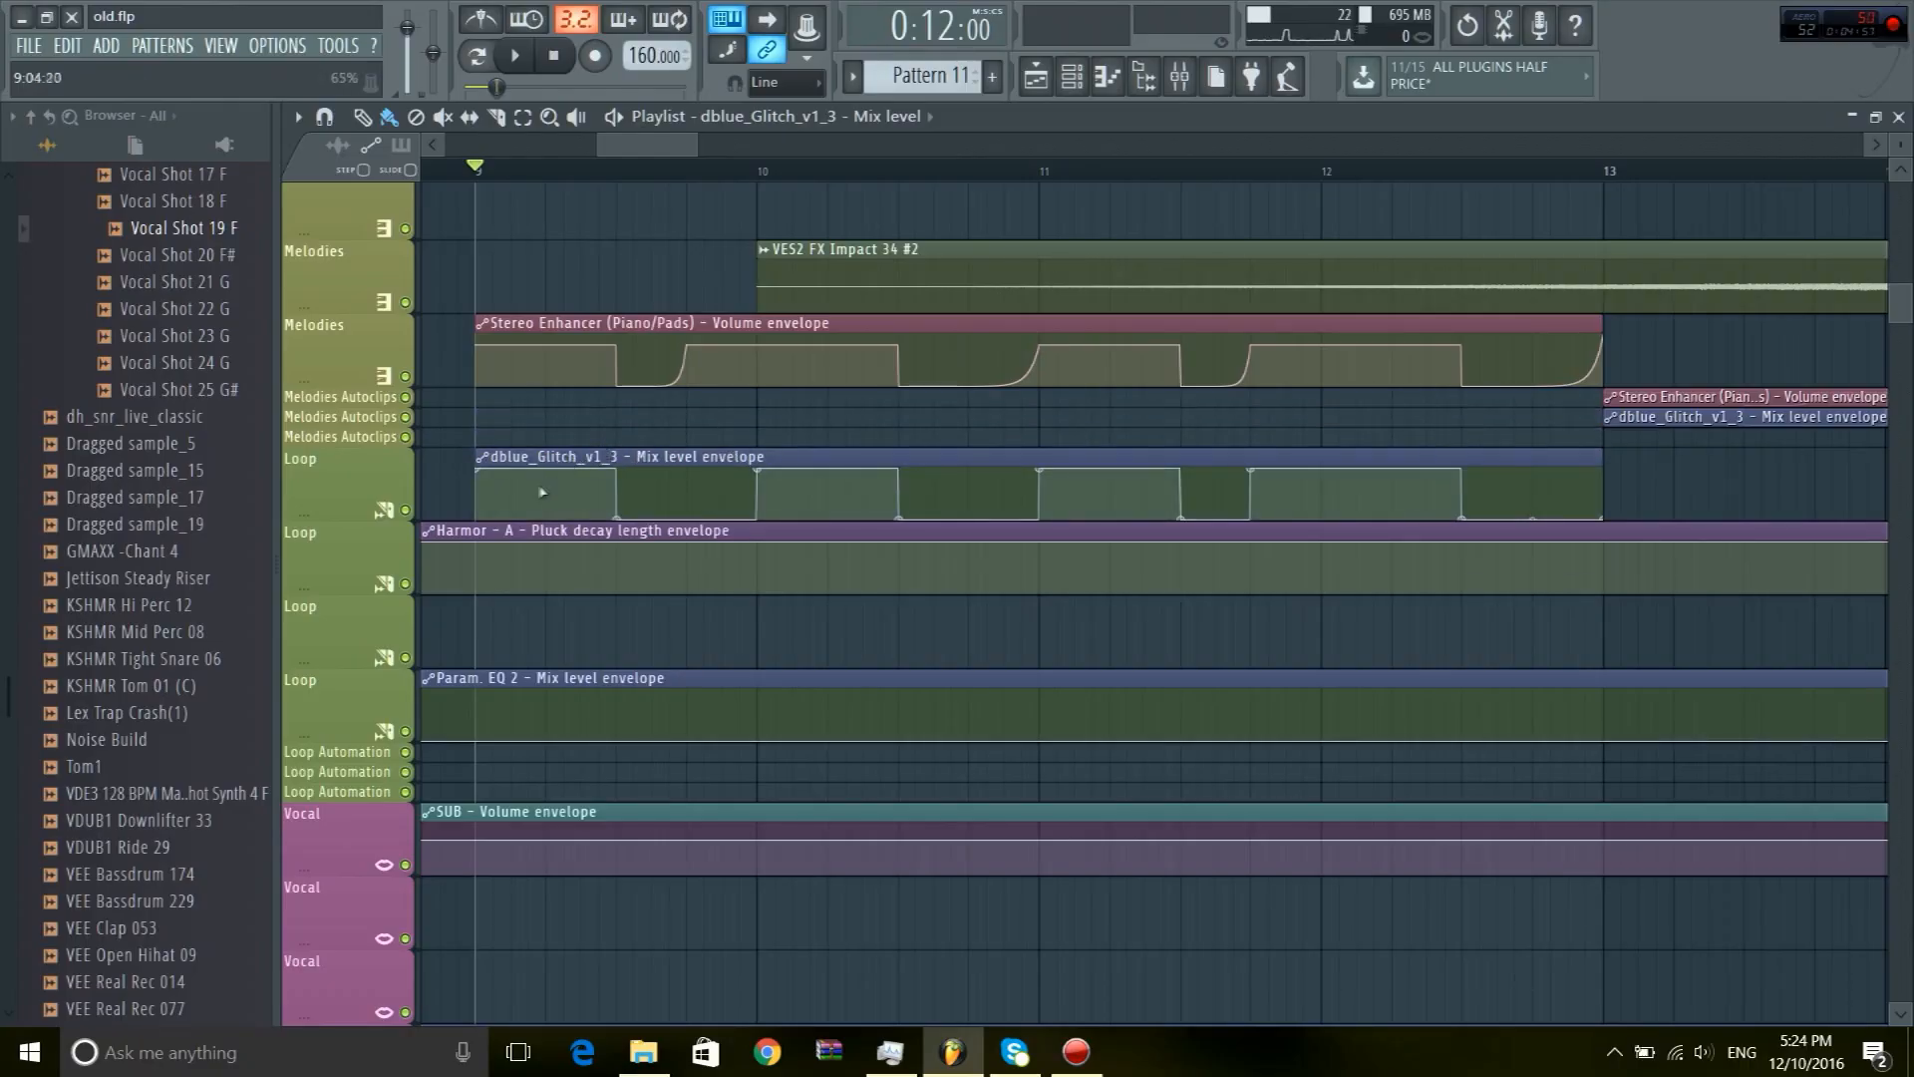
pyautogui.click(1179, 75)
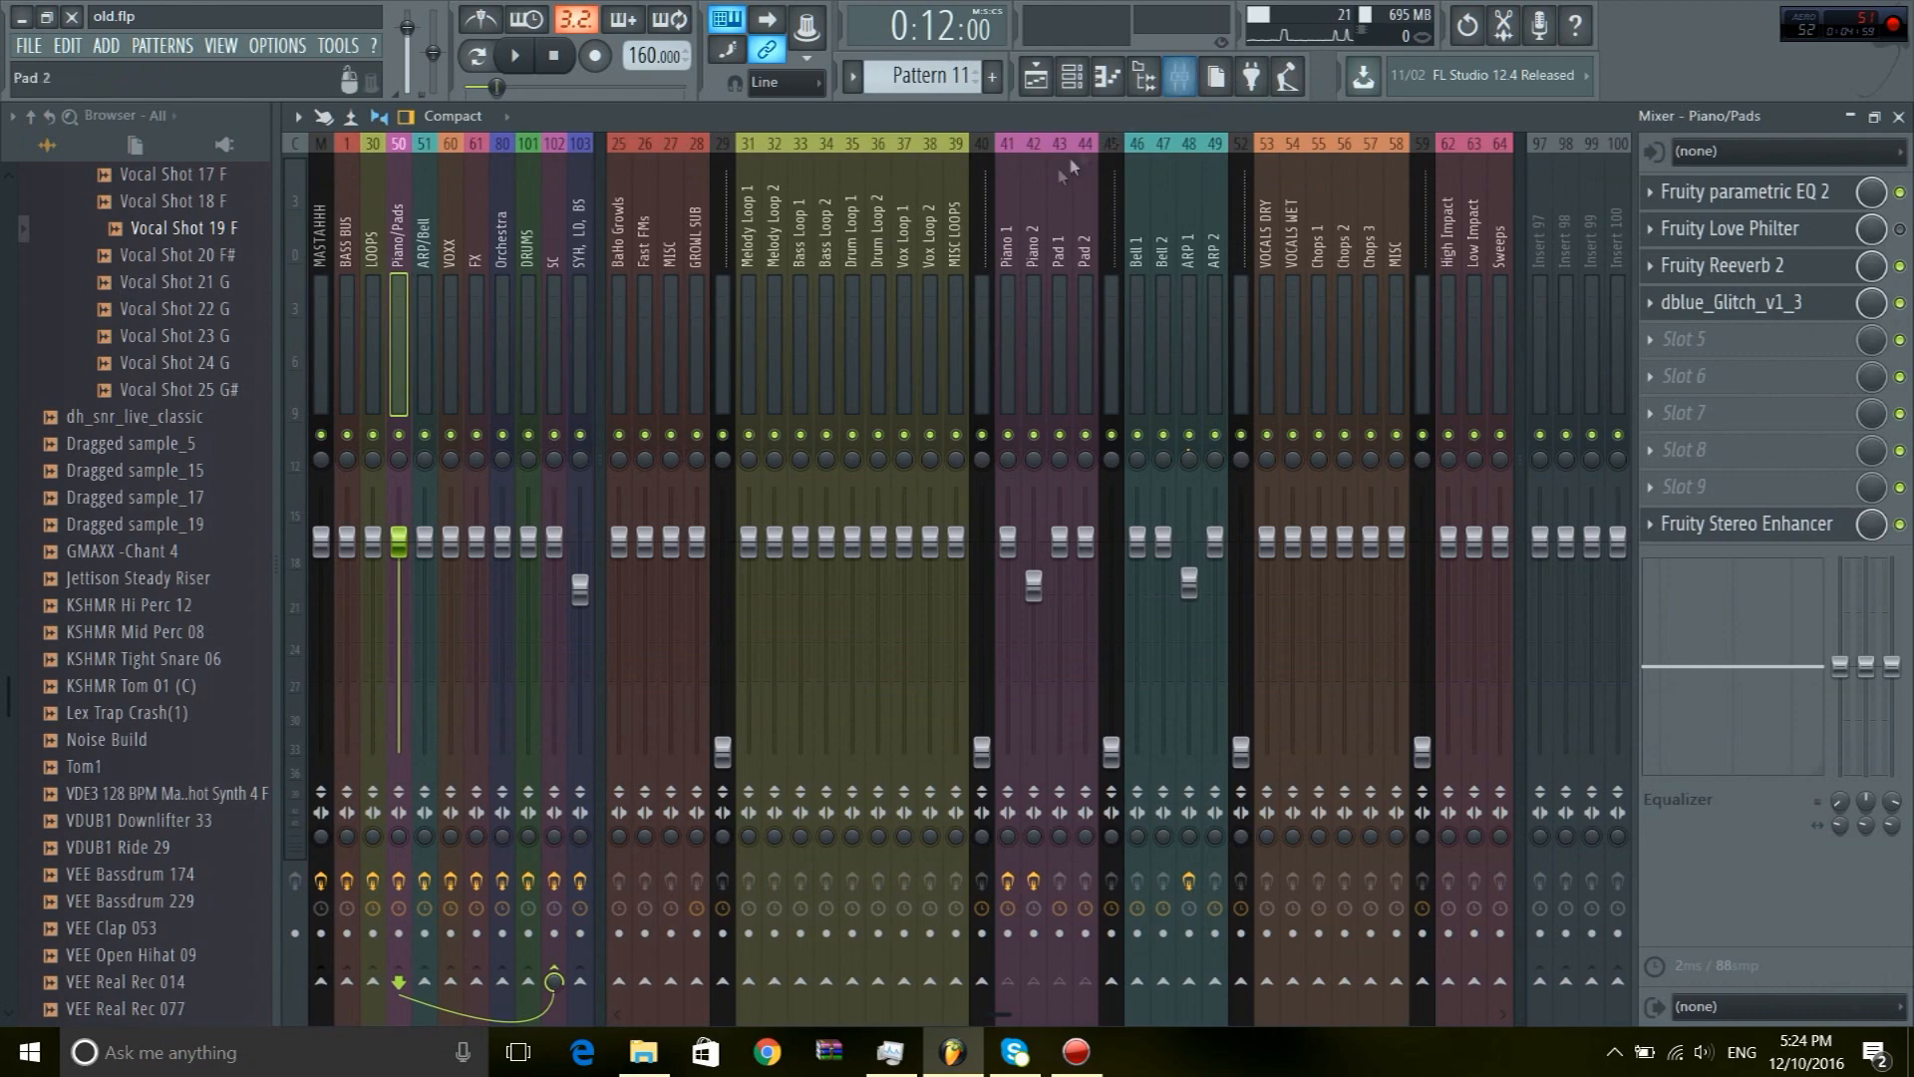
pyautogui.scroll(-5, 834, 229)
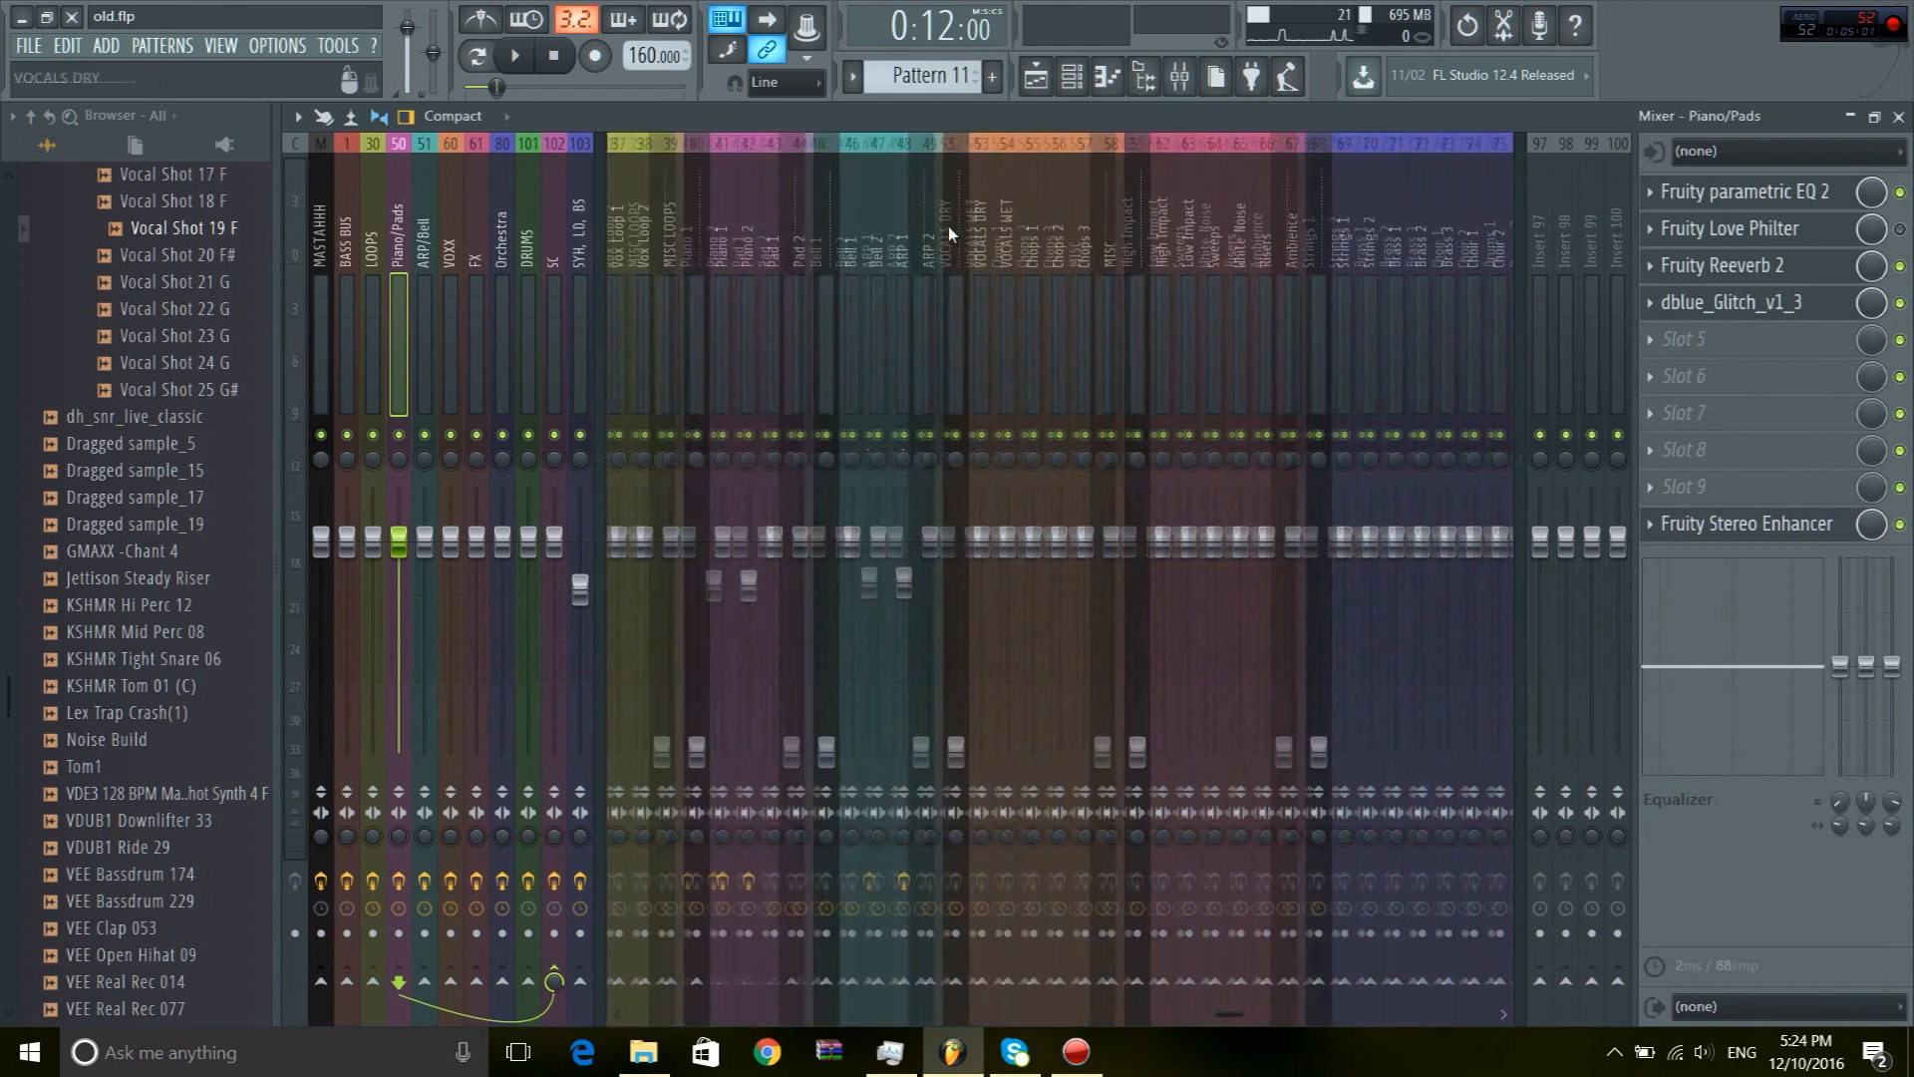
pyautogui.scroll(-3, 862, 275)
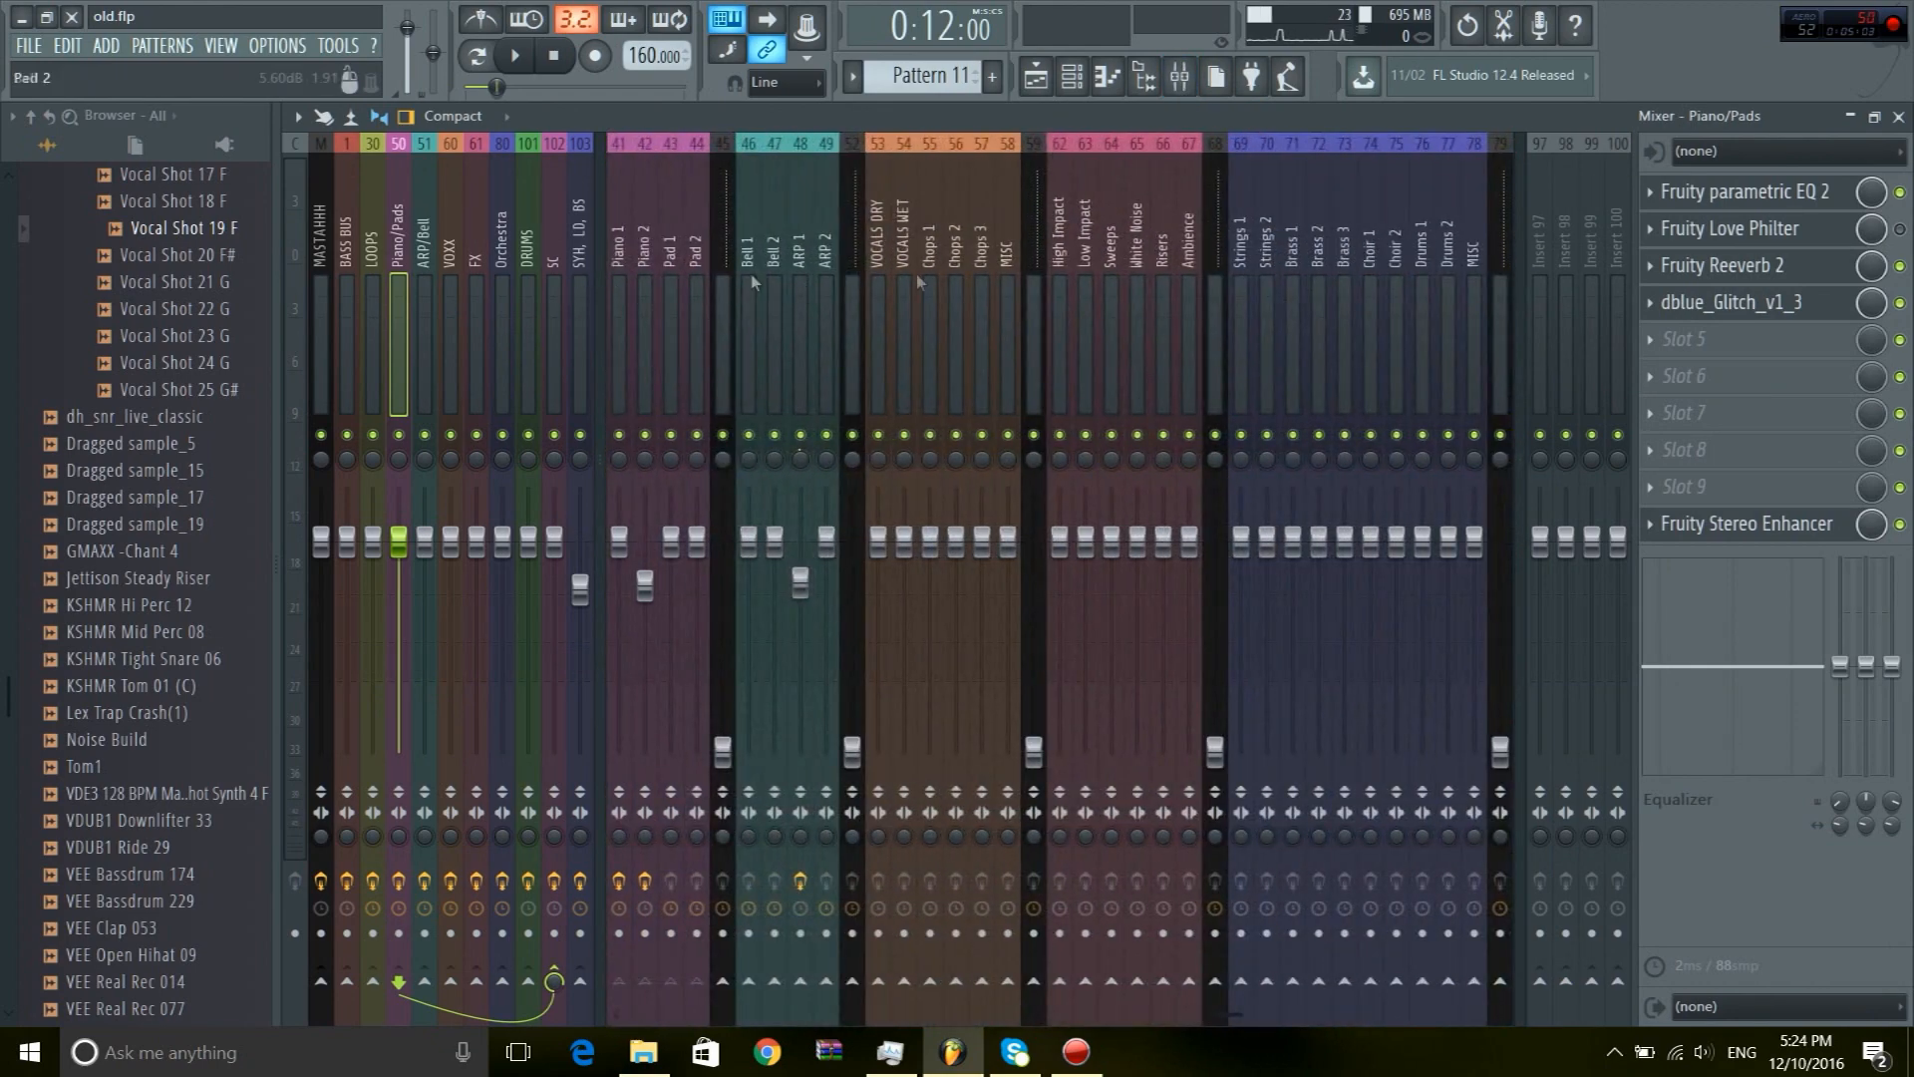
pyautogui.click(1784, 309)
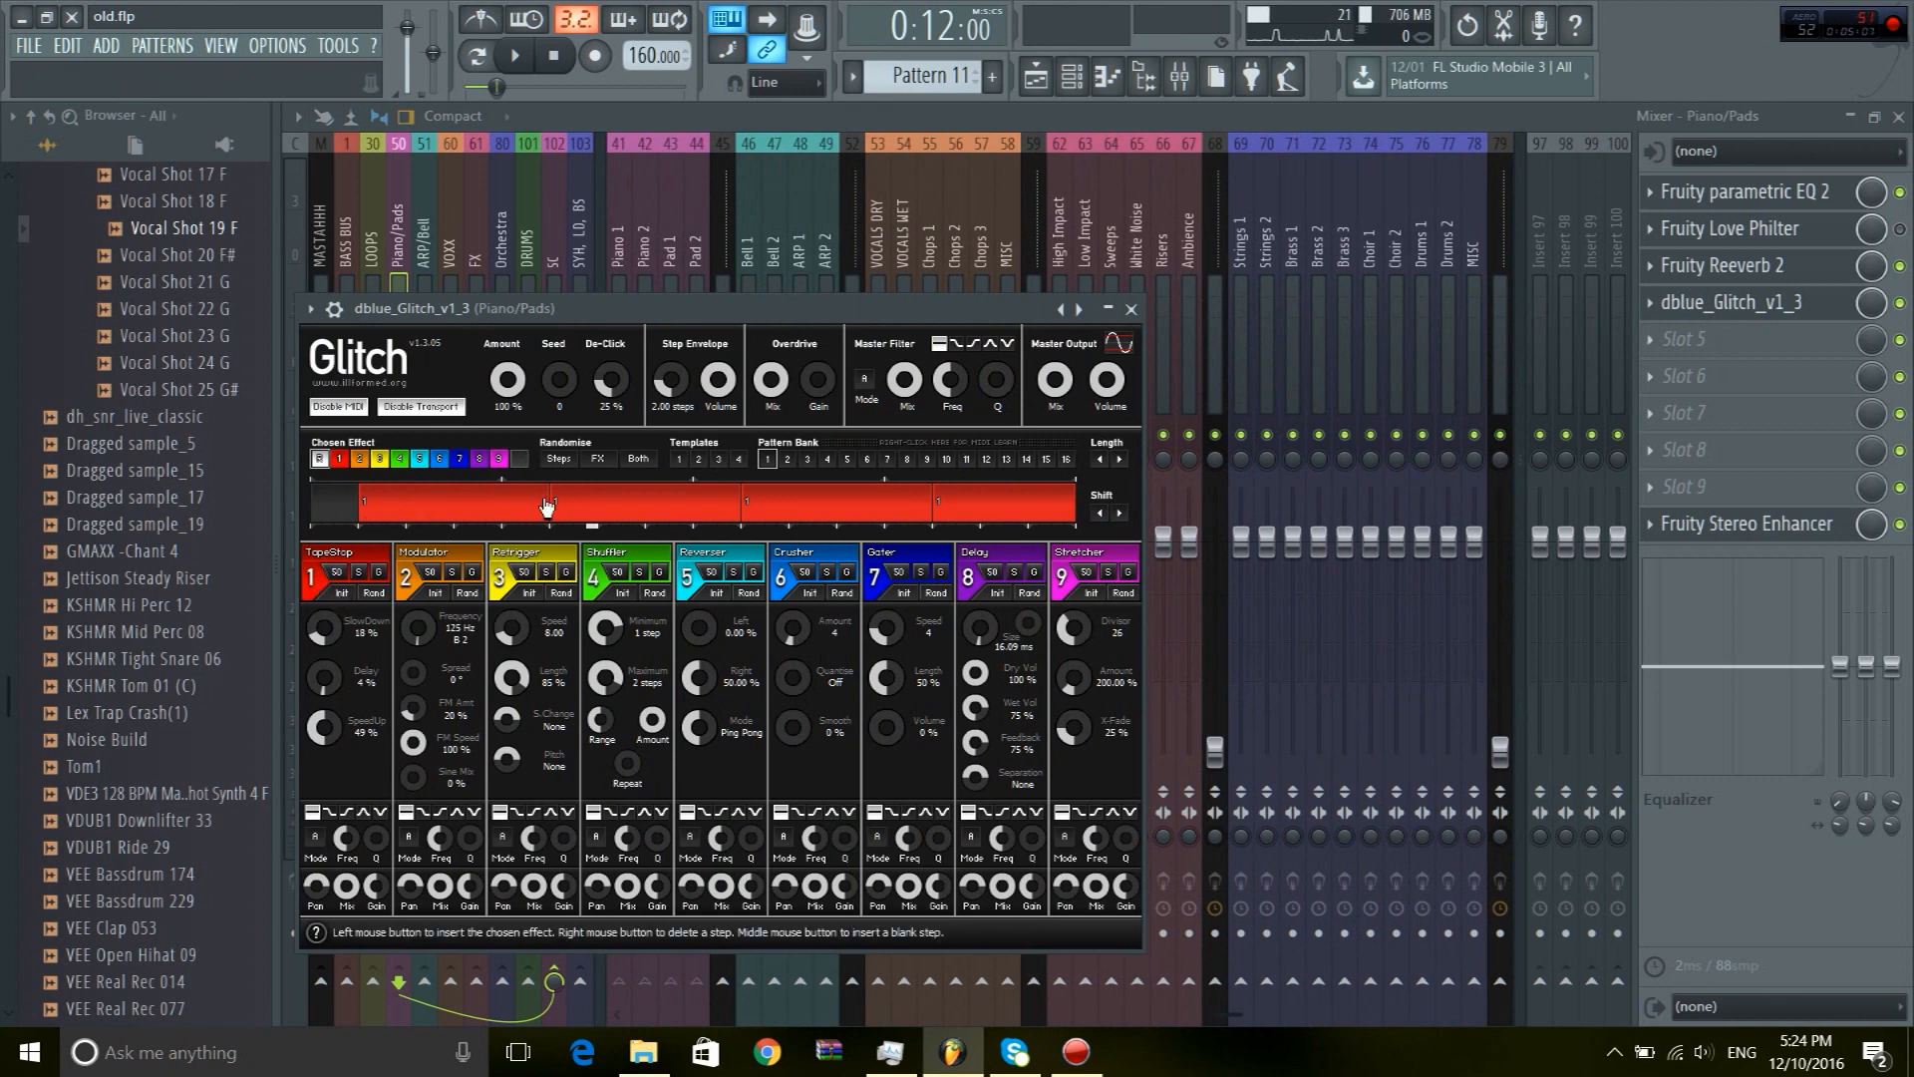
# Return to the playlist and play the transition with the toms 2 clip from just before bar 16, then stop
pyautogui.click(1034, 80)
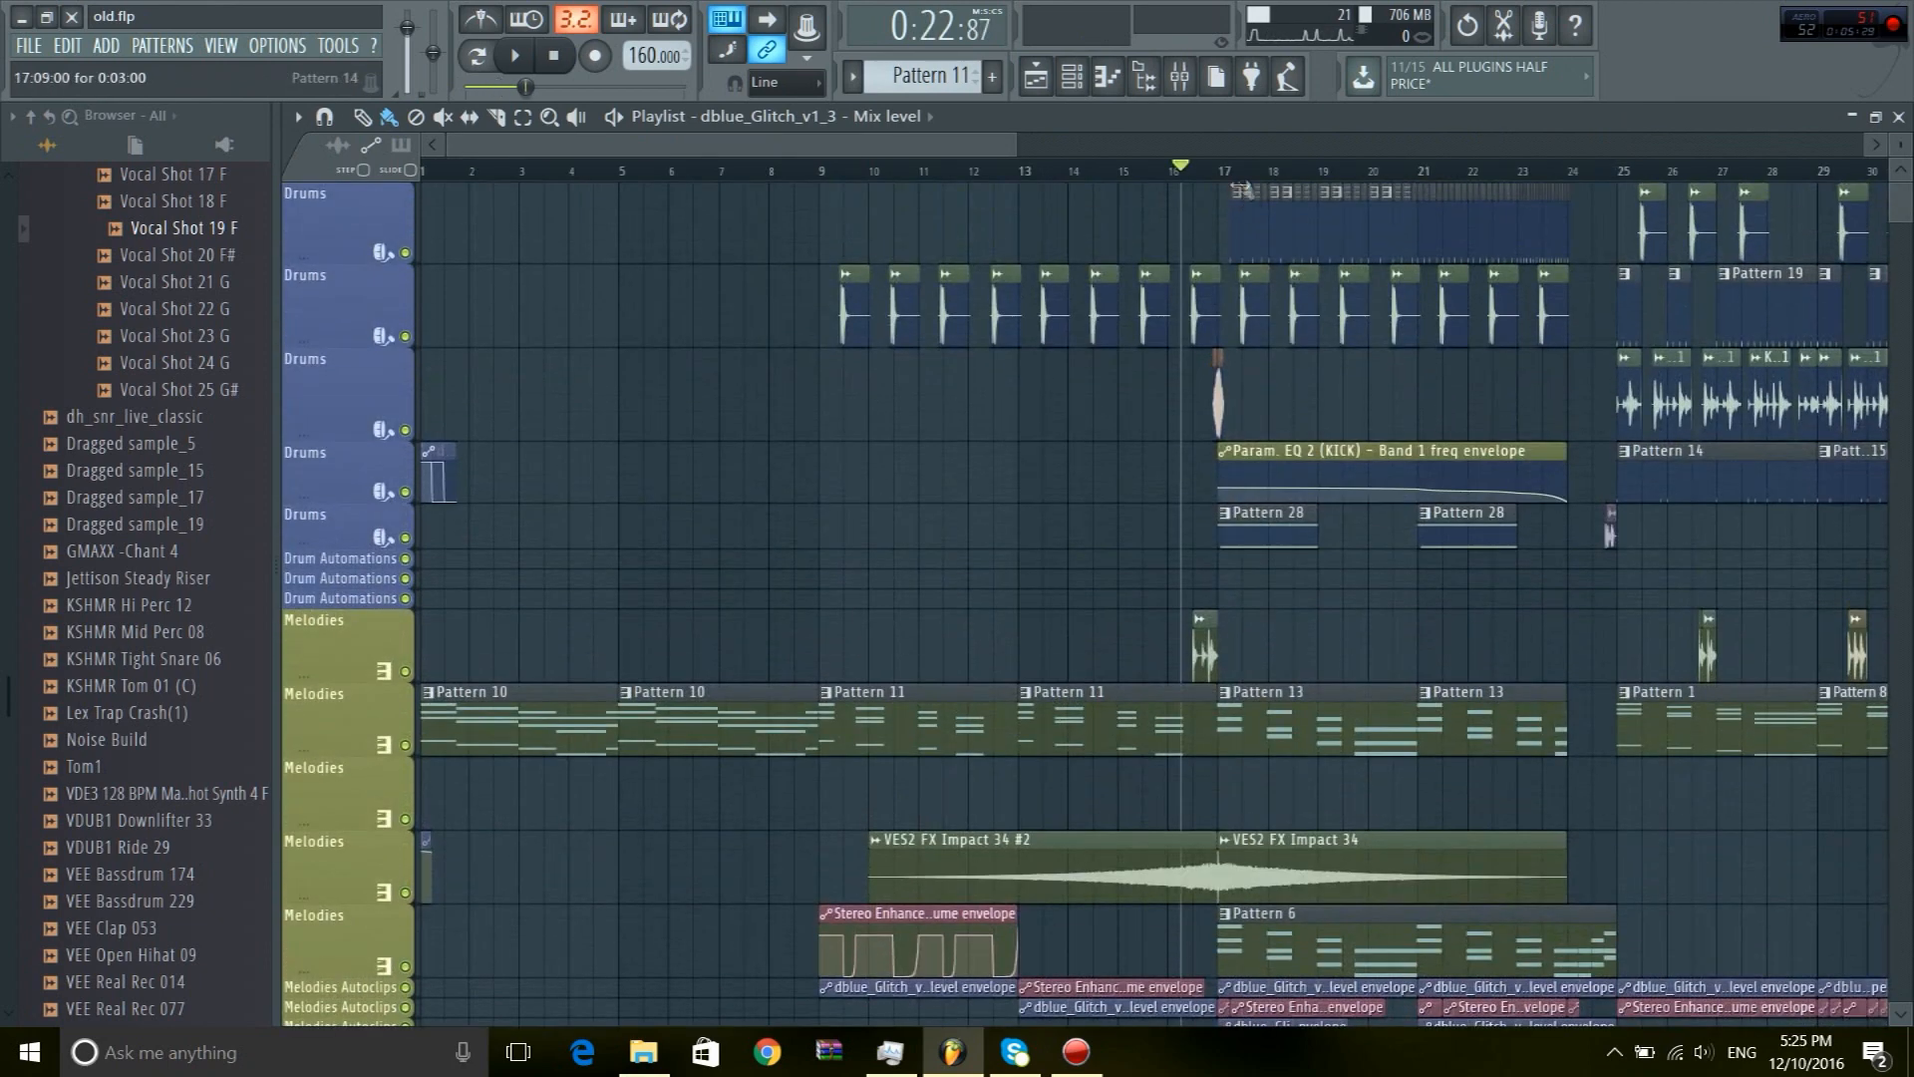
pyautogui.scroll(4, 1208, 172)
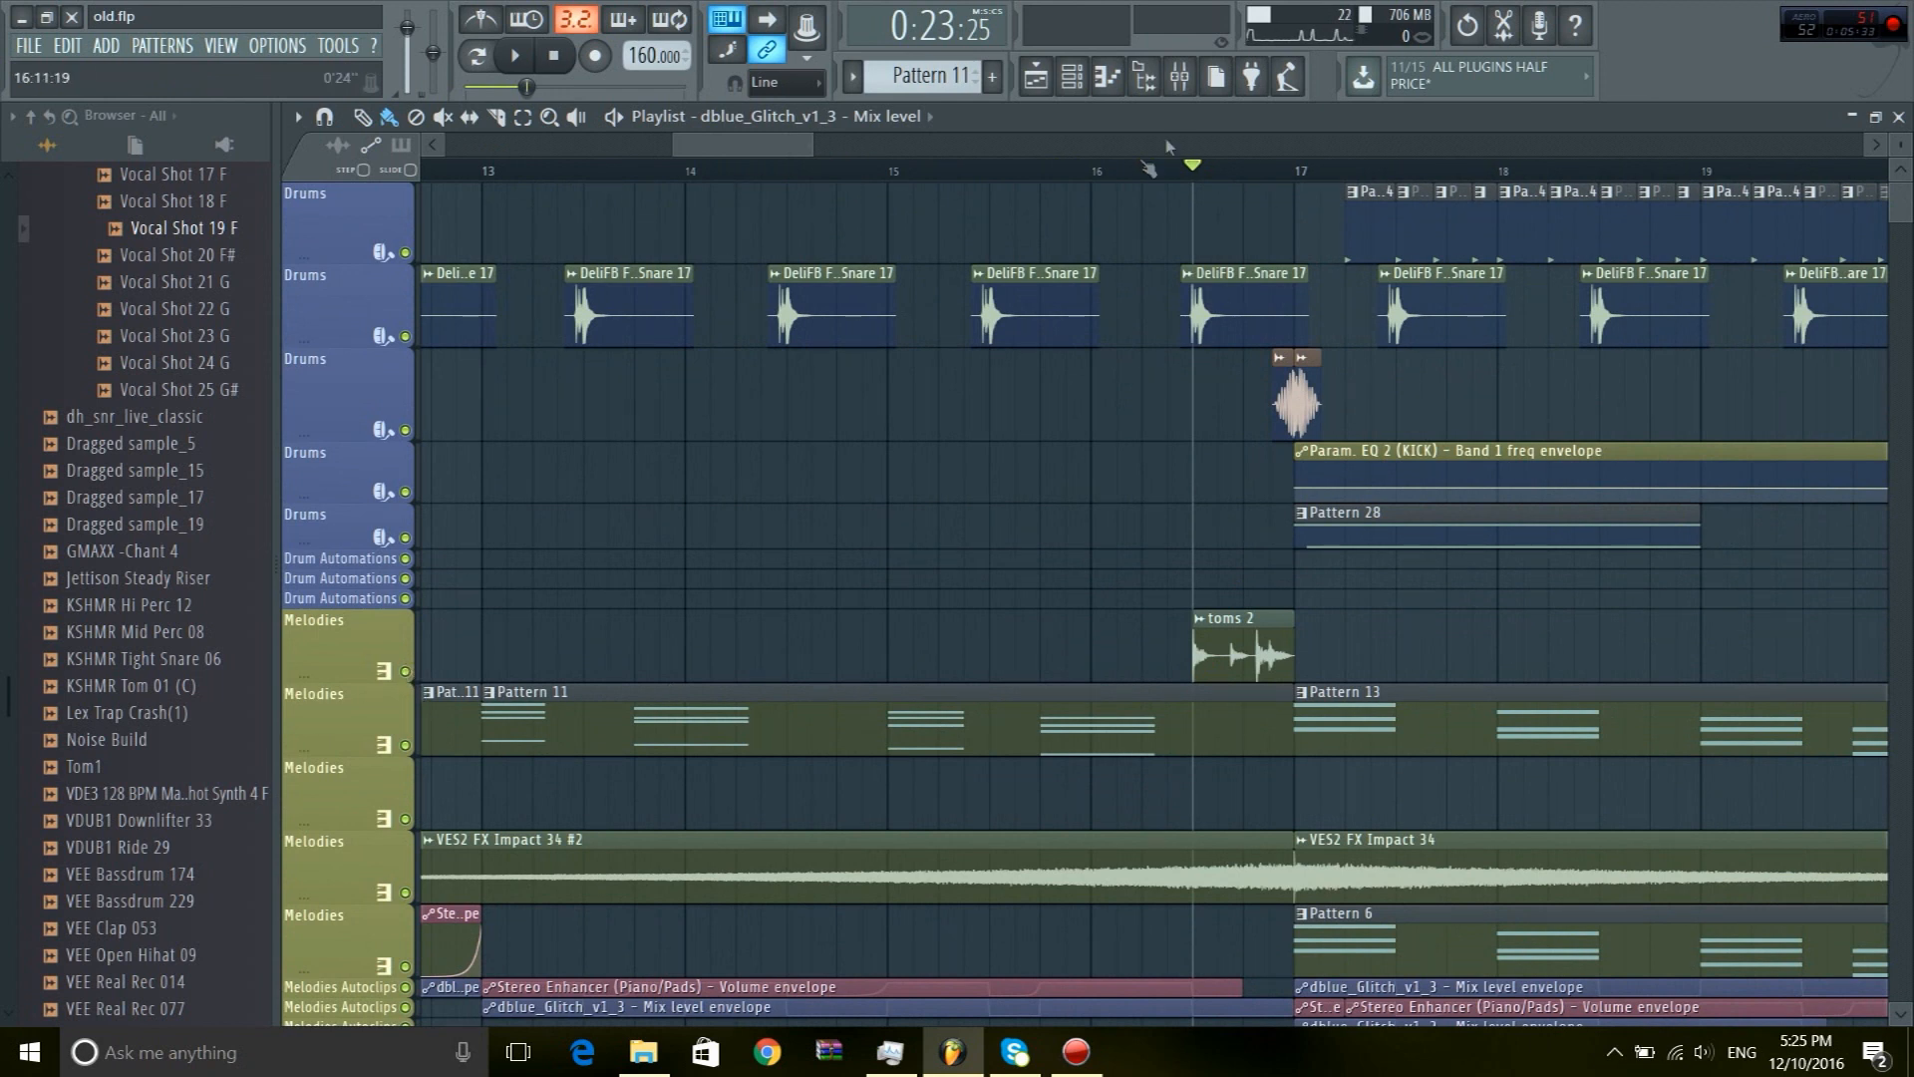
pyautogui.click(1064, 178)
pyautogui.press('space')
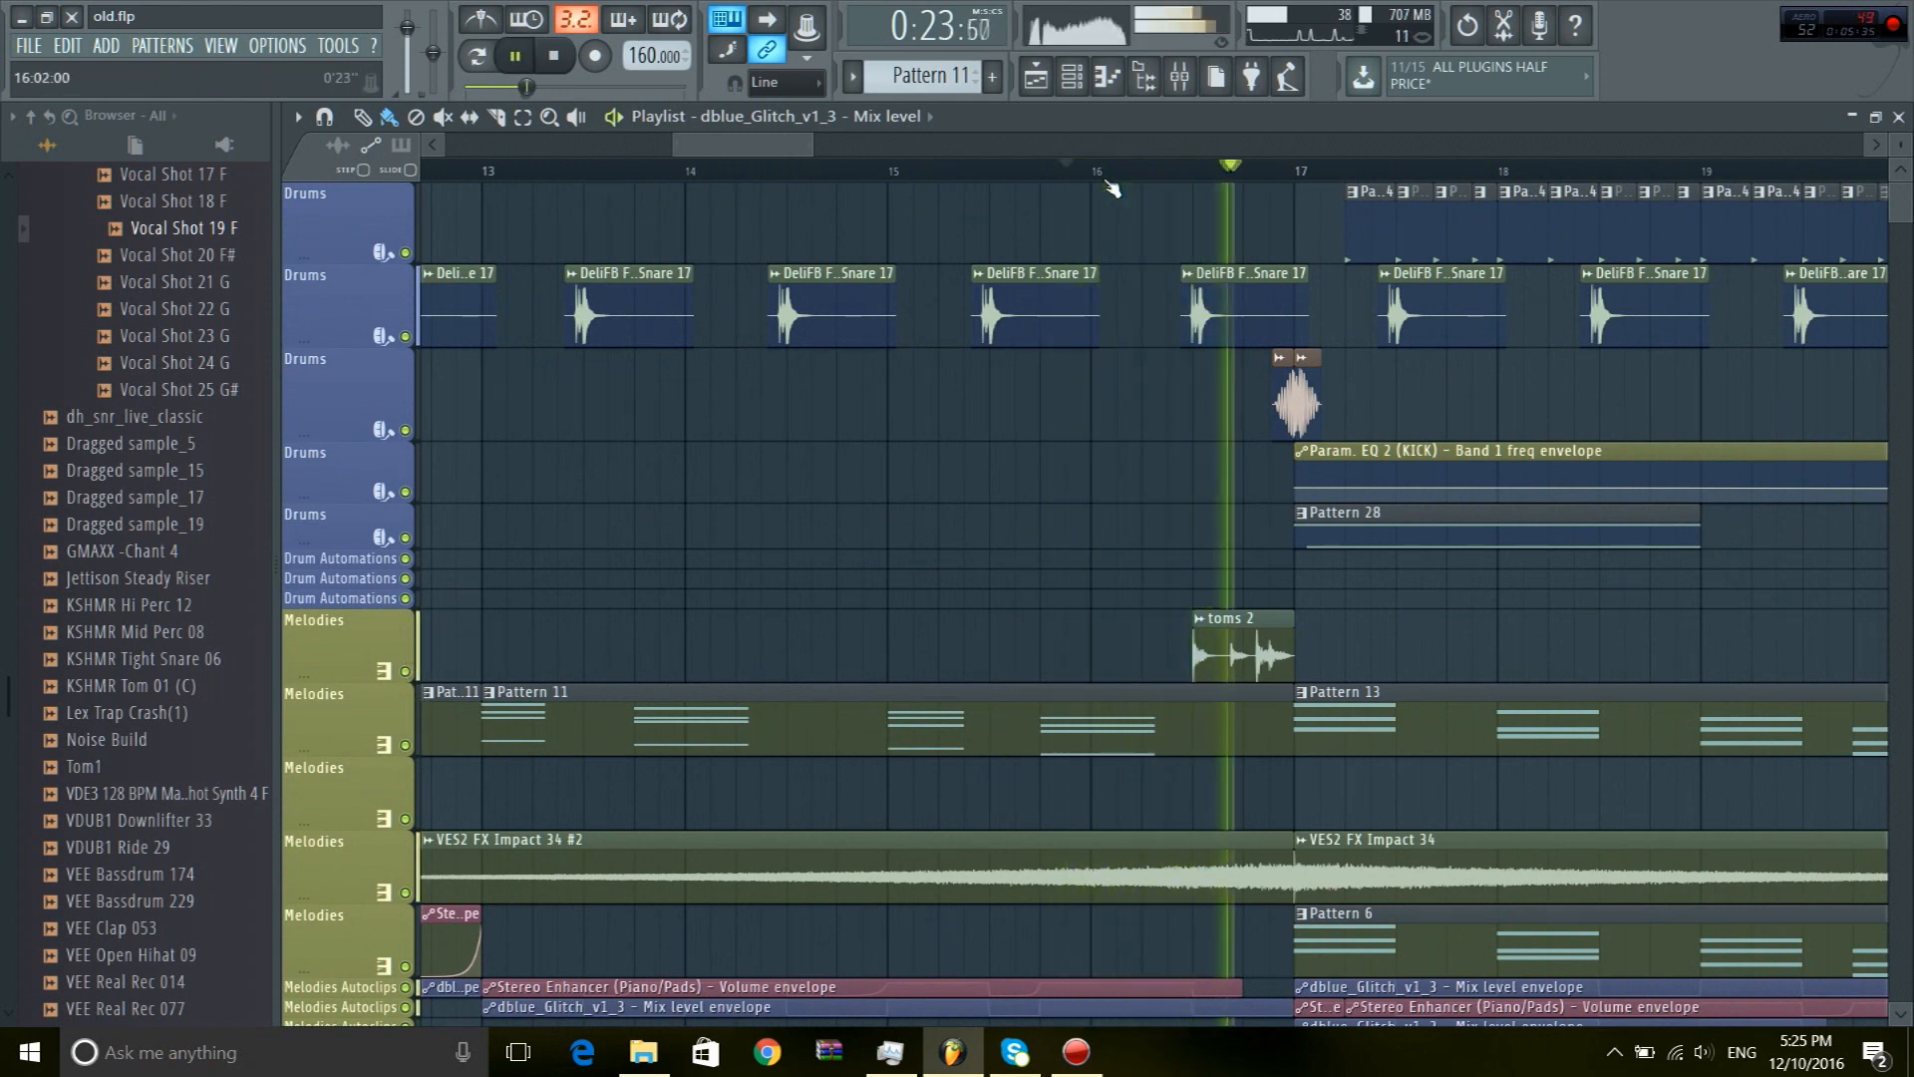
pyautogui.press('space')
# Solo the first Drums track and play its Pattern 14 clips from their start just after bar 17, then stop
pyautogui.scroll(4, 767, 174)
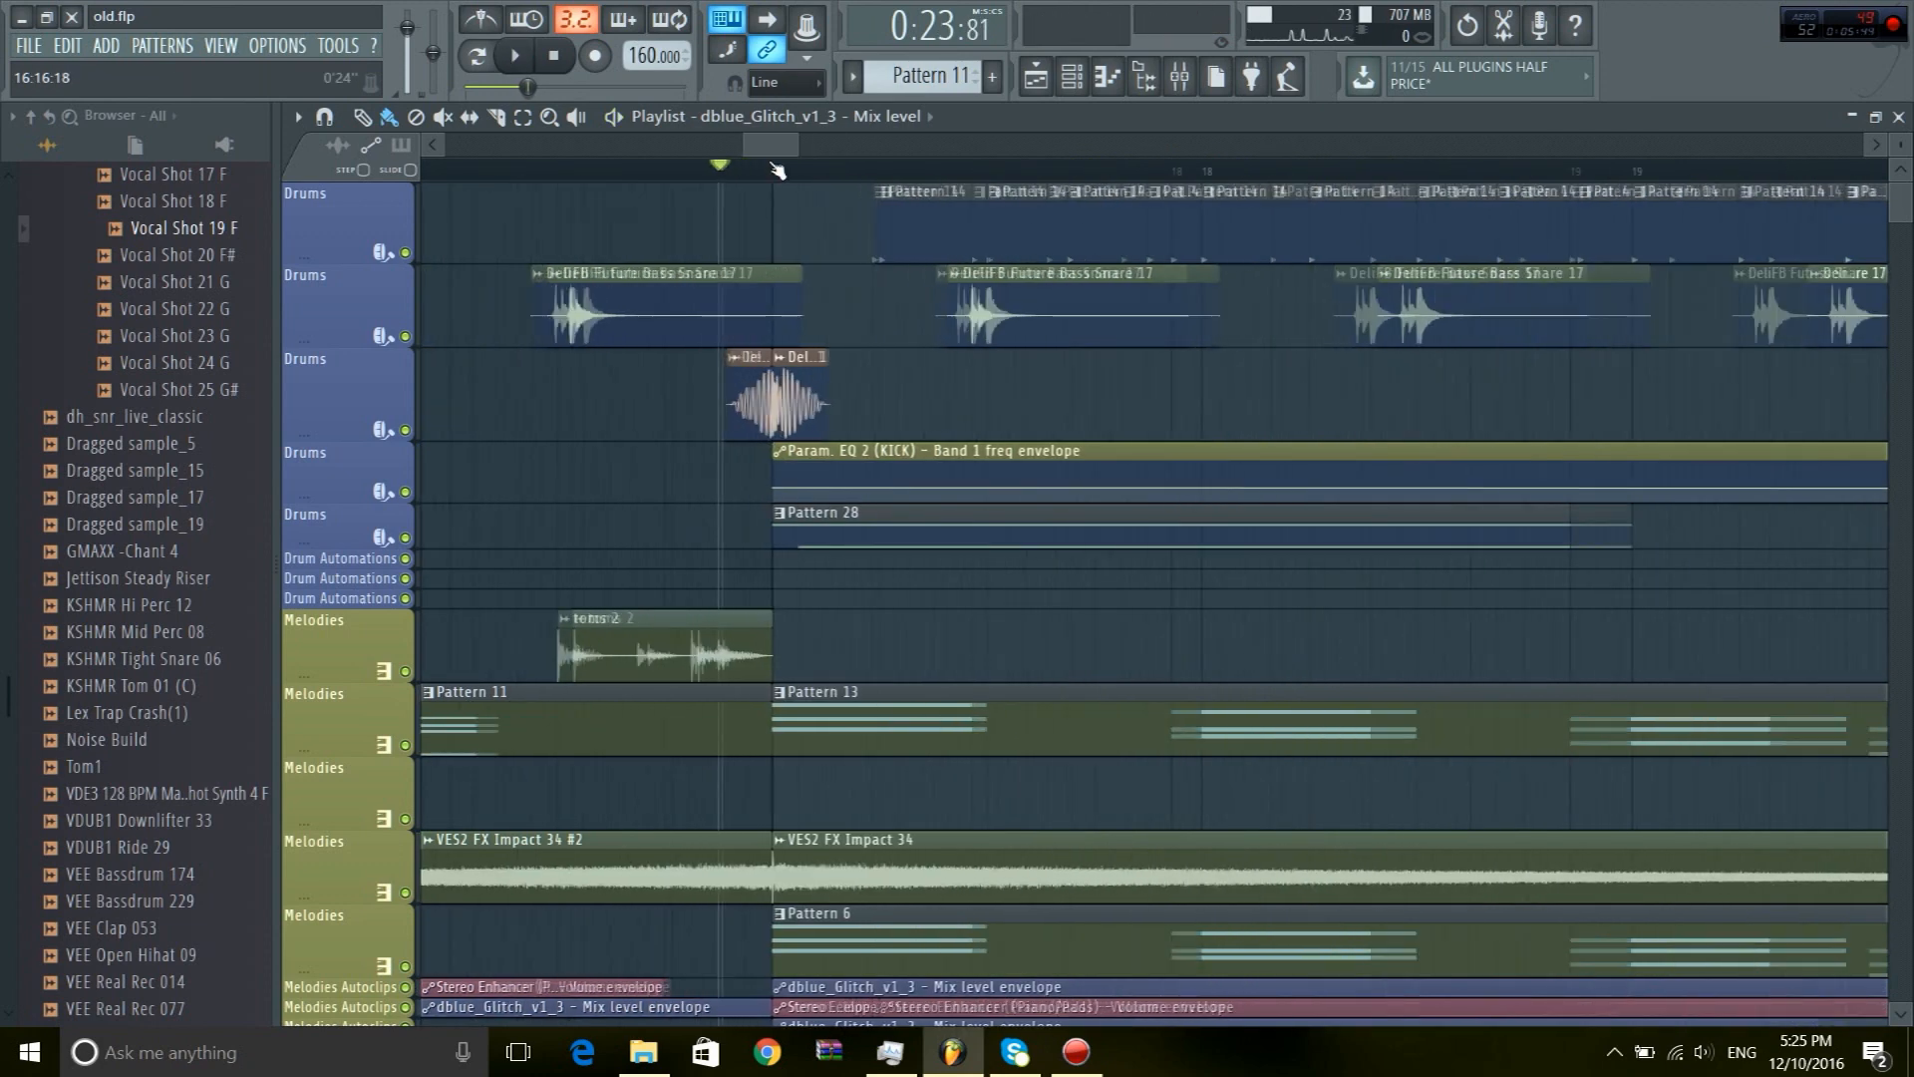
pyautogui.scroll(2, 772, 172)
pyautogui.scroll(-4, 772, 172)
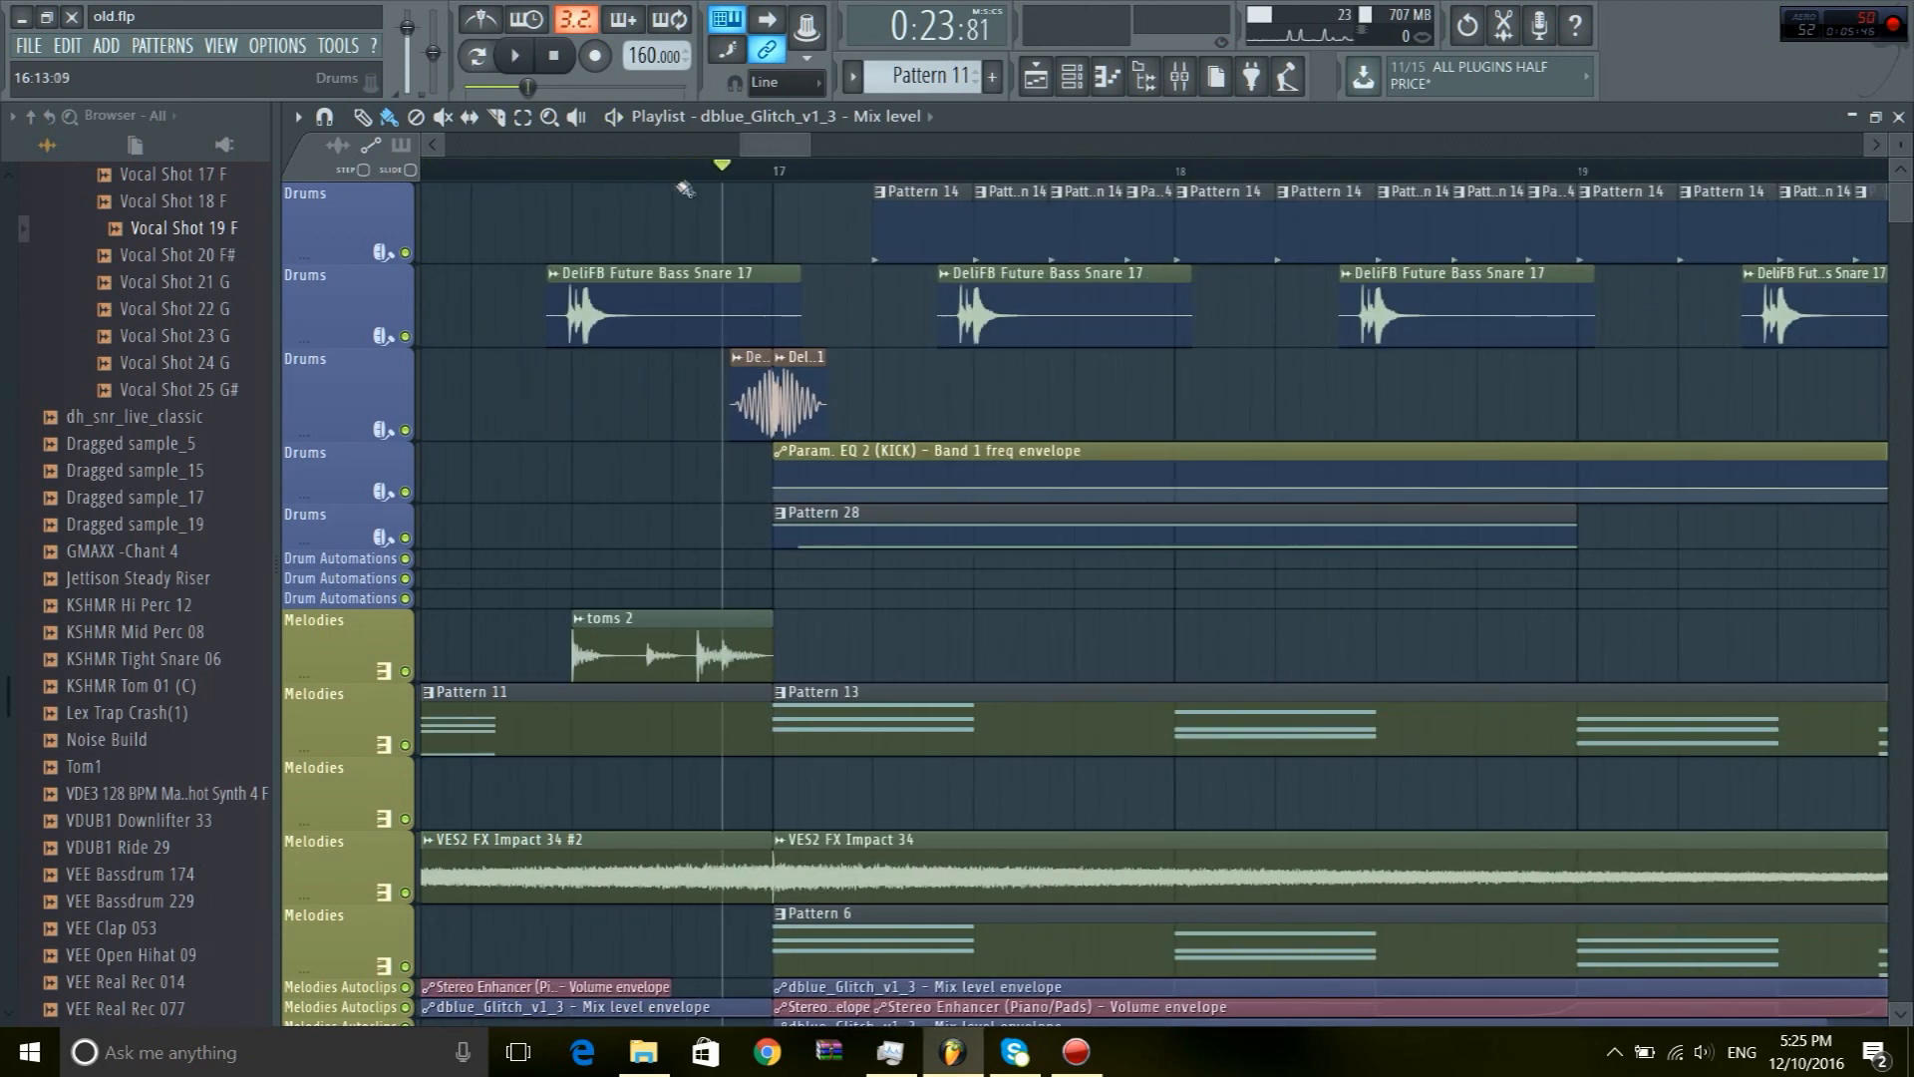
pyautogui.click(588, 172)
pyautogui.click(770, 172)
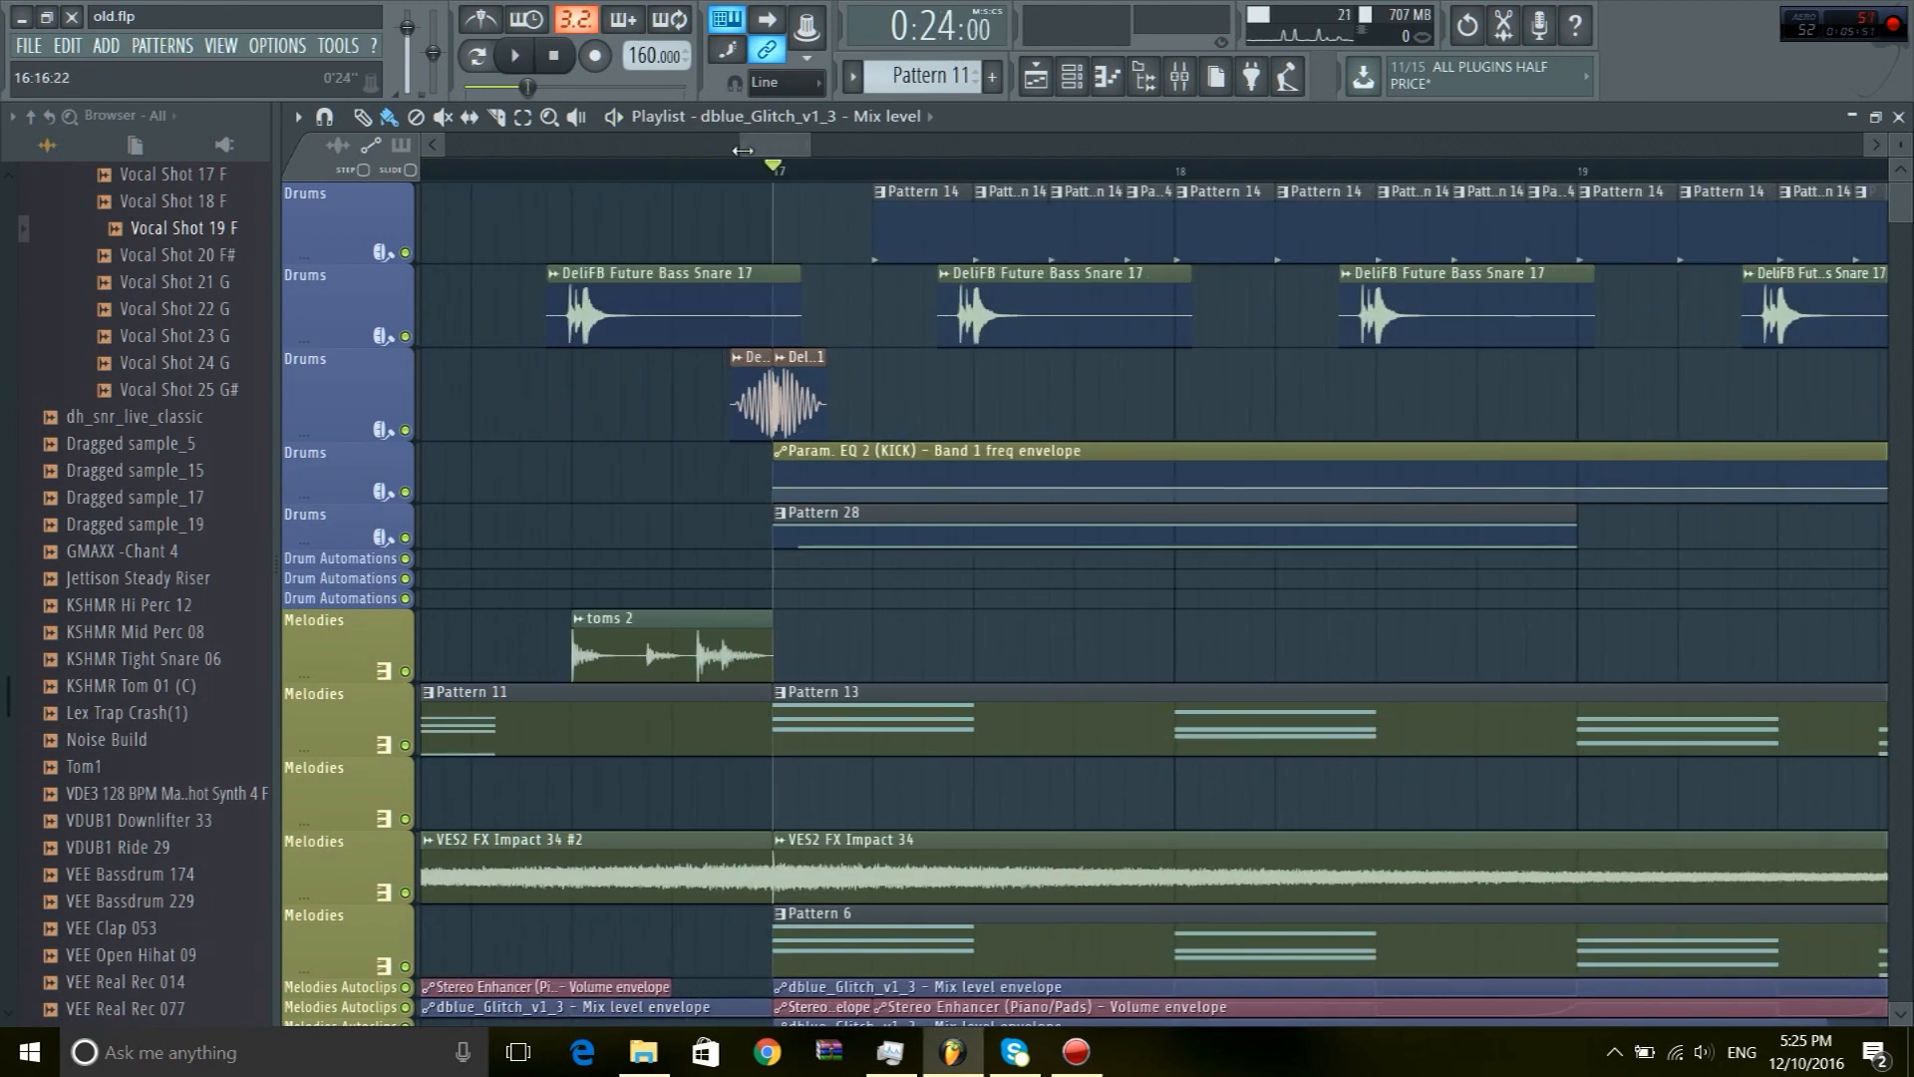
pyautogui.click(874, 169)
pyautogui.scroll(-3, 882, 170)
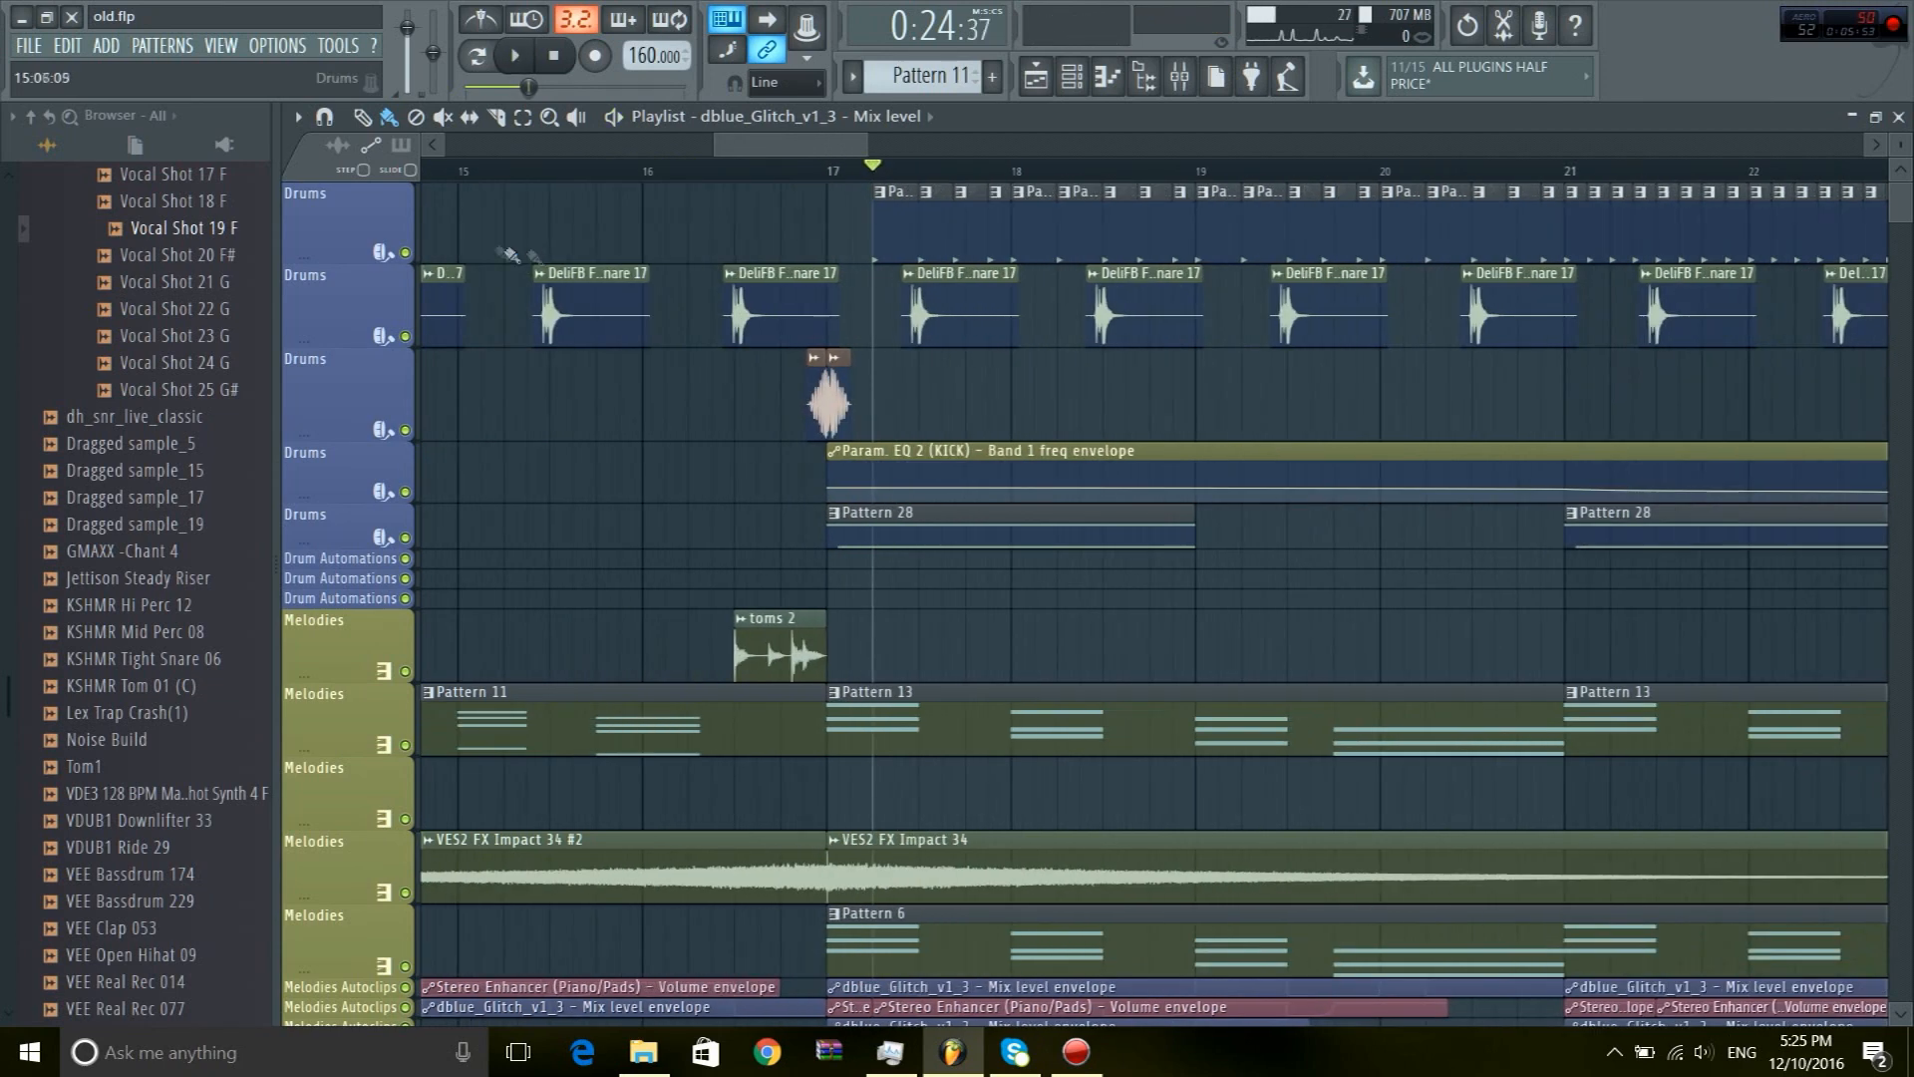
pyautogui.rightClick(407, 253)
pyautogui.scroll(-3, 1003, 160)
pyautogui.press('space')
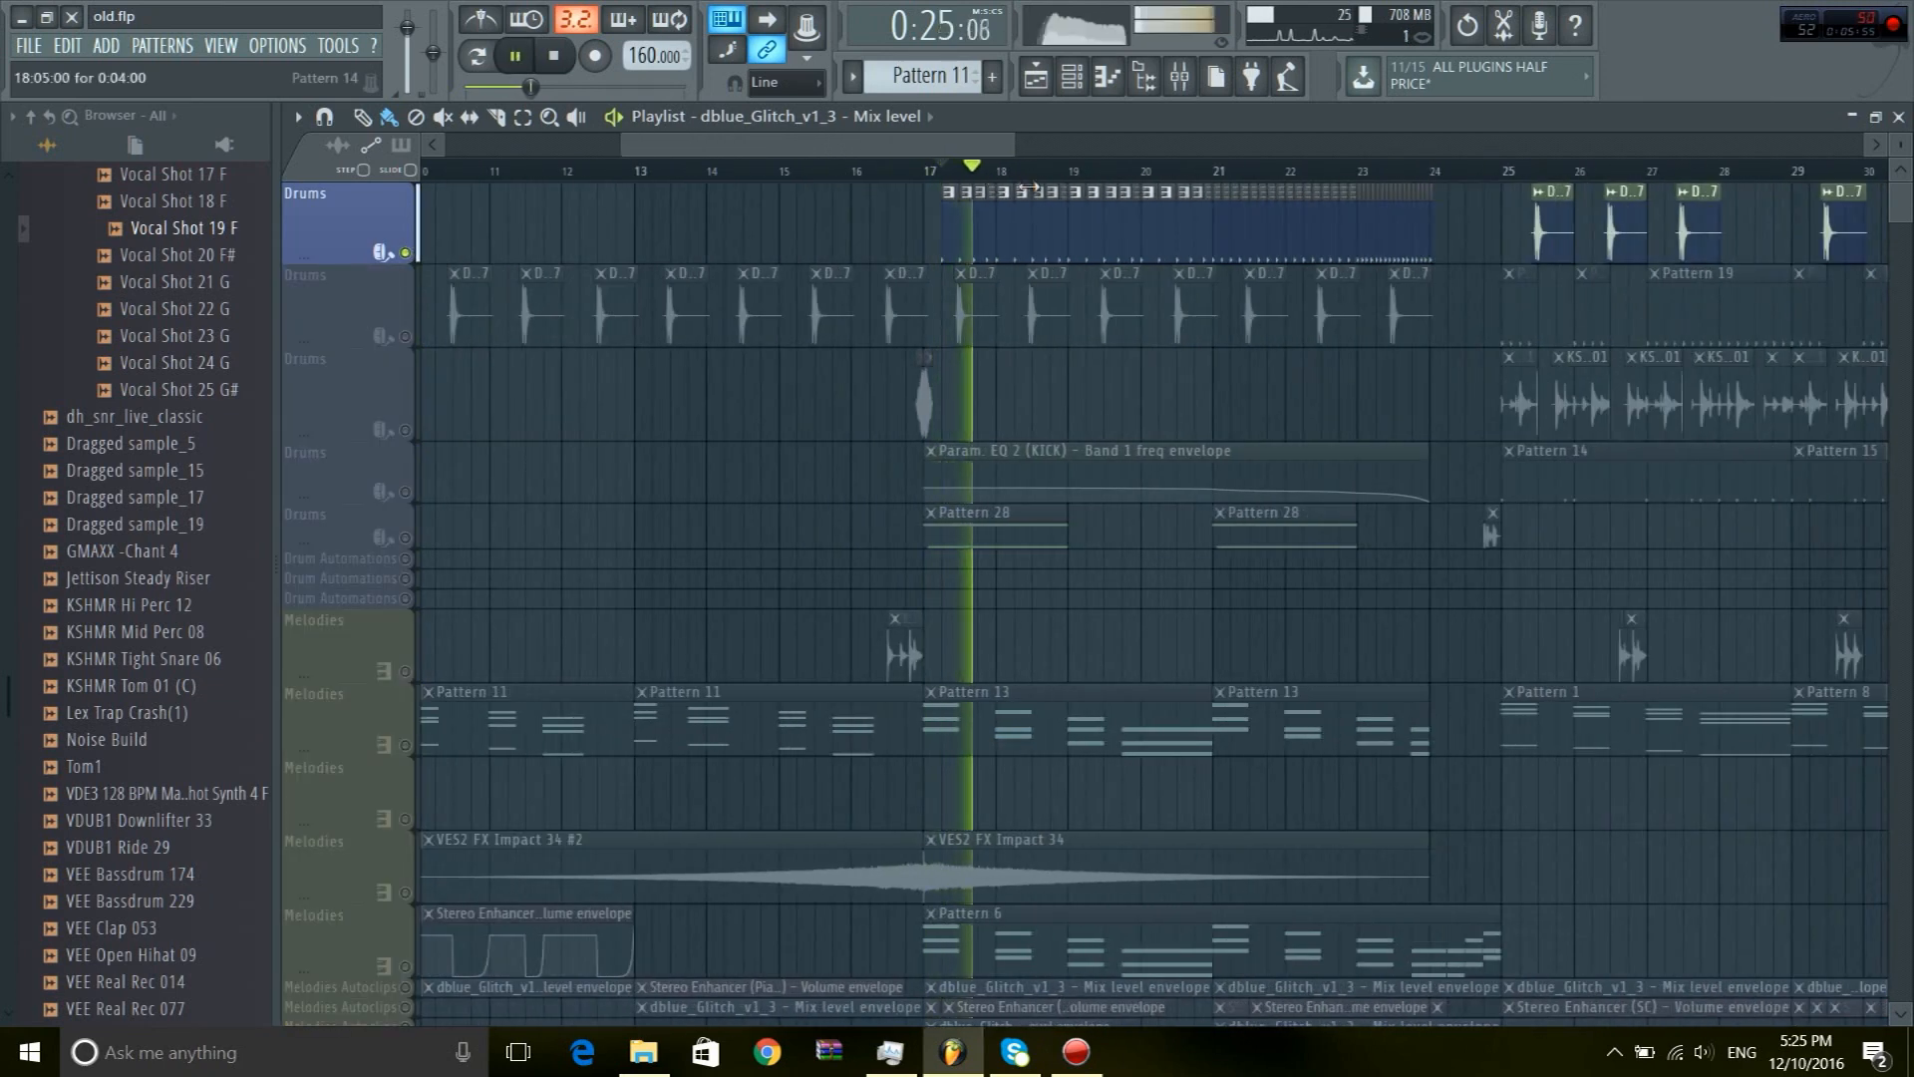
pyautogui.press('space')
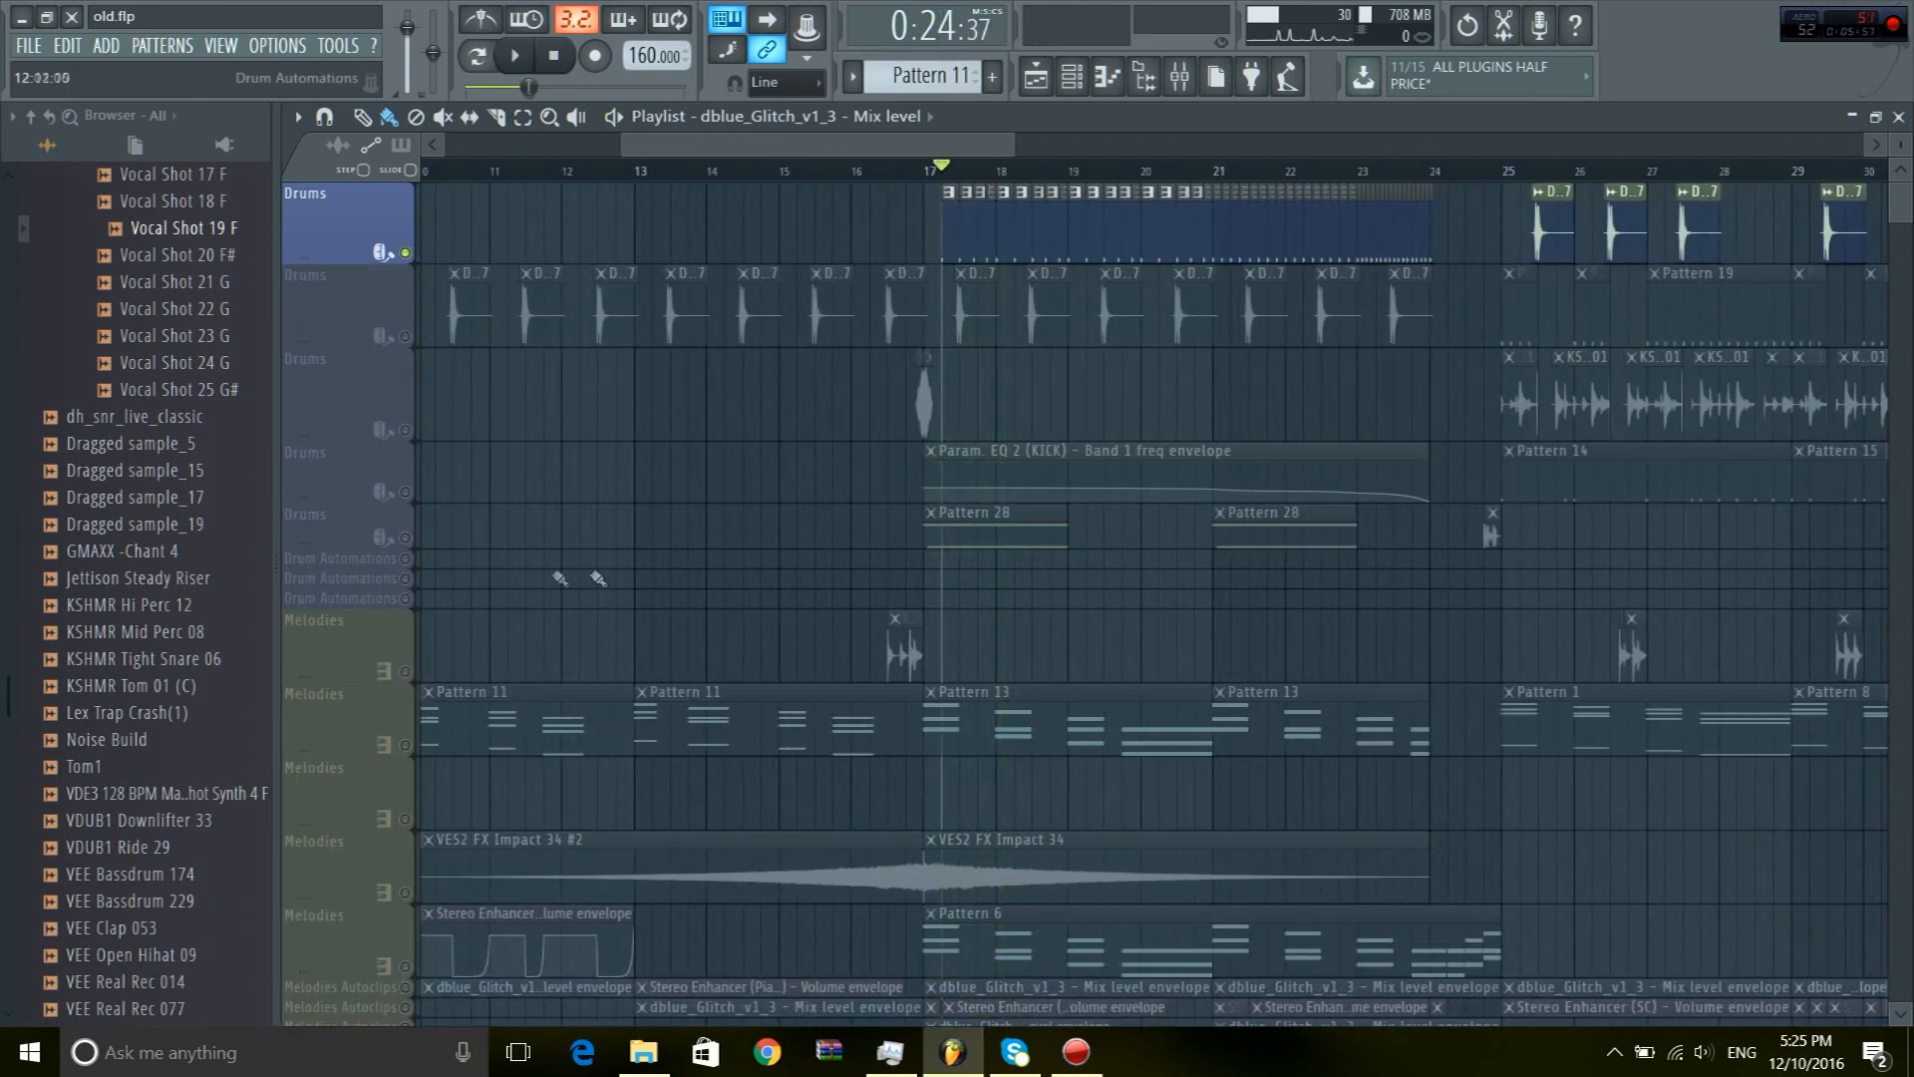
# Unmute the Drums track holding the Param. EQ 2 (KICK) envelope and play it with the Pattern 14 clips from within bar 20
pyautogui.click(405, 491)
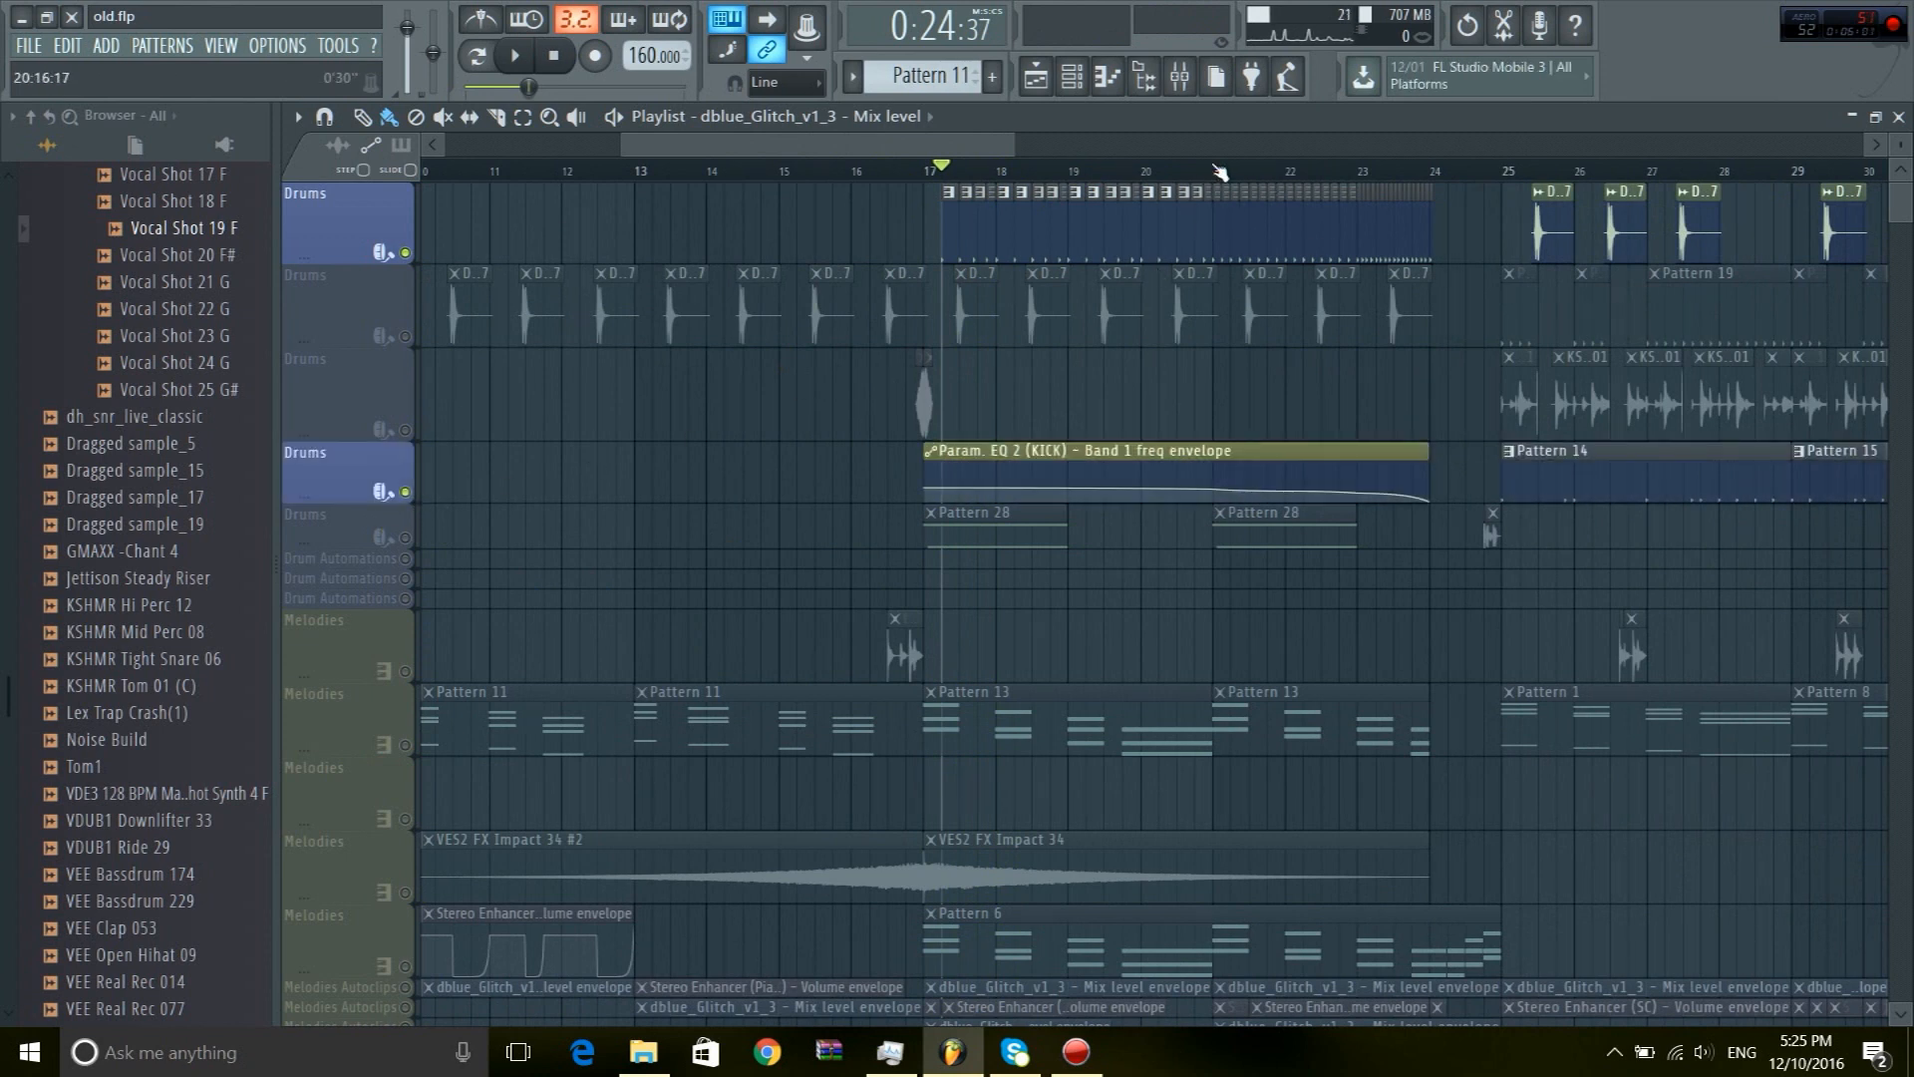
pyautogui.click(1185, 172)
pyautogui.press('space')
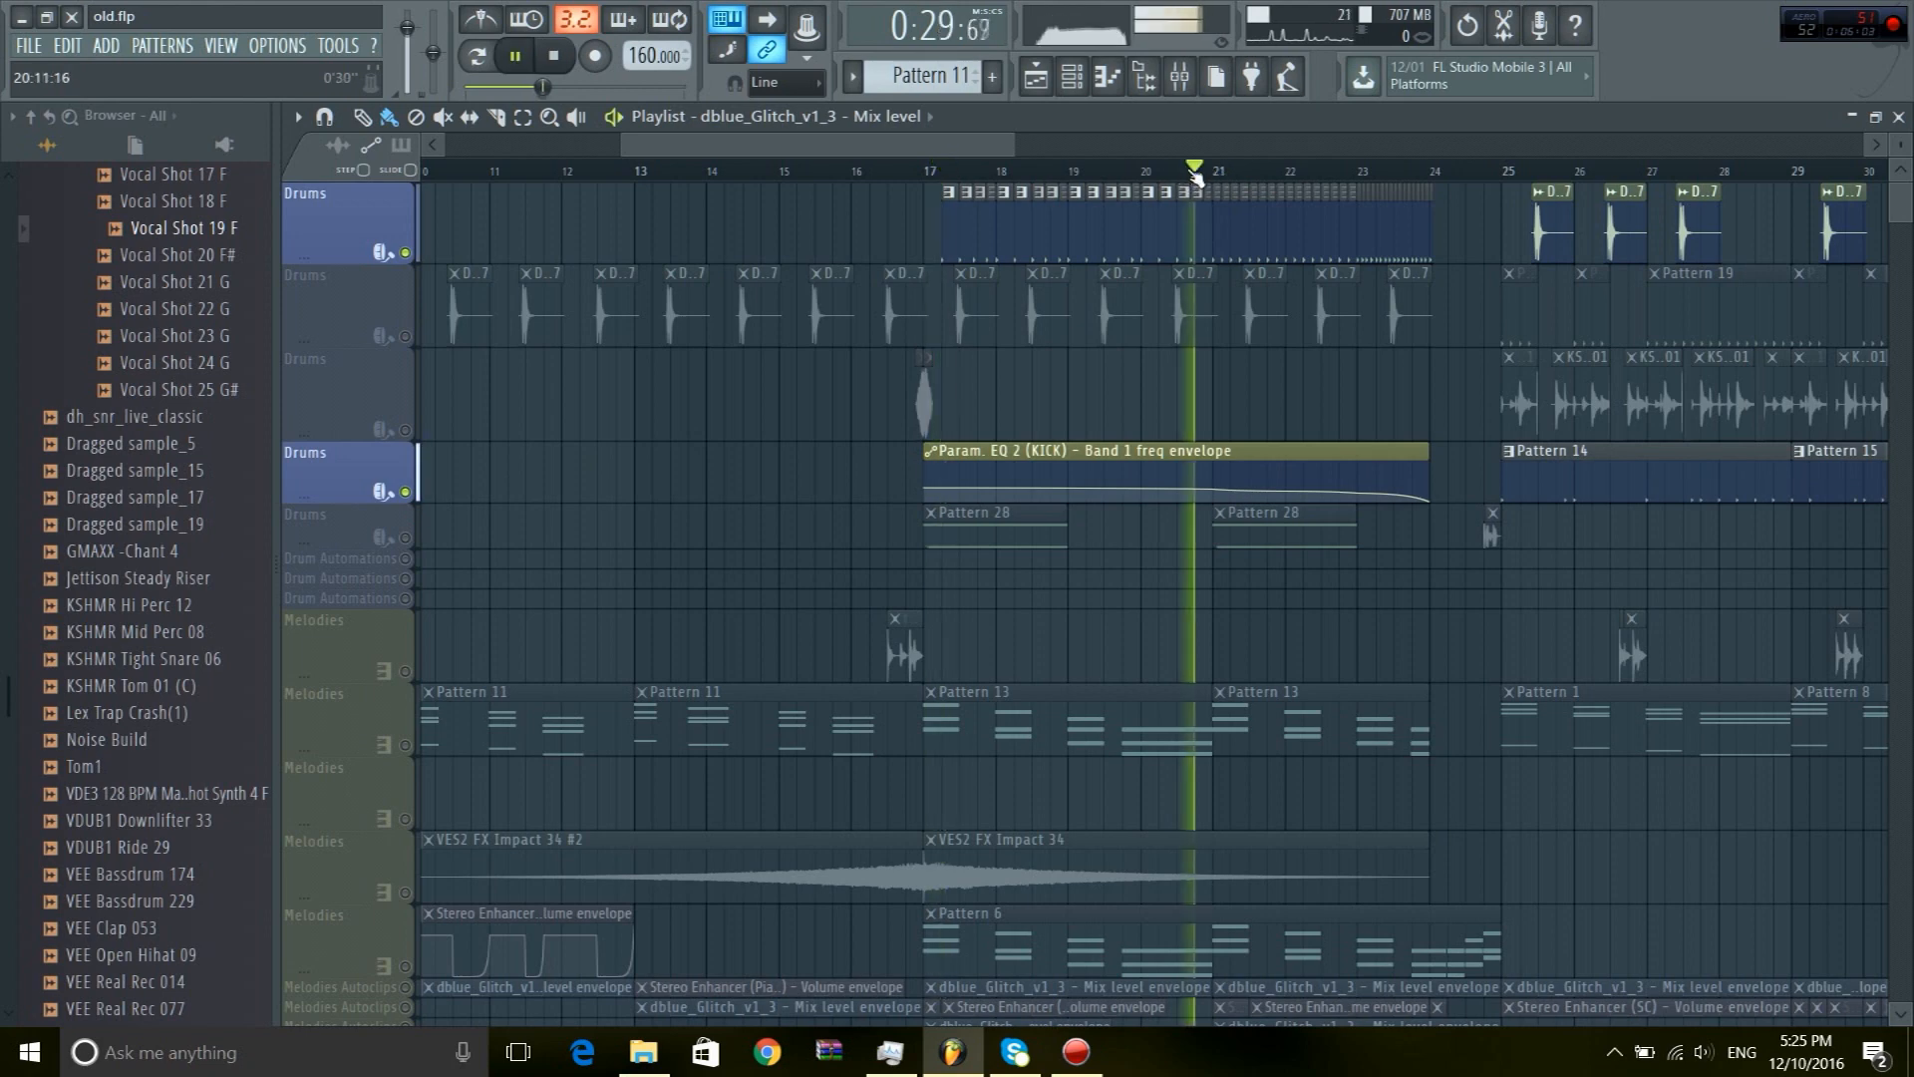
pyautogui.scroll(5, 1368, 180)
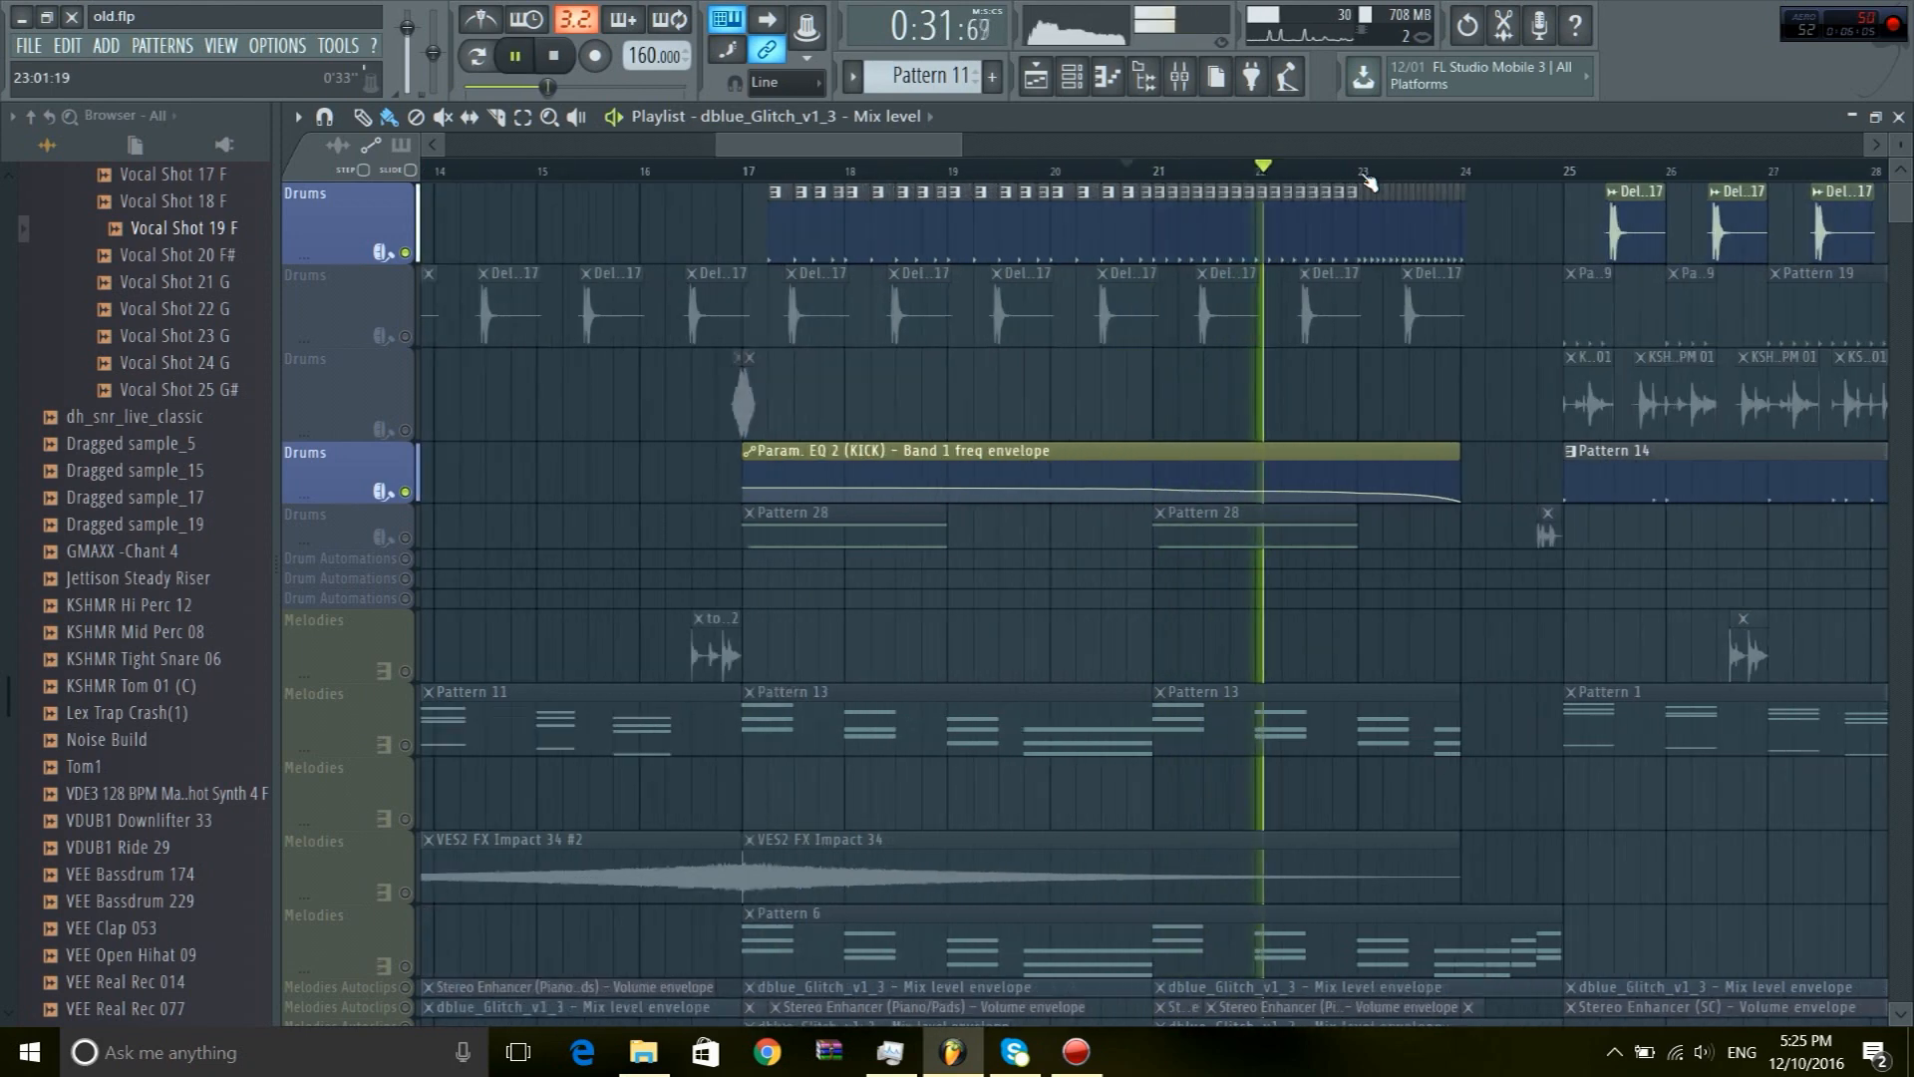
pyautogui.press('space')
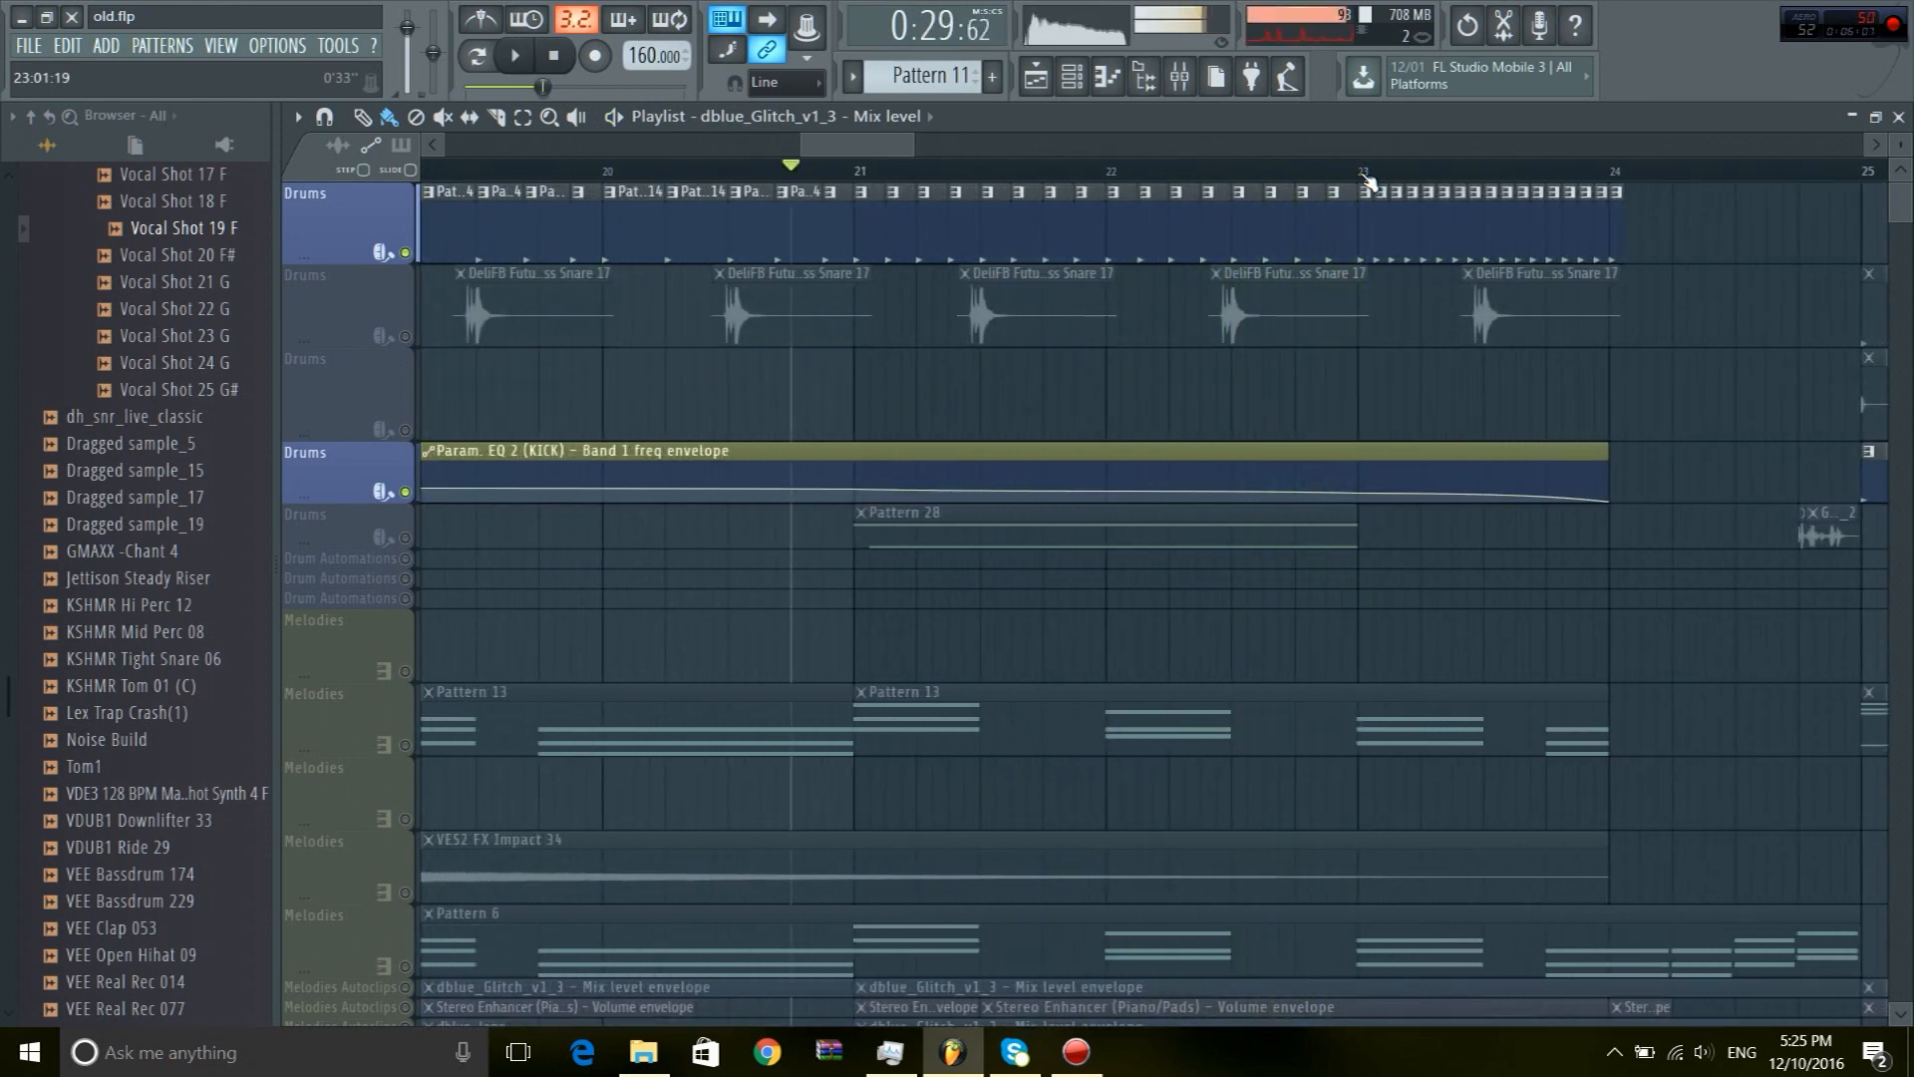
# Examine band 1 of the KICK mixer track's Fruity parametric EQ 2 during playback, then stop playback
pyautogui.scroll(-3, 1366, 180)
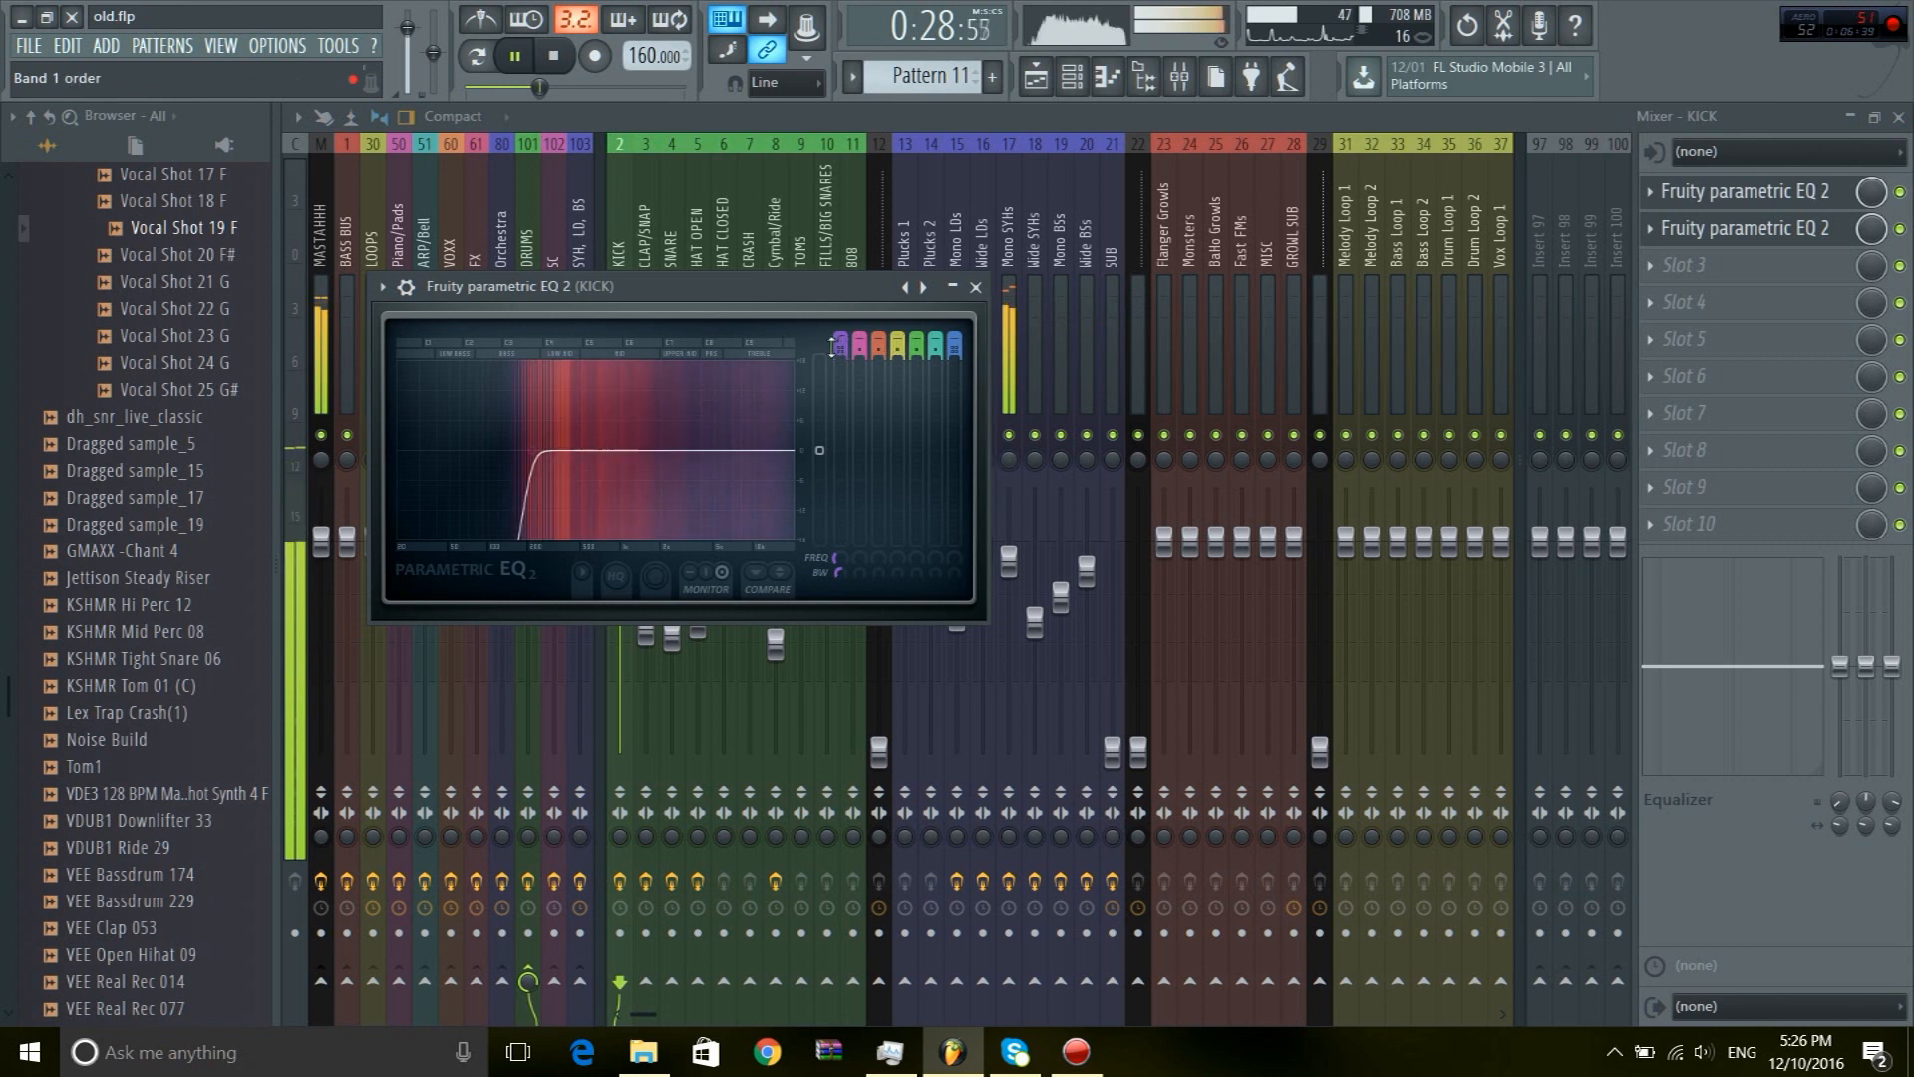
pyautogui.moveTo(530, 489); pyautogui.dragTo(438, 513)
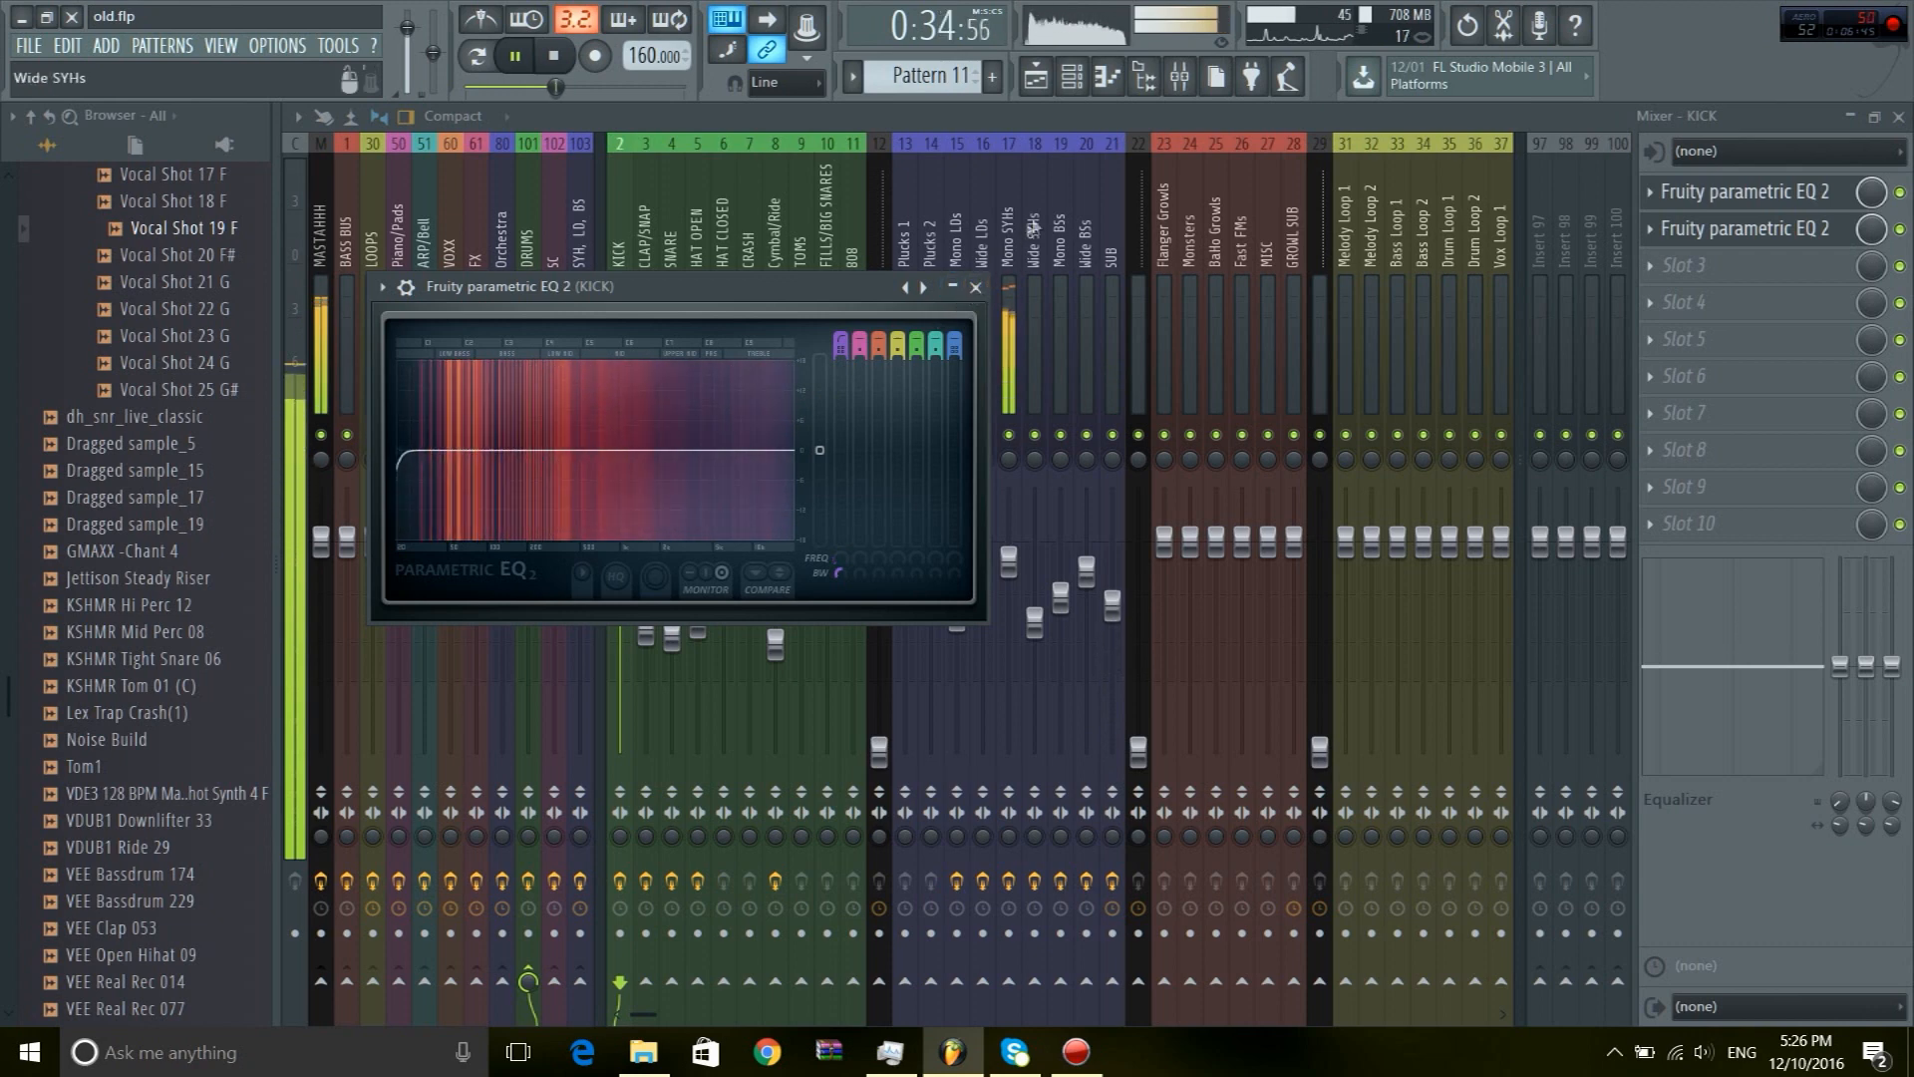
pyautogui.press('space')
# Solo the Drums track holding the Pattern 28 clips in the playlist and open Pattern 28 in the channel rack
pyautogui.click(1038, 80)
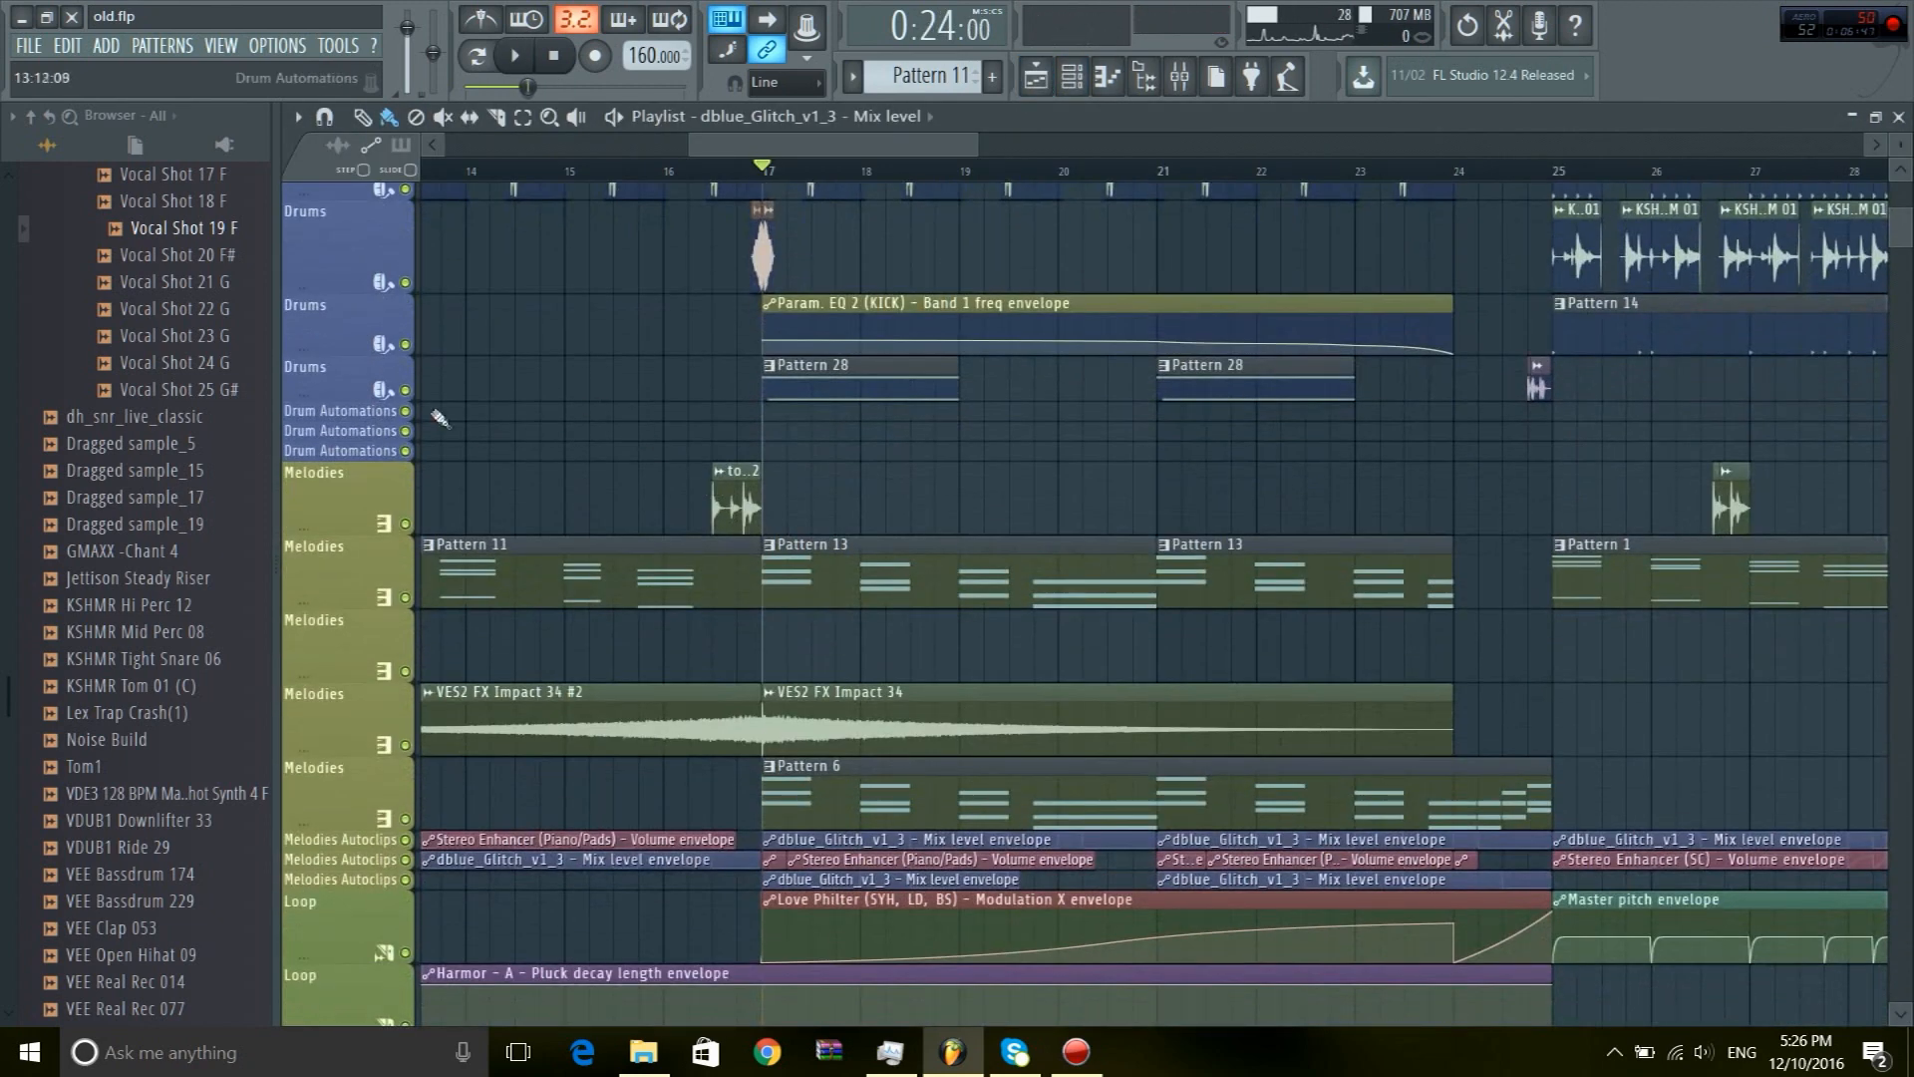
pyautogui.rightClick(405, 390)
pyautogui.doubleClick(850, 368)
pyautogui.click(1103, 76)
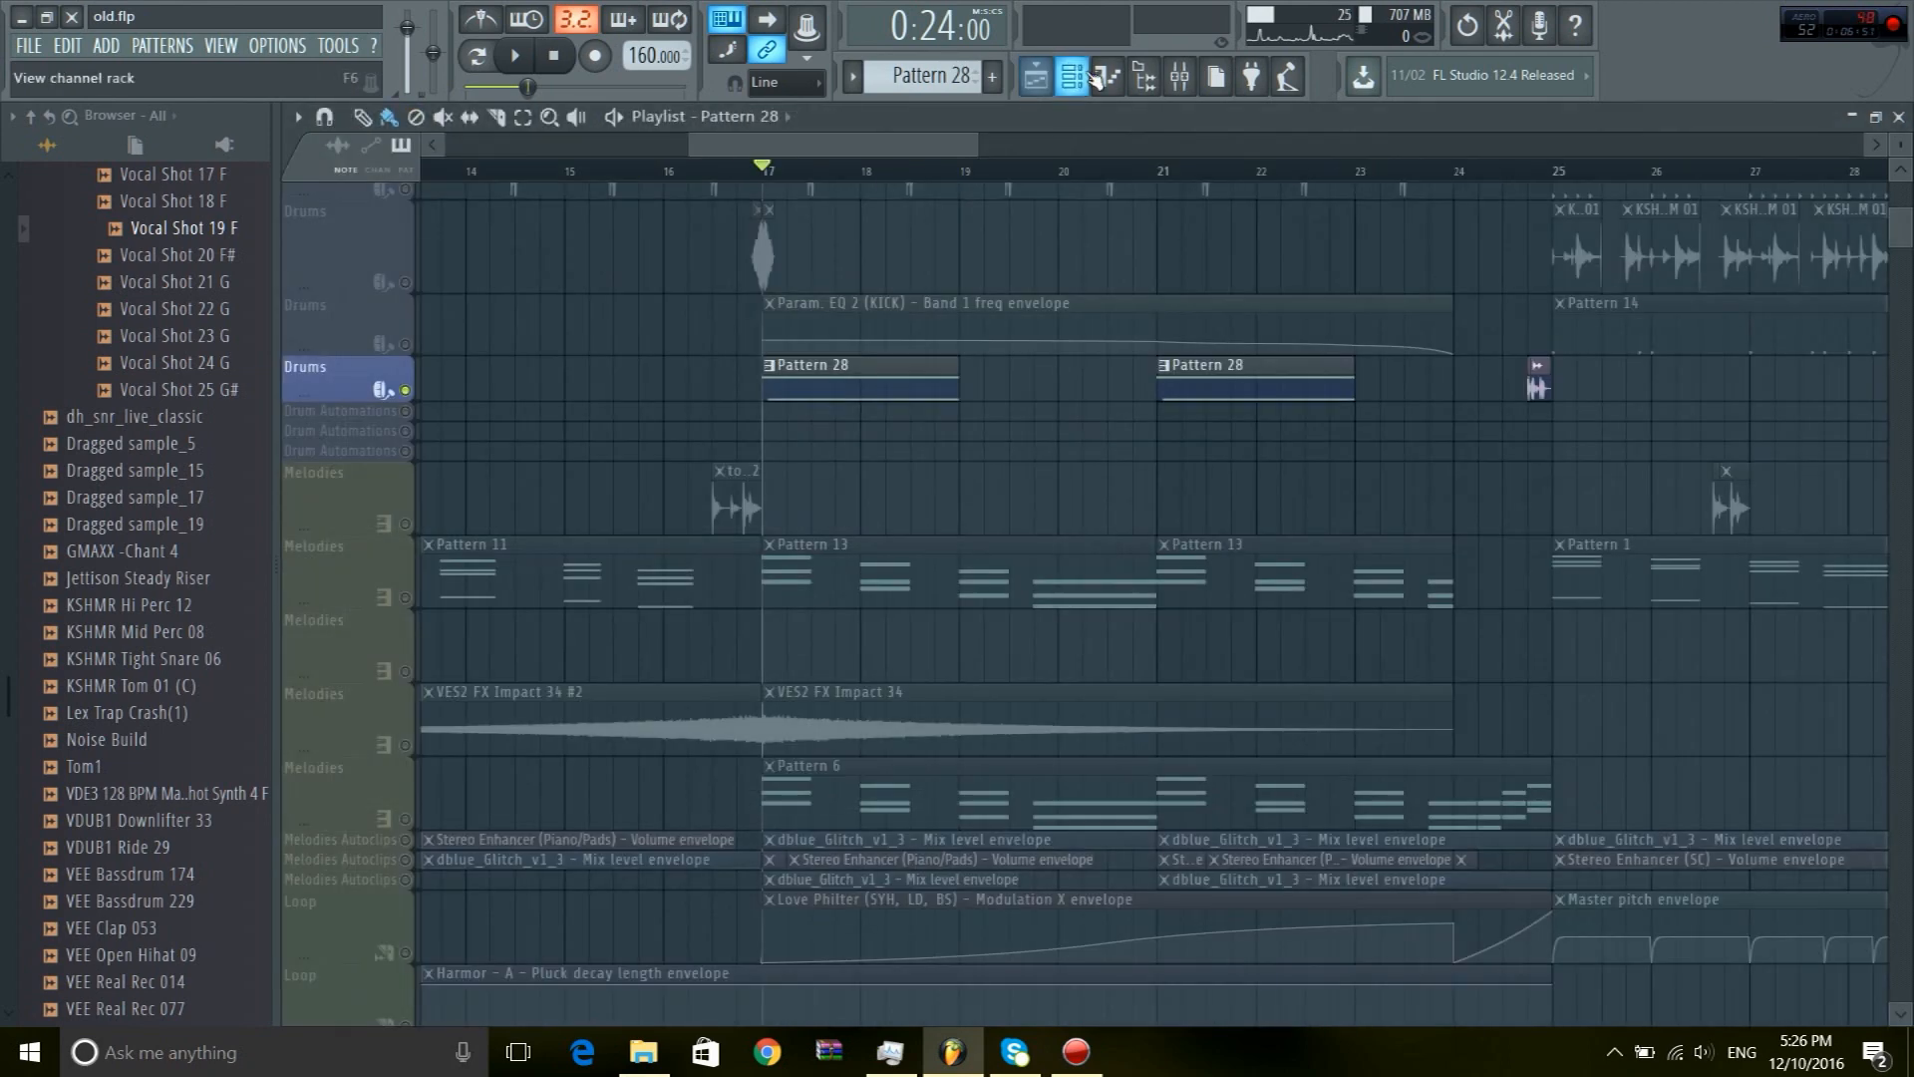
pyautogui.click(1103, 77)
# Inspect the SUB channel's Sylenth1 instrument, then play Pattern 28 on its own
pyautogui.click(840, 959)
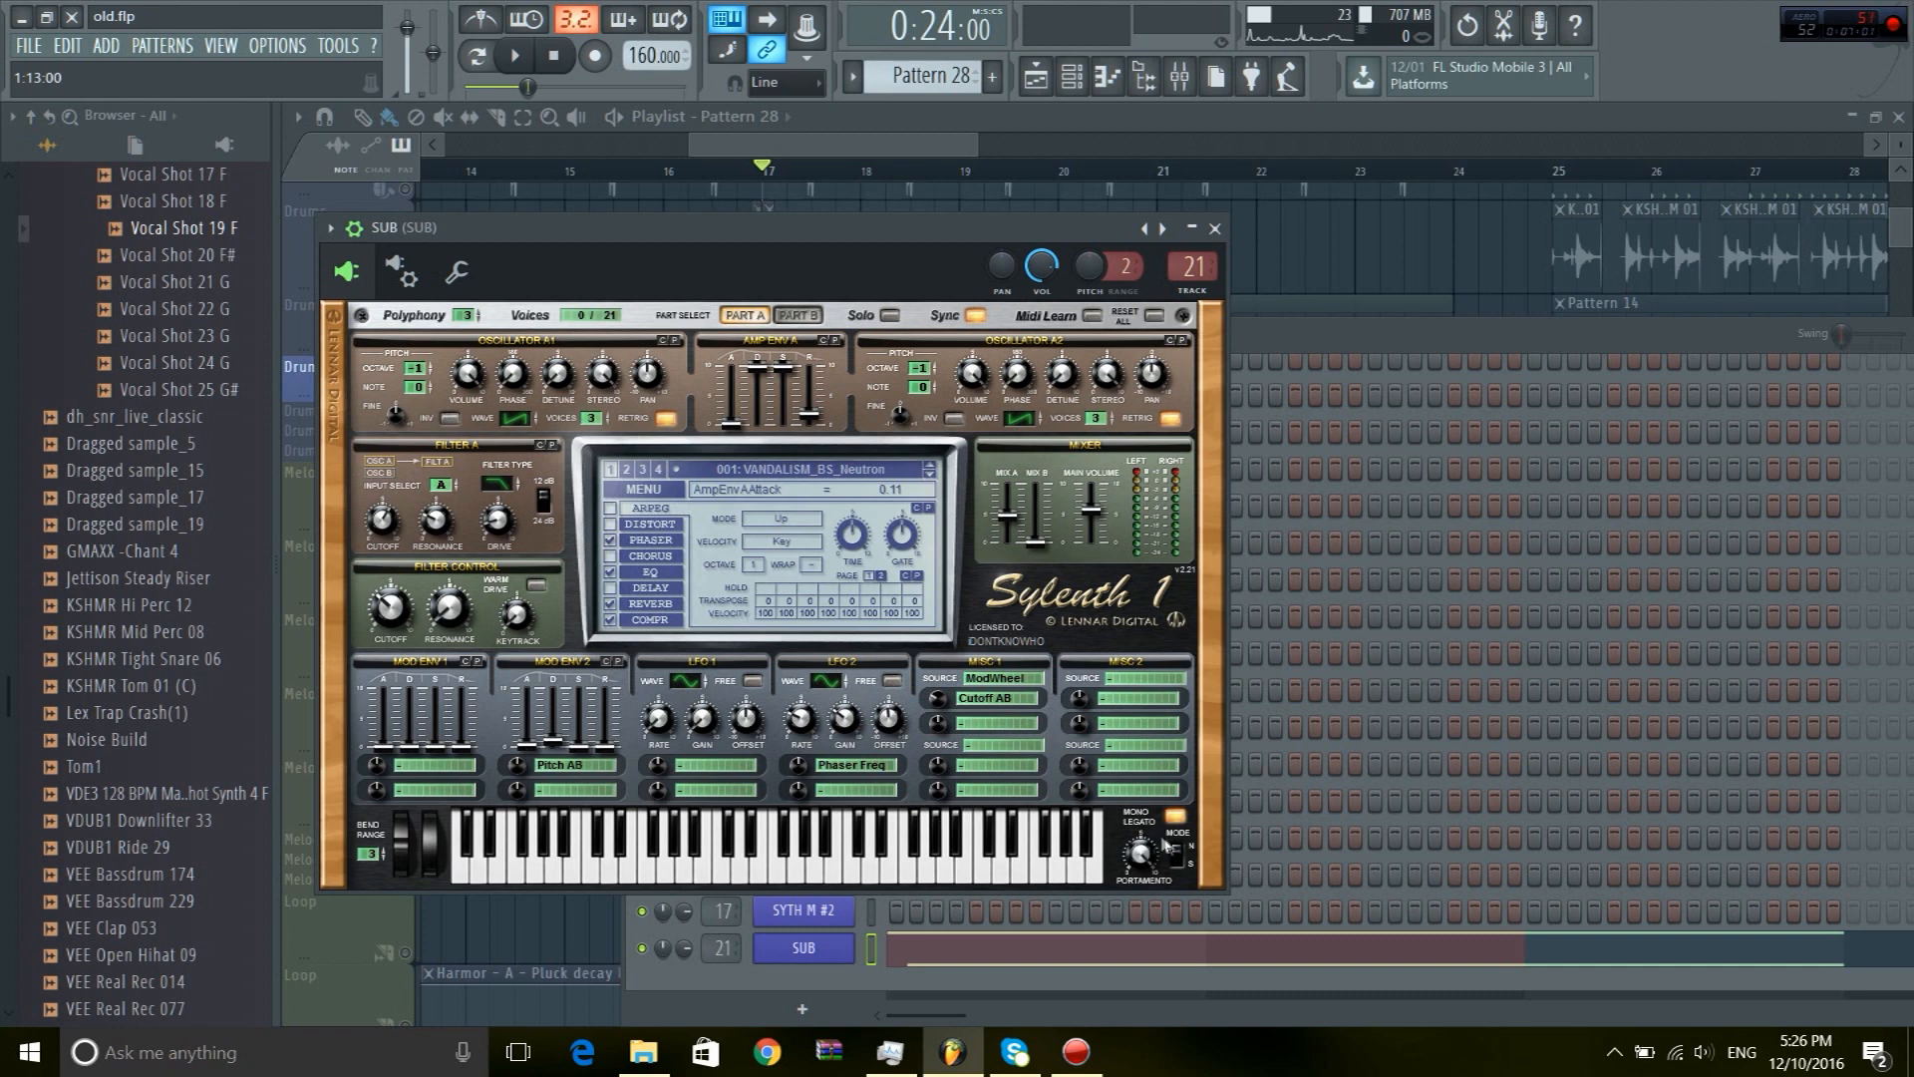
pyautogui.click(1241, 398)
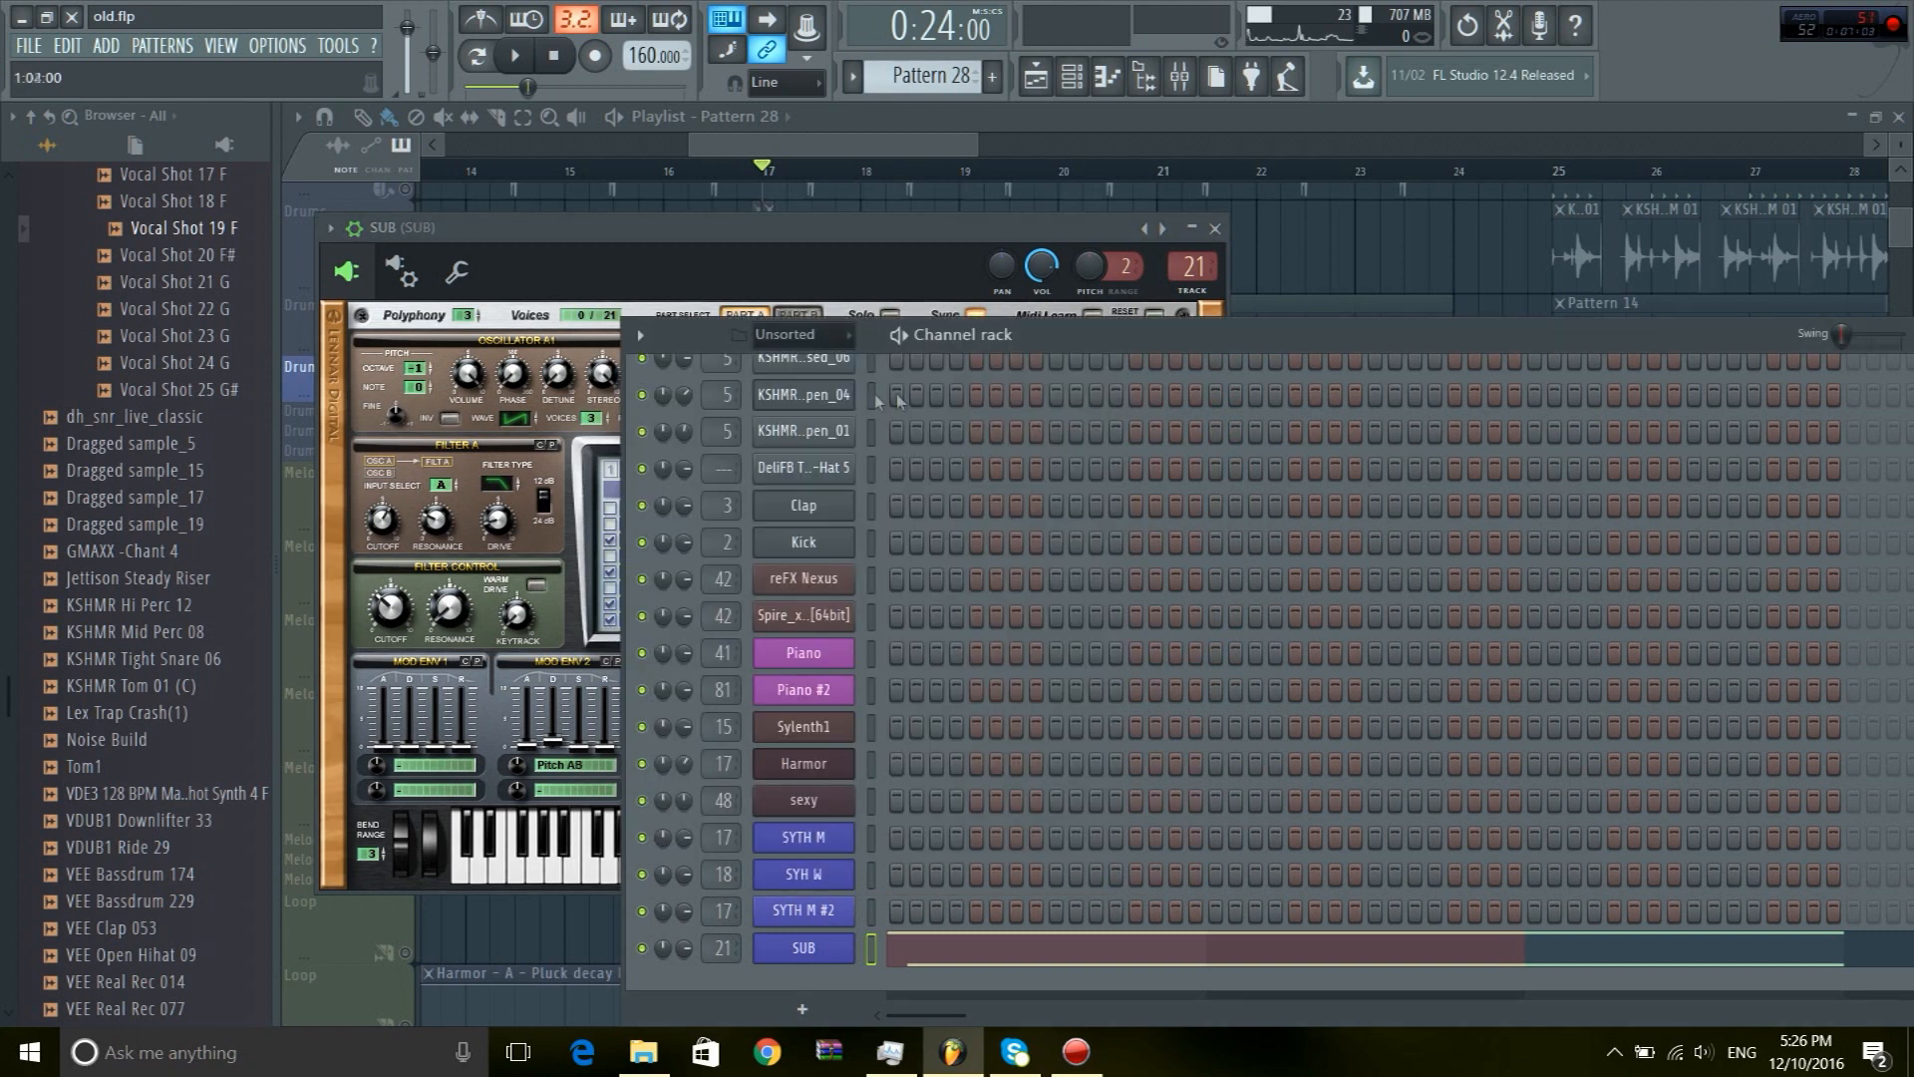
pyautogui.press('space')
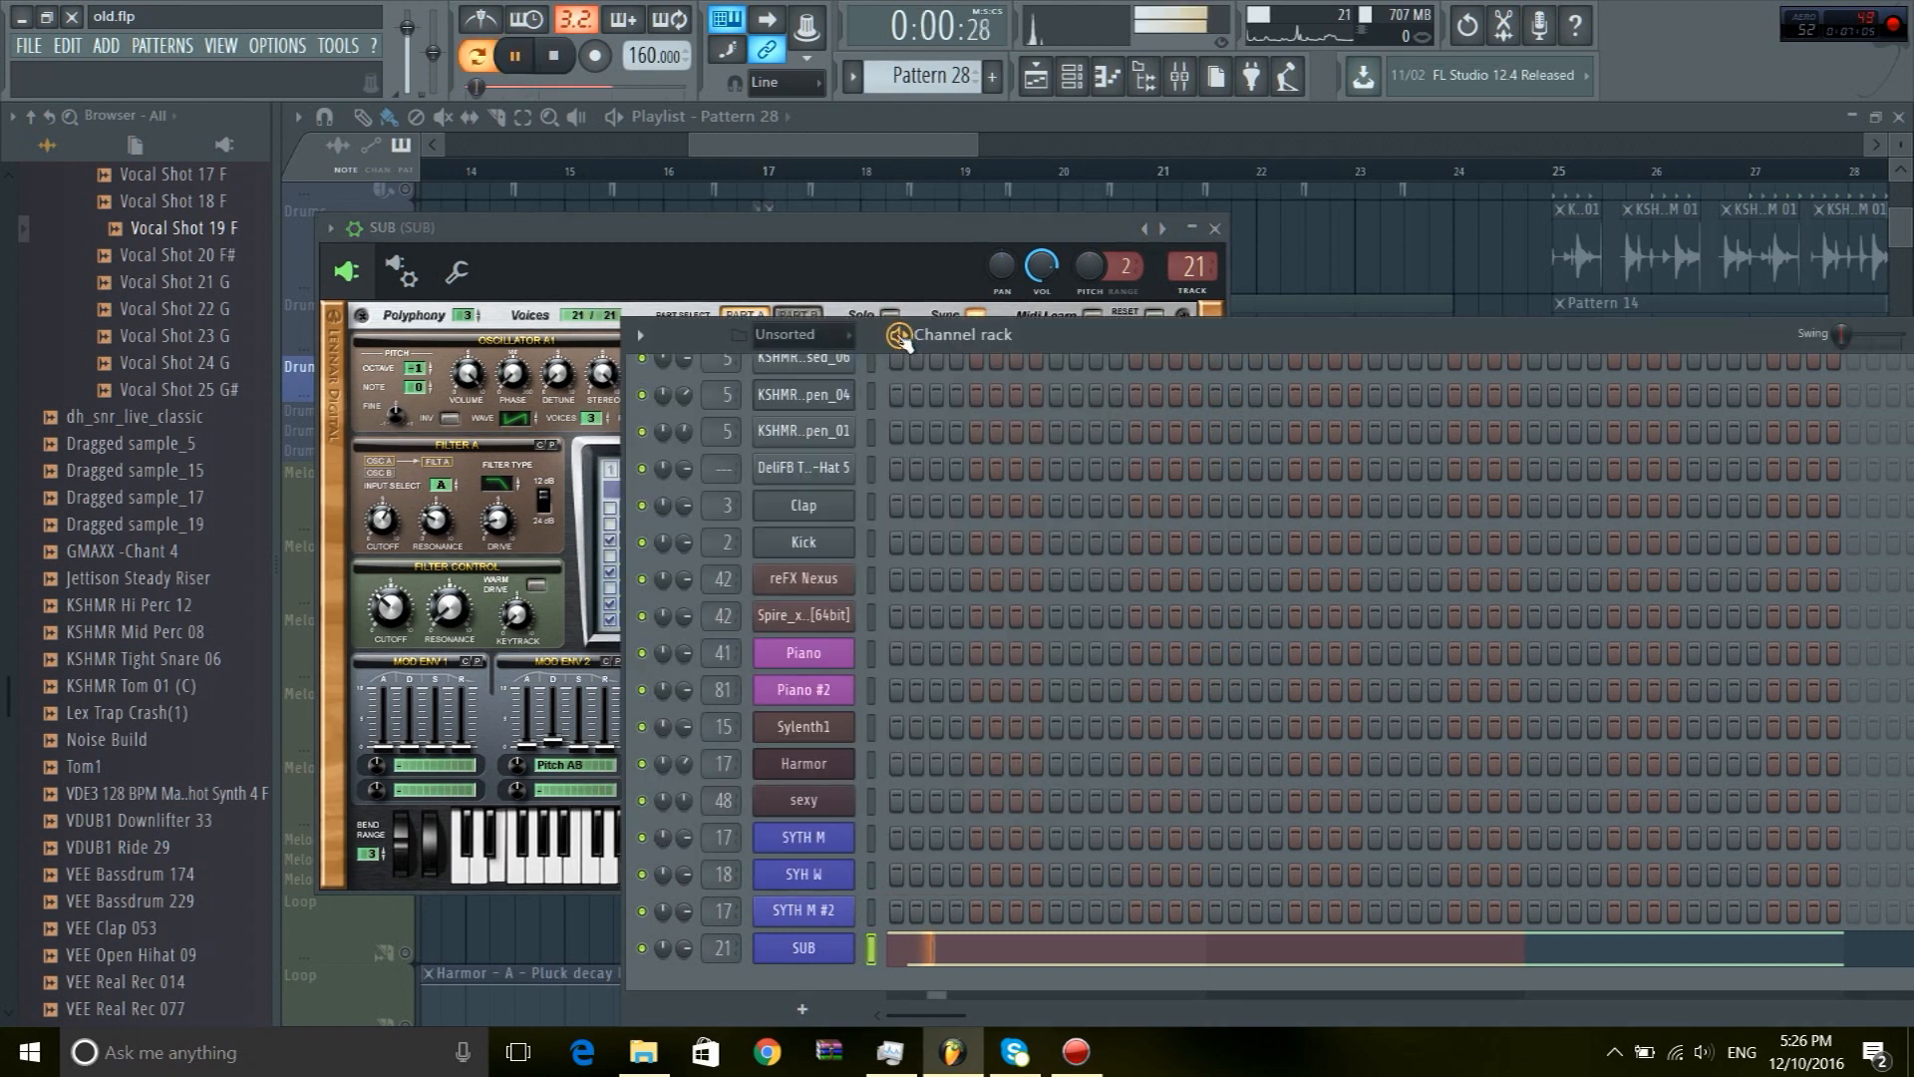
# Stop Pattern 28, audition the Melodies track holding the Pattern 13 clips soloed from bar 17, and unsolo it
pyautogui.click(860, 136)
pyautogui.press('space')
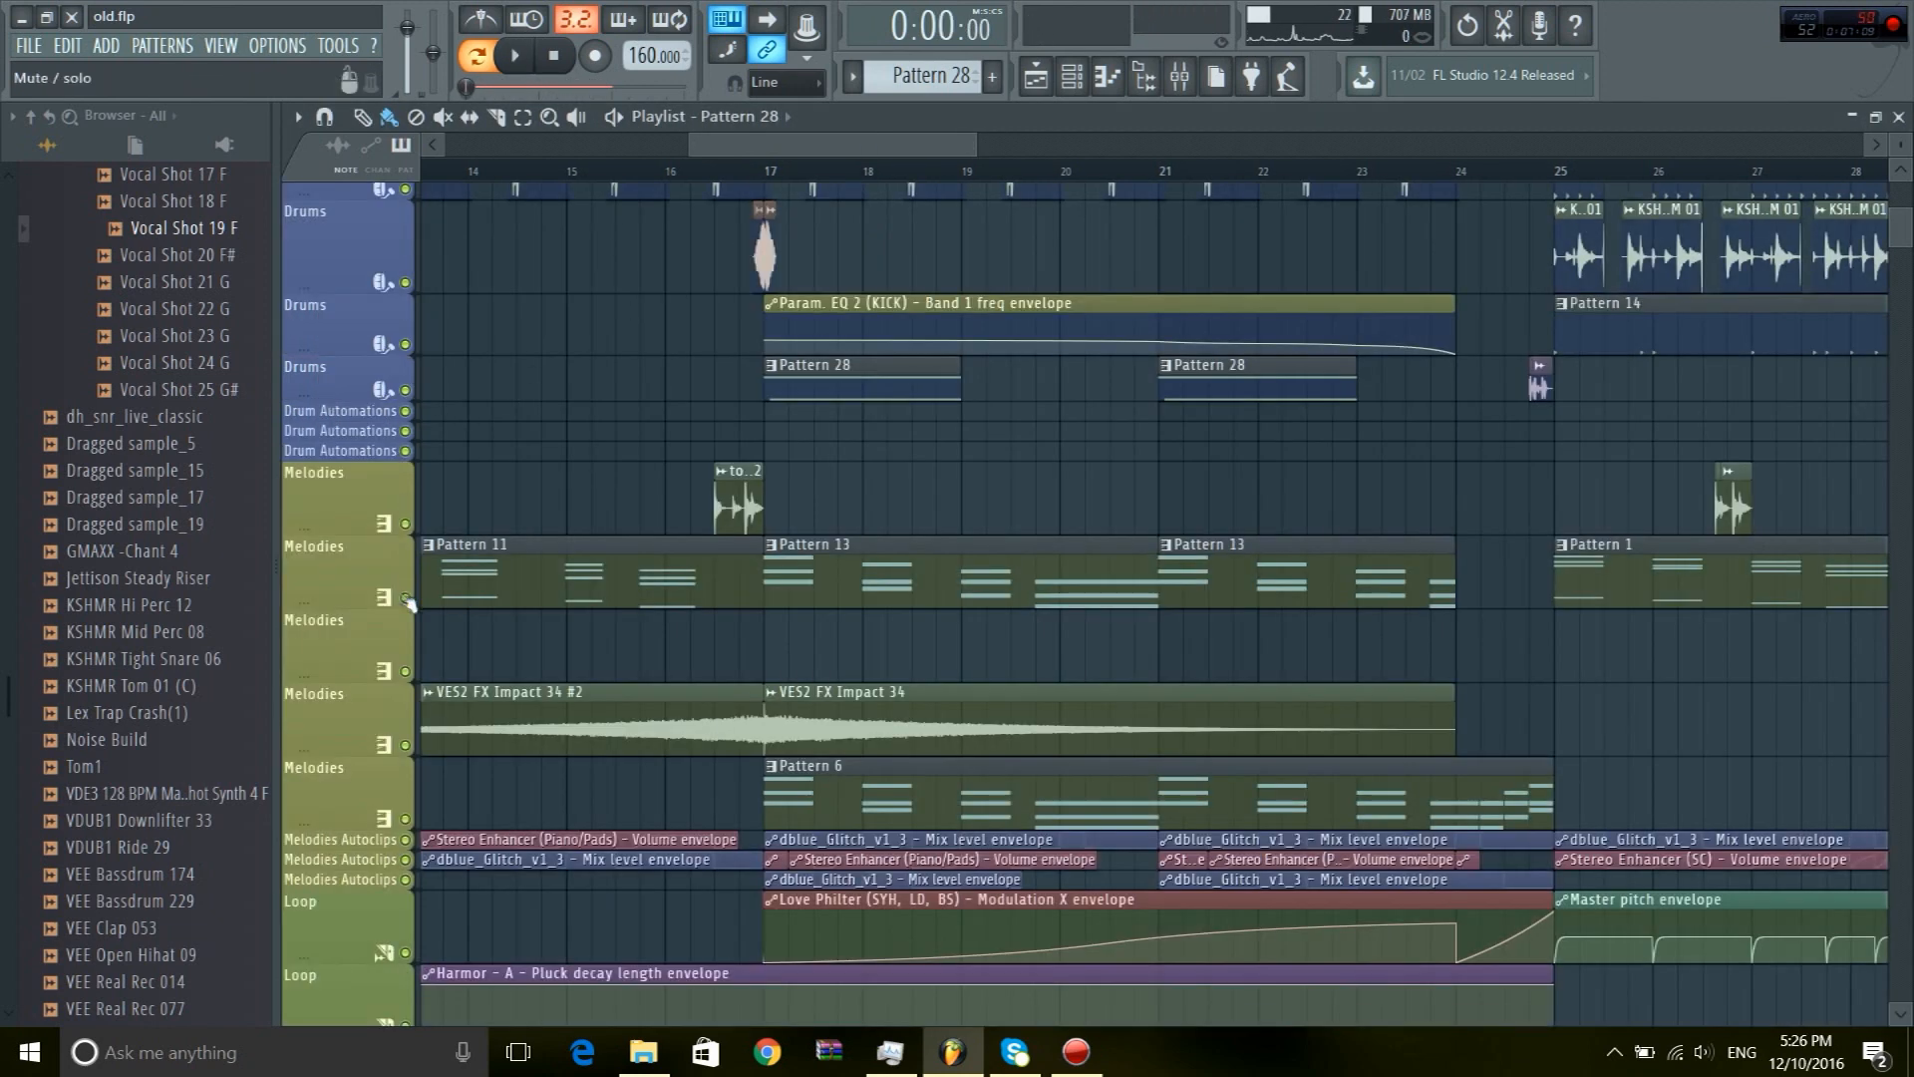
pyautogui.rightClick(405, 598)
pyautogui.click(770, 187)
pyautogui.press('space')
pyautogui.press('space')
pyautogui.rightClick(405, 598)
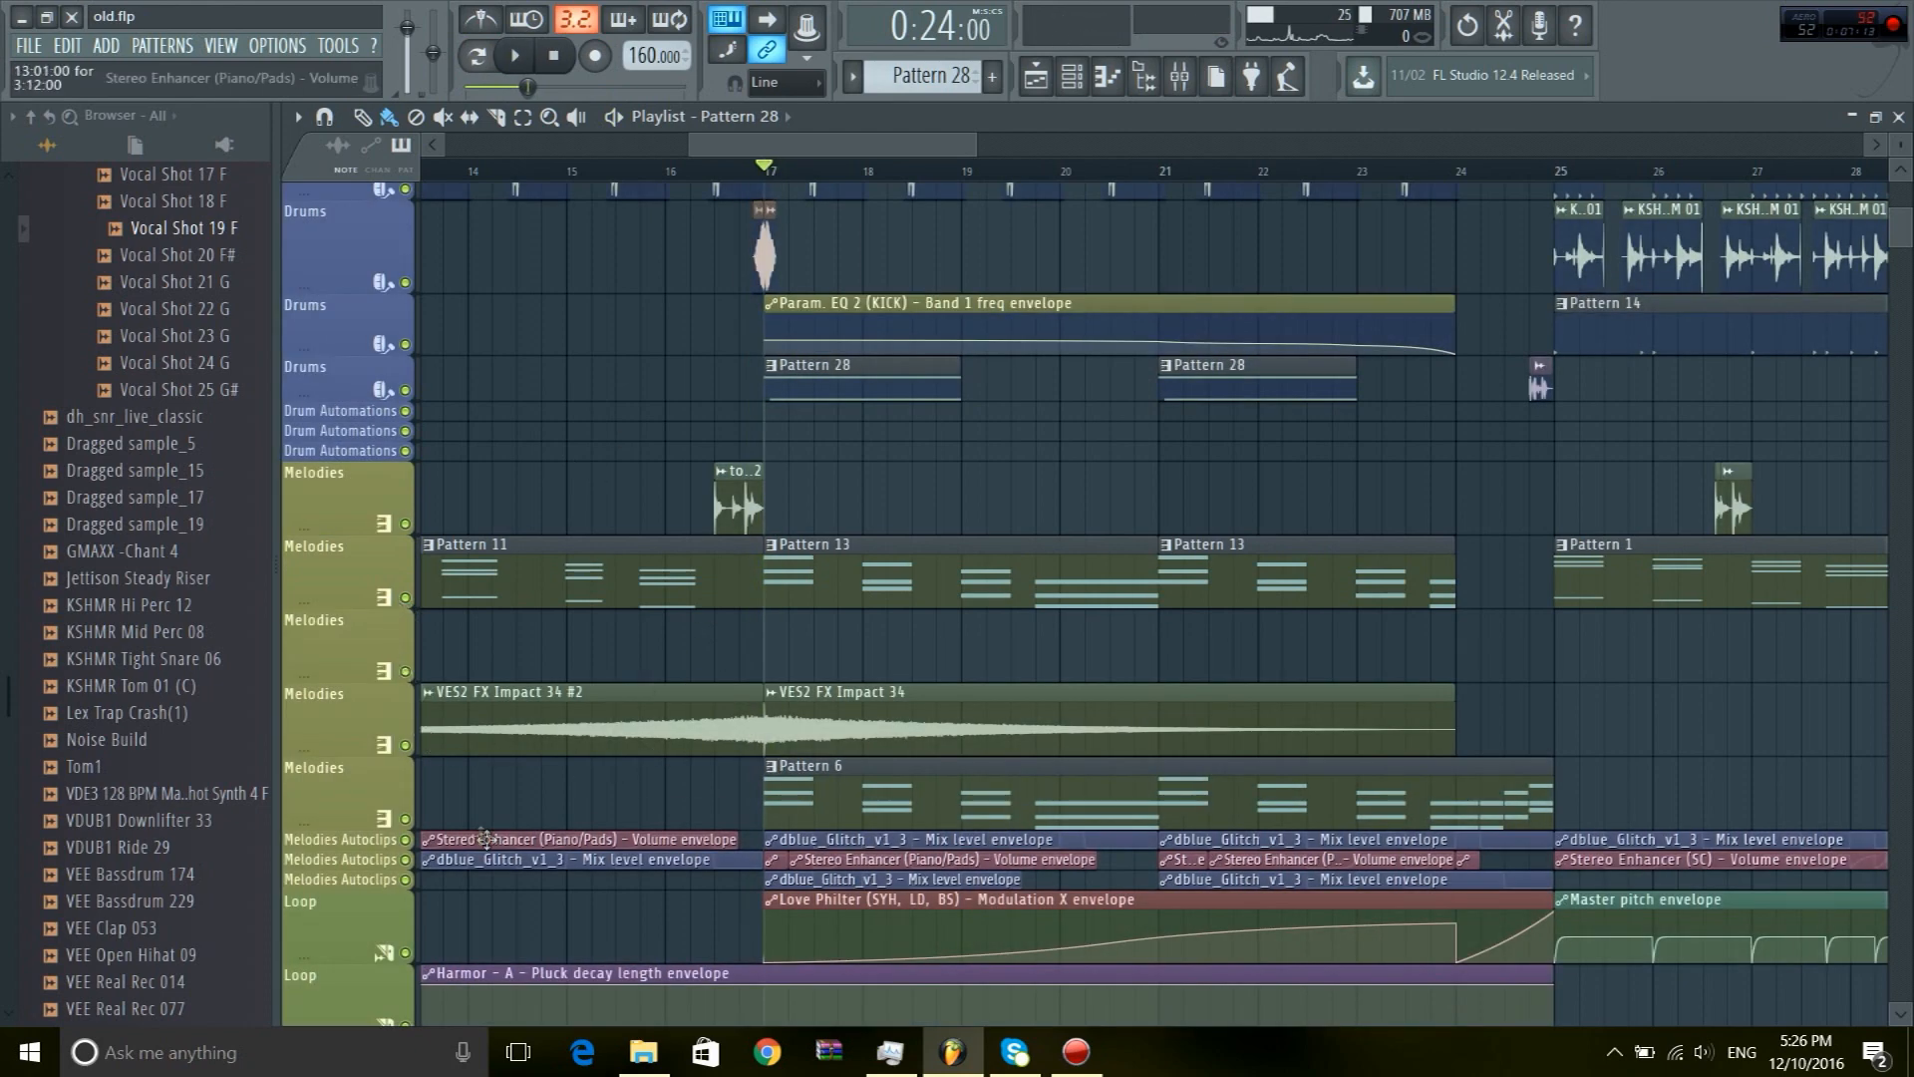
# Play the build-up from bar 17 while examining the SUB volume and Love Philter modulation envelopes, and stop playback
pyautogui.scroll(-3, 636, 704)
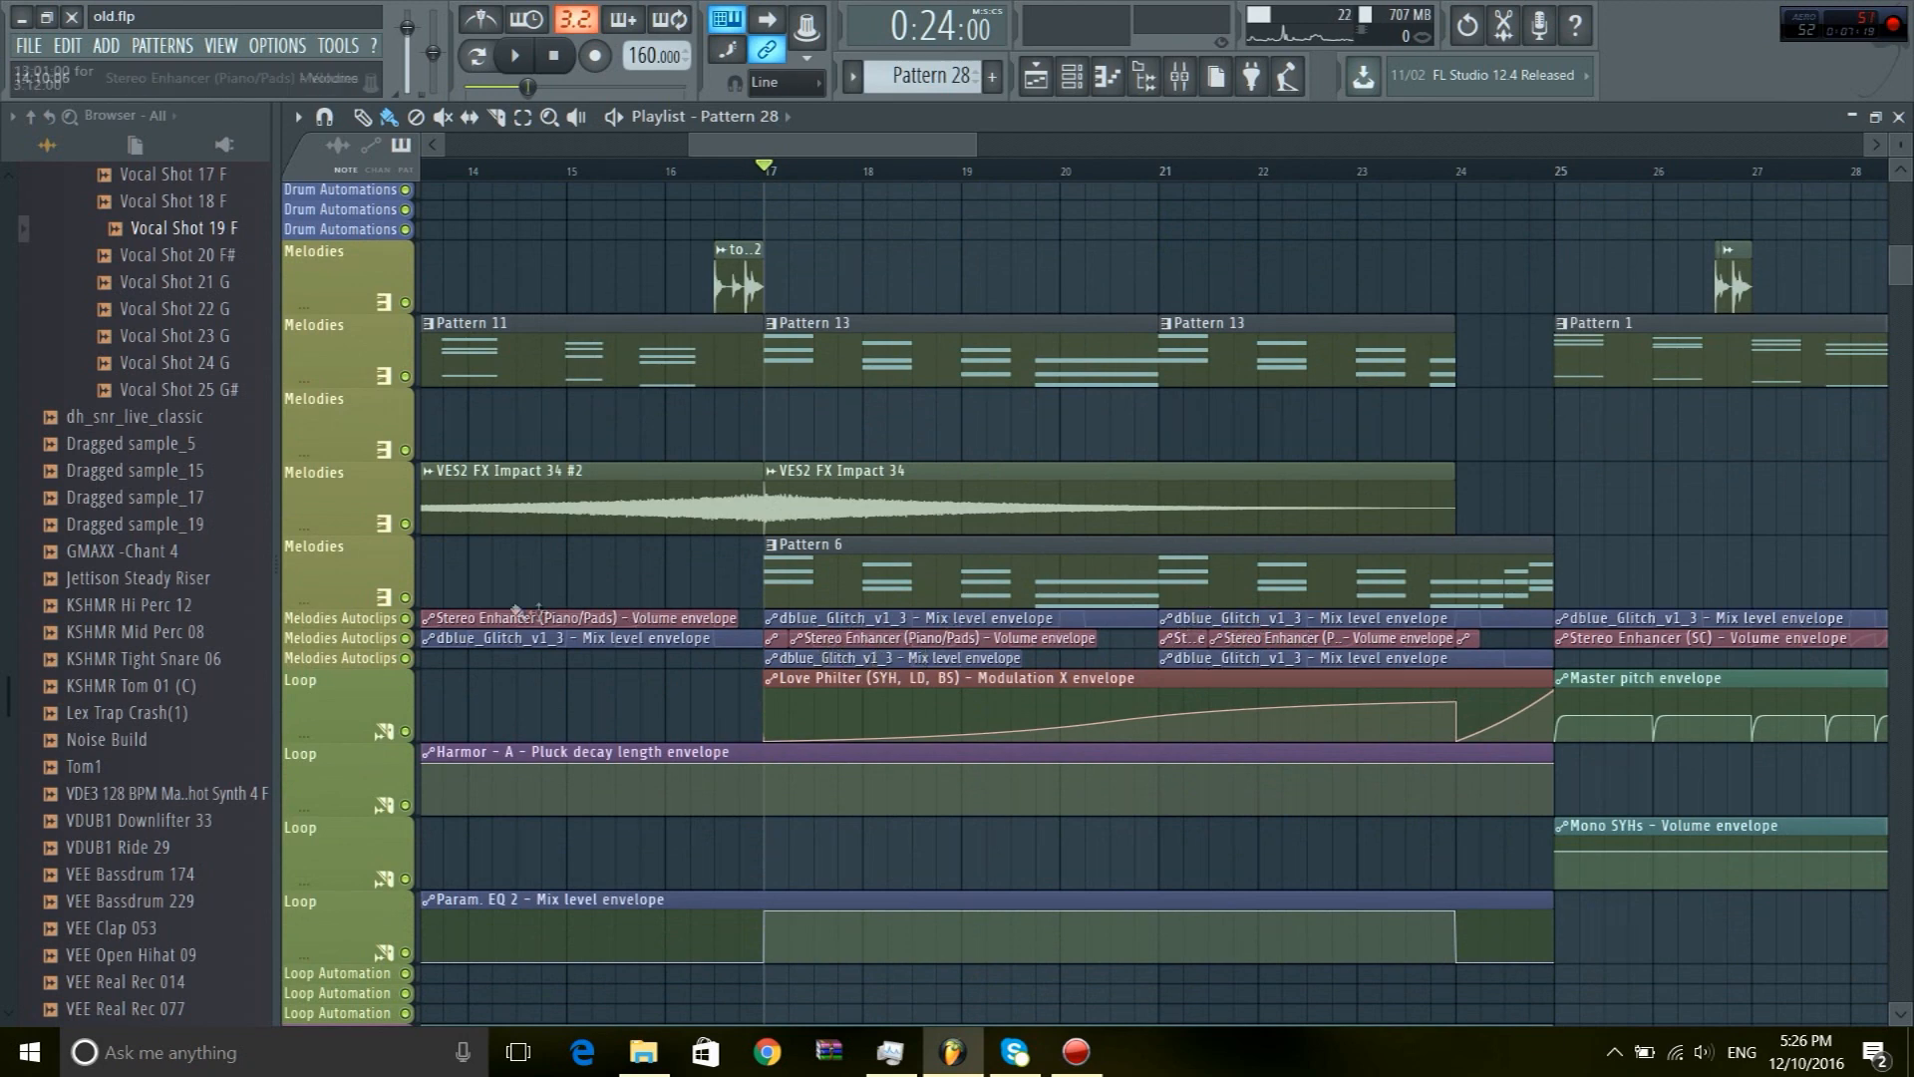
pyautogui.scroll(-3, 855, 753)
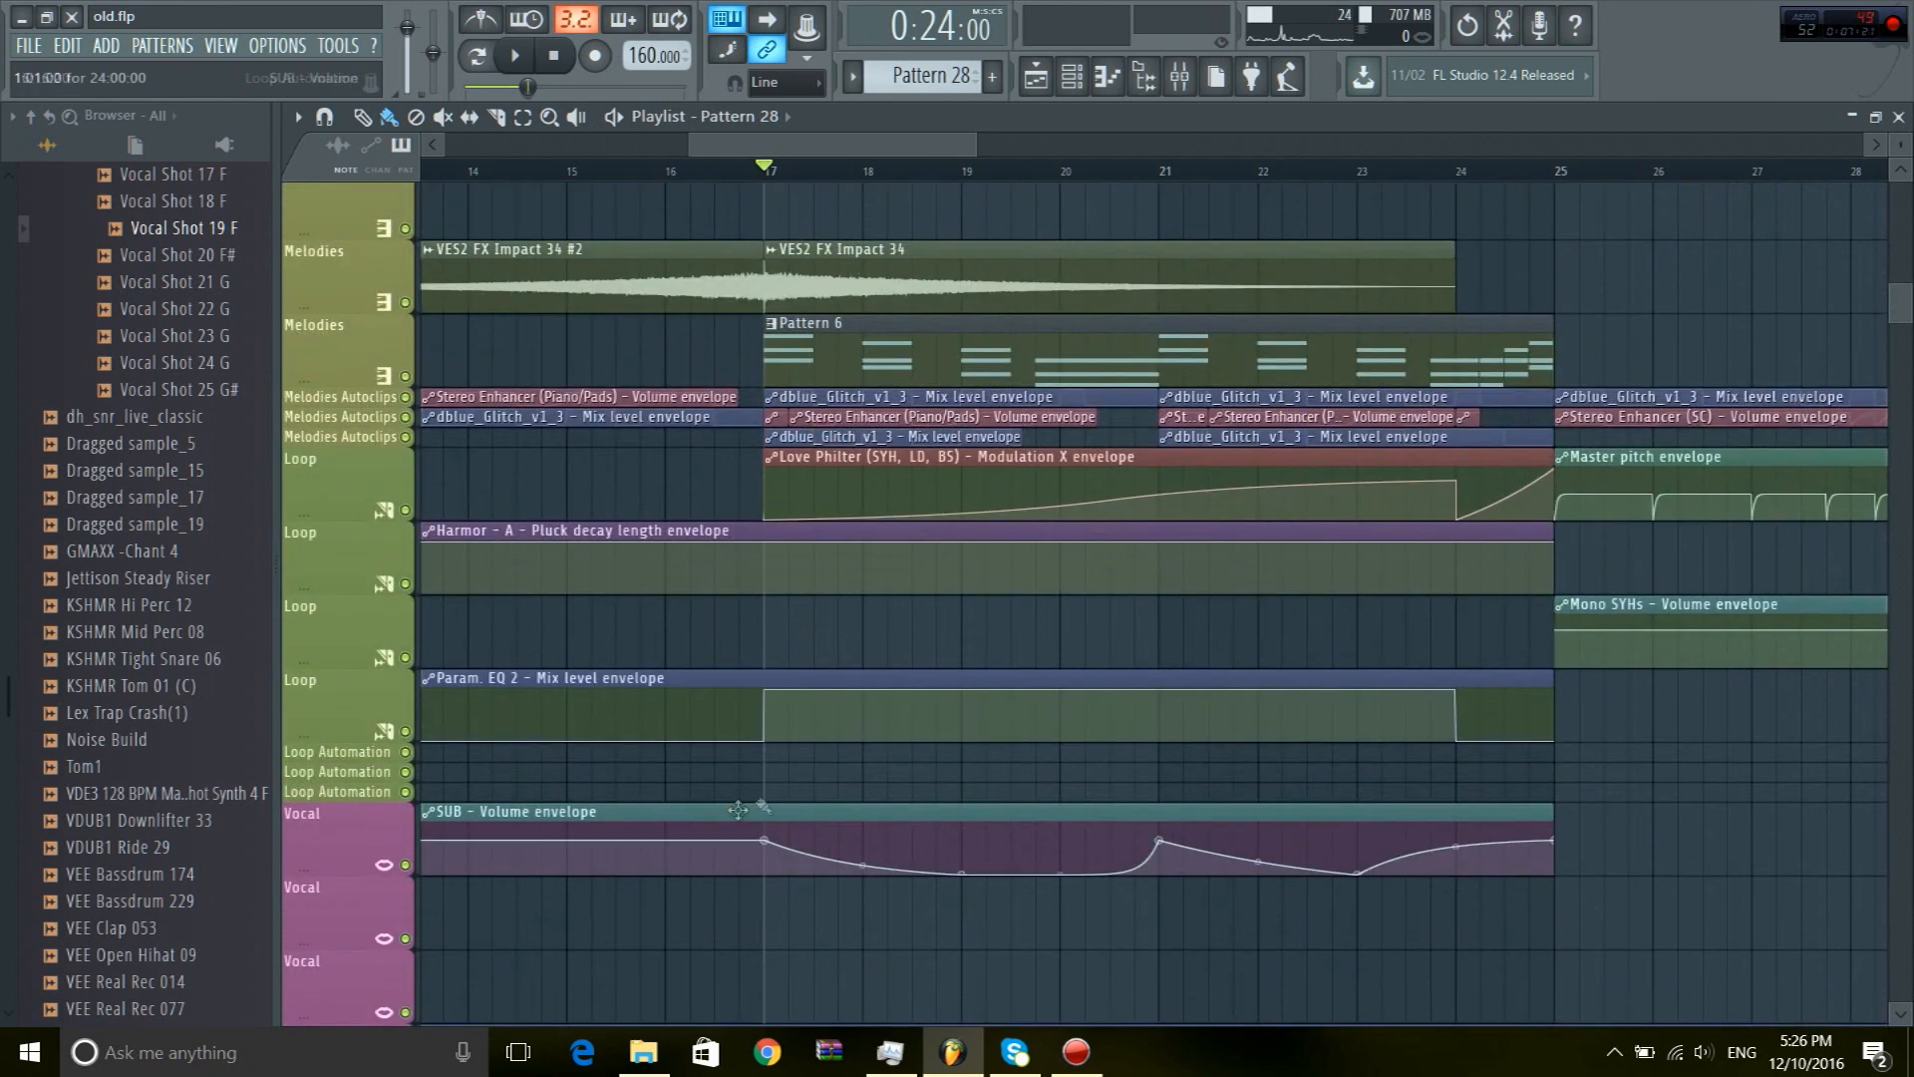
pyautogui.press('space')
pyautogui.scroll(3, 902, 738)
pyautogui.scroll(-3, 922, 757)
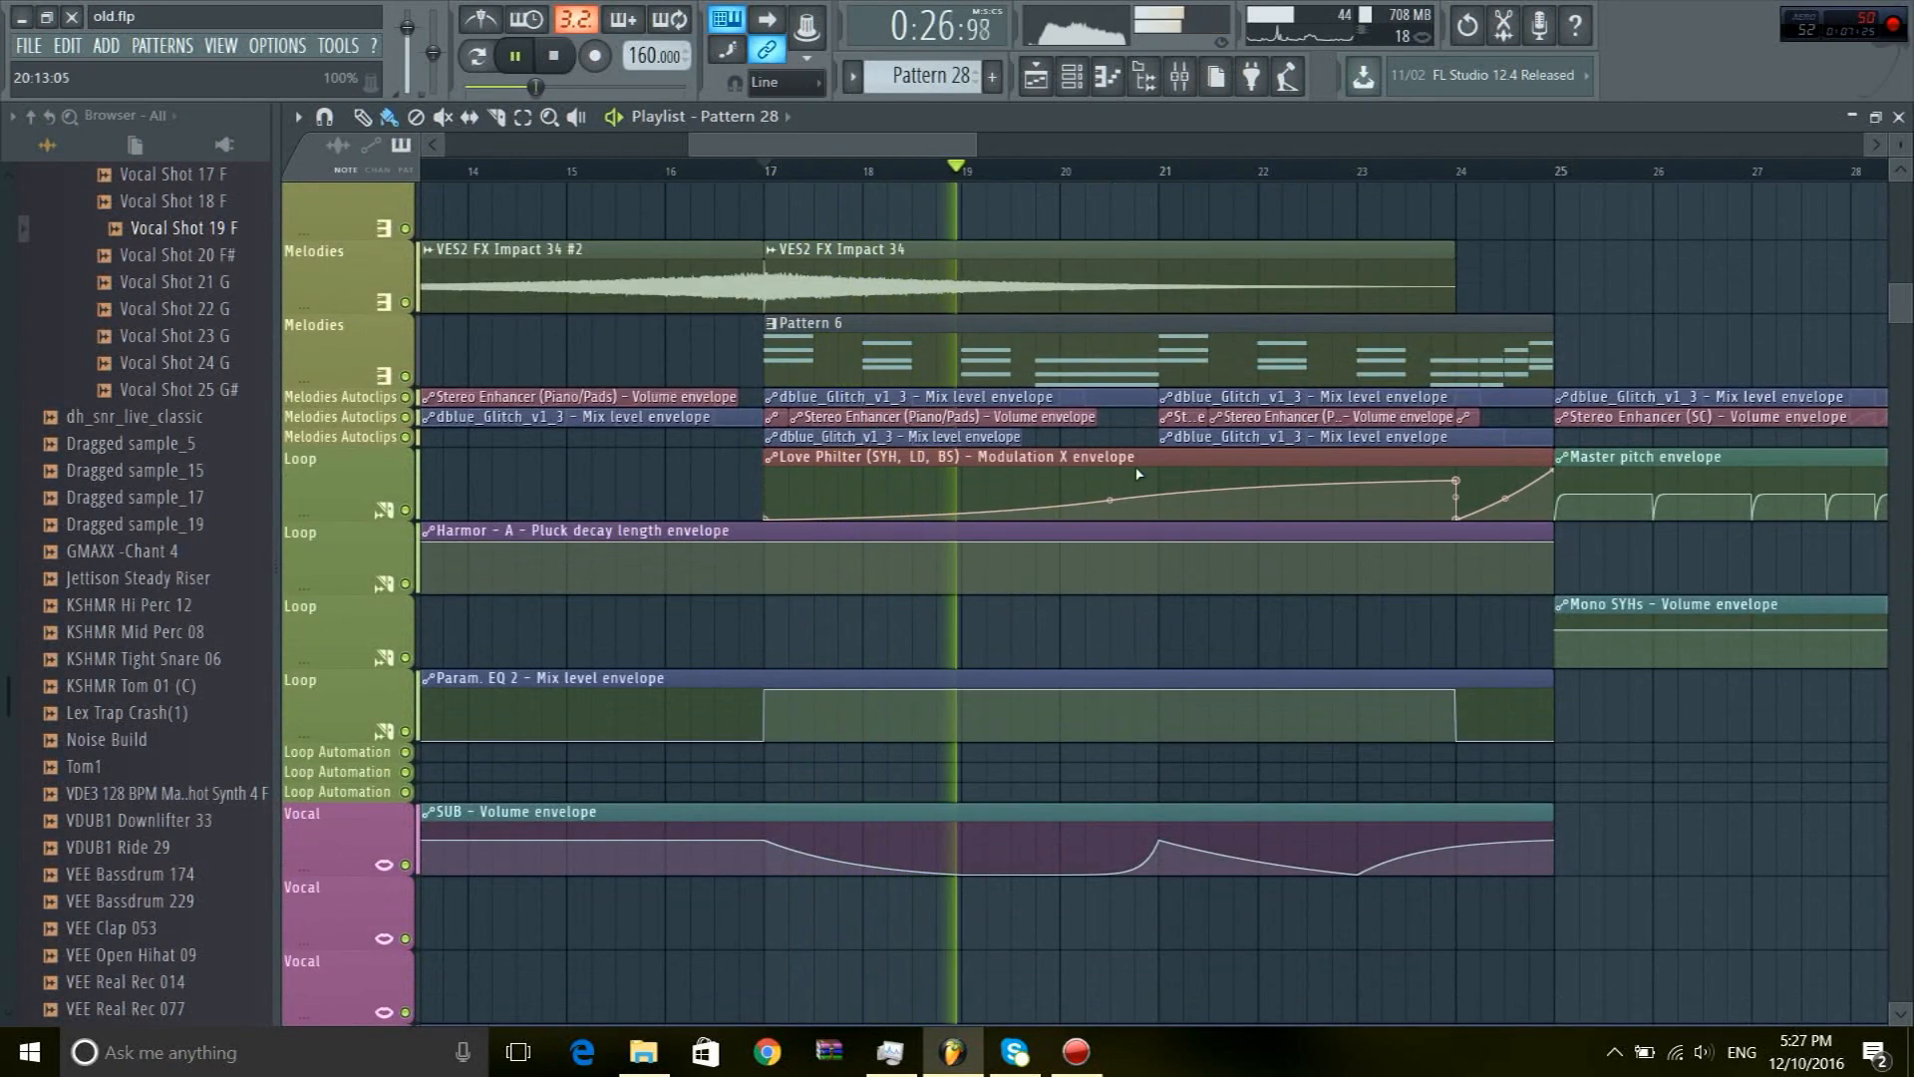
pyautogui.scroll(-1, 1176, 178)
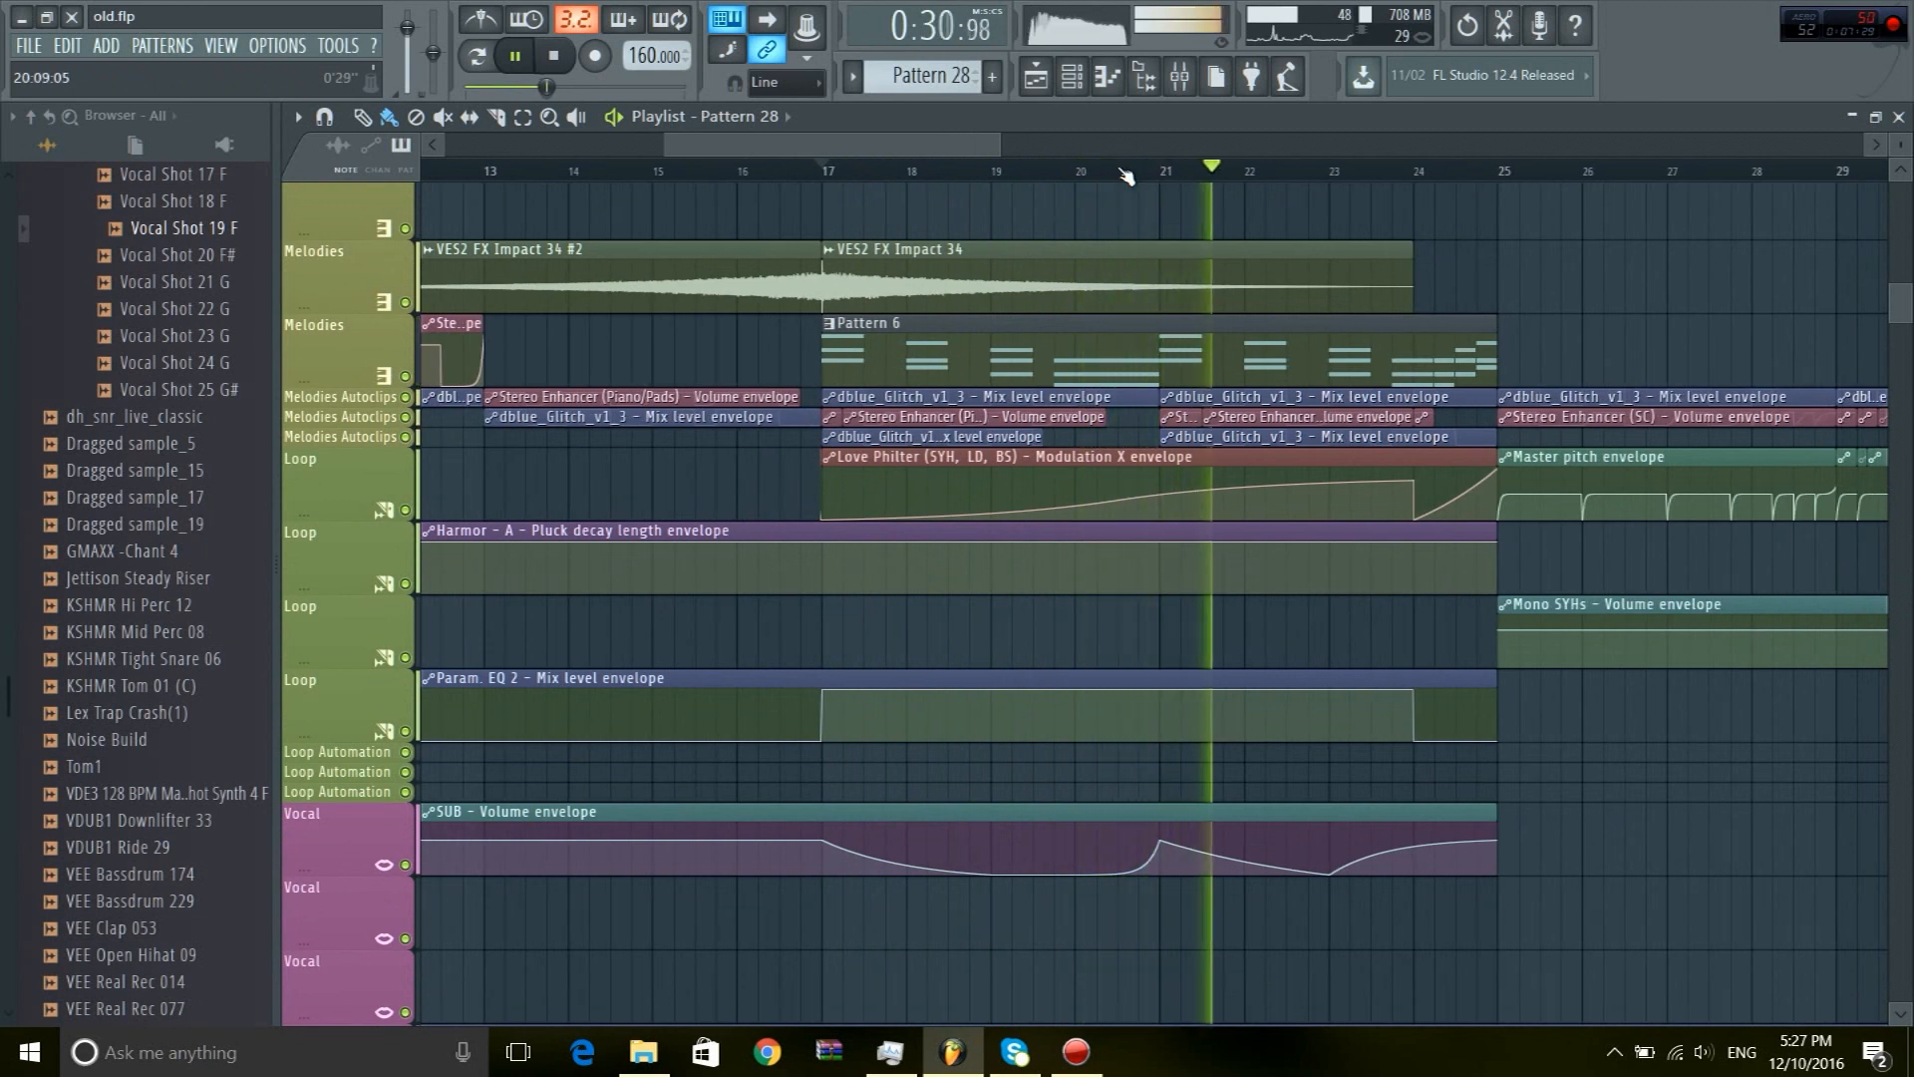
pyautogui.press('space')
# Replay the build-up from late in bar 19 to hear the Love Philter modulation, and stop playback
pyautogui.click(1012, 171)
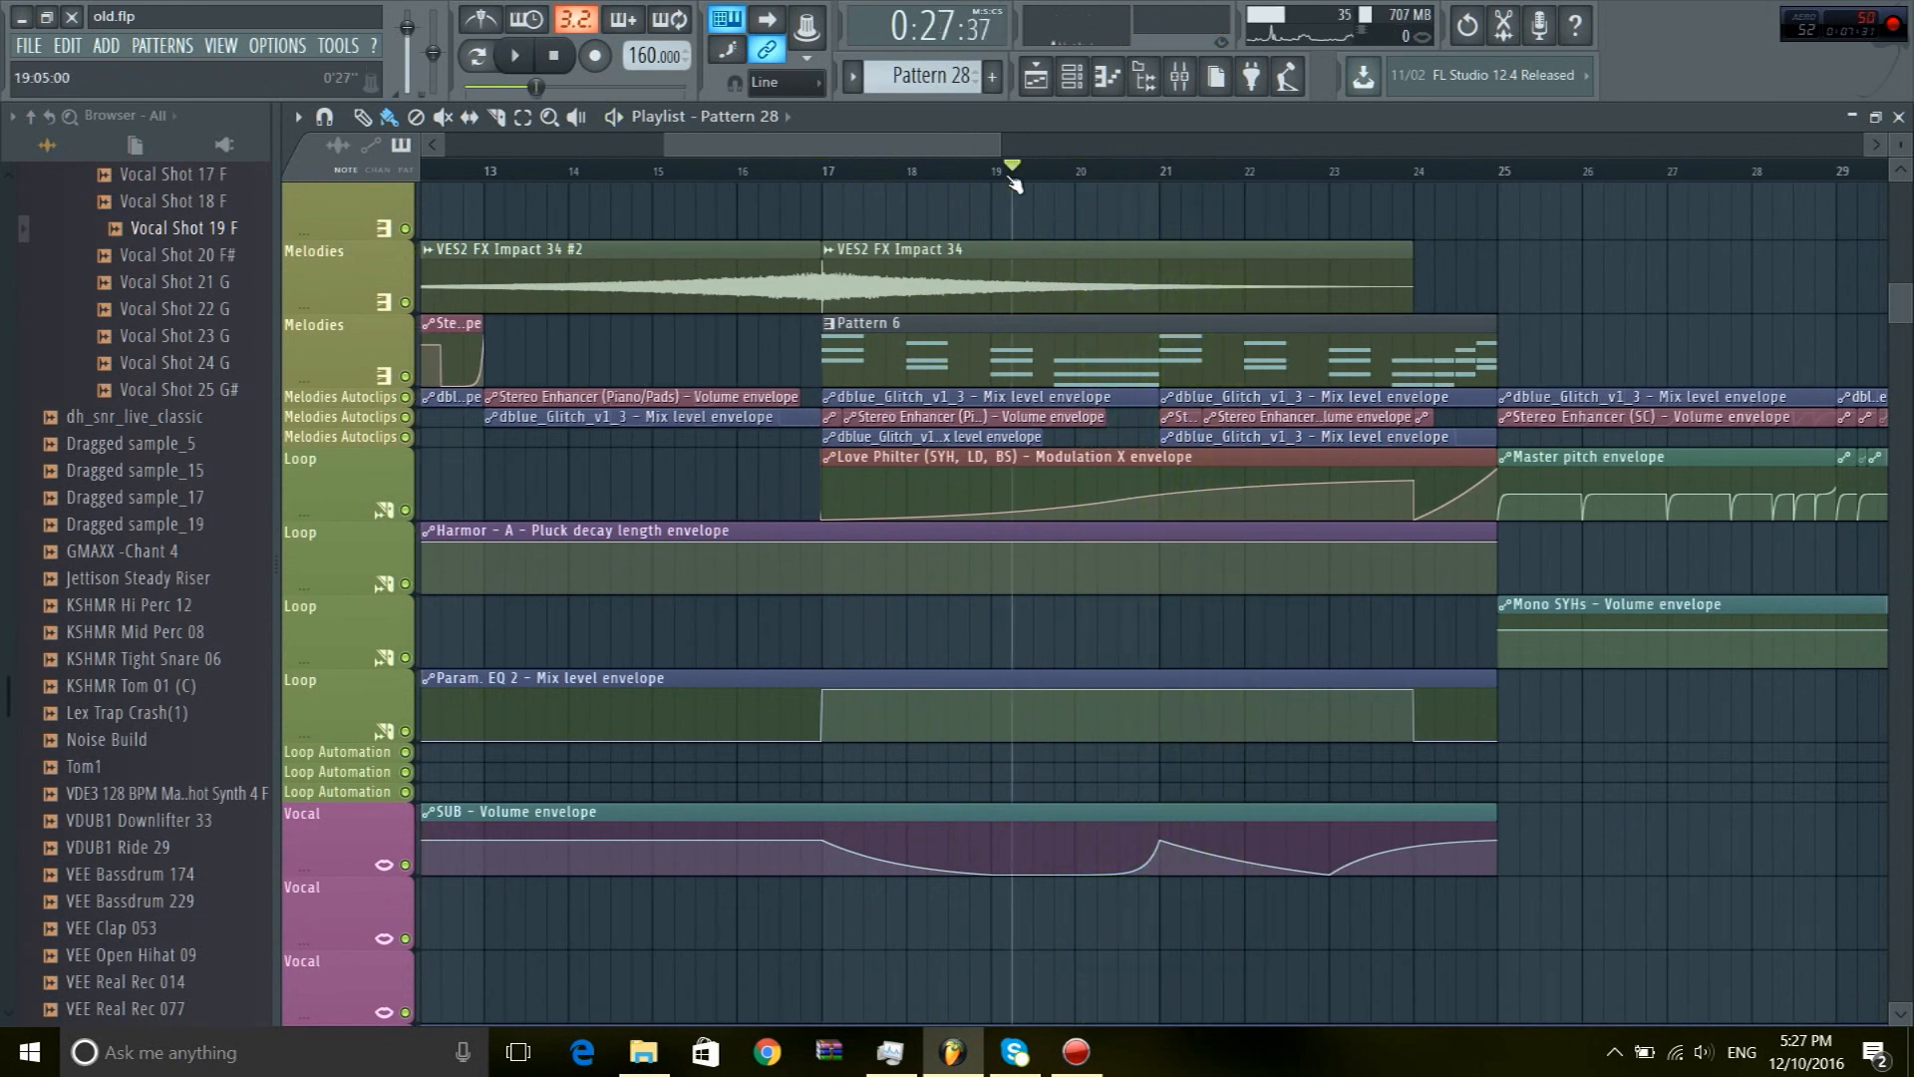
pyautogui.click(830, 179)
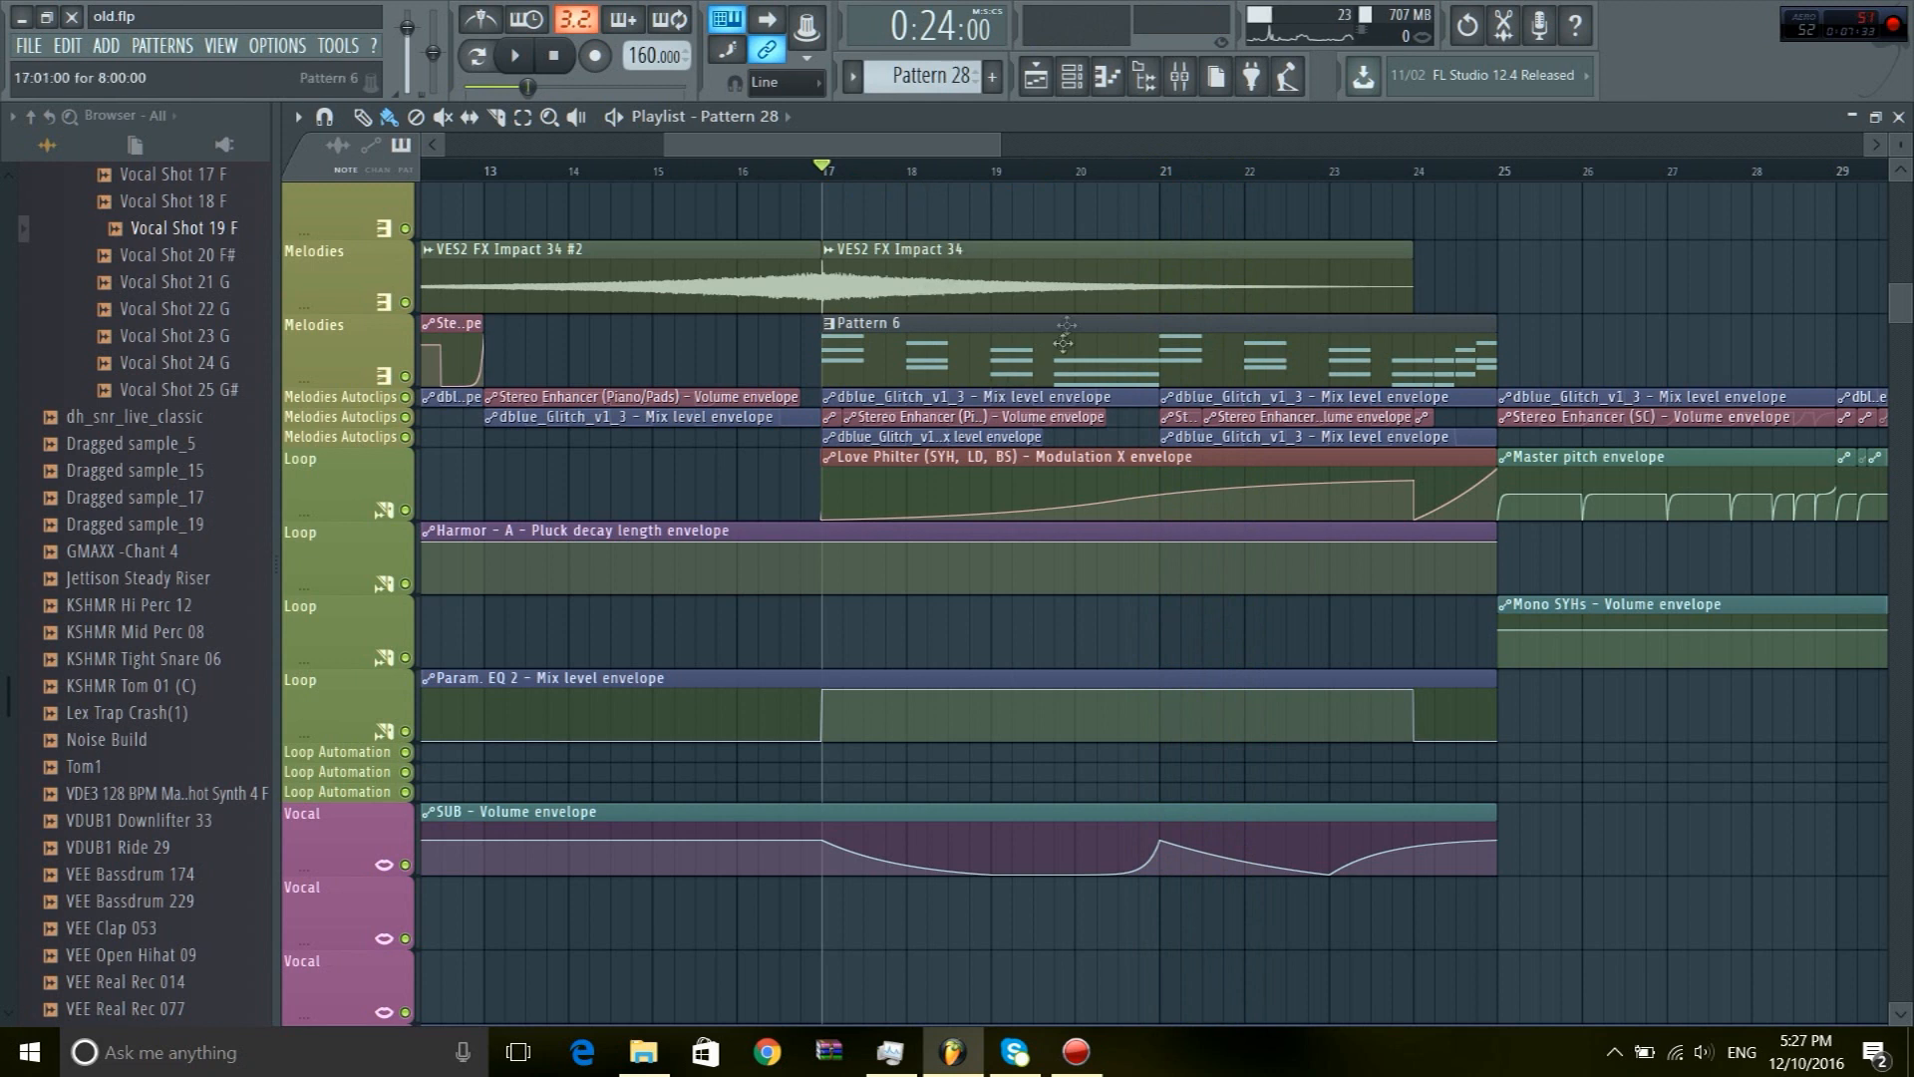
pyautogui.click(1053, 177)
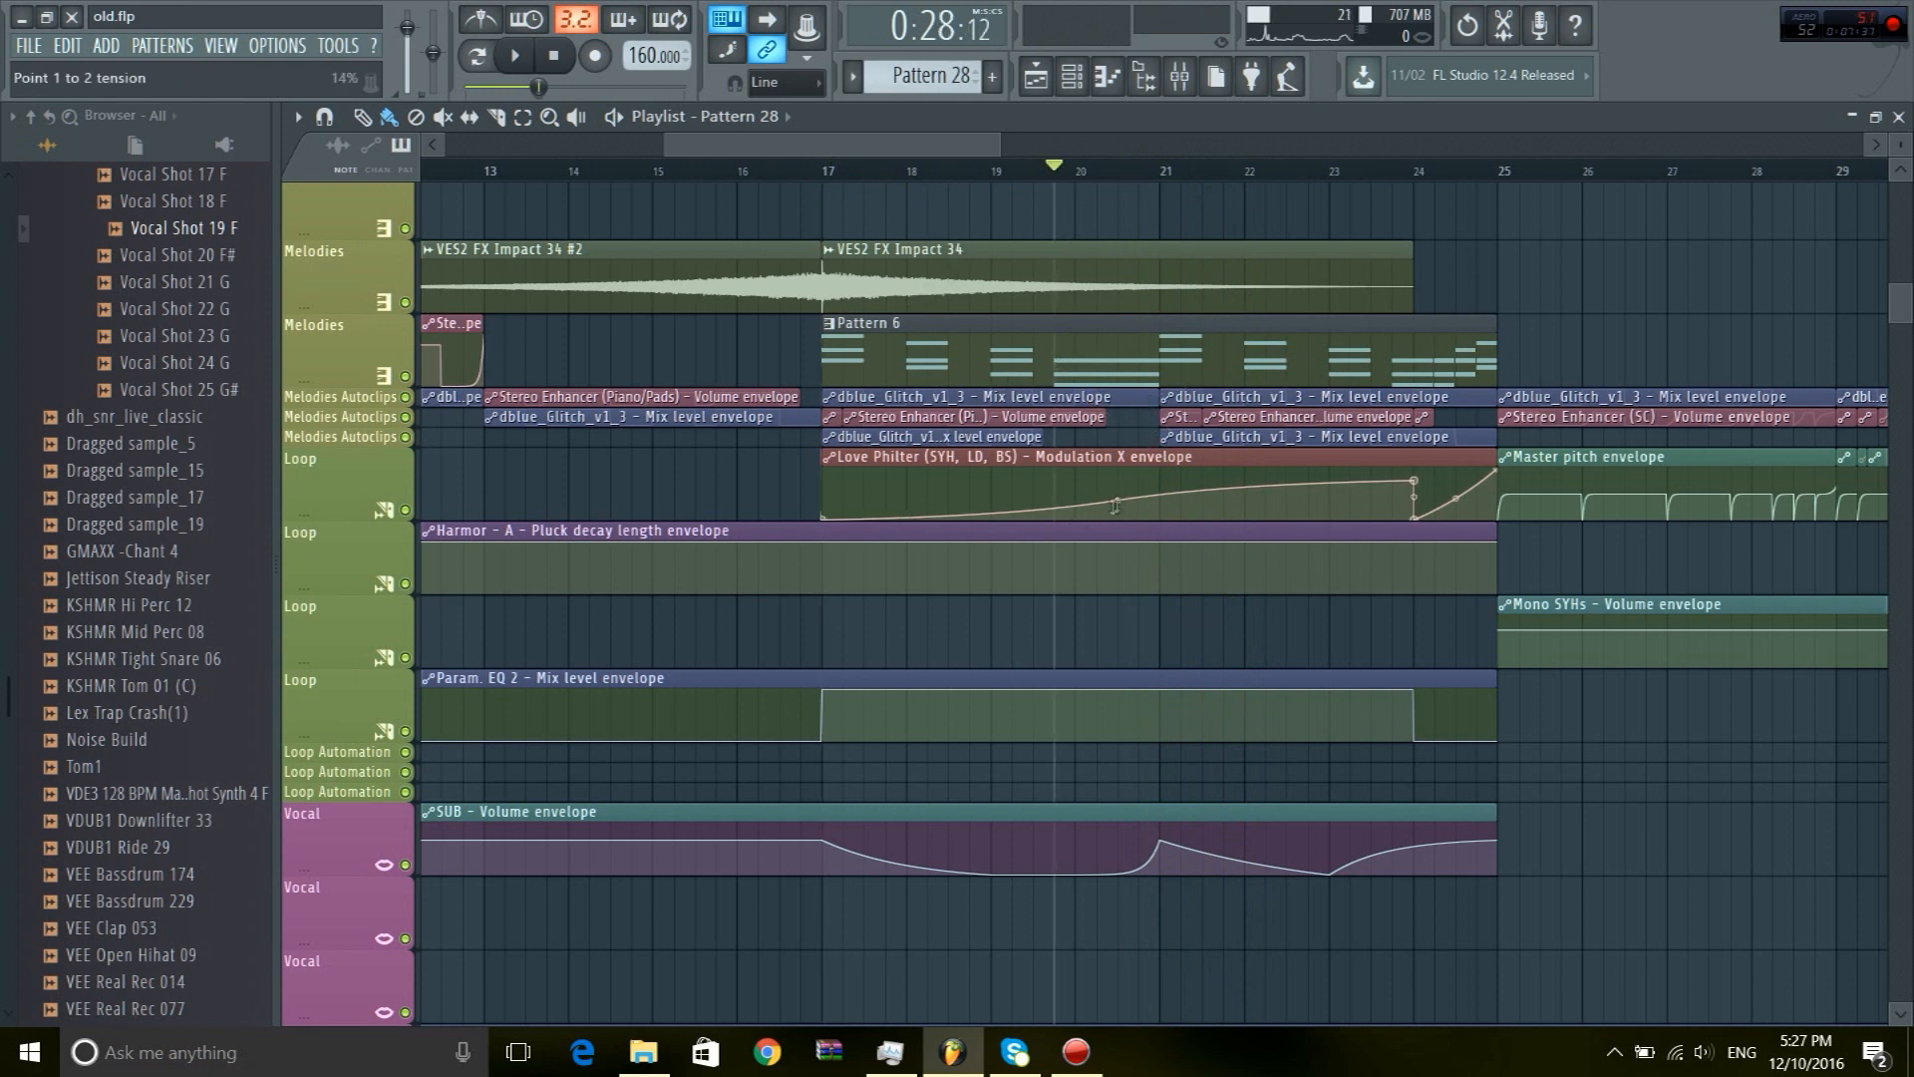
pyautogui.press('space')
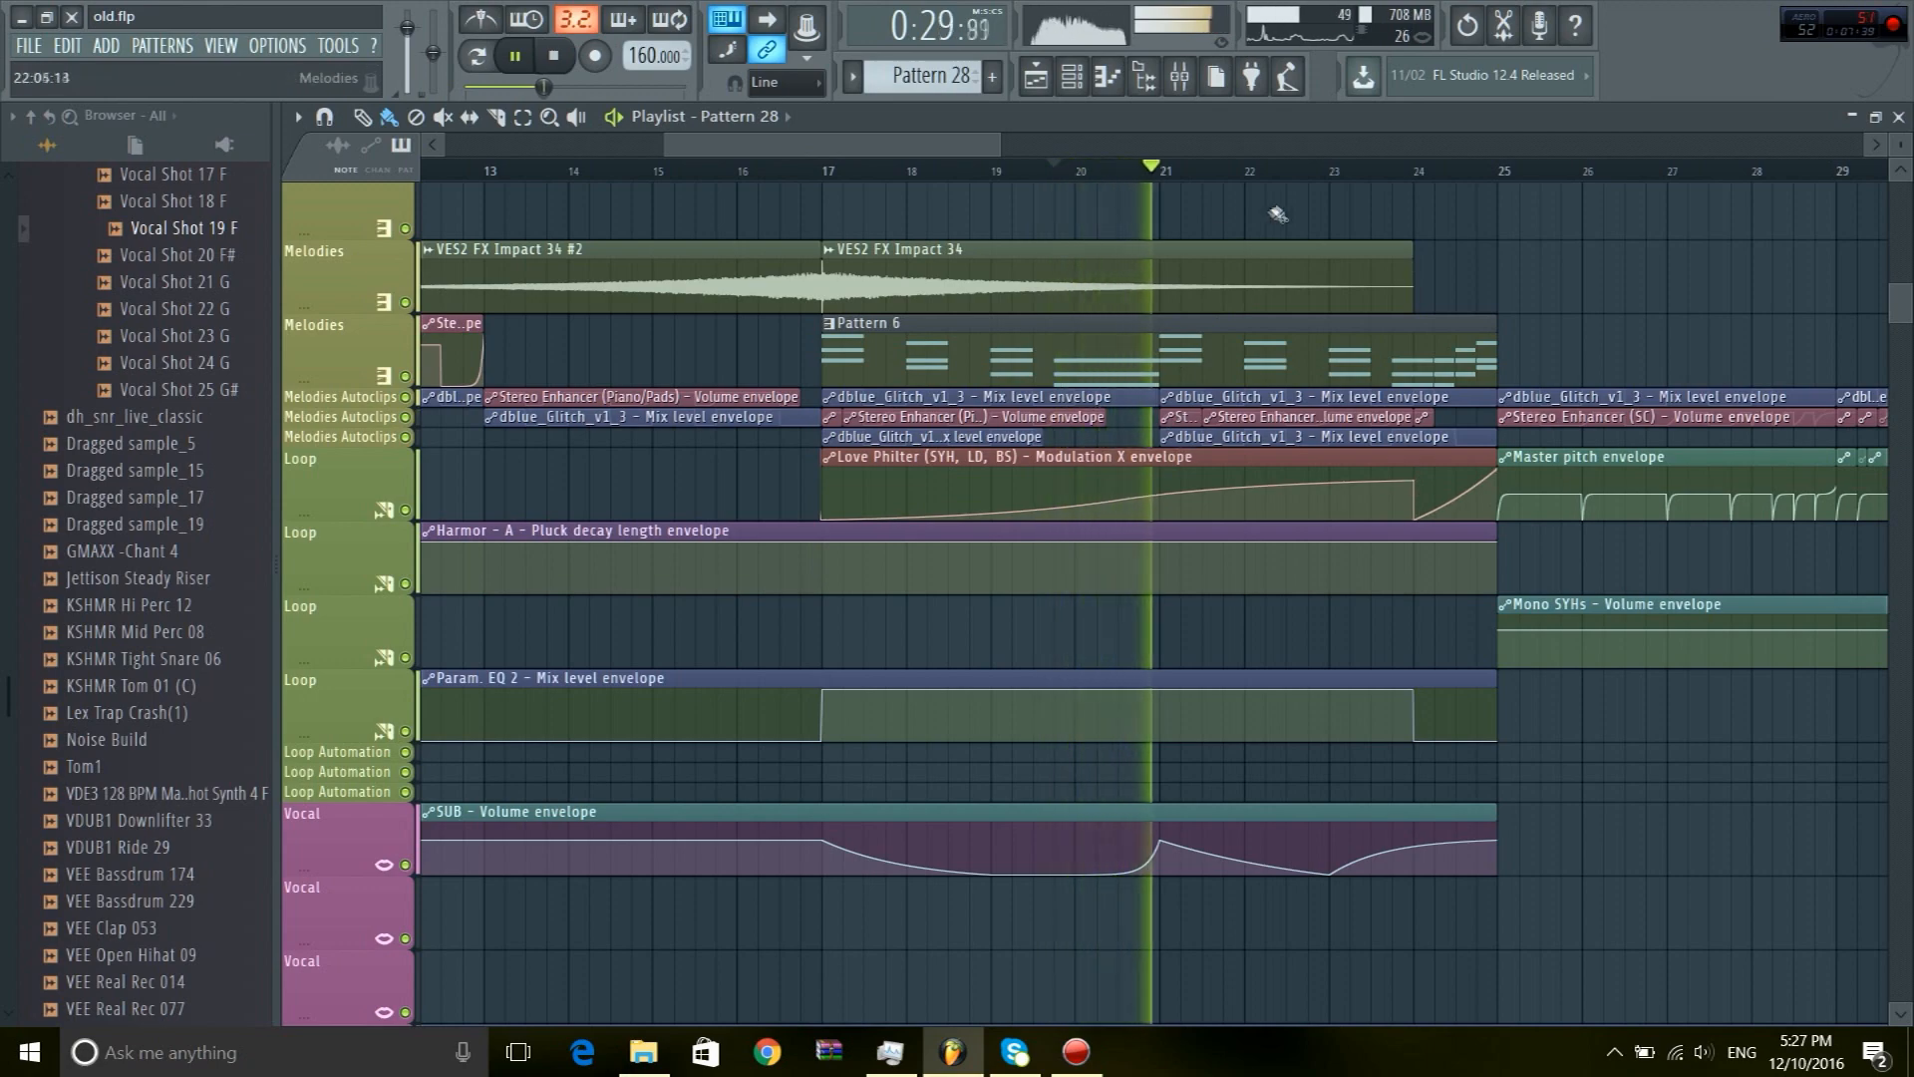
pyautogui.press('space')
# Play the end of the build-up from bar 23 with the drum and melody clips in view, and stop playback
pyautogui.scroll(2, 1273, 215)
pyautogui.scroll(3, 1431, 229)
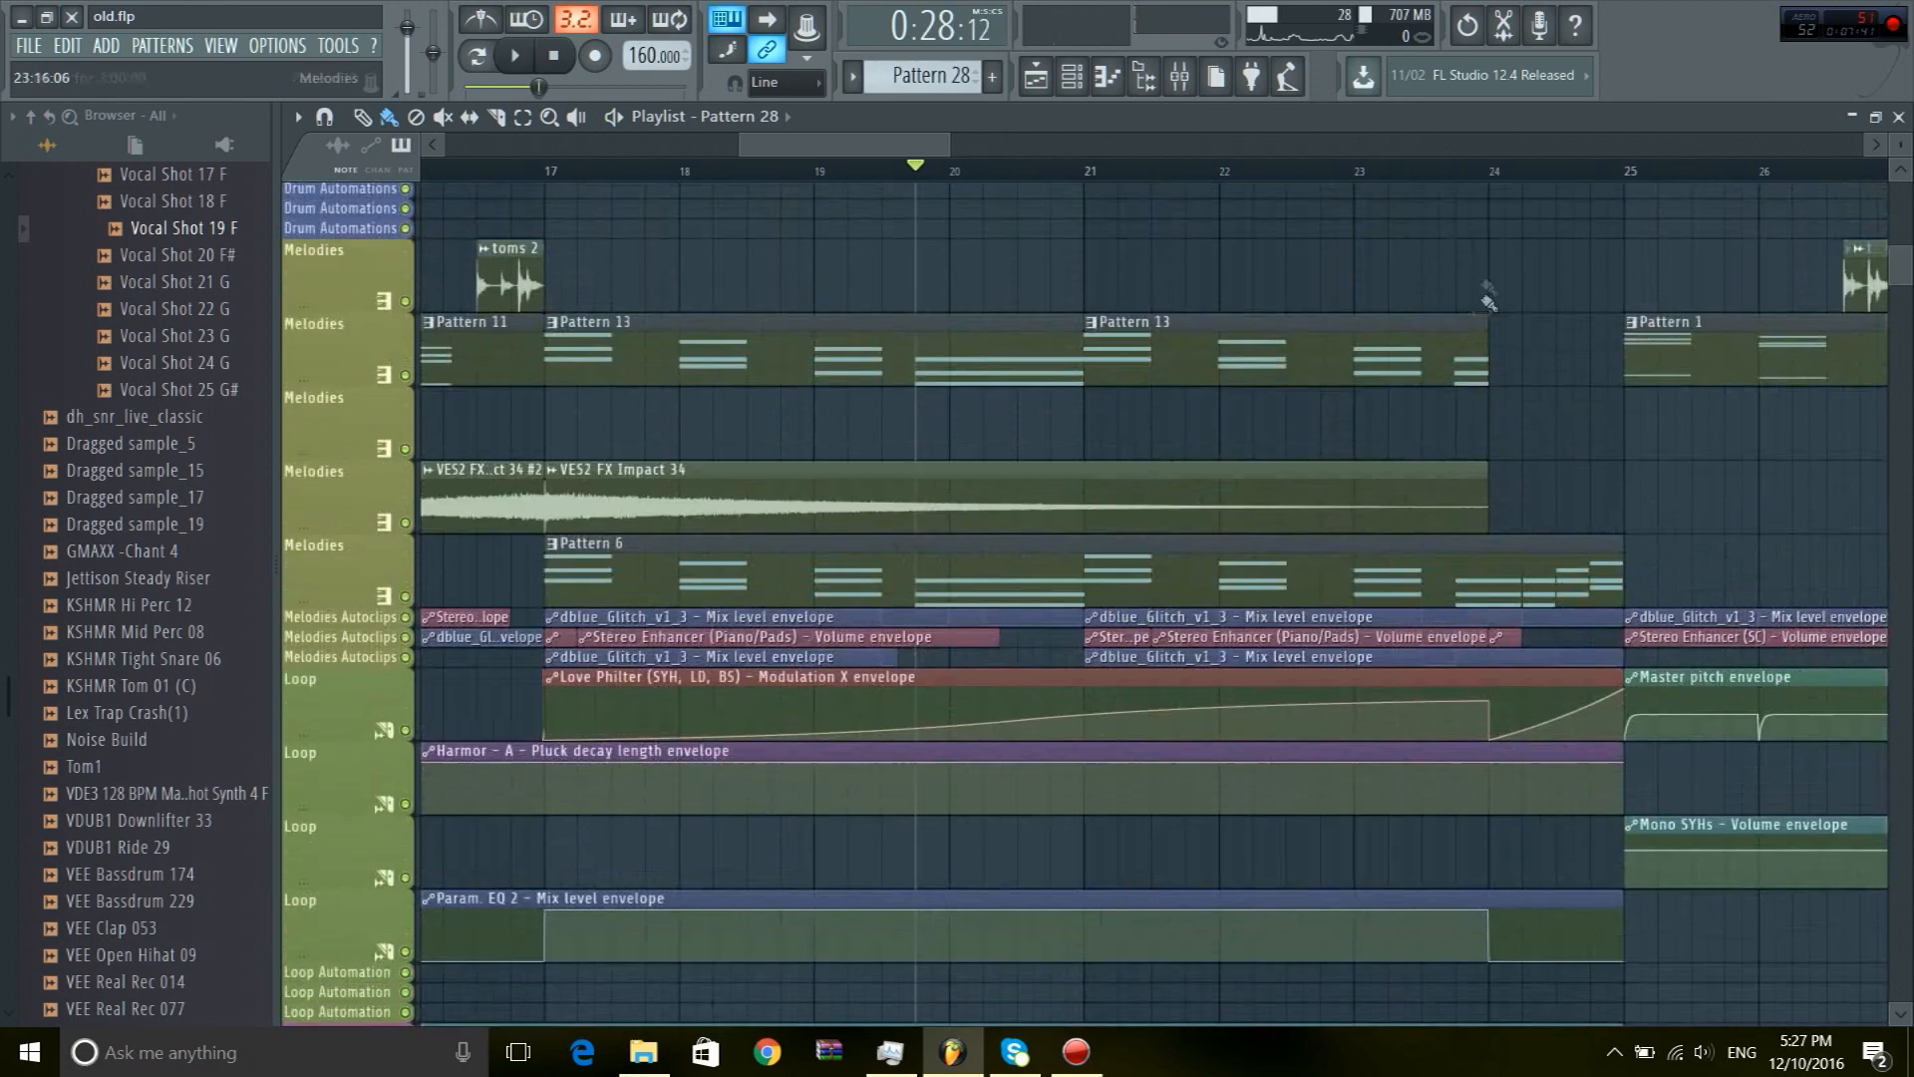
pyautogui.scroll(5, 1405, 299)
pyautogui.scroll(-4, 1366, 279)
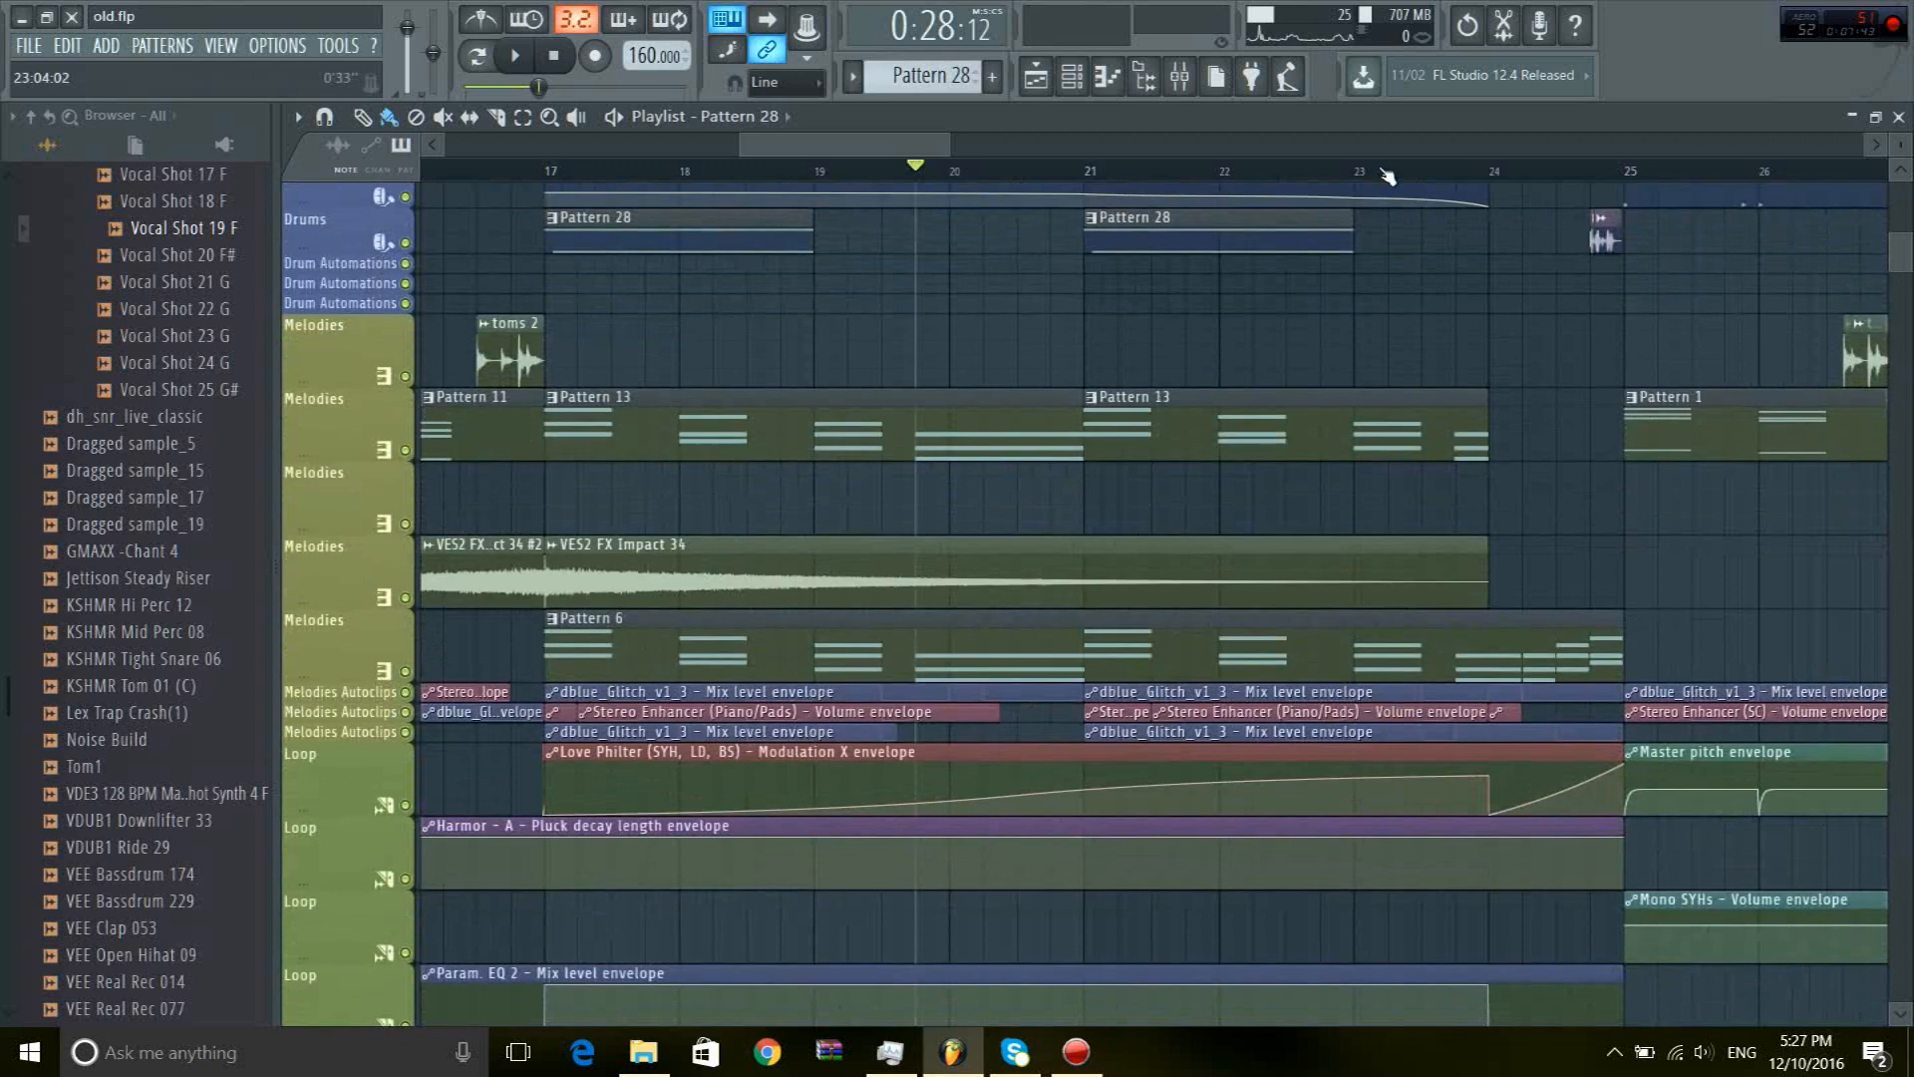
pyautogui.scroll(6, 1389, 176)
pyautogui.scroll(-1, 1365, 182)
pyautogui.scroll(-2, 1365, 185)
pyautogui.click(1353, 177)
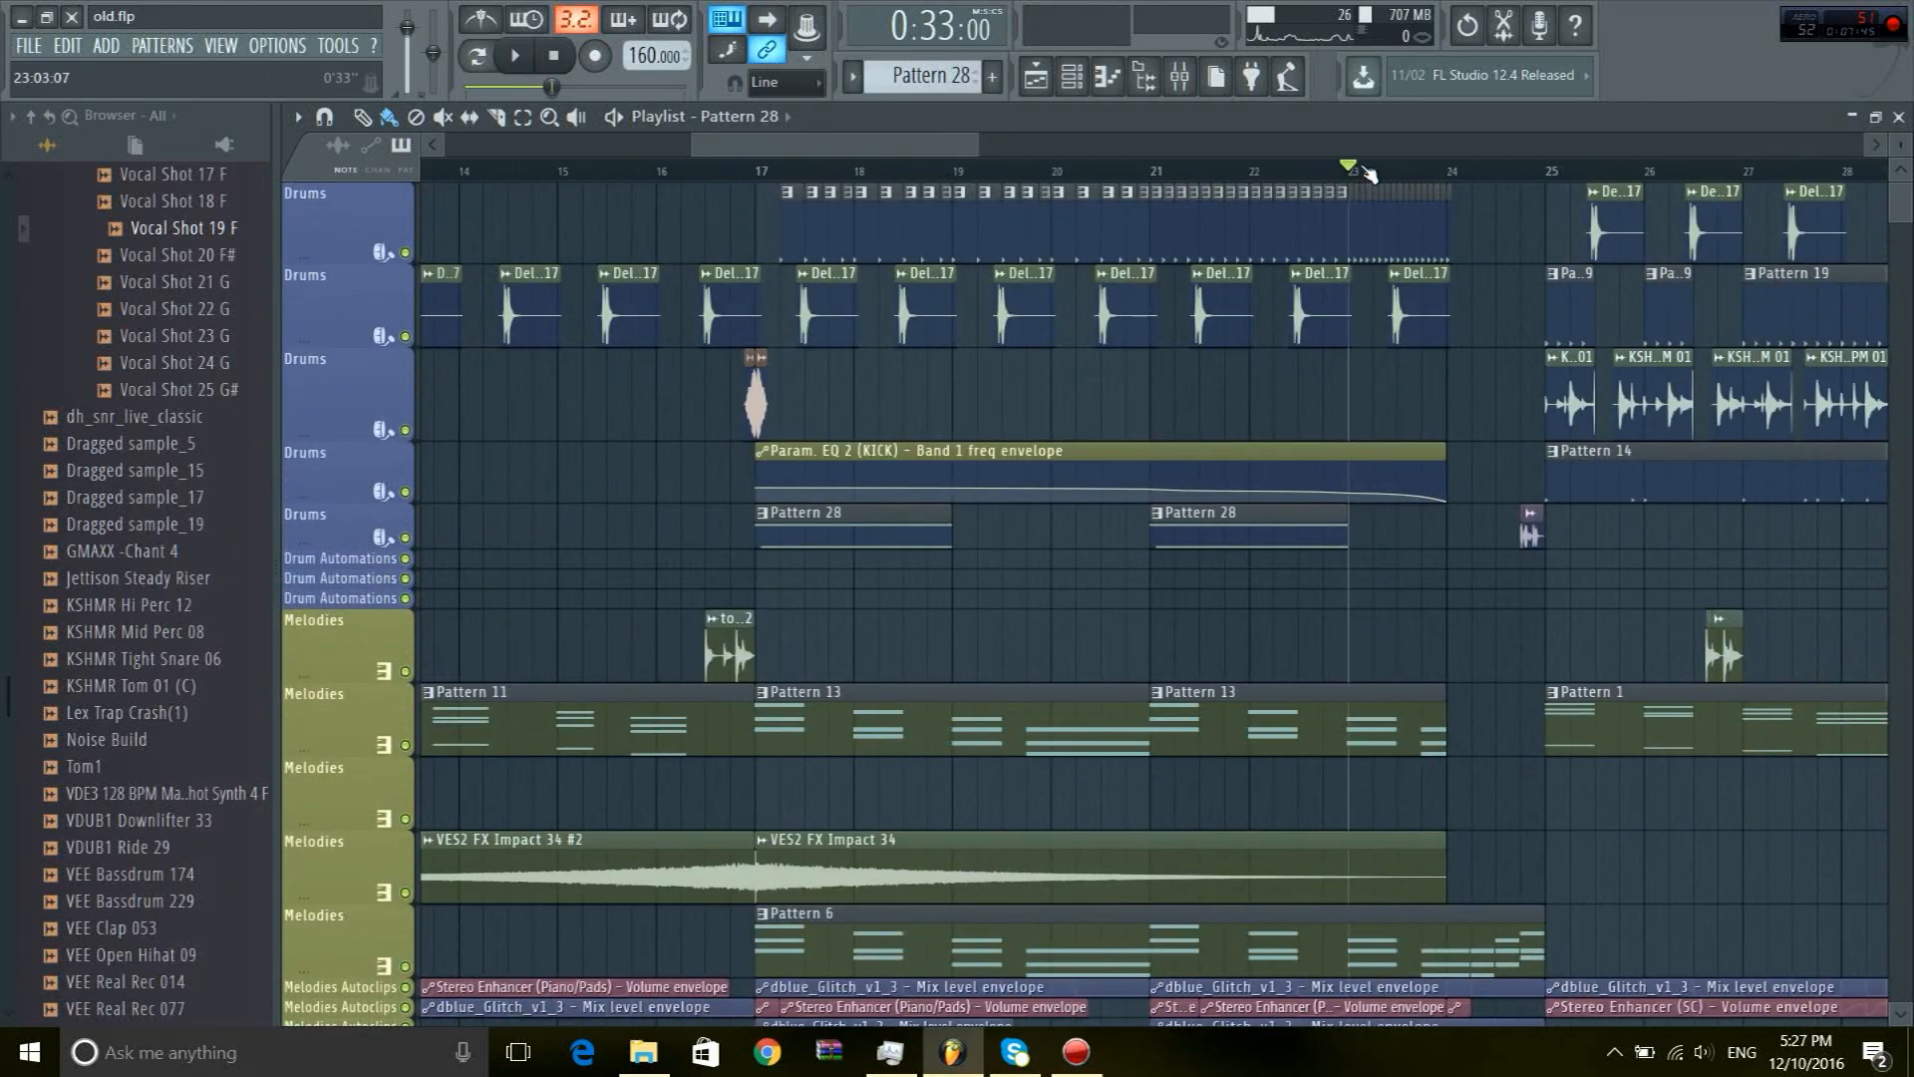
pyautogui.press('space')
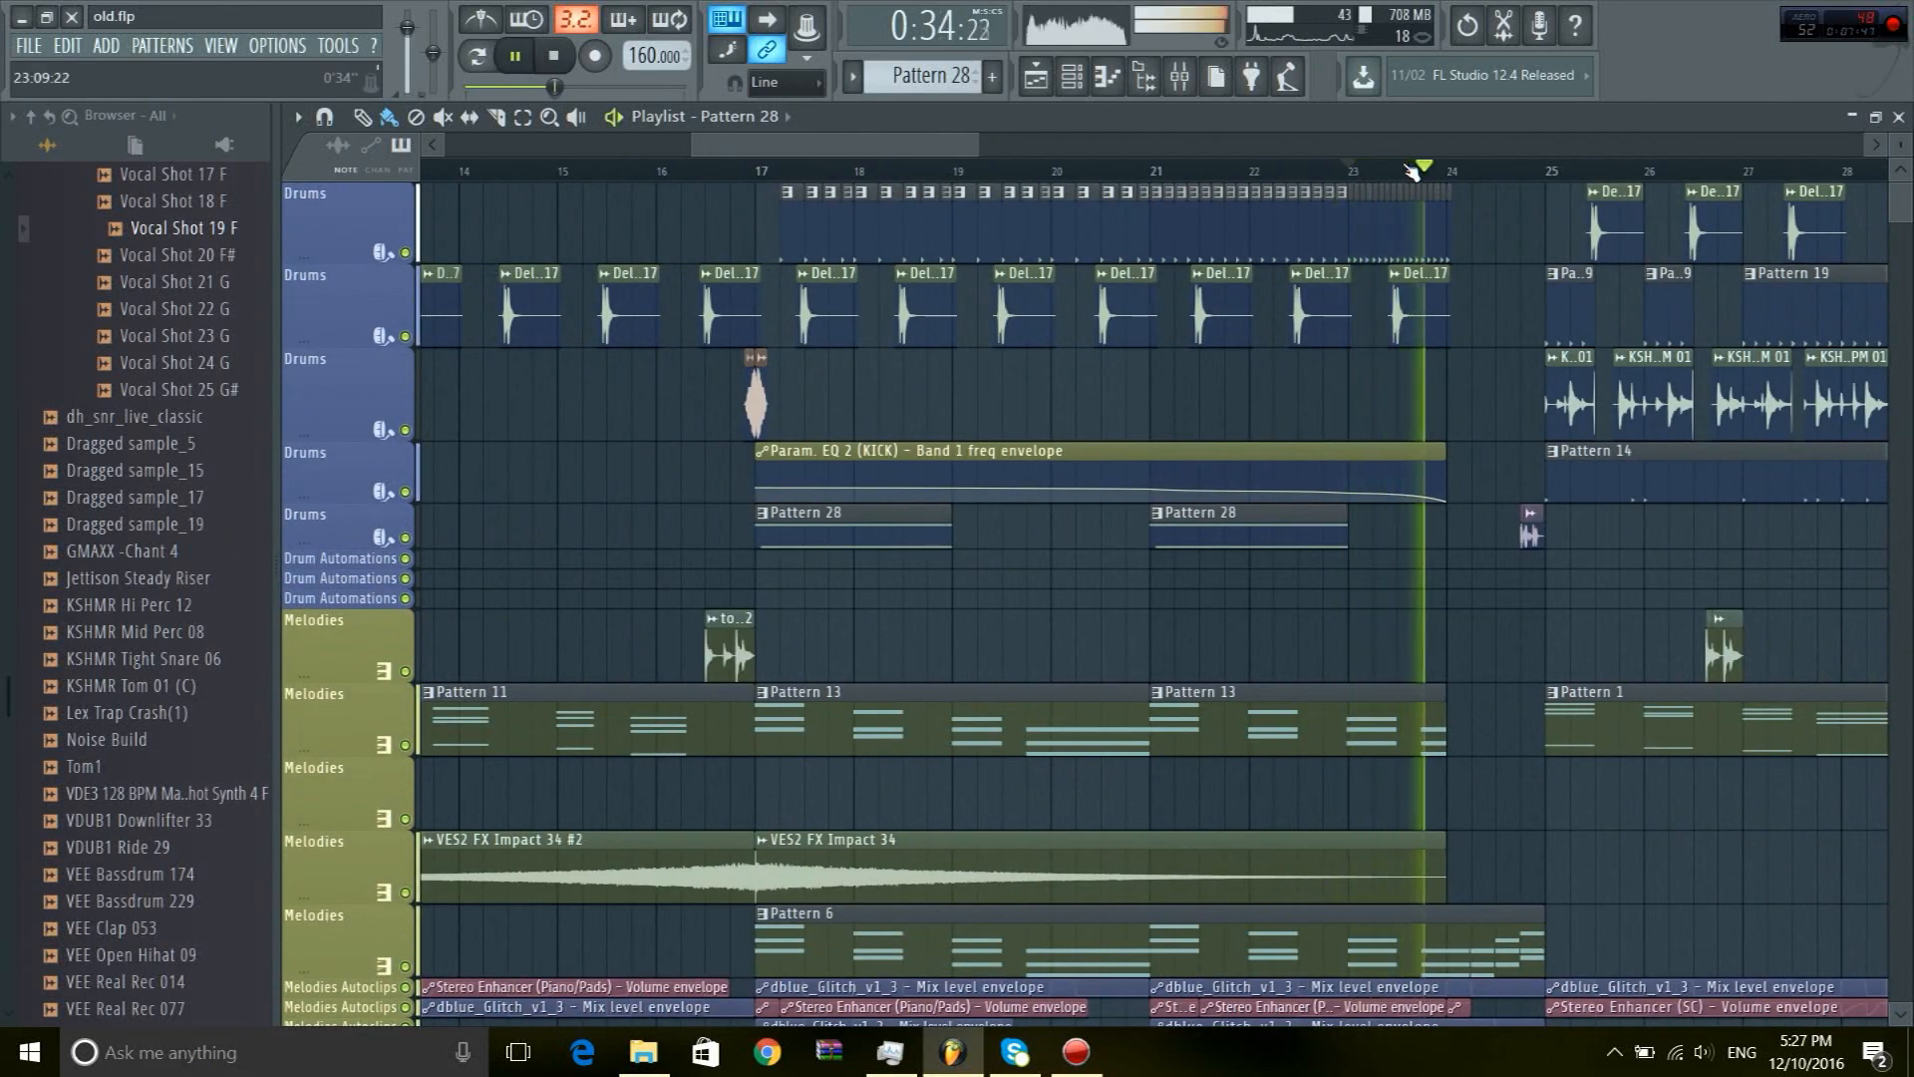
pyautogui.press('space')
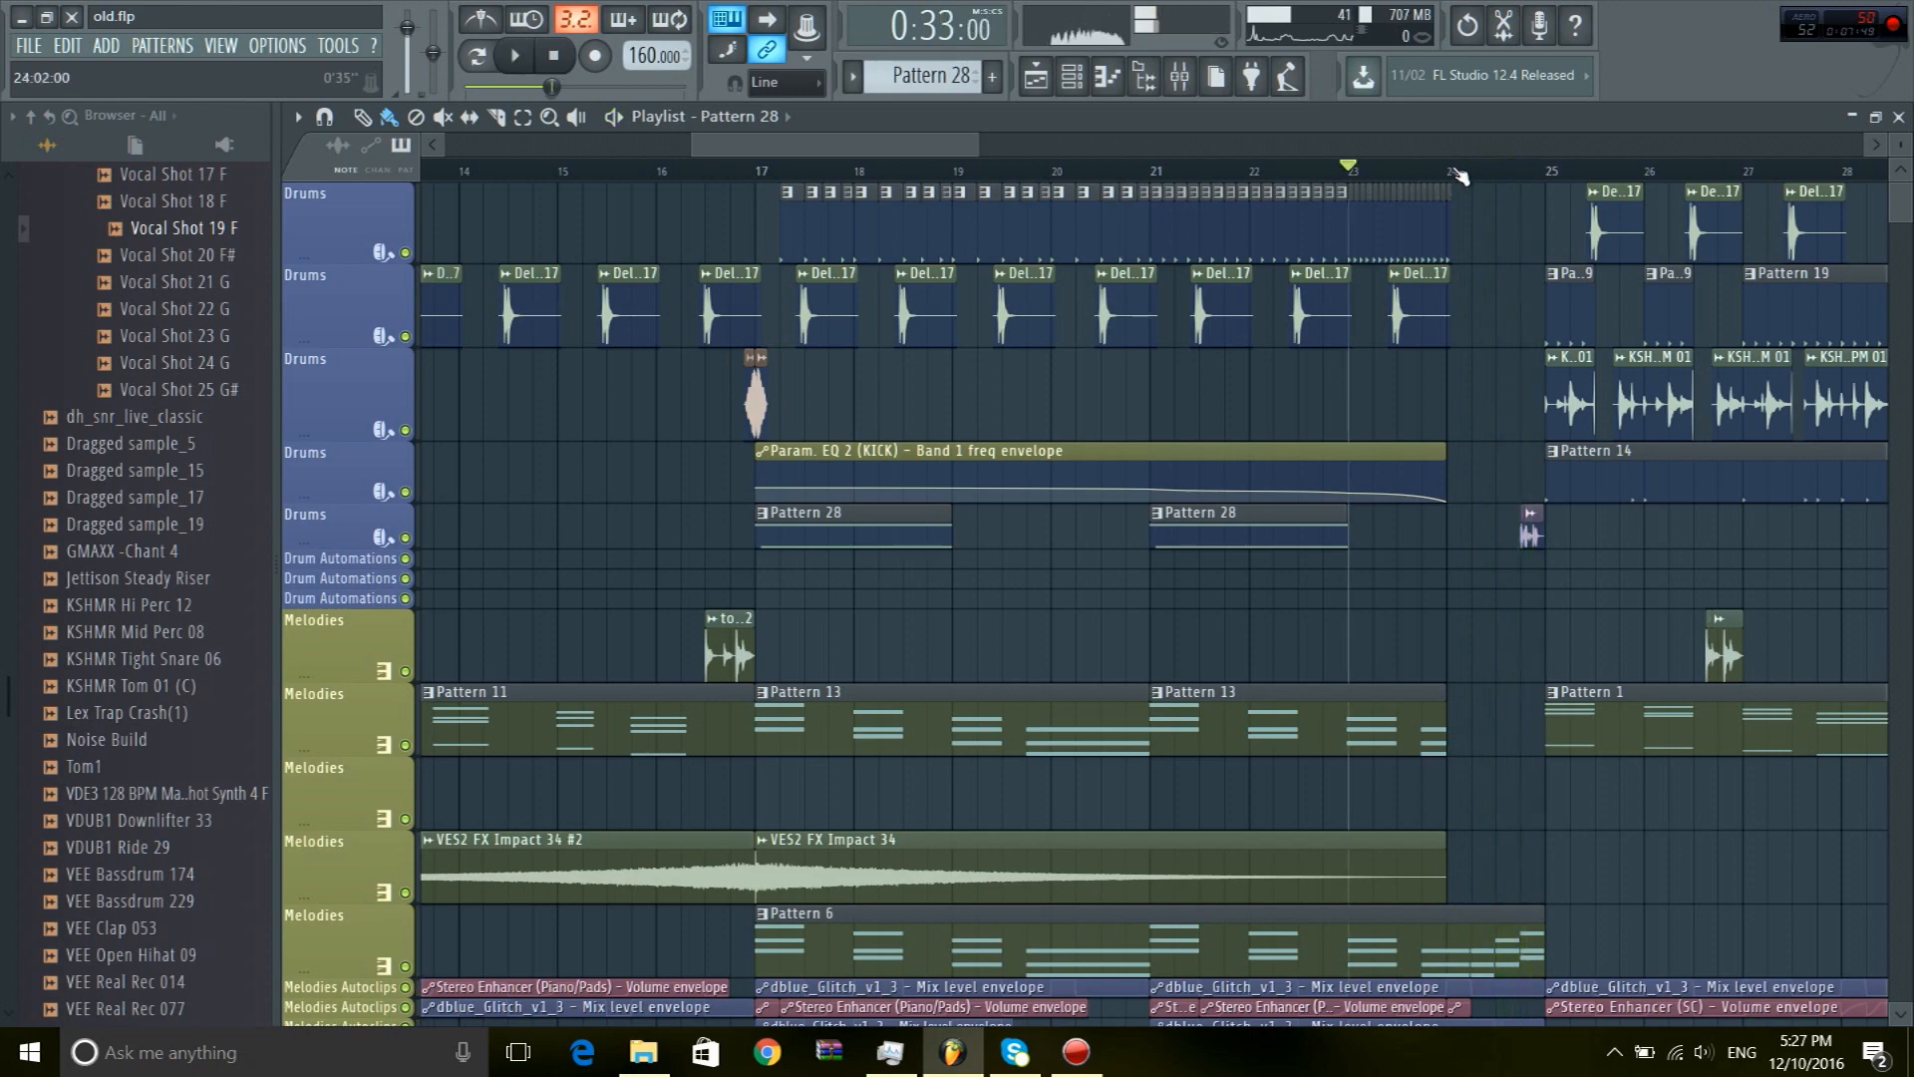
# Place the playhead at the short sample before bar 25, audition its Drums track soloed, and unsolo it
pyautogui.click(1454, 169)
pyautogui.scroll(-3, 1529, 523)
pyautogui.scroll(3, 1535, 459)
pyautogui.press('space')
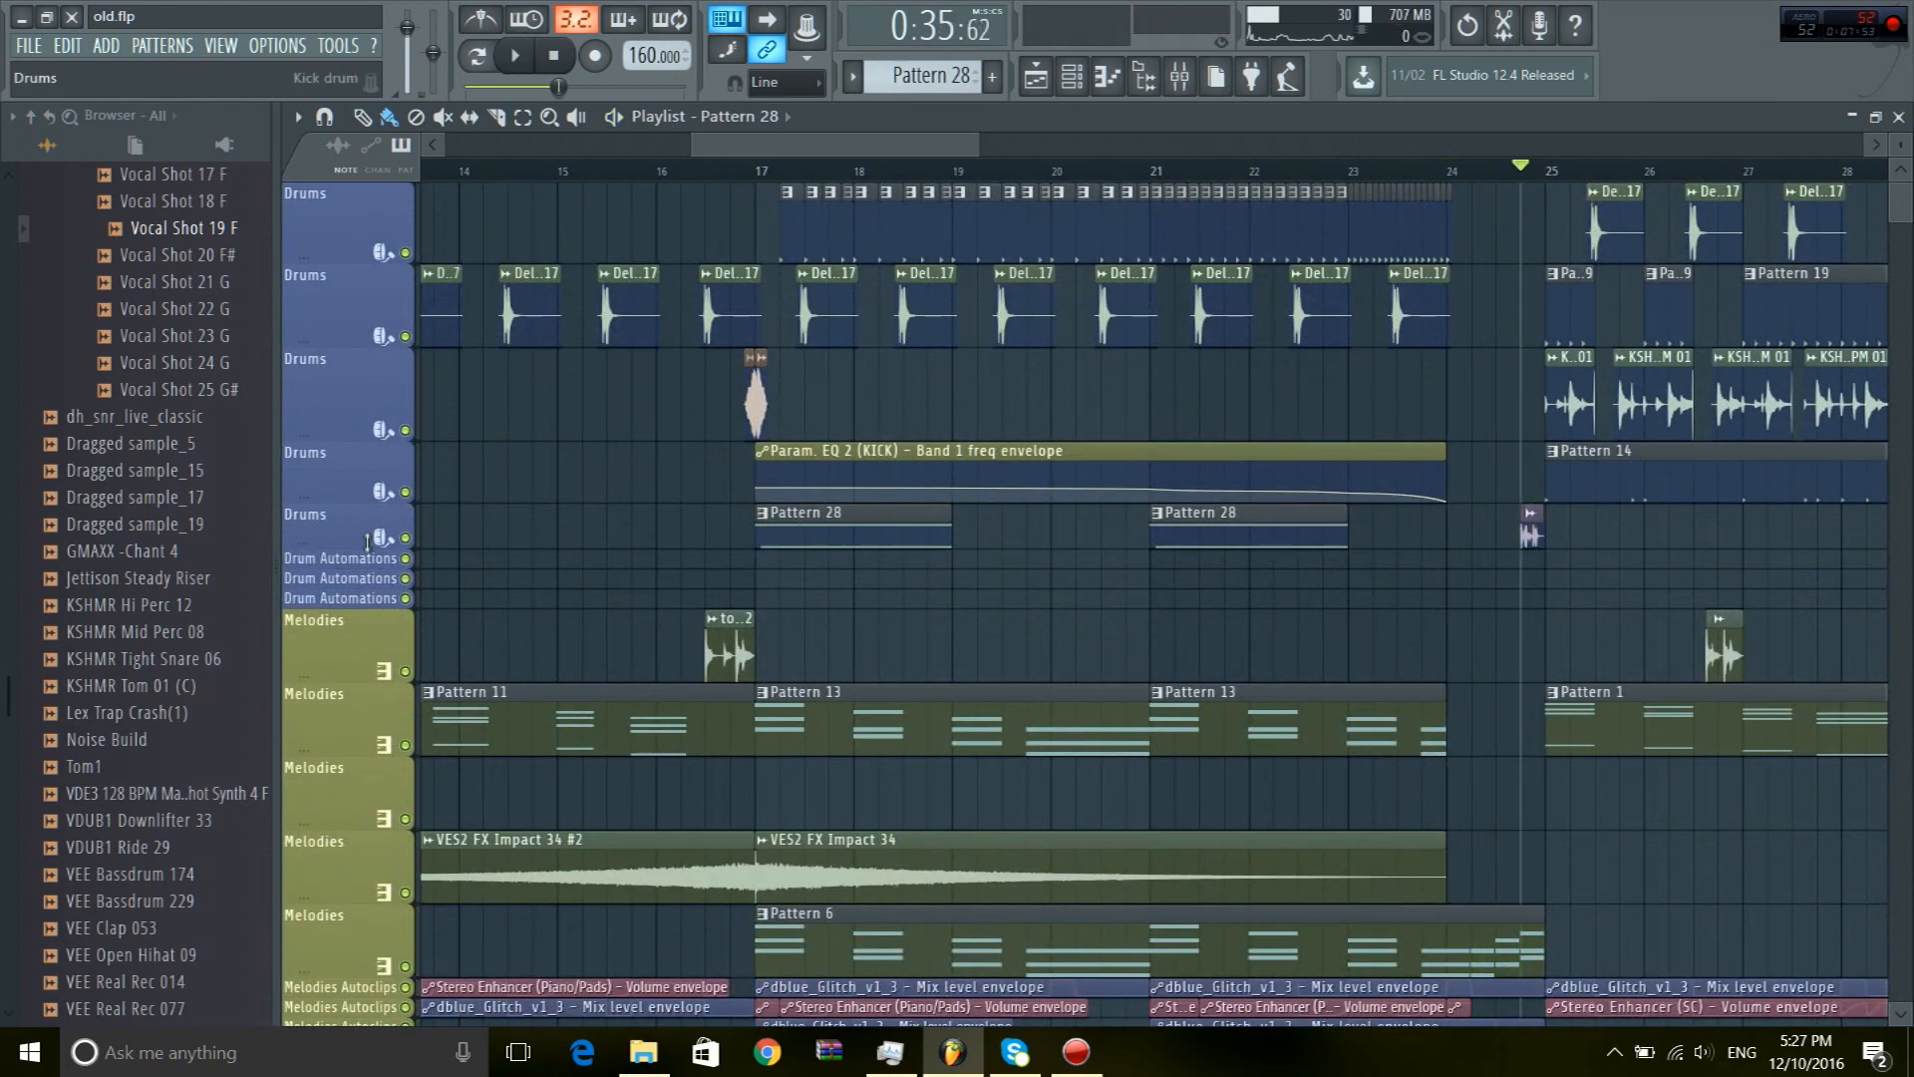
pyautogui.keyDown('ctrl'); pyautogui.click(405, 492); pyautogui.keyUp('ctrl')
pyautogui.keyDown('ctrl'); pyautogui.click(406, 492); pyautogui.keyUp('ctrl')
pyautogui.keyDown('ctrl'); pyautogui.click(405, 536); pyautogui.keyUp('ctrl')
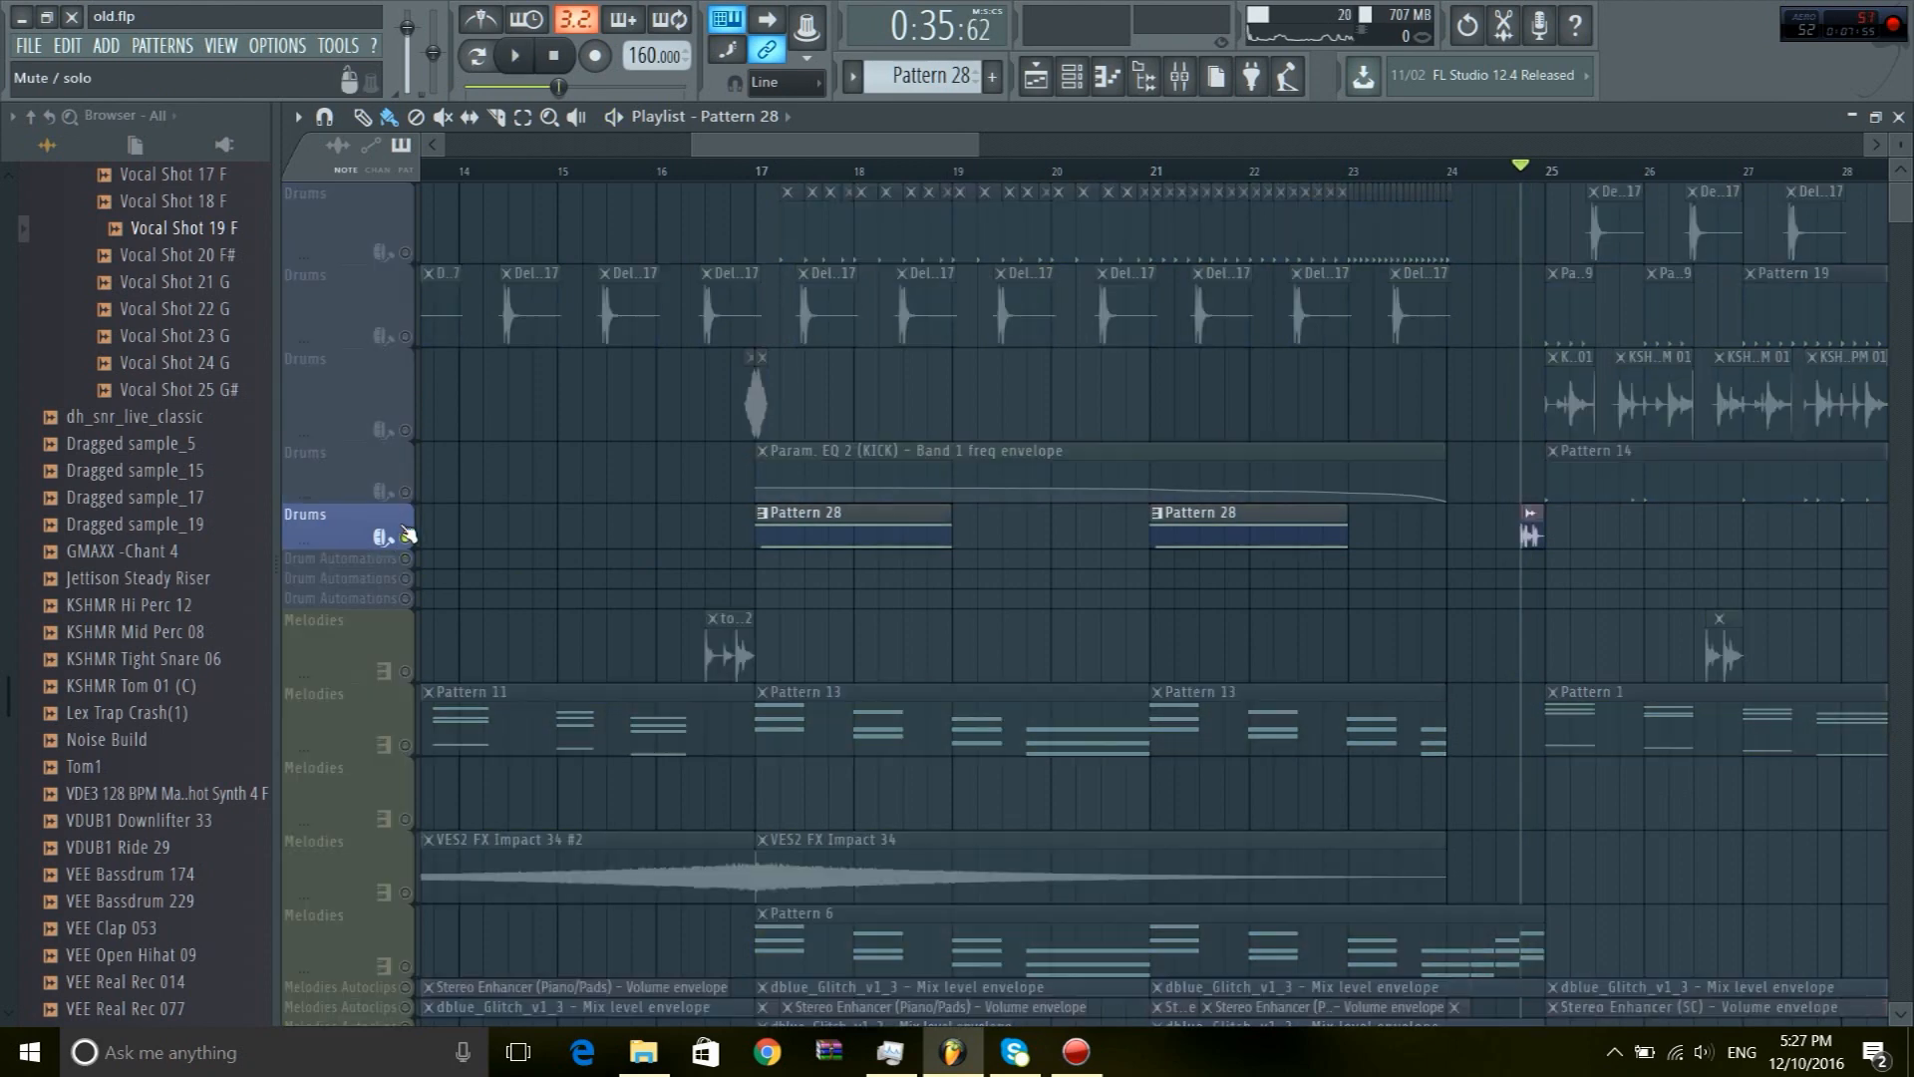
pyautogui.press('space')
pyautogui.keyDown('ctrl'); pyautogui.click(406, 536); pyautogui.keyUp('ctrl')
# Play the drop from bar 25 with only the first four Drums tracks unmuted, and stop playback
pyautogui.scroll(-4, 1271, 183)
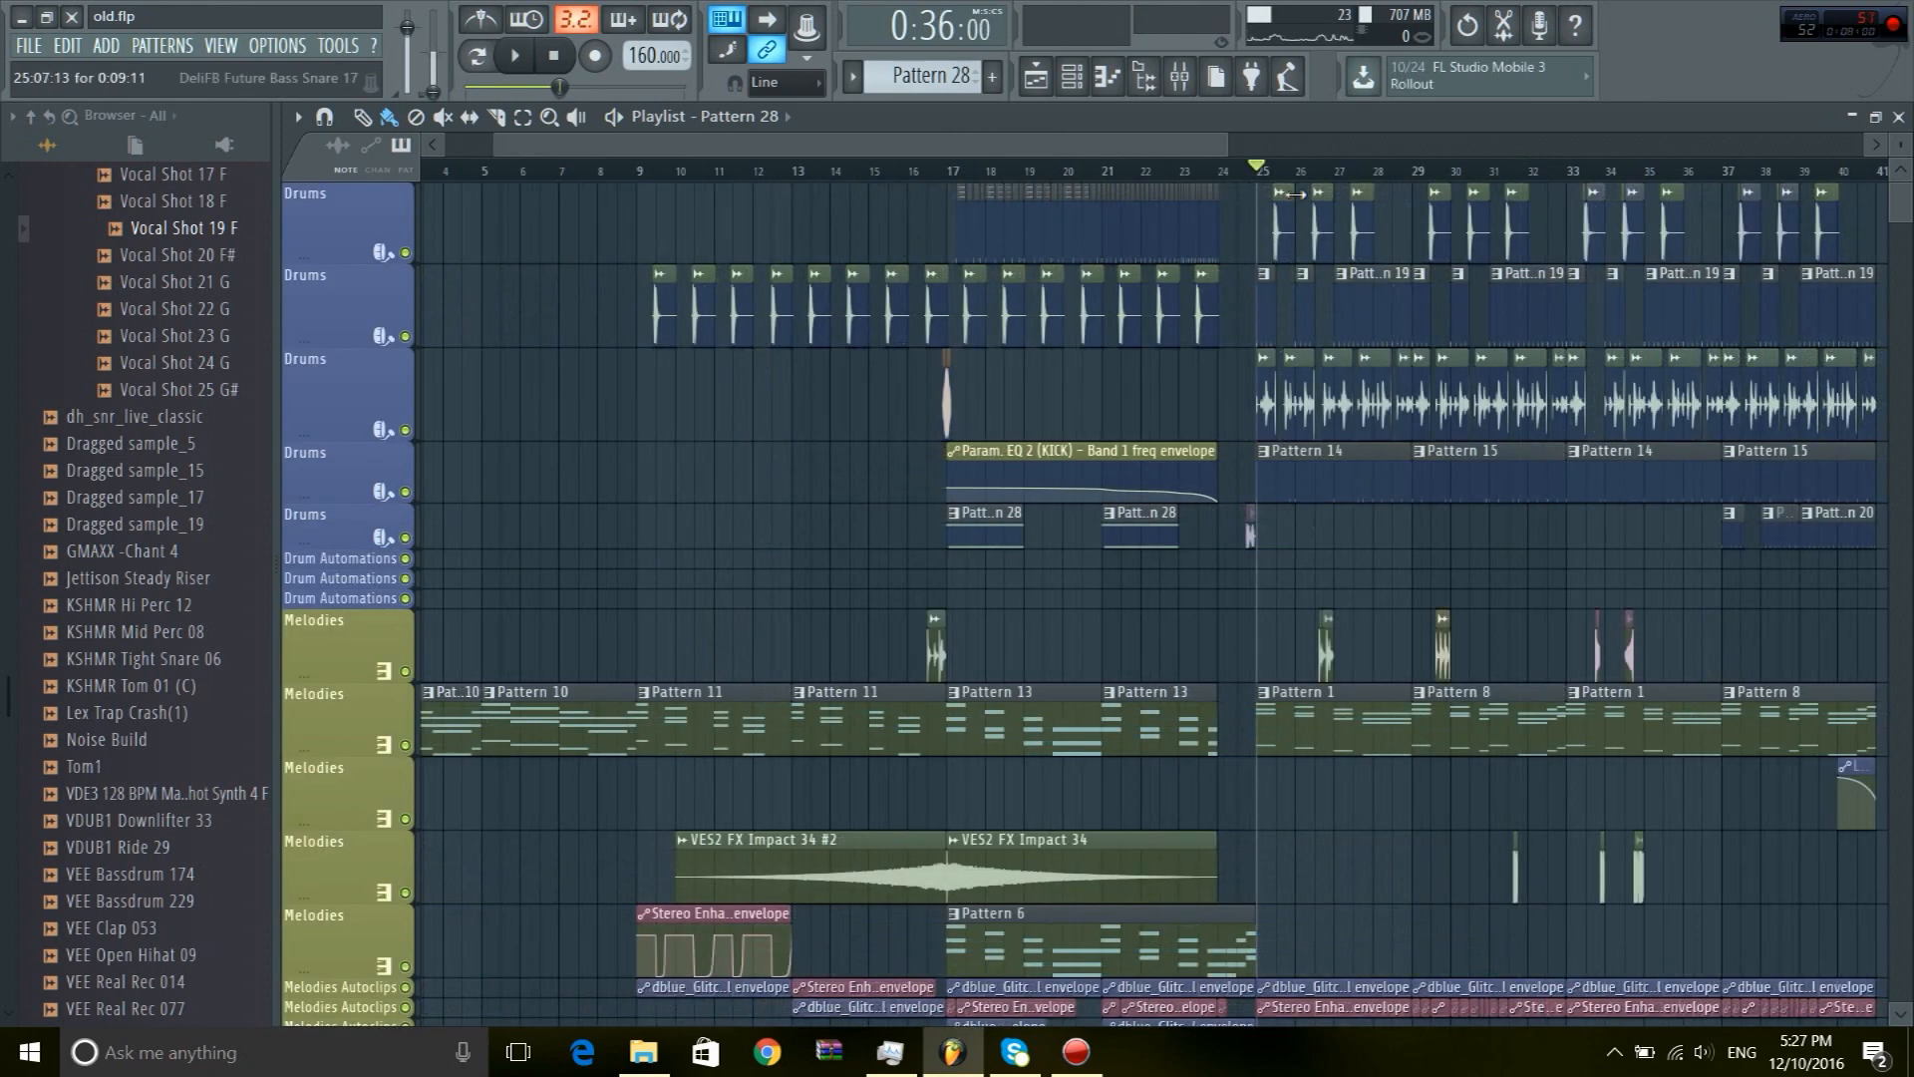
pyautogui.scroll(2, 1271, 182)
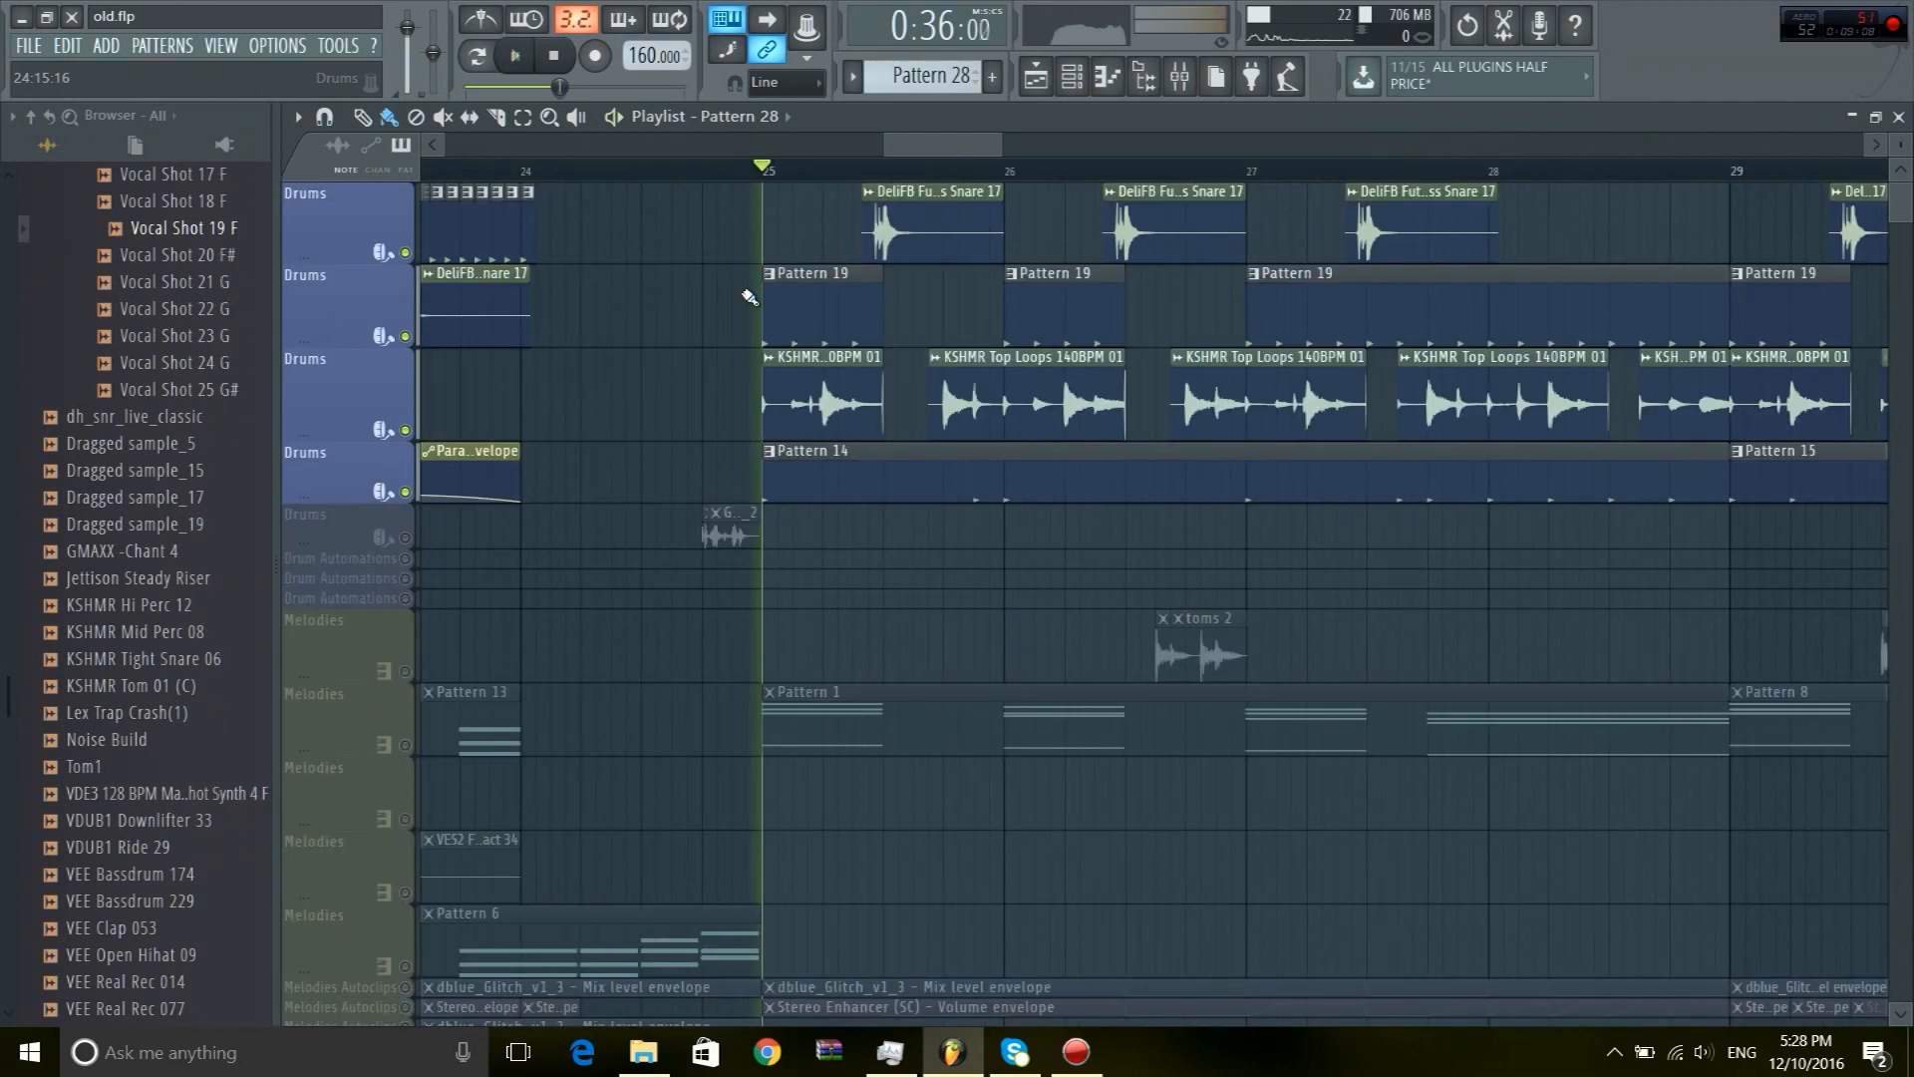
pyautogui.press('space')
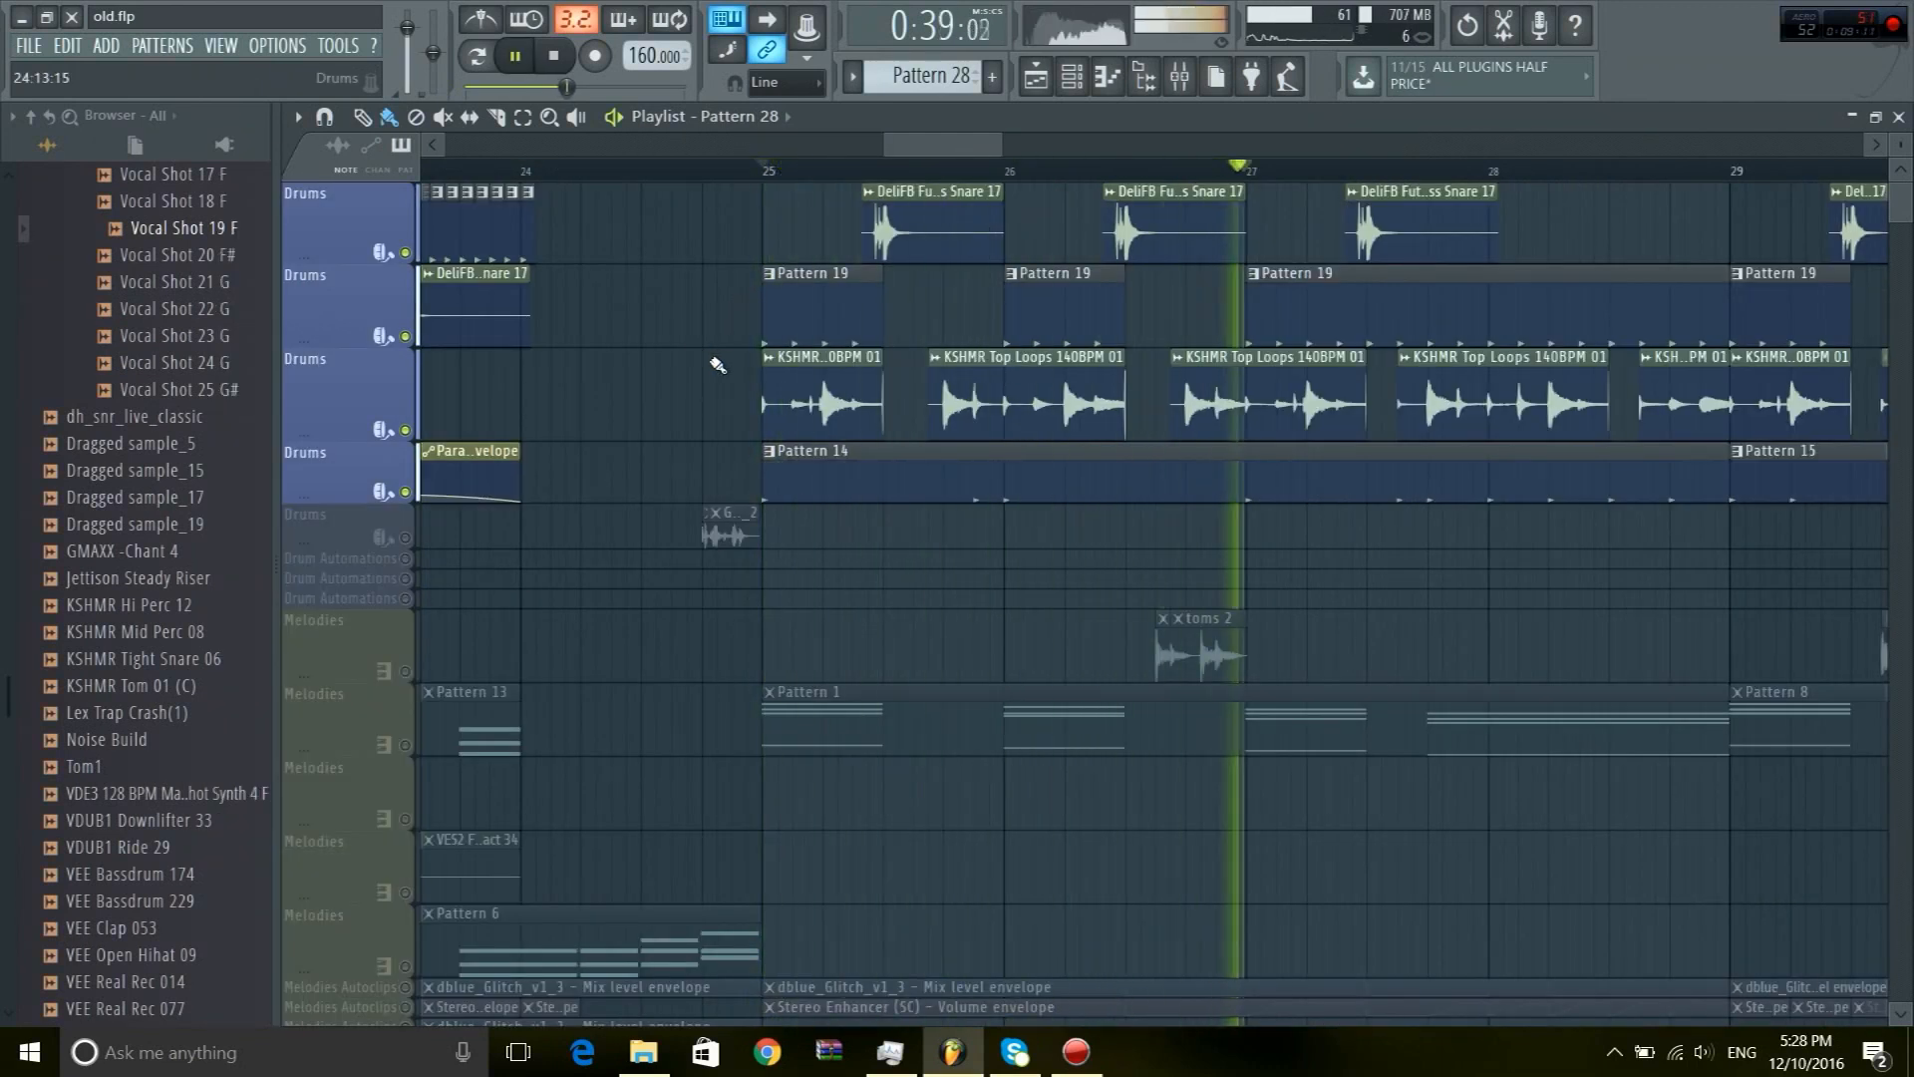
pyautogui.press('space')
# Solo the Drums tracks holding Pattern 14, the DeliFB snares and Pattern 19 in turn, and open Pattern 19's closed hi-hats in the piano roll
pyautogui.rightClick(405, 489)
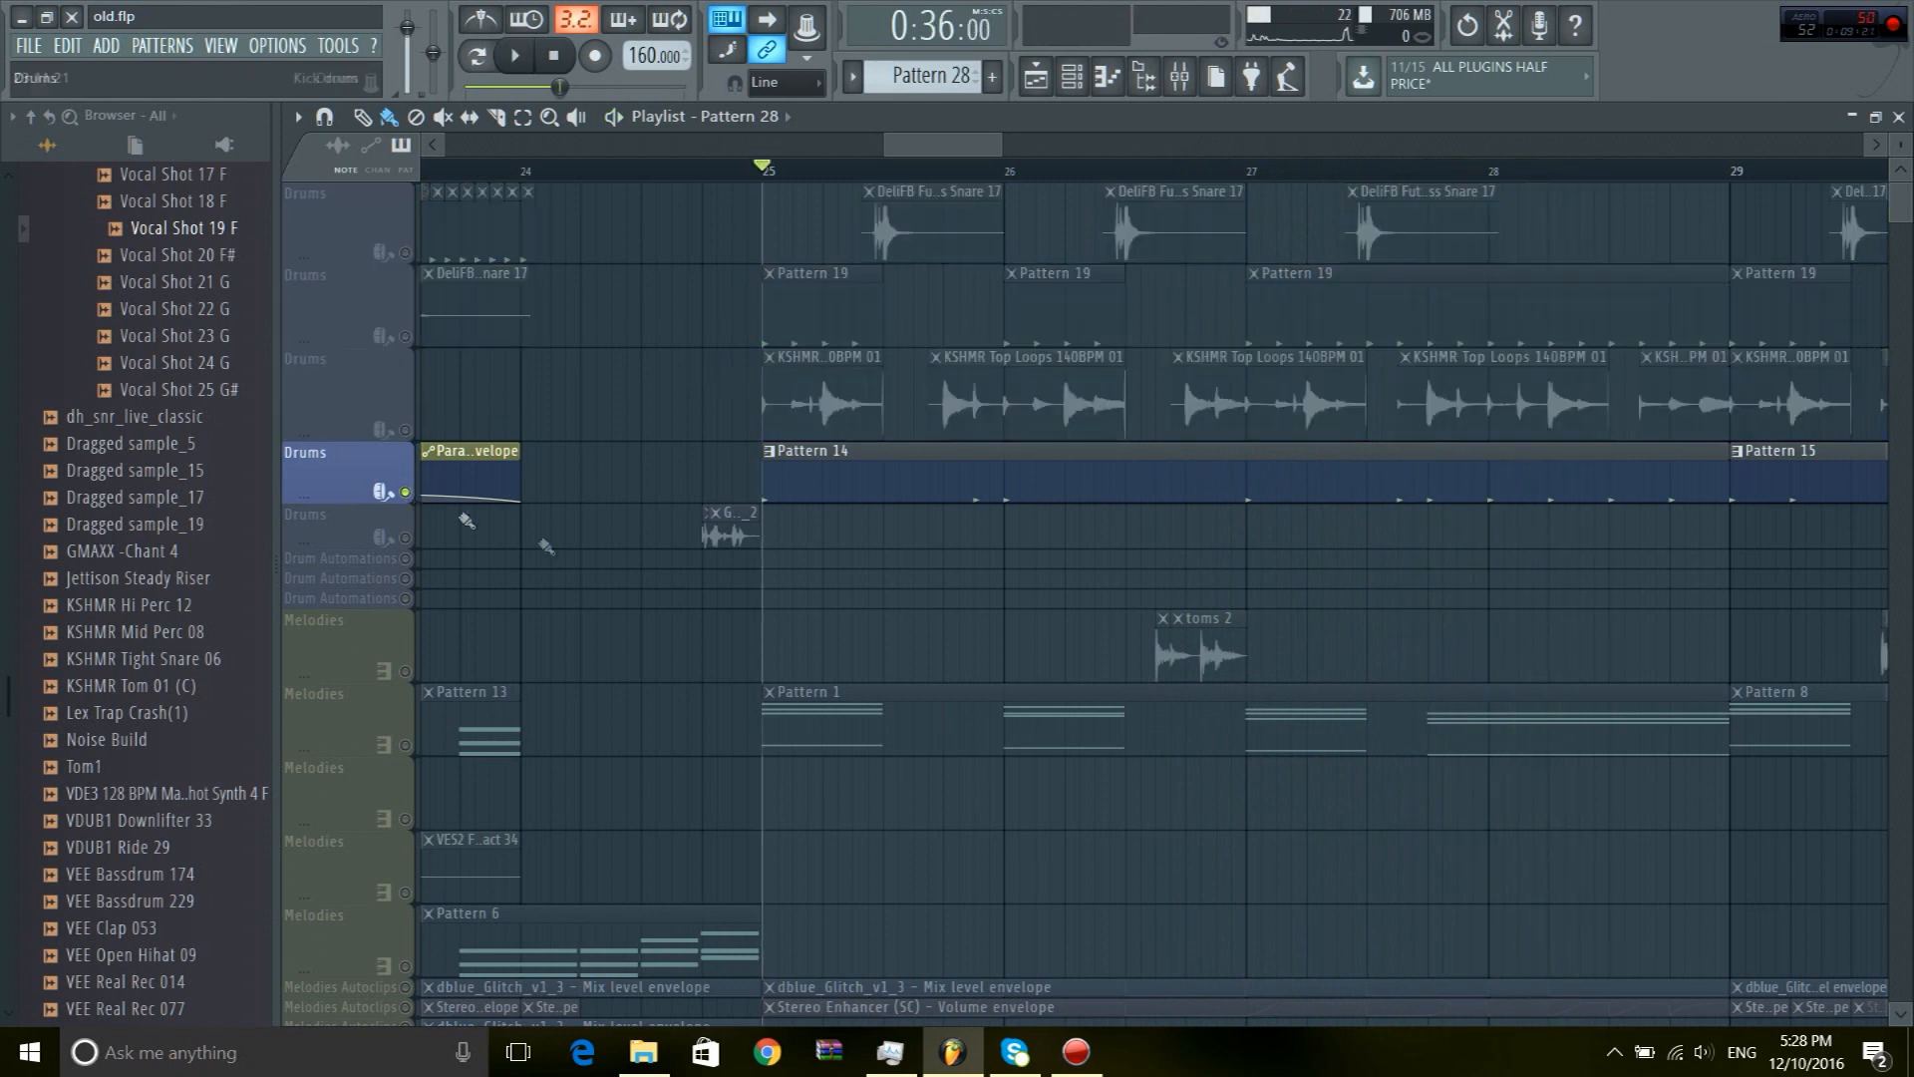
pyautogui.rightClick(404, 252)
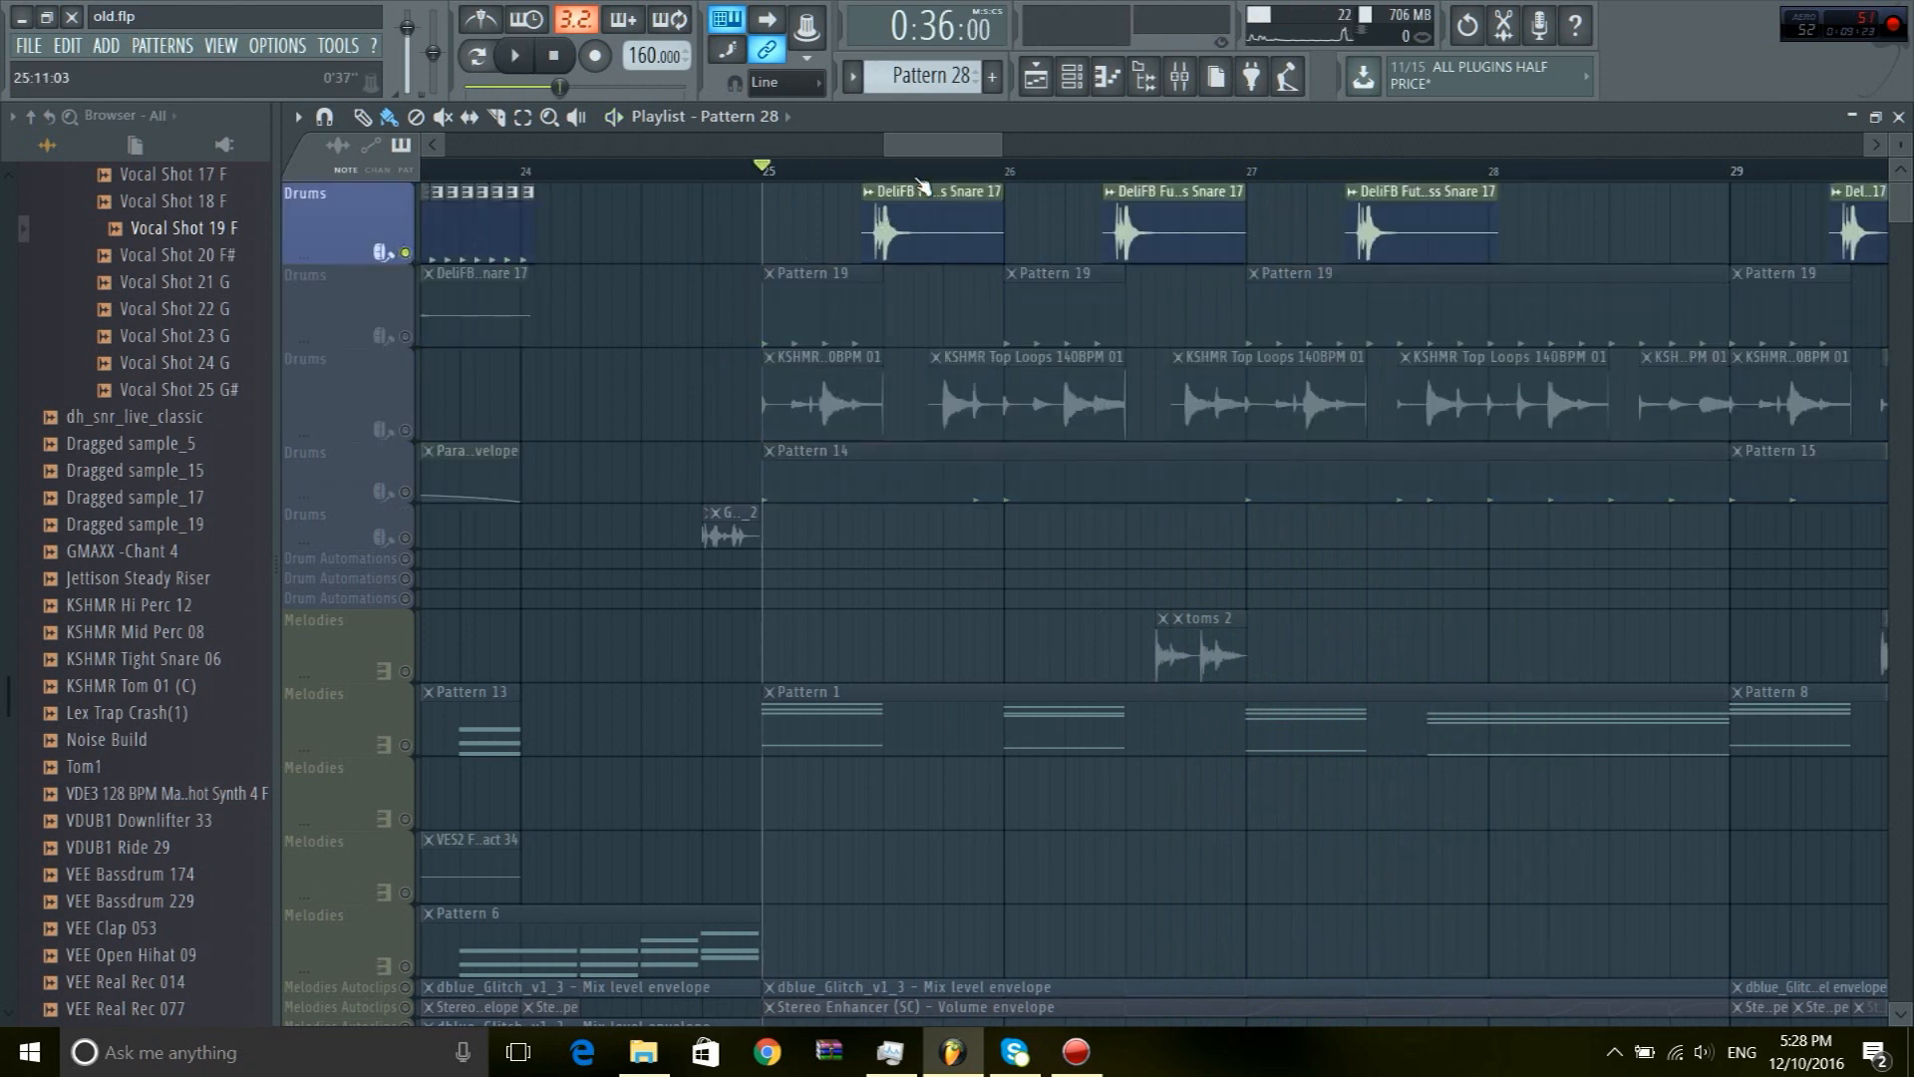
pyautogui.rightClick(405, 336)
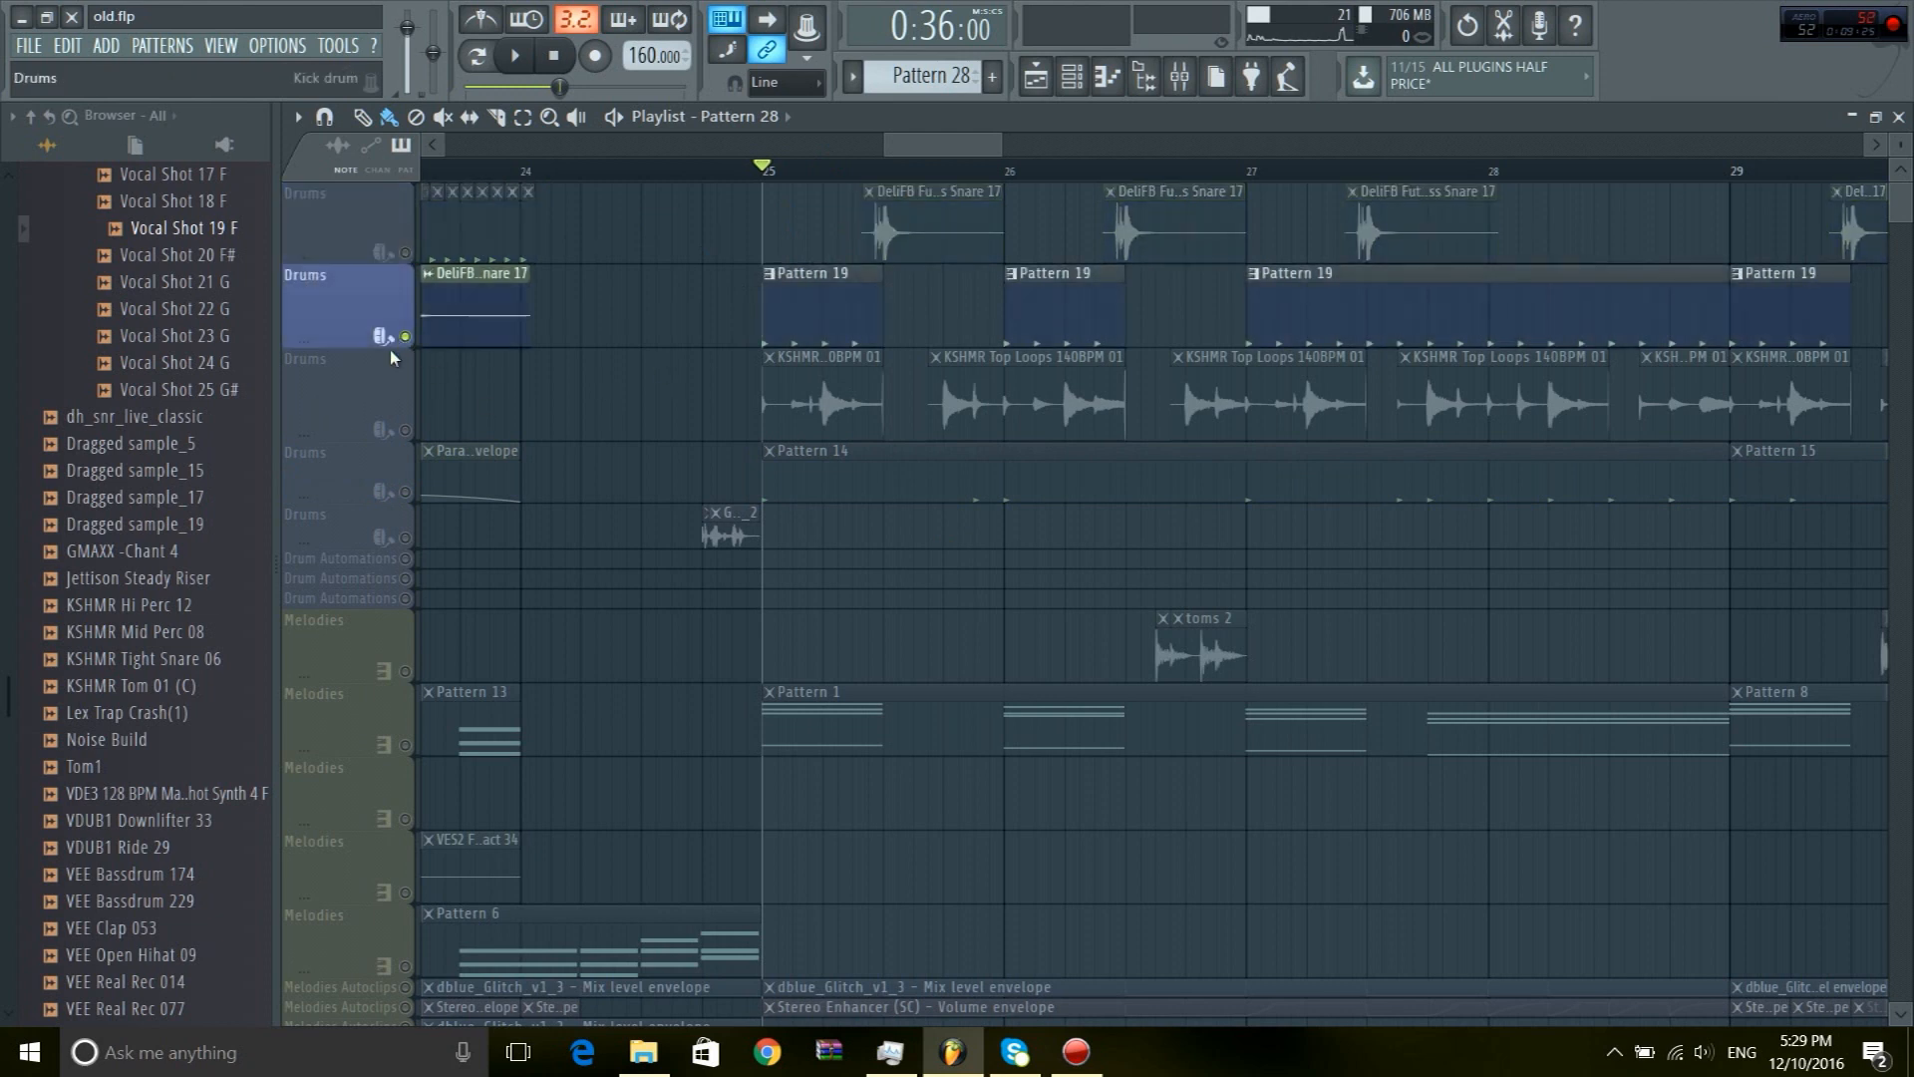
pyautogui.doubleClick(805, 351)
pyautogui.doubleClick(807, 319)
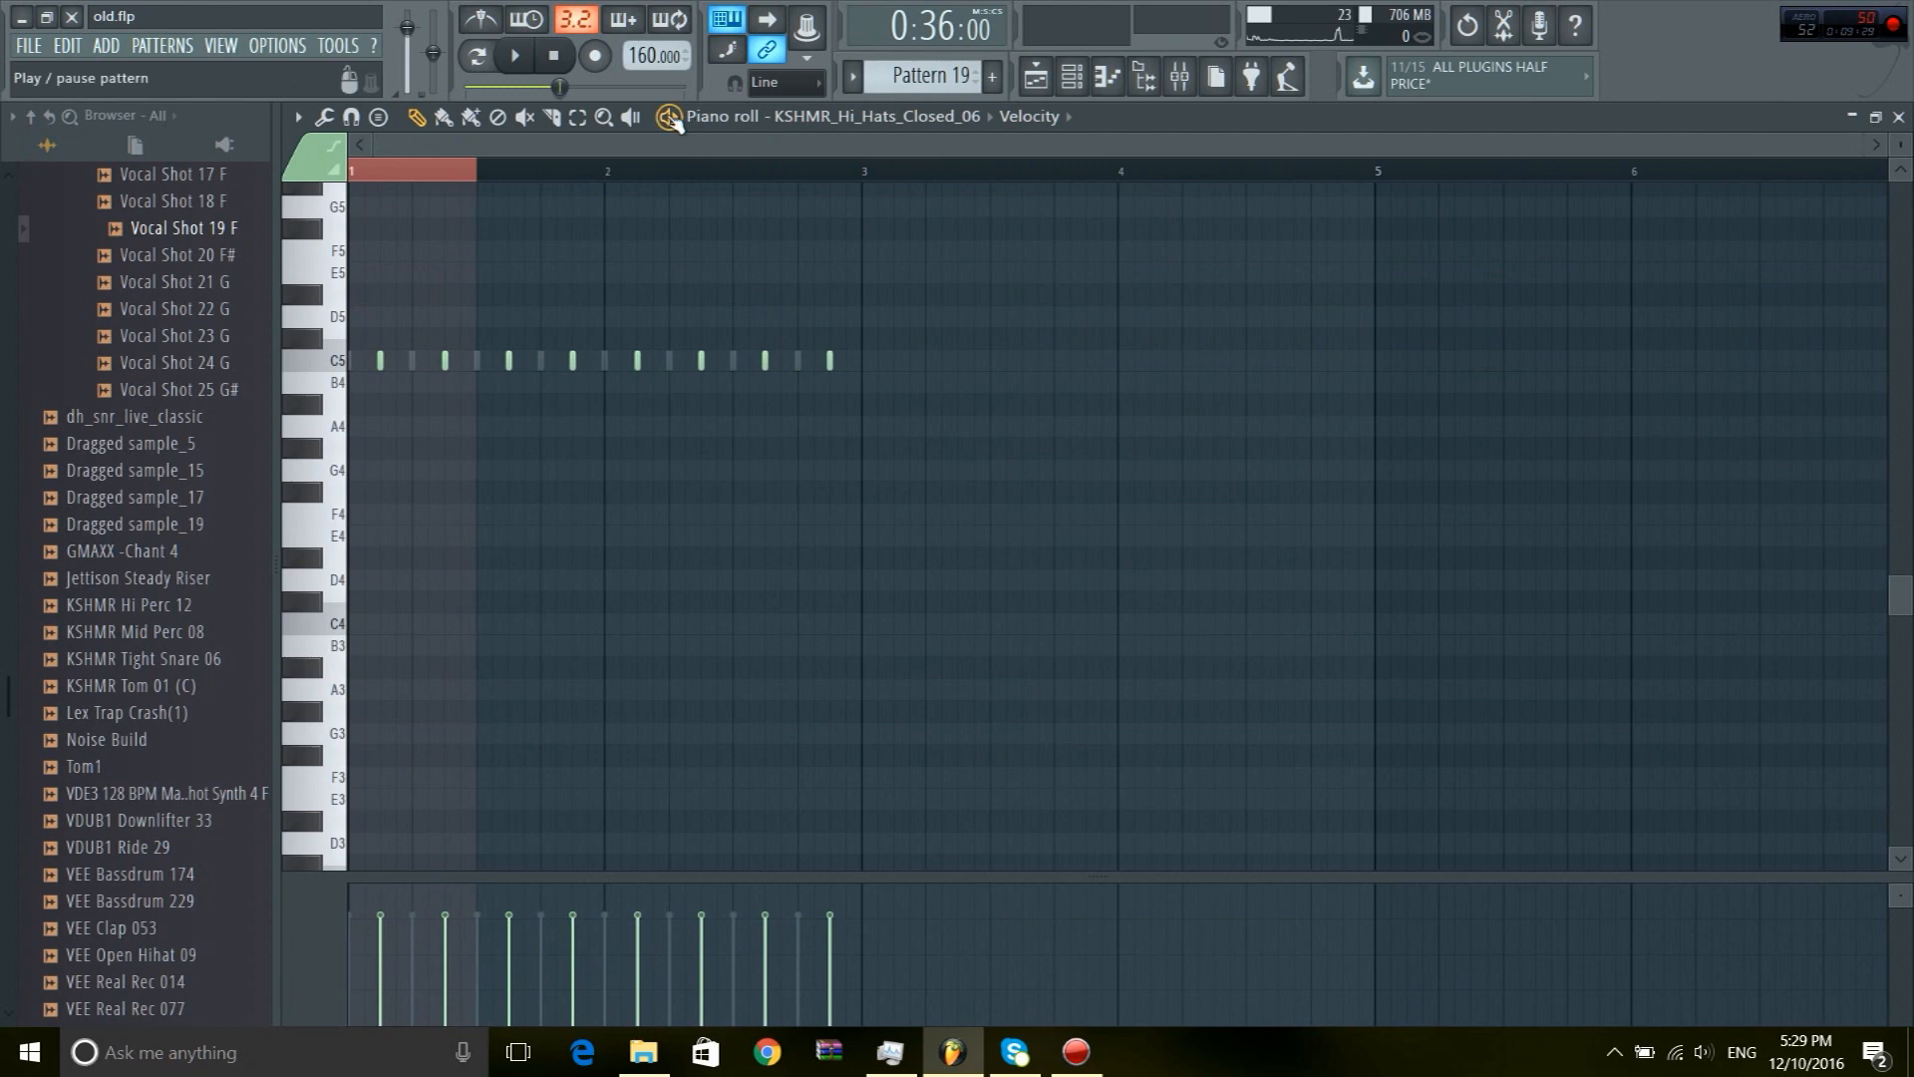
# Return to the playlist and play the soloed Drums track holding the KSHMR Top Loops clips from bar 25
pyautogui.press('F5')
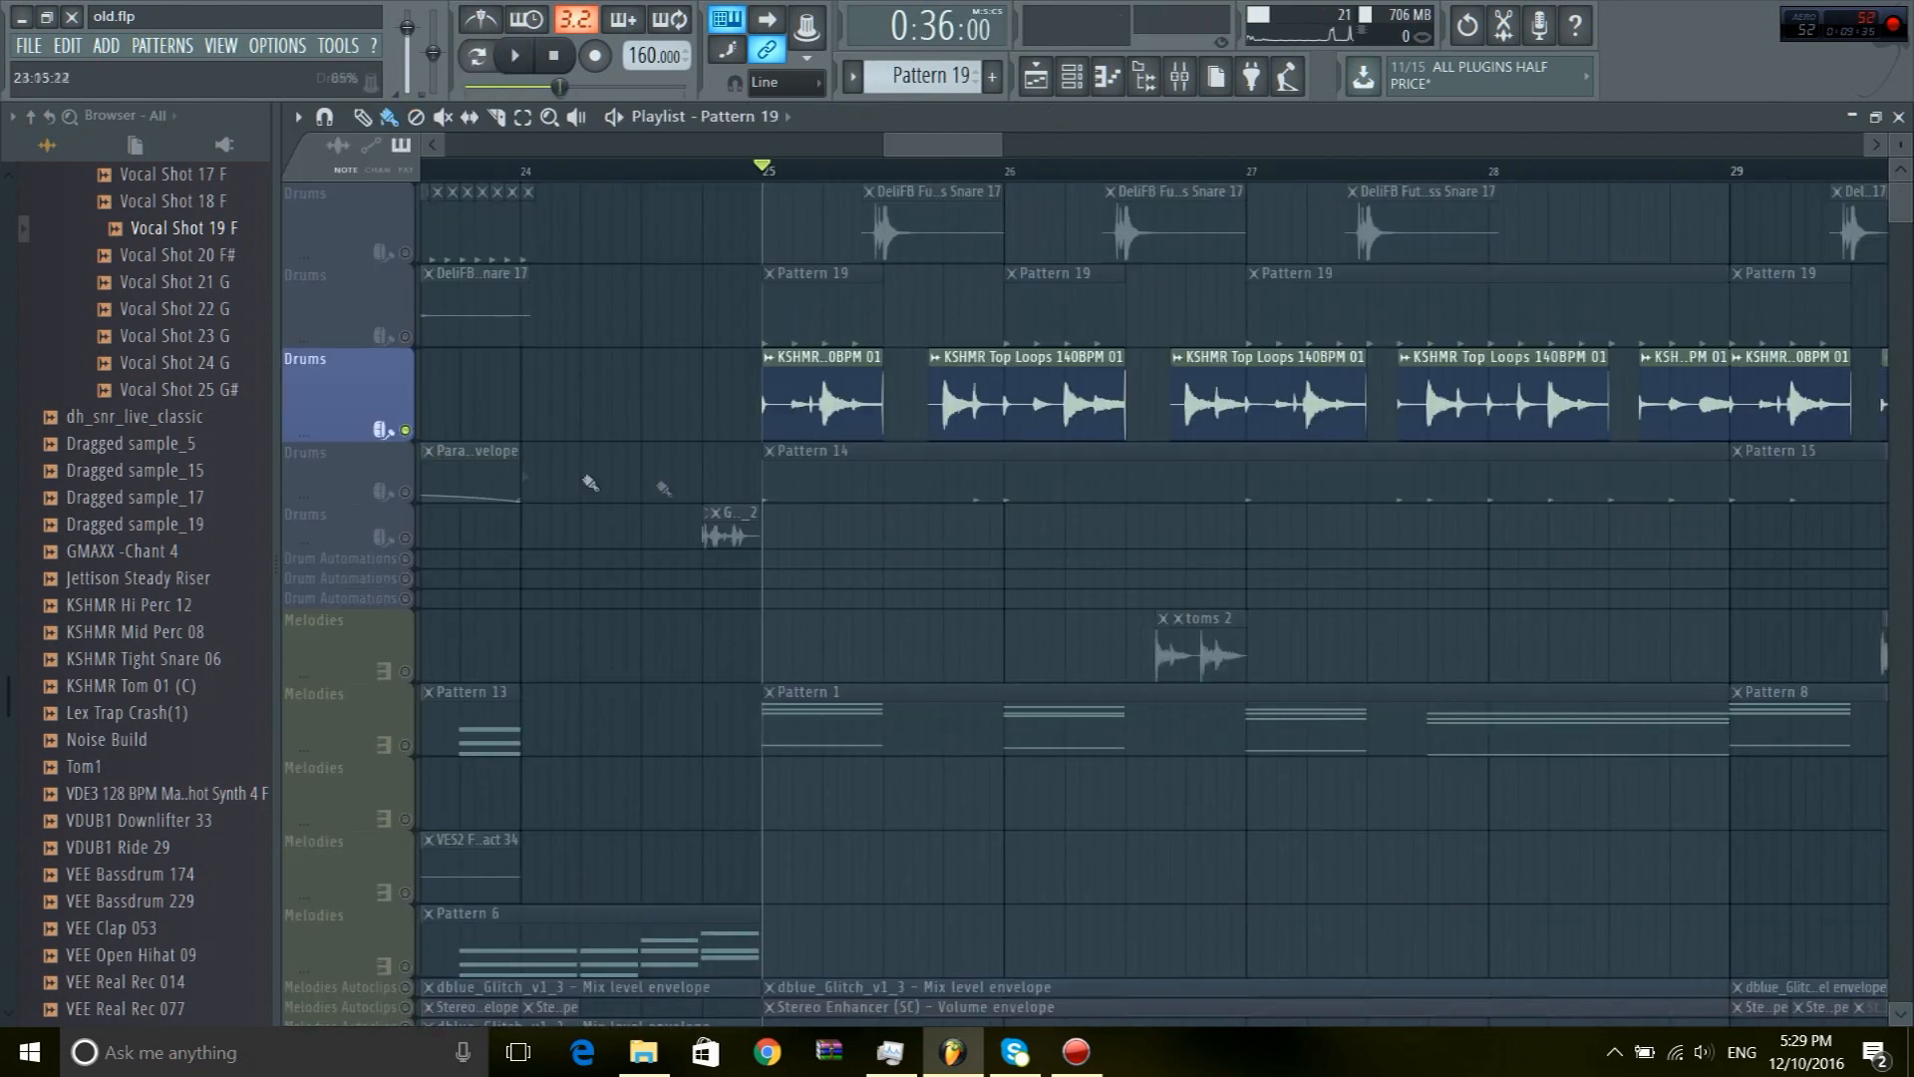
pyautogui.scroll(-4, 896, 190)
pyautogui.scroll(6, 893, 184)
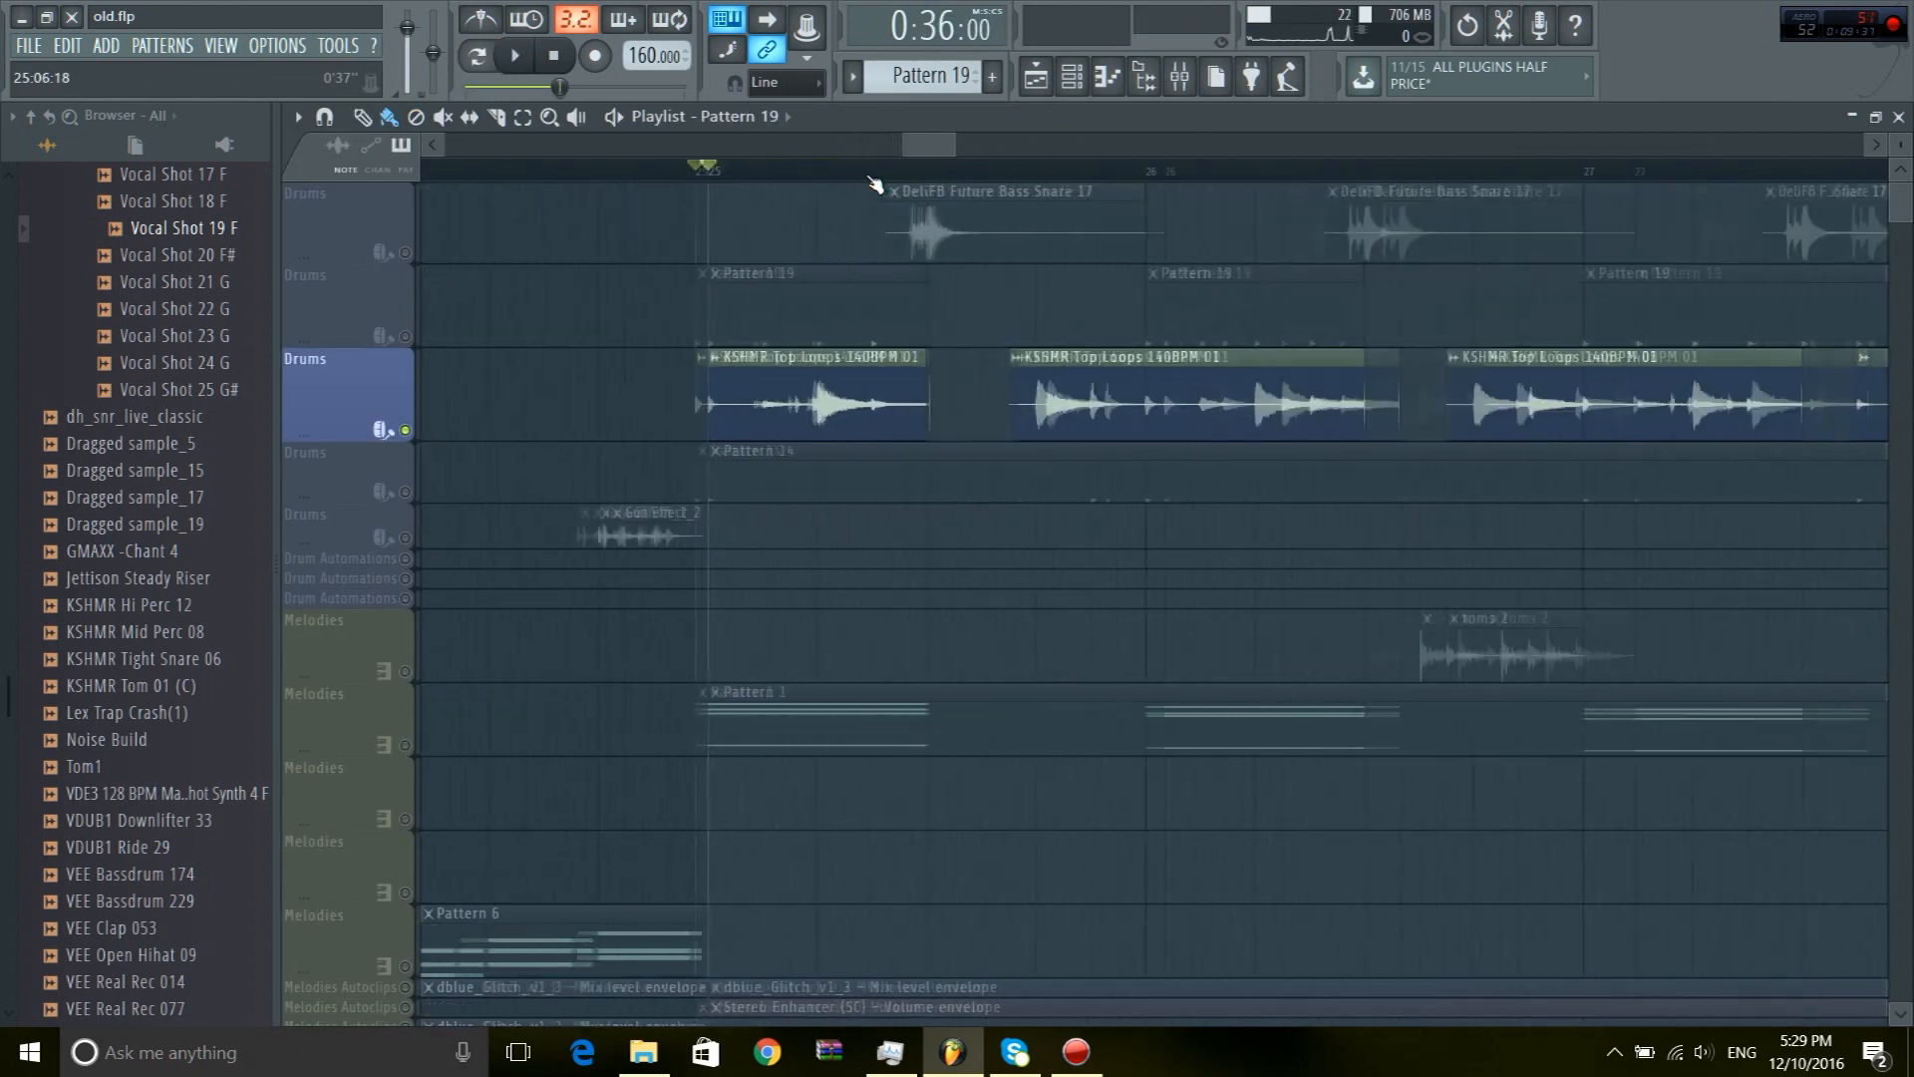
pyautogui.scroll(-4, 867, 181)
pyautogui.scroll(3, 859, 178)
pyautogui.scroll(-1, 859, 178)
pyautogui.scroll(-3, 810, 419)
pyautogui.scroll(1, 708, 491)
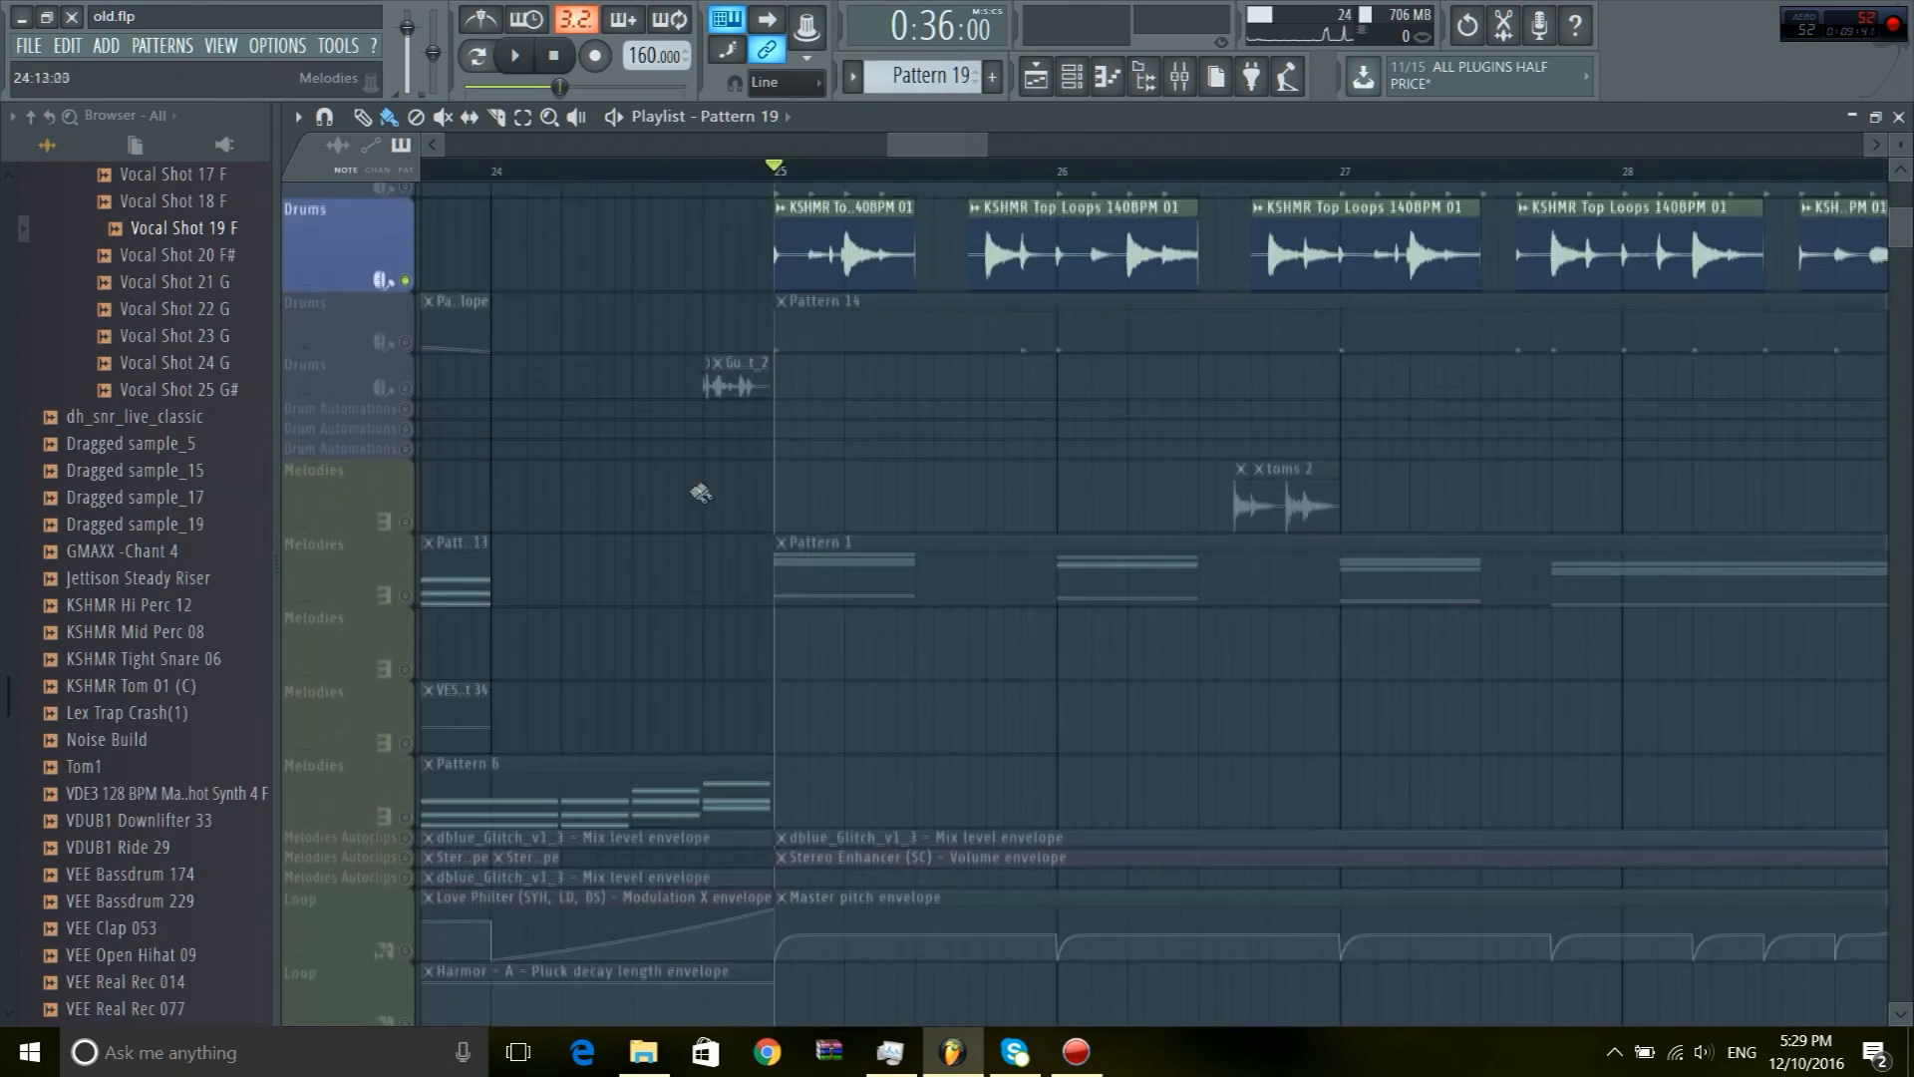
pyautogui.scroll(2, 438, 419)
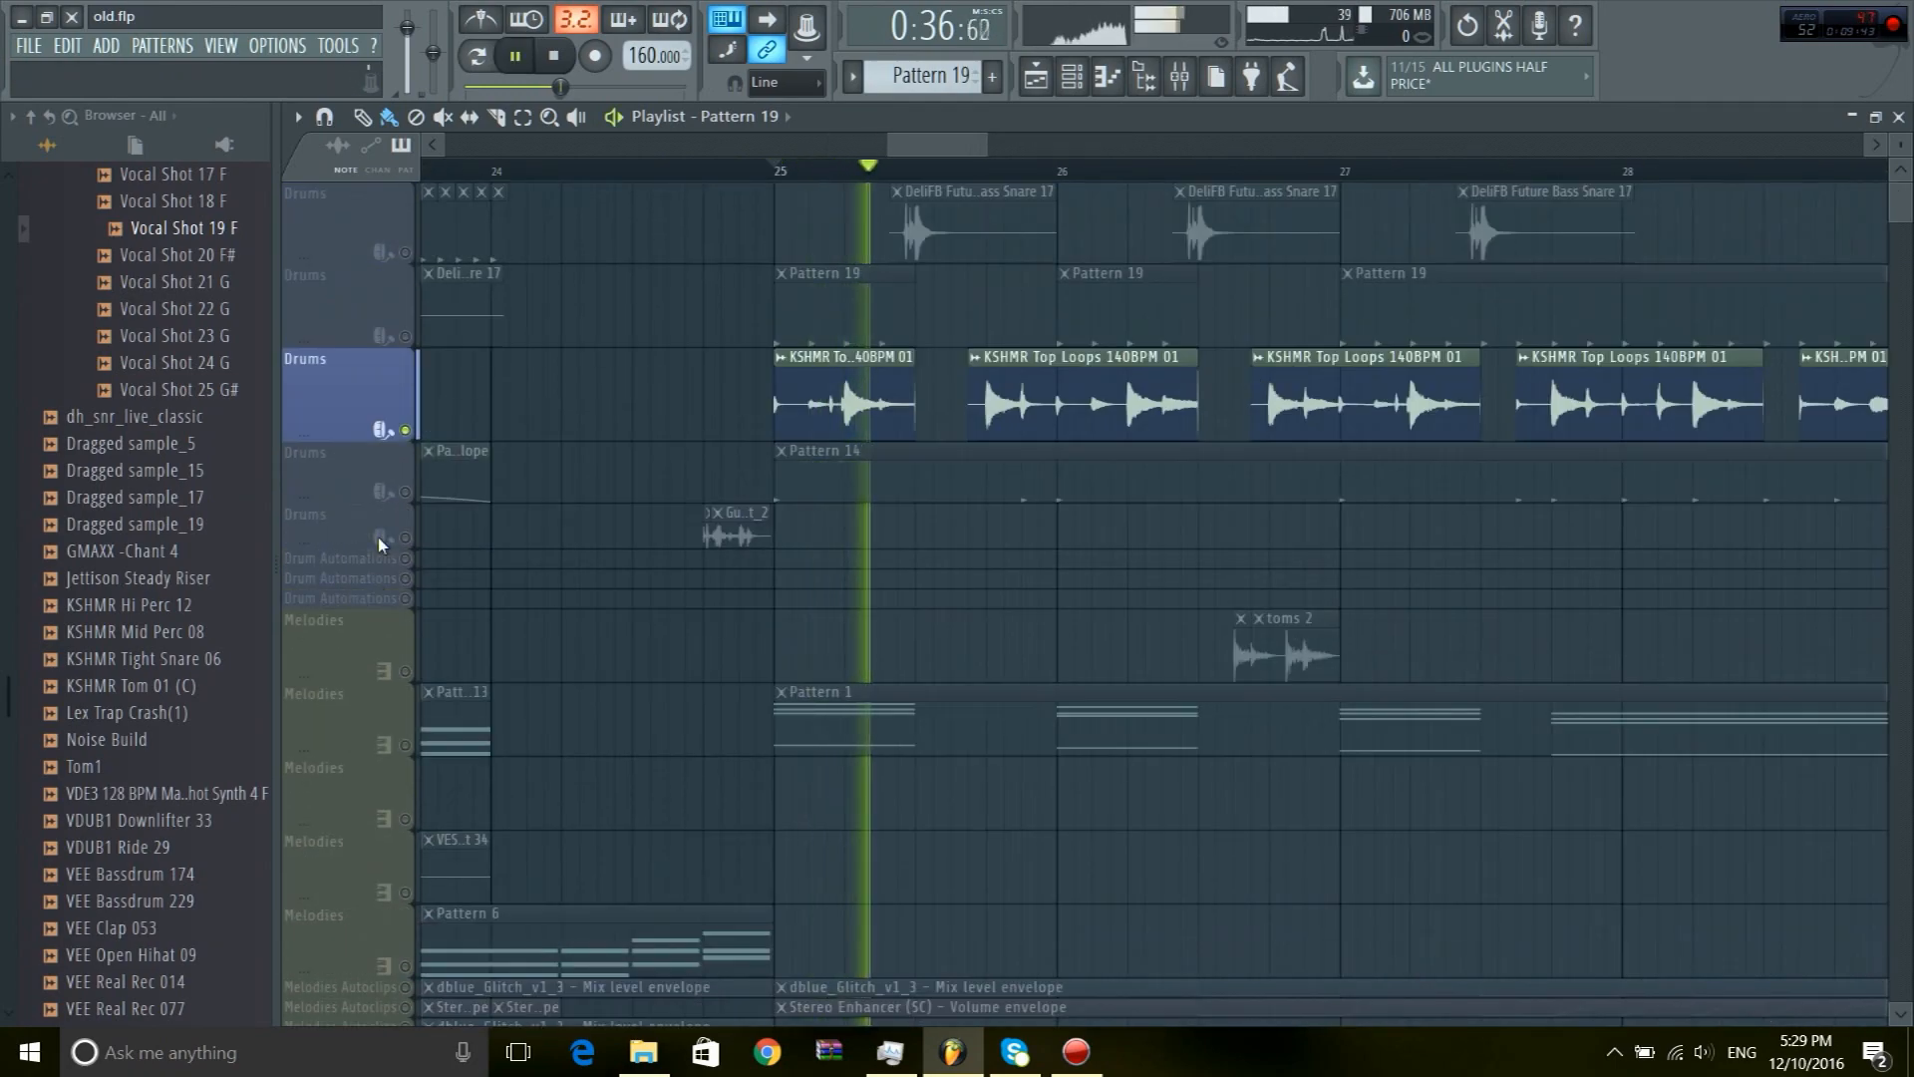
# Unsolo the KSHMR Top Loops track and play the start of the full drop from bar 25, stopping shortly after
pyautogui.keyDown('ctrl'); pyautogui.click(406, 431); pyautogui.keyUp('ctrl')
pyautogui.scroll(-1, 783, 528)
pyautogui.scroll(1, 786, 458)
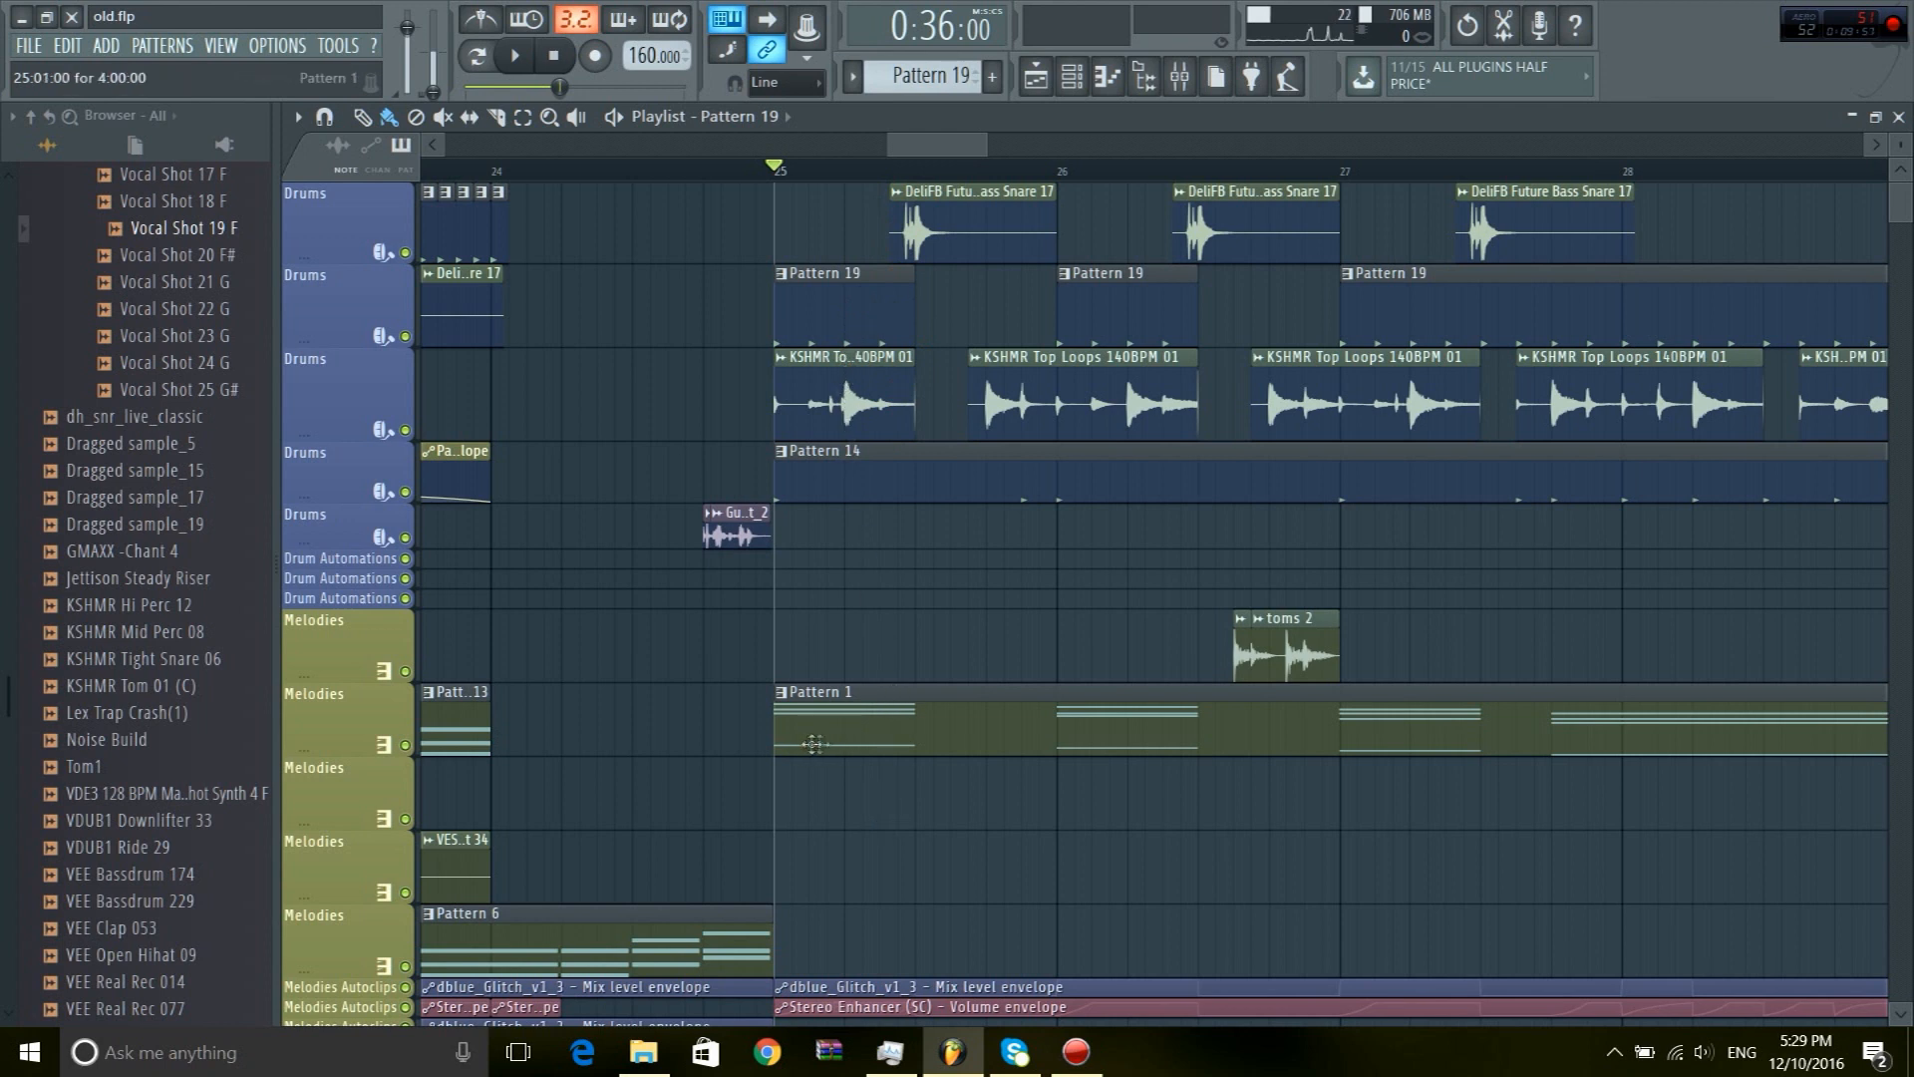
pyautogui.scroll(-1, 809, 744)
pyautogui.press('space')
pyautogui.press('space')
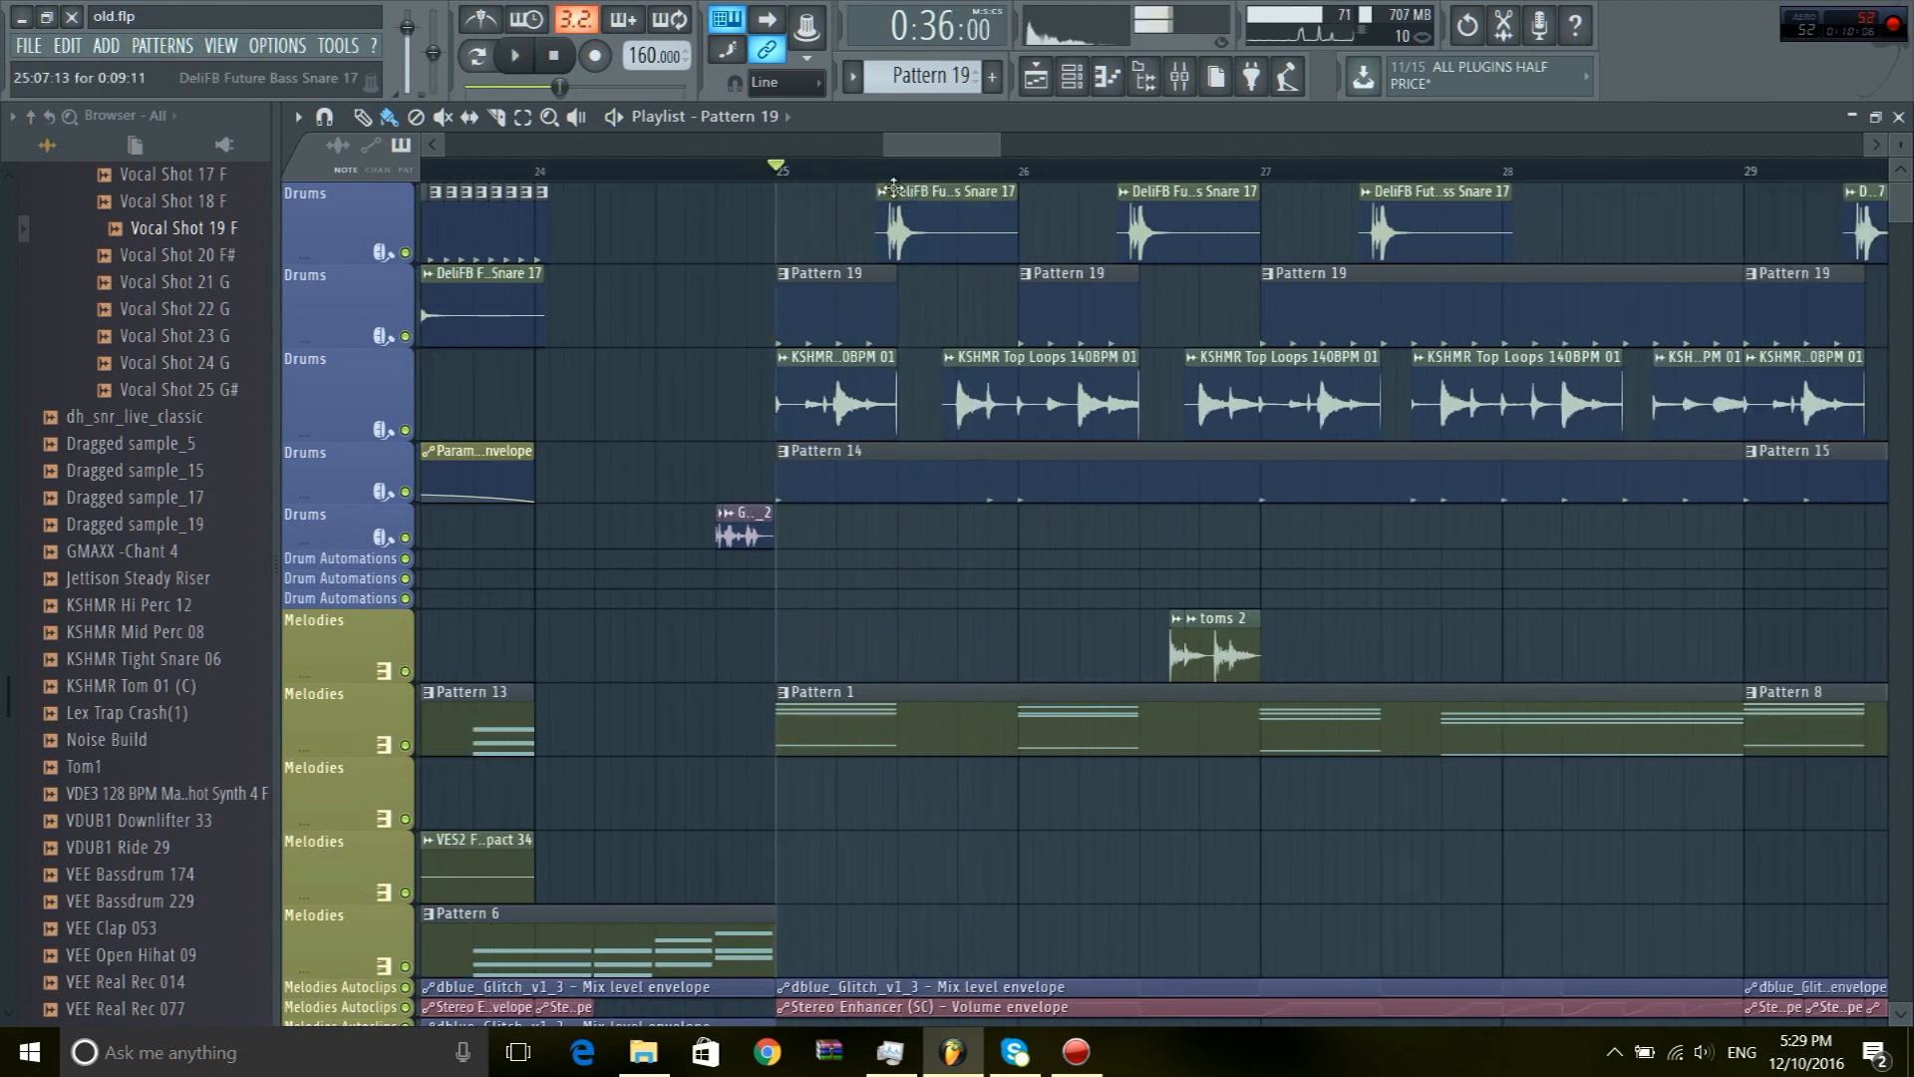
# Play the drop briefly from the KSHMR Top Loops clip late in bar 25, and move the playhead to the snare in bar 26
pyautogui.moveTo(869, 168); pyautogui.dragTo(903, 171)
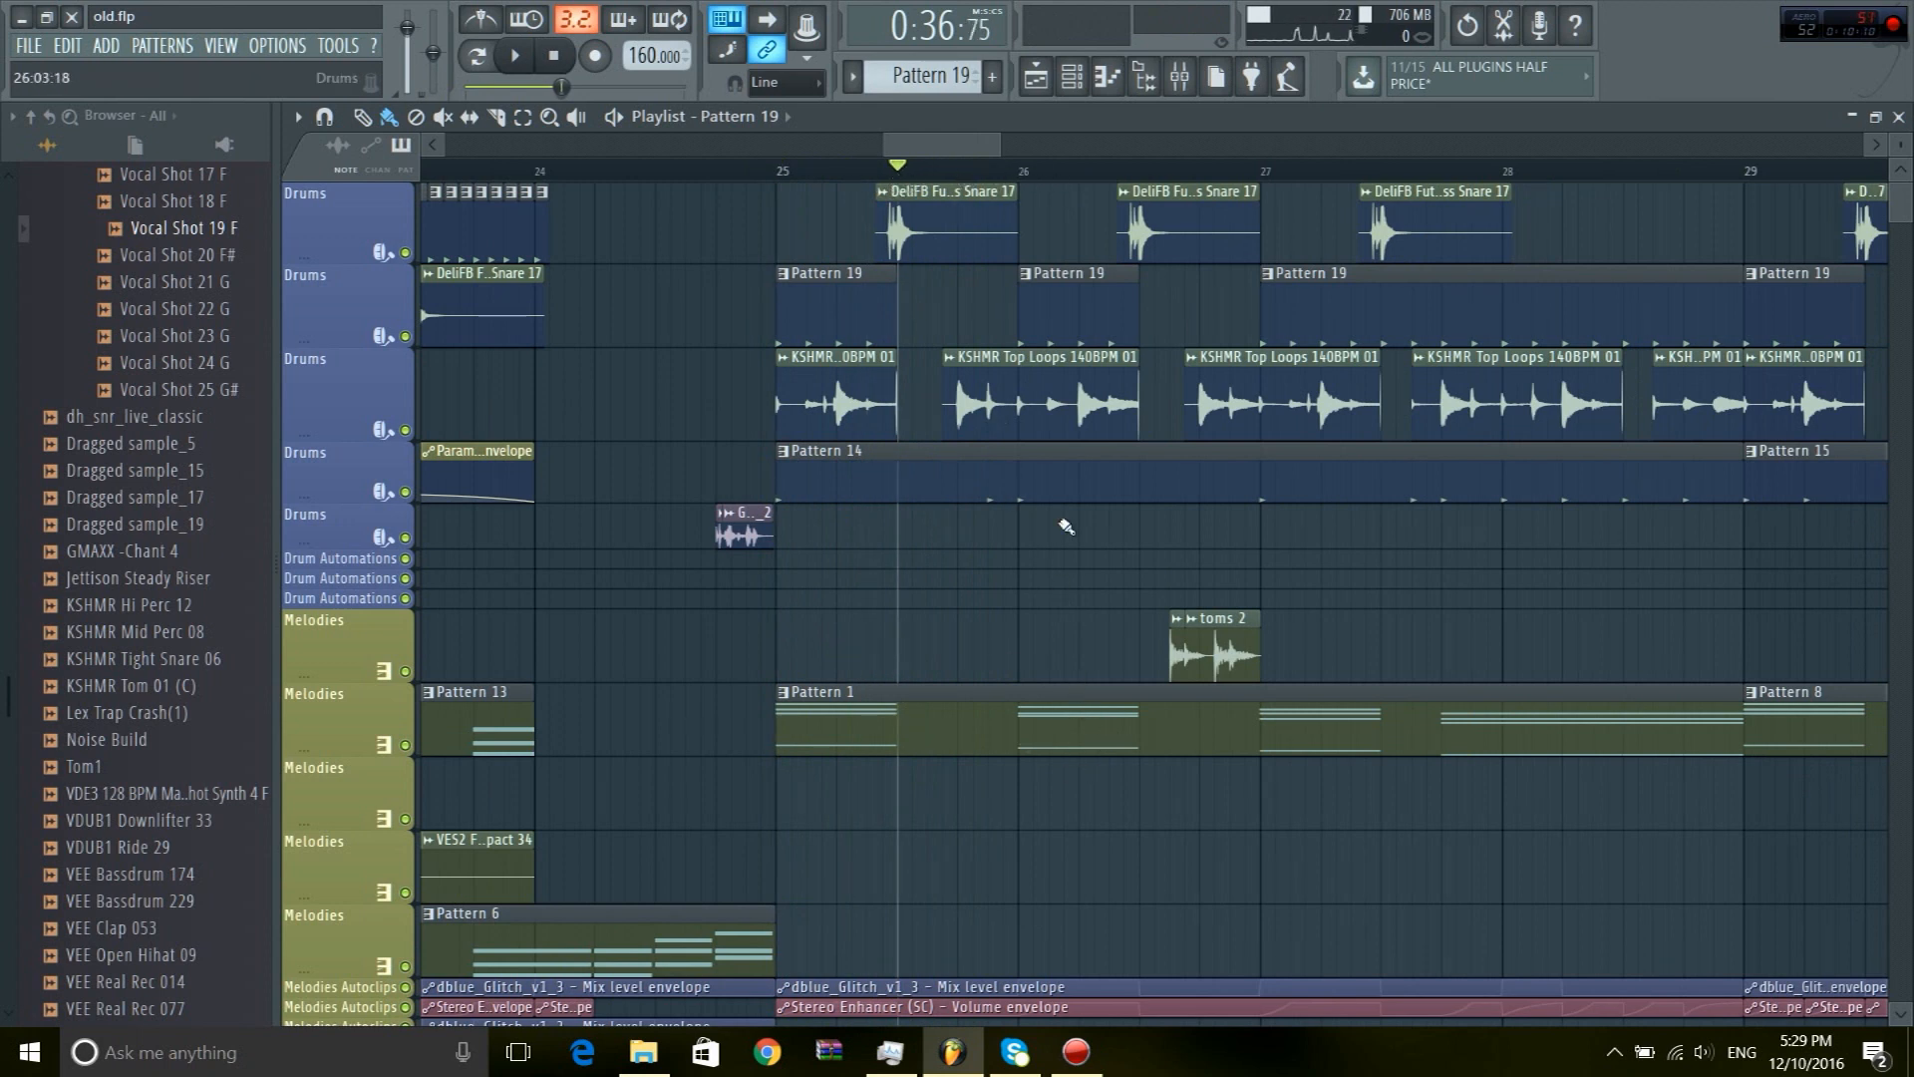
pyautogui.click(971, 172)
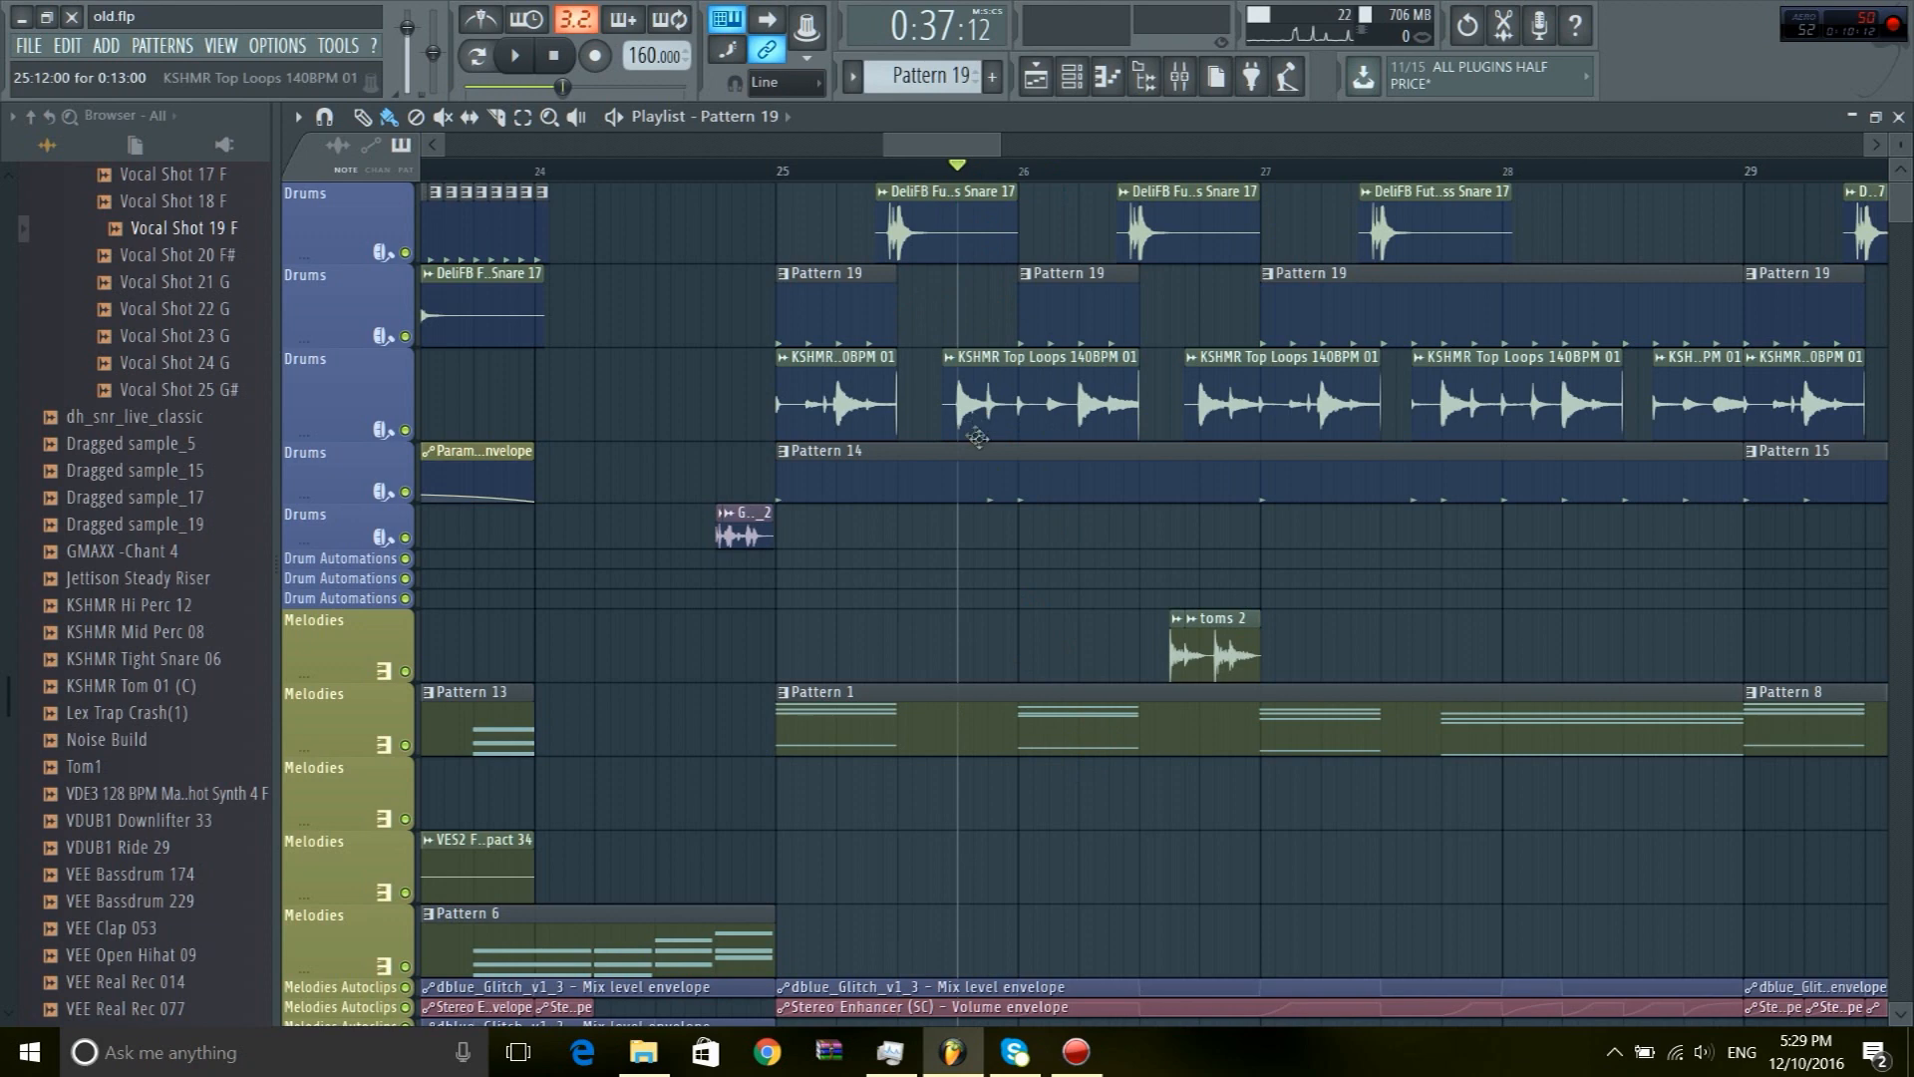
pyautogui.press('space')
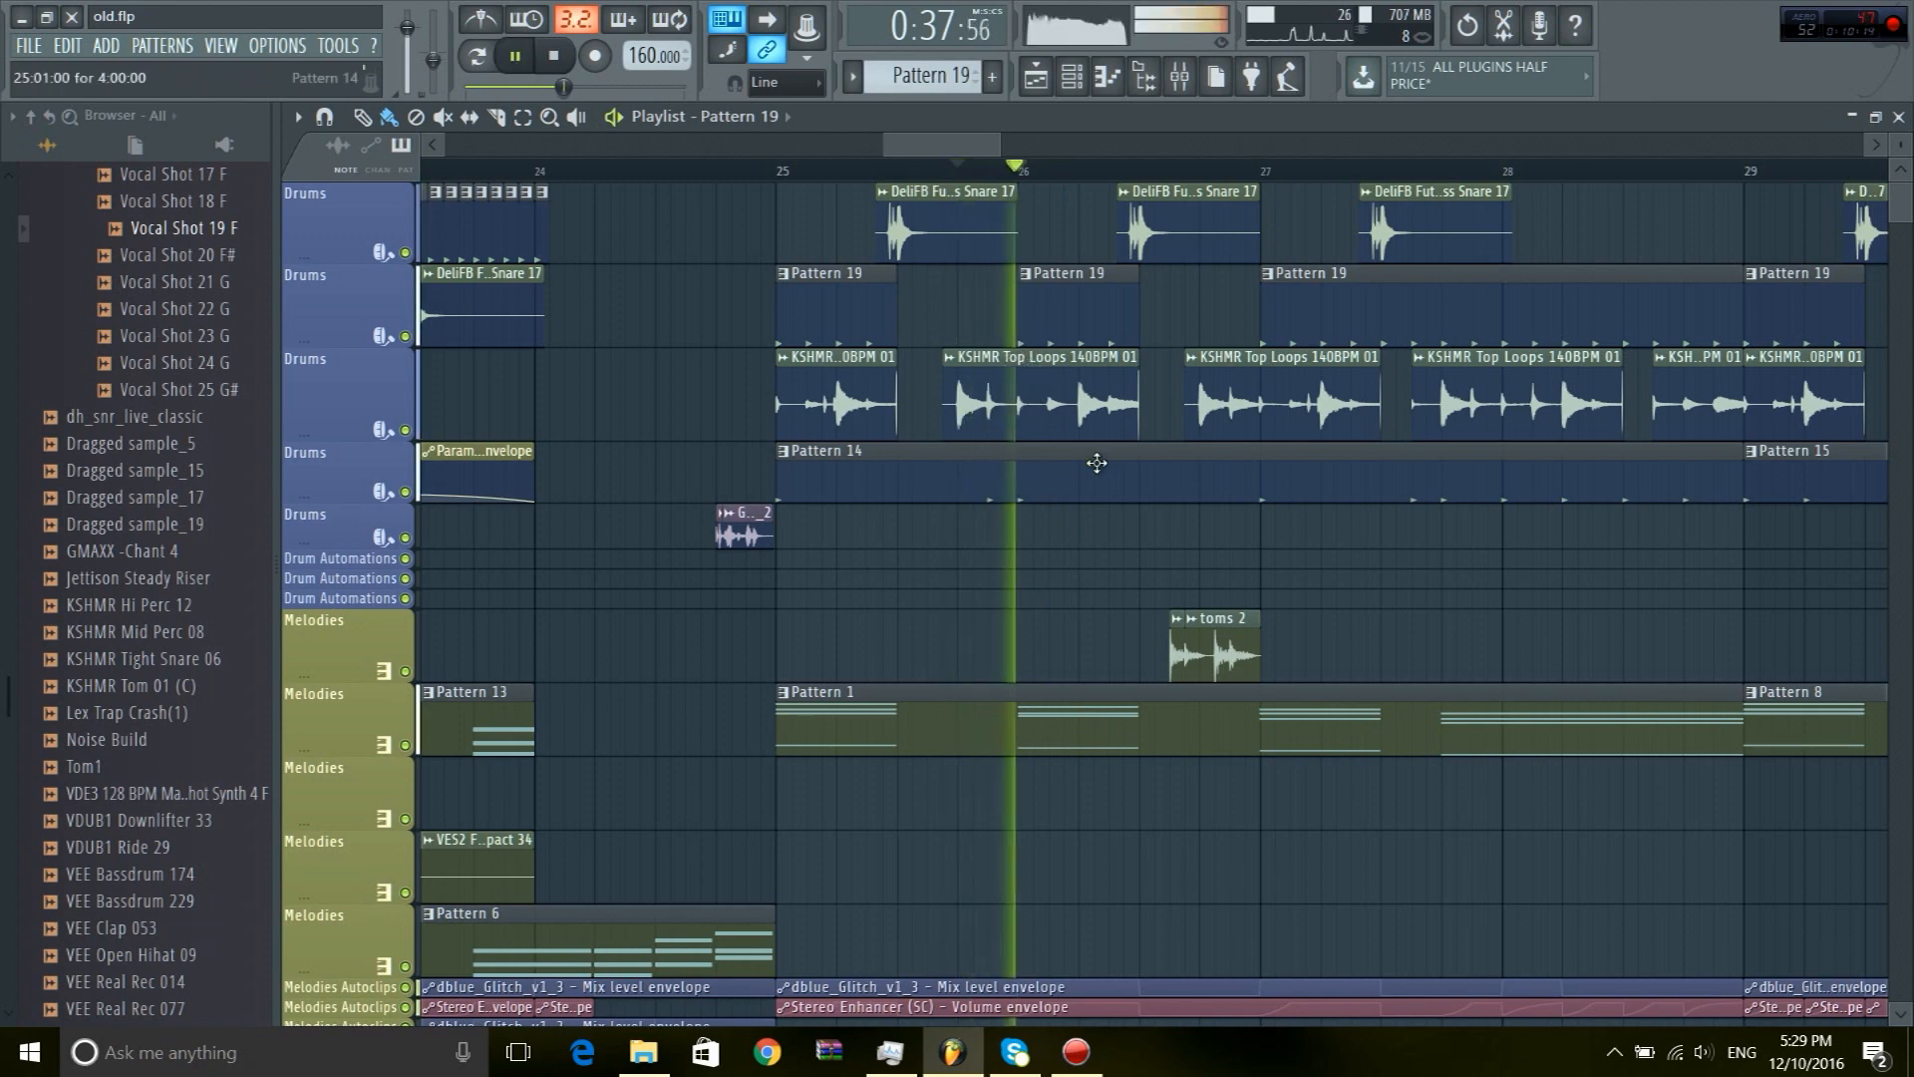
pyautogui.press('space')
pyautogui.scroll(-2, 1126, 182)
pyautogui.click(1127, 173)
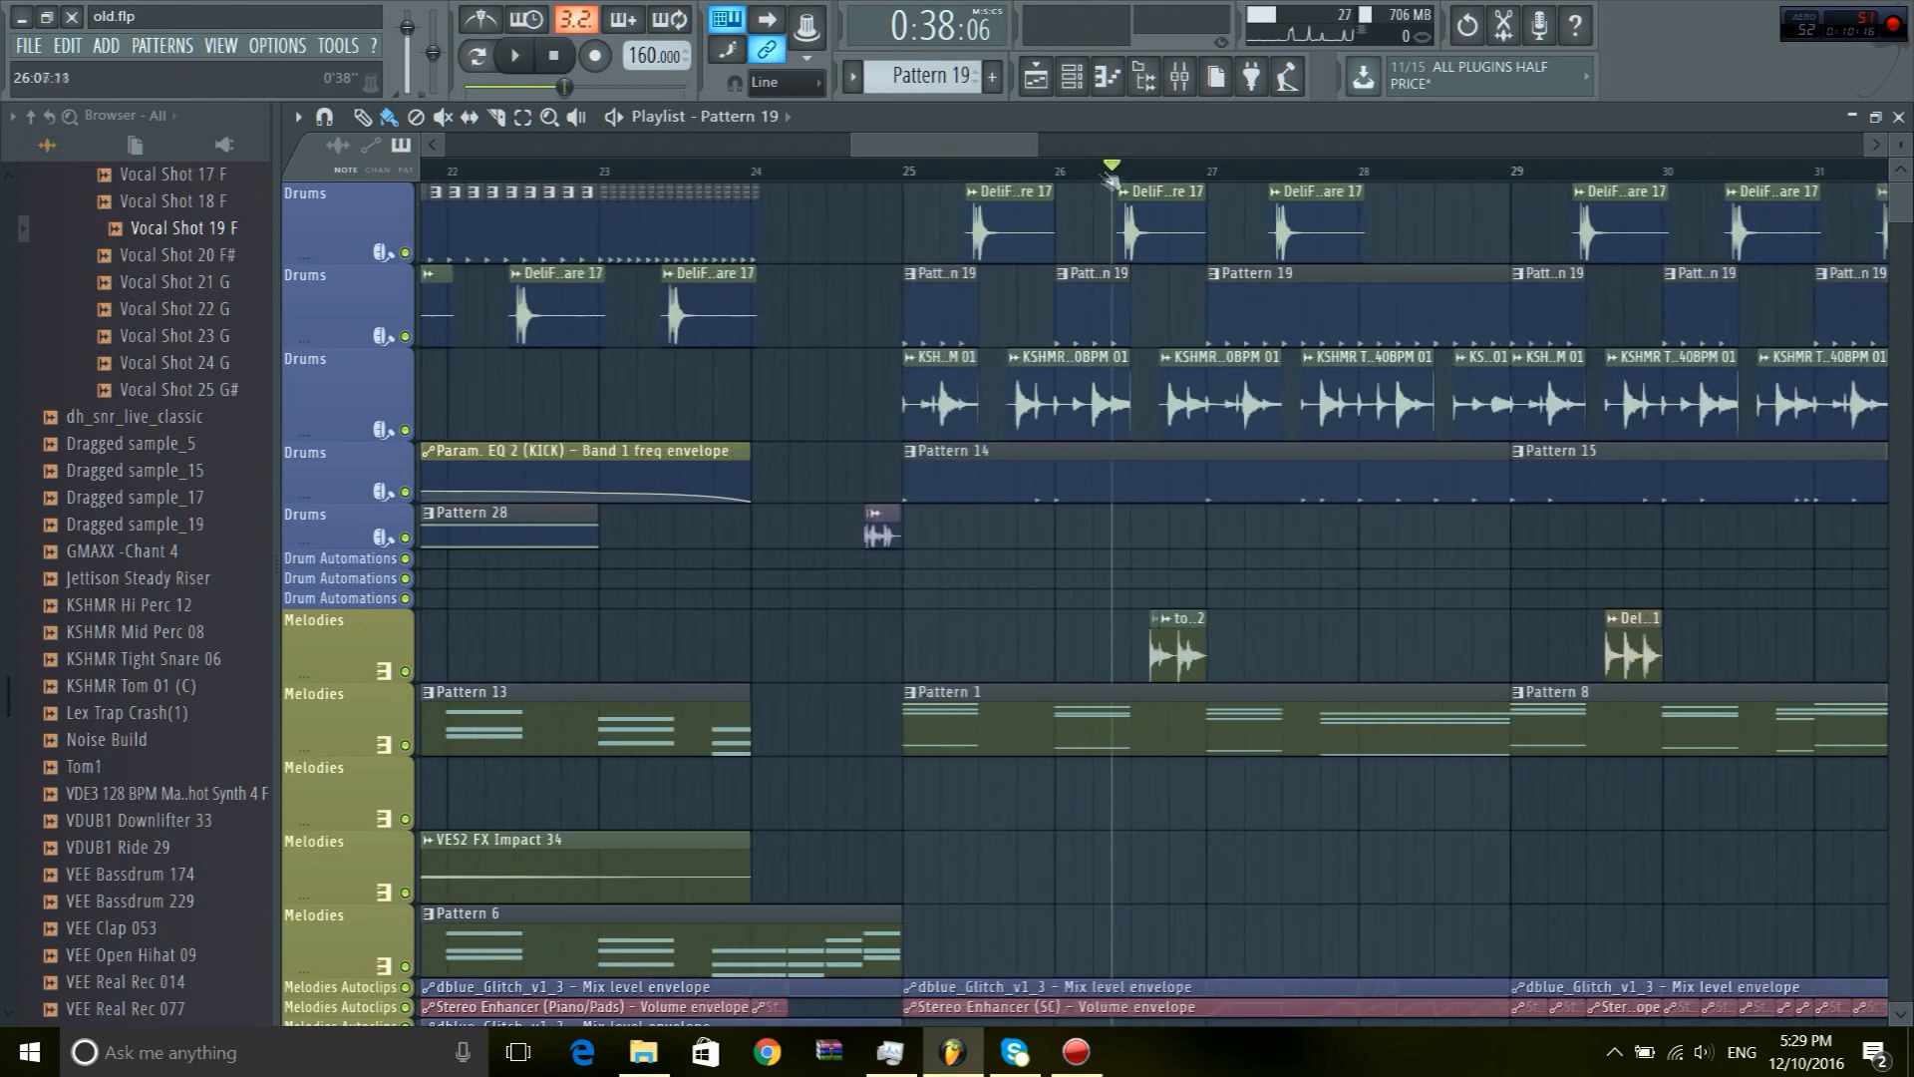
pyautogui.scroll(1, 1106, 183)
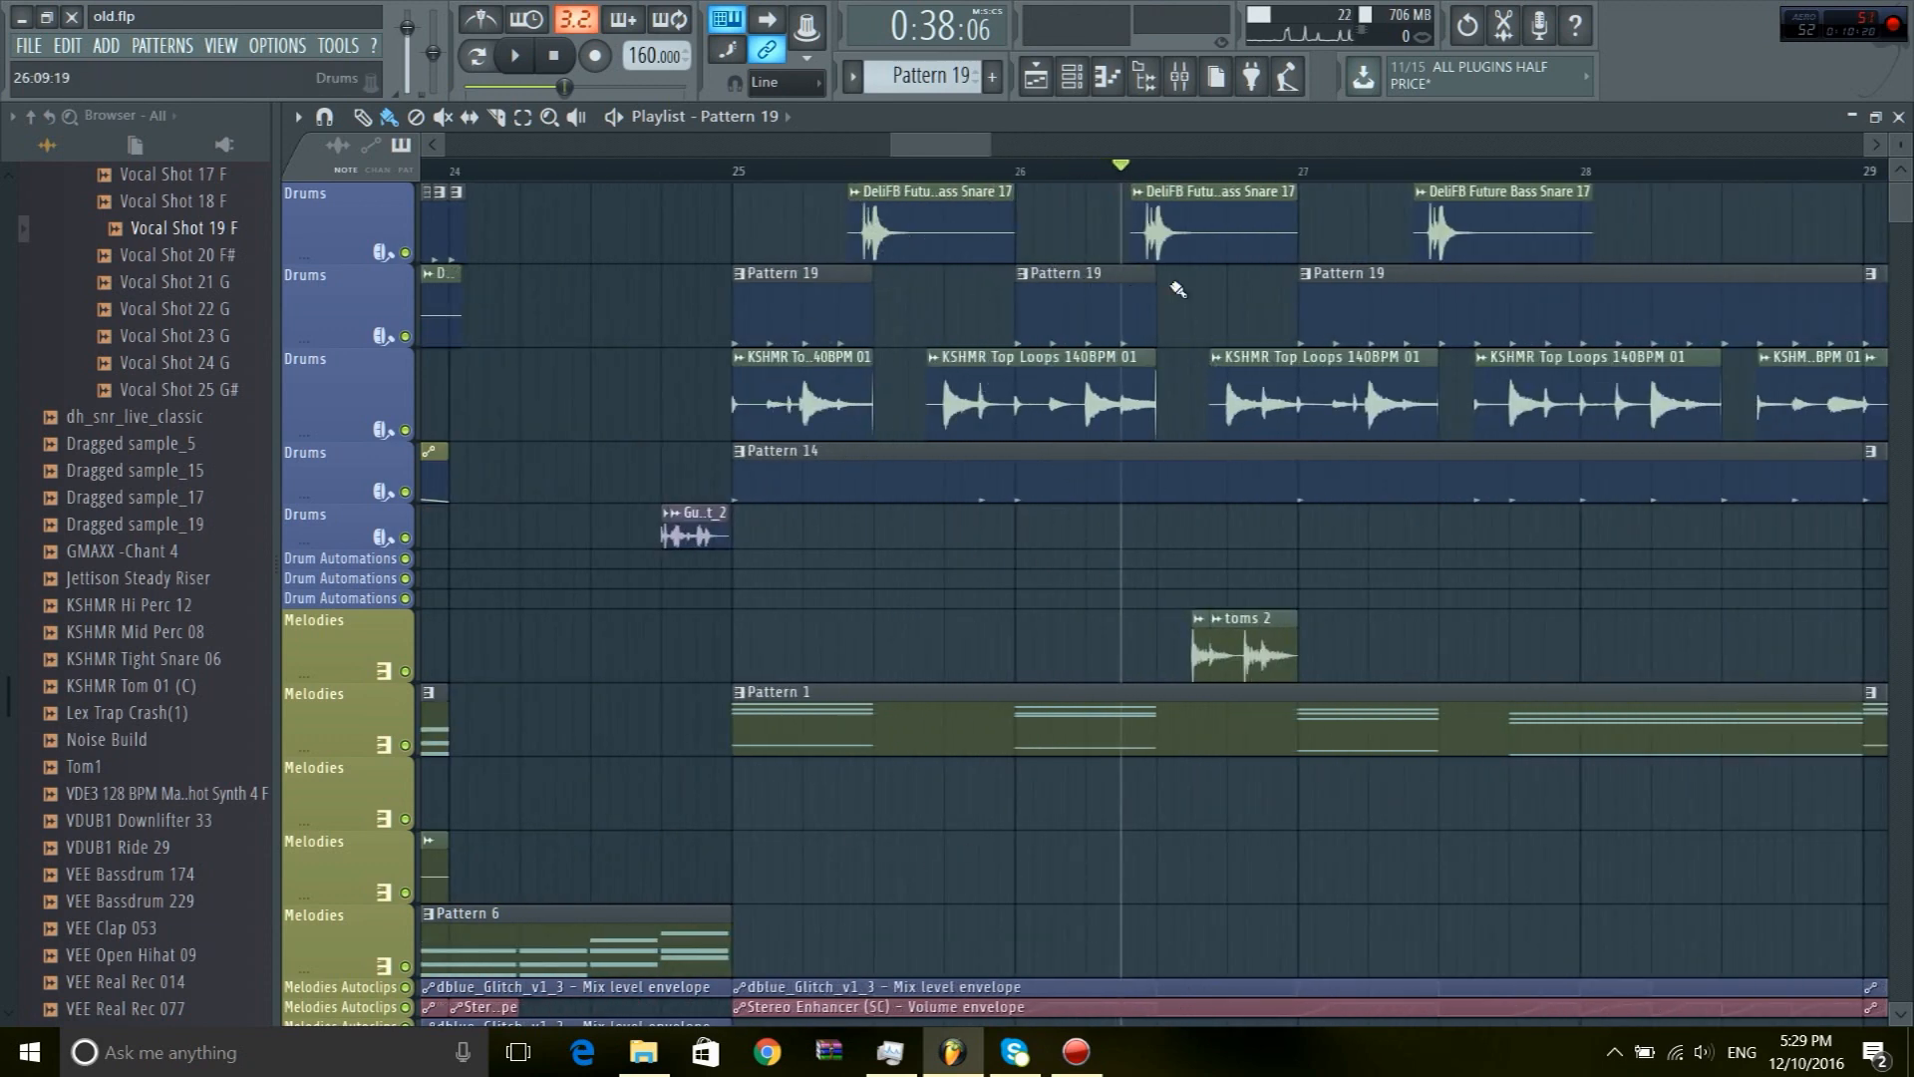
# Move the playhead past the second snare to bar 27 and examine the toms 2 fill and the Pattern 1 chords
pyautogui.click(1158, 171)
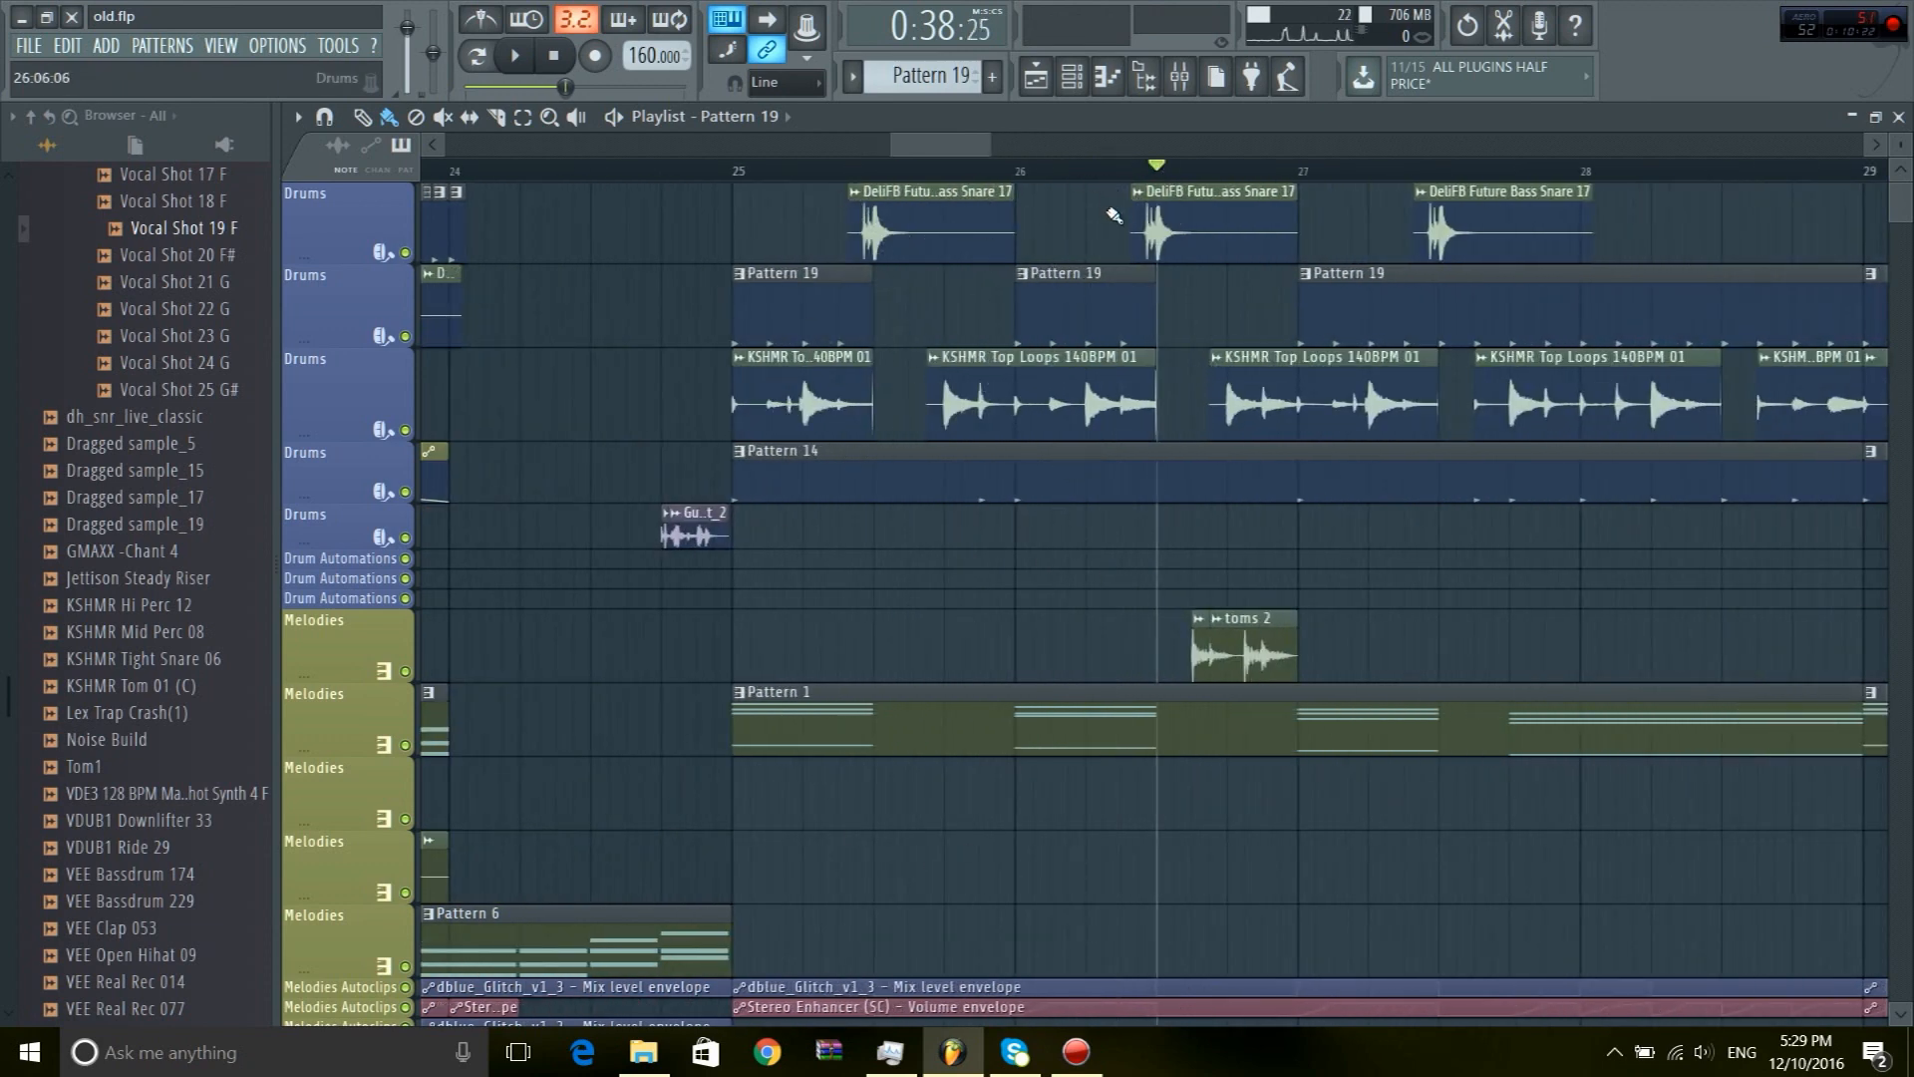
pyautogui.scroll(-2, 1277, 509)
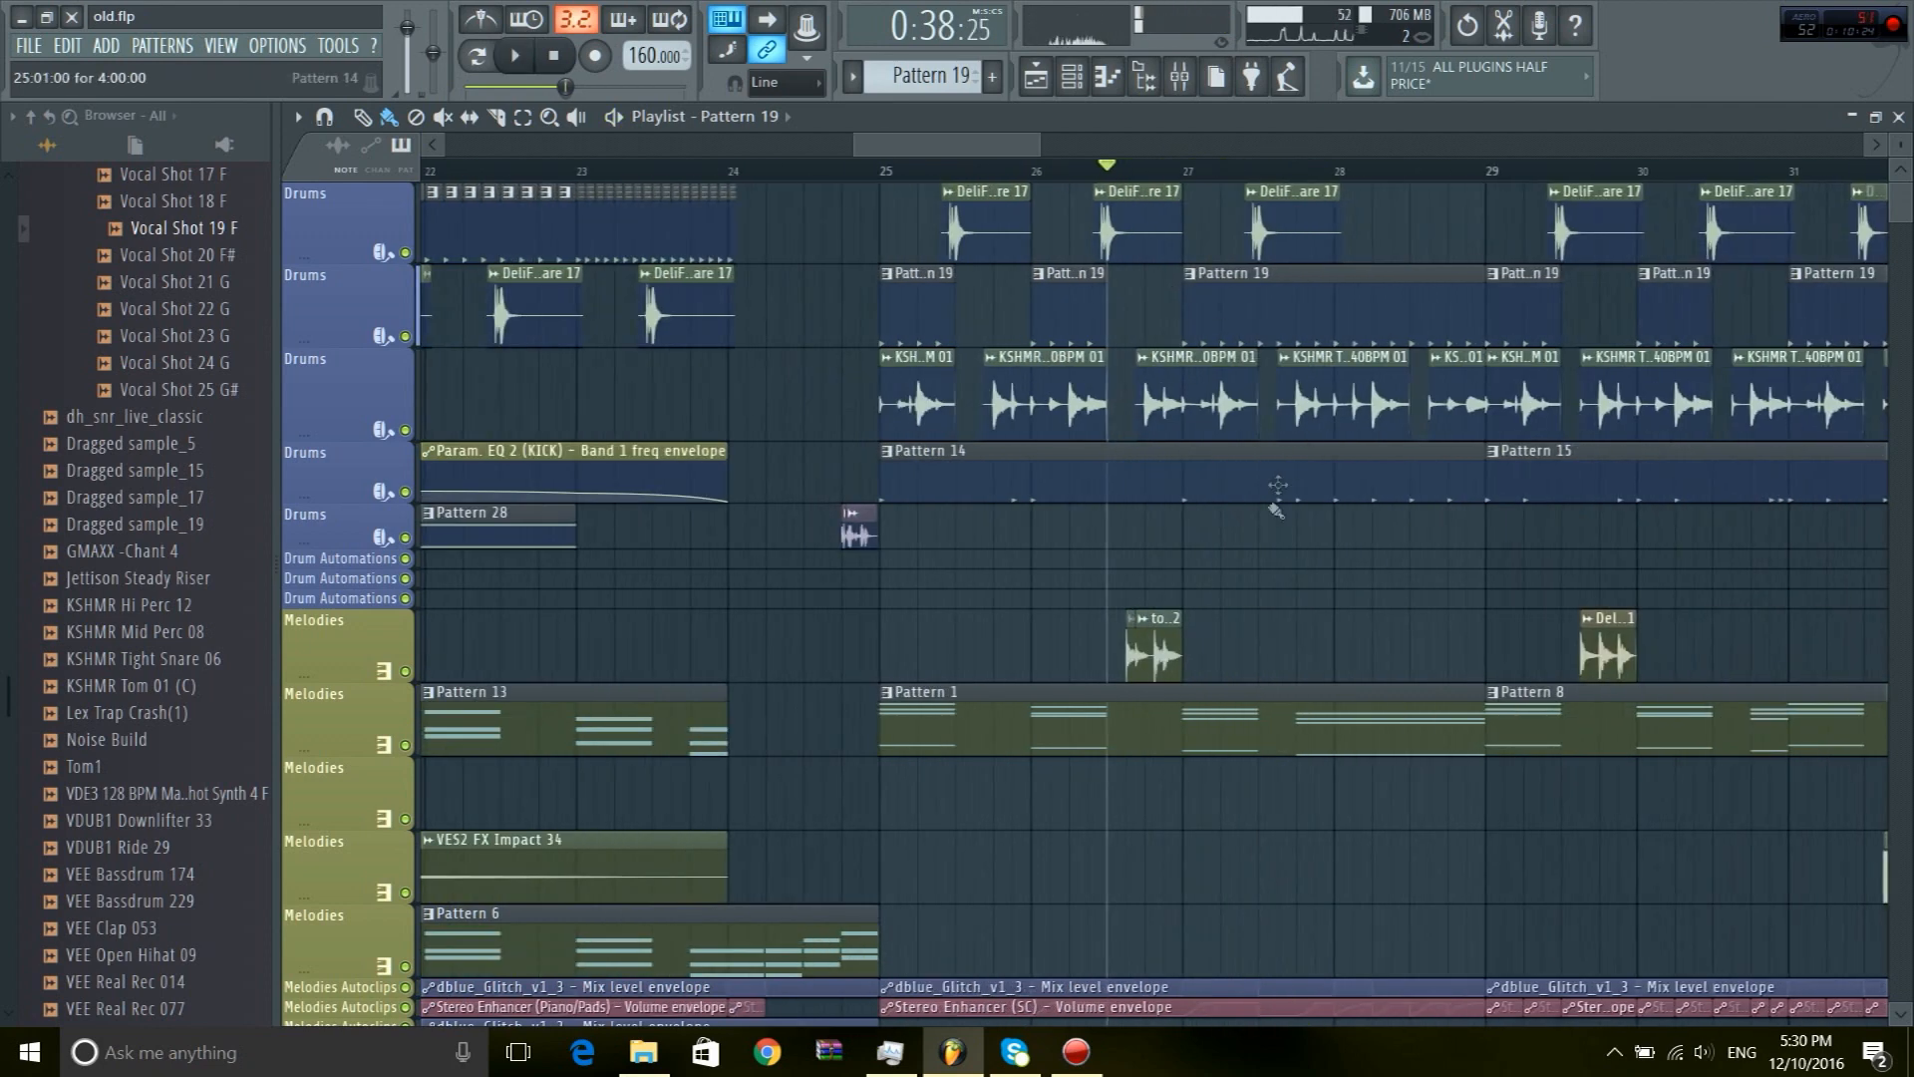
pyautogui.scroll(2, 1232, 181)
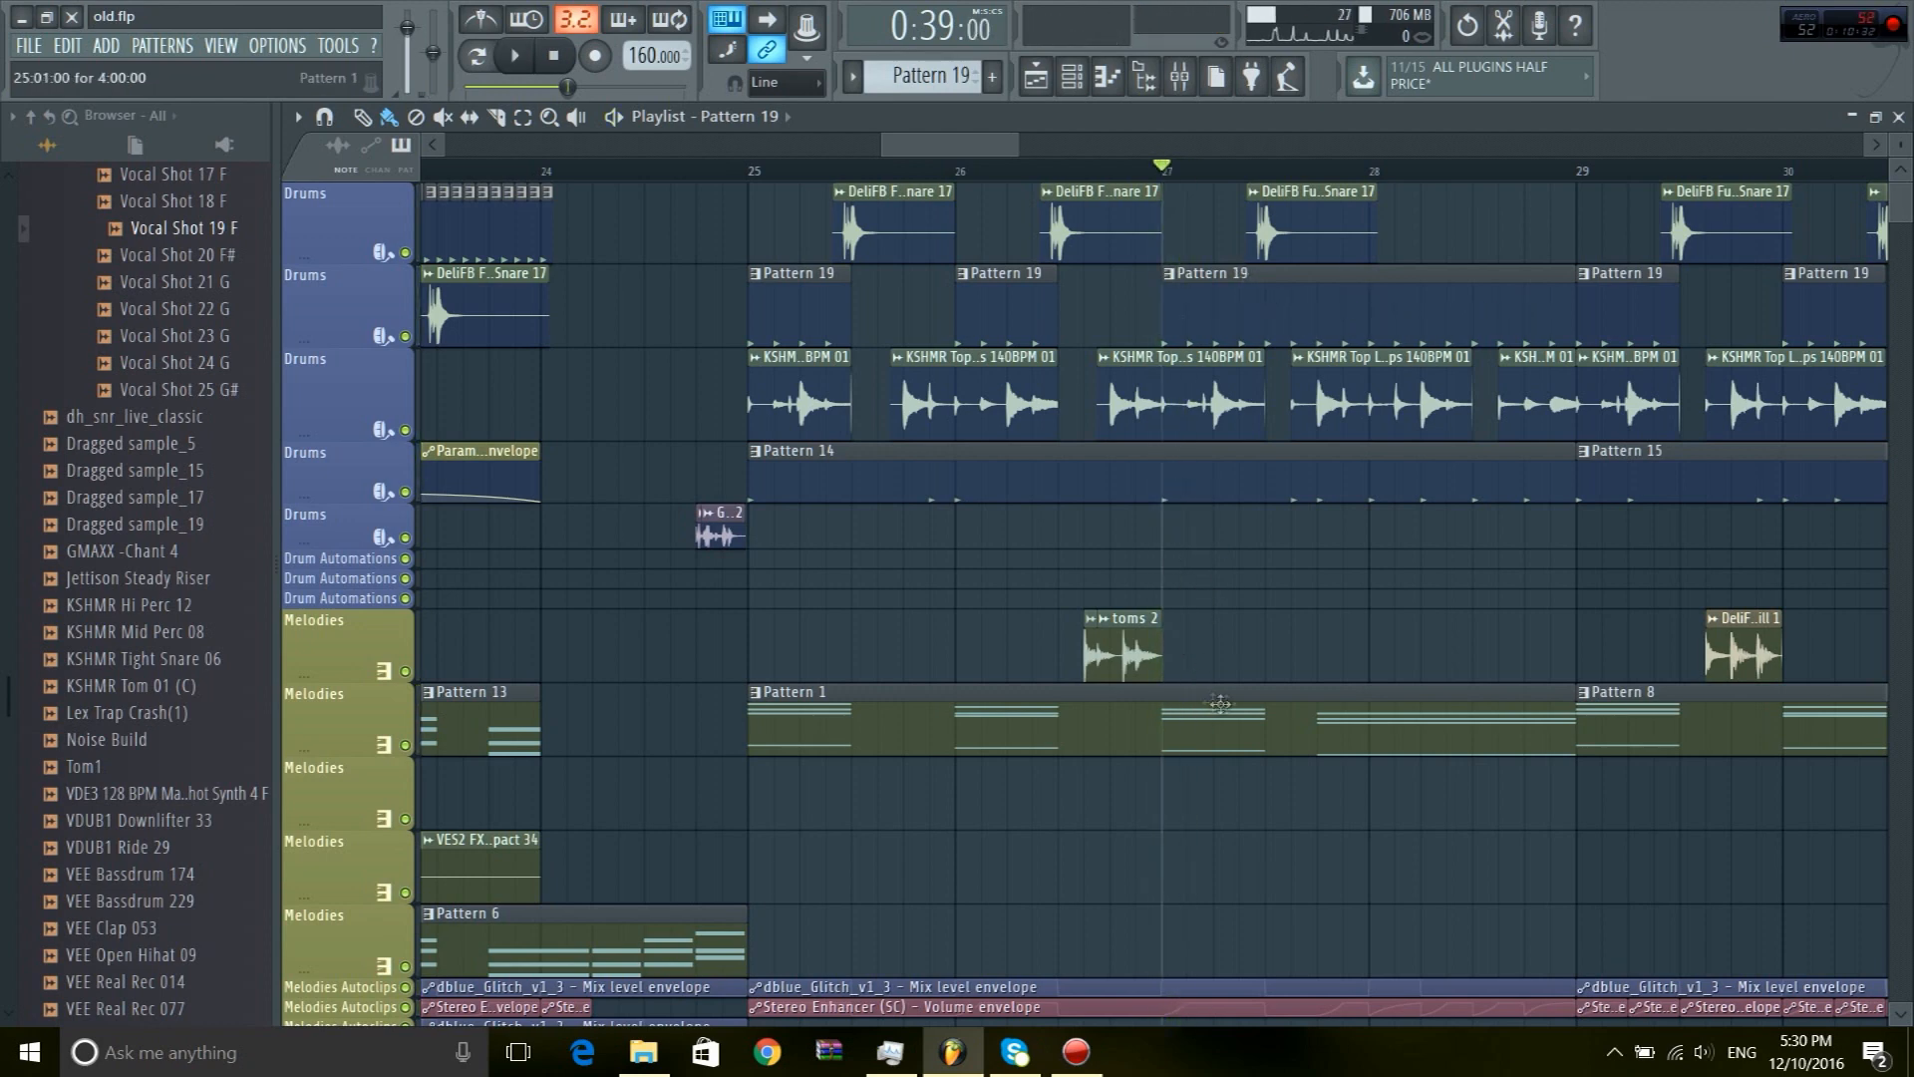
pyautogui.scroll(-2, 1205, 755)
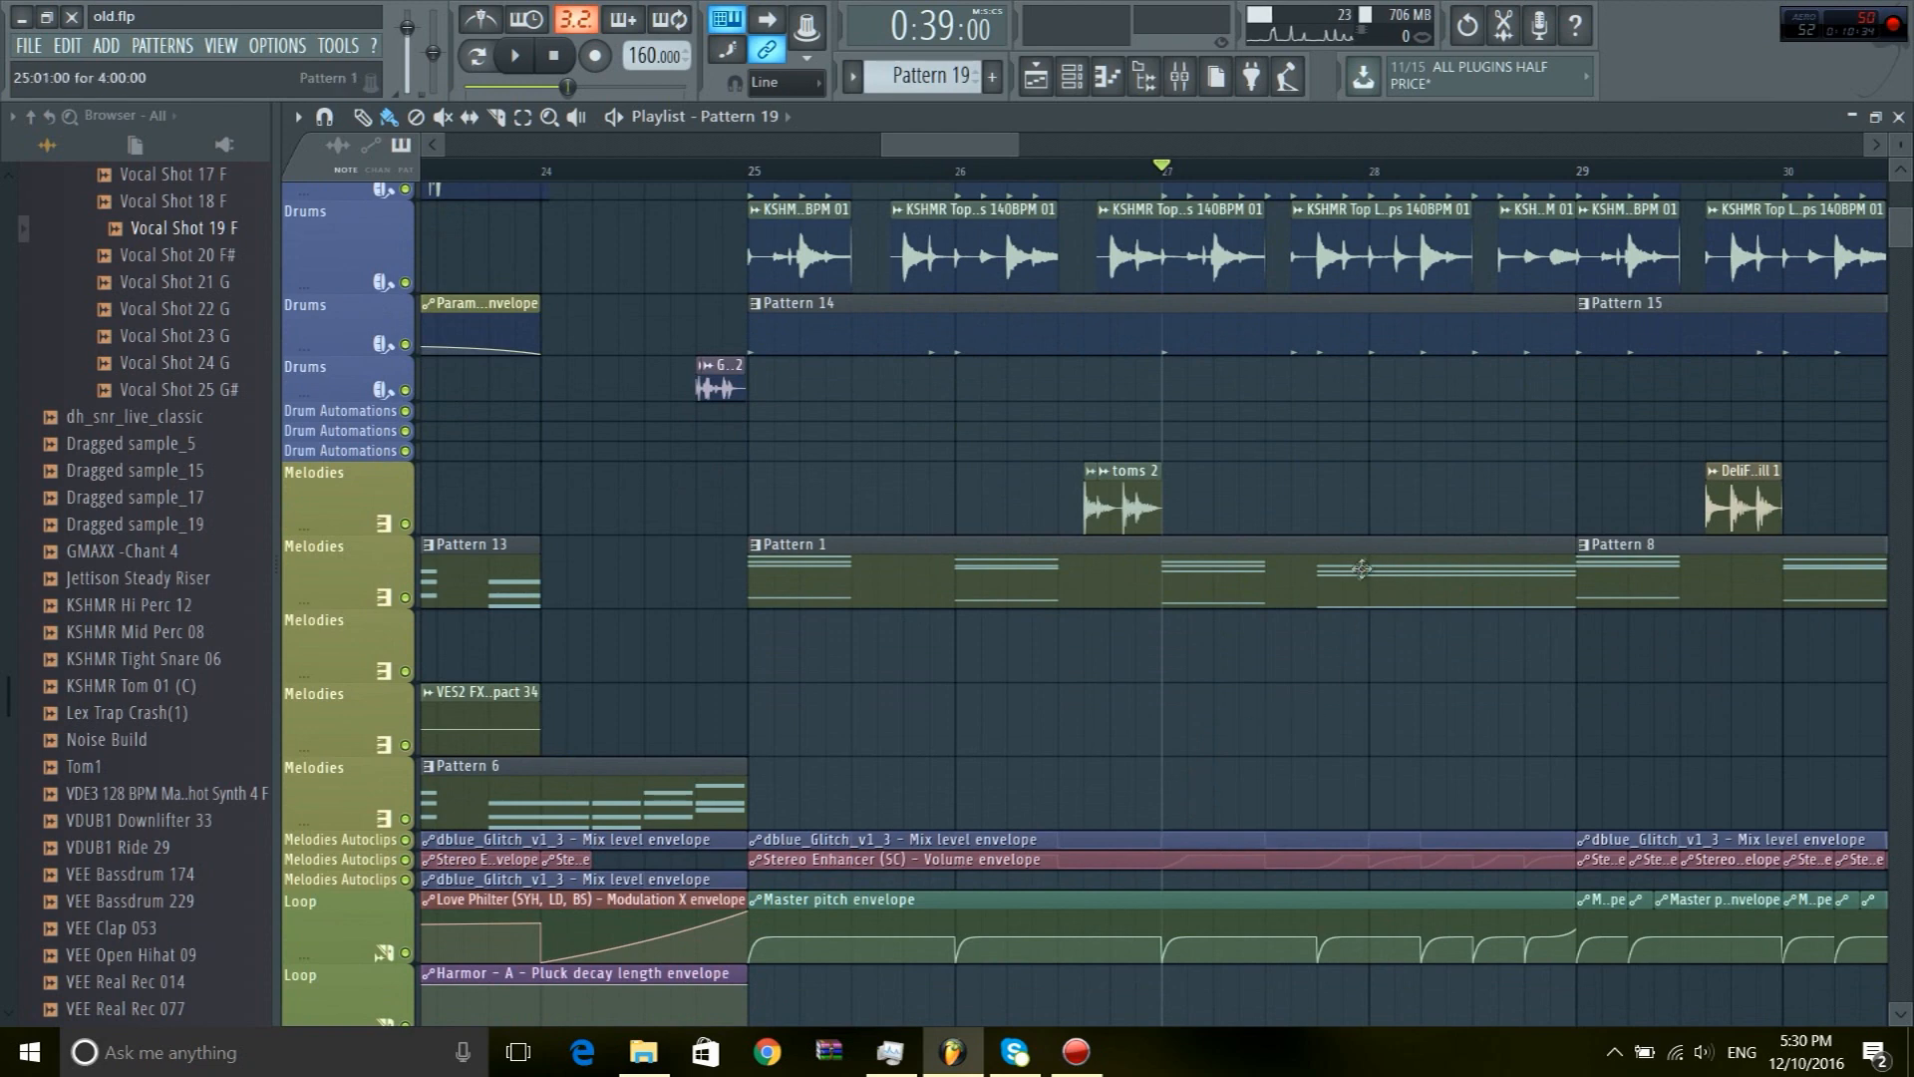
pyautogui.scroll(2, 1292, 382)
# Play the drop from late in bar 27 into the start of Pattern 8 at bar 29, and stop playback
pyautogui.click(1343, 167)
pyautogui.click(1292, 168)
pyautogui.click(1312, 173)
pyautogui.press('space')
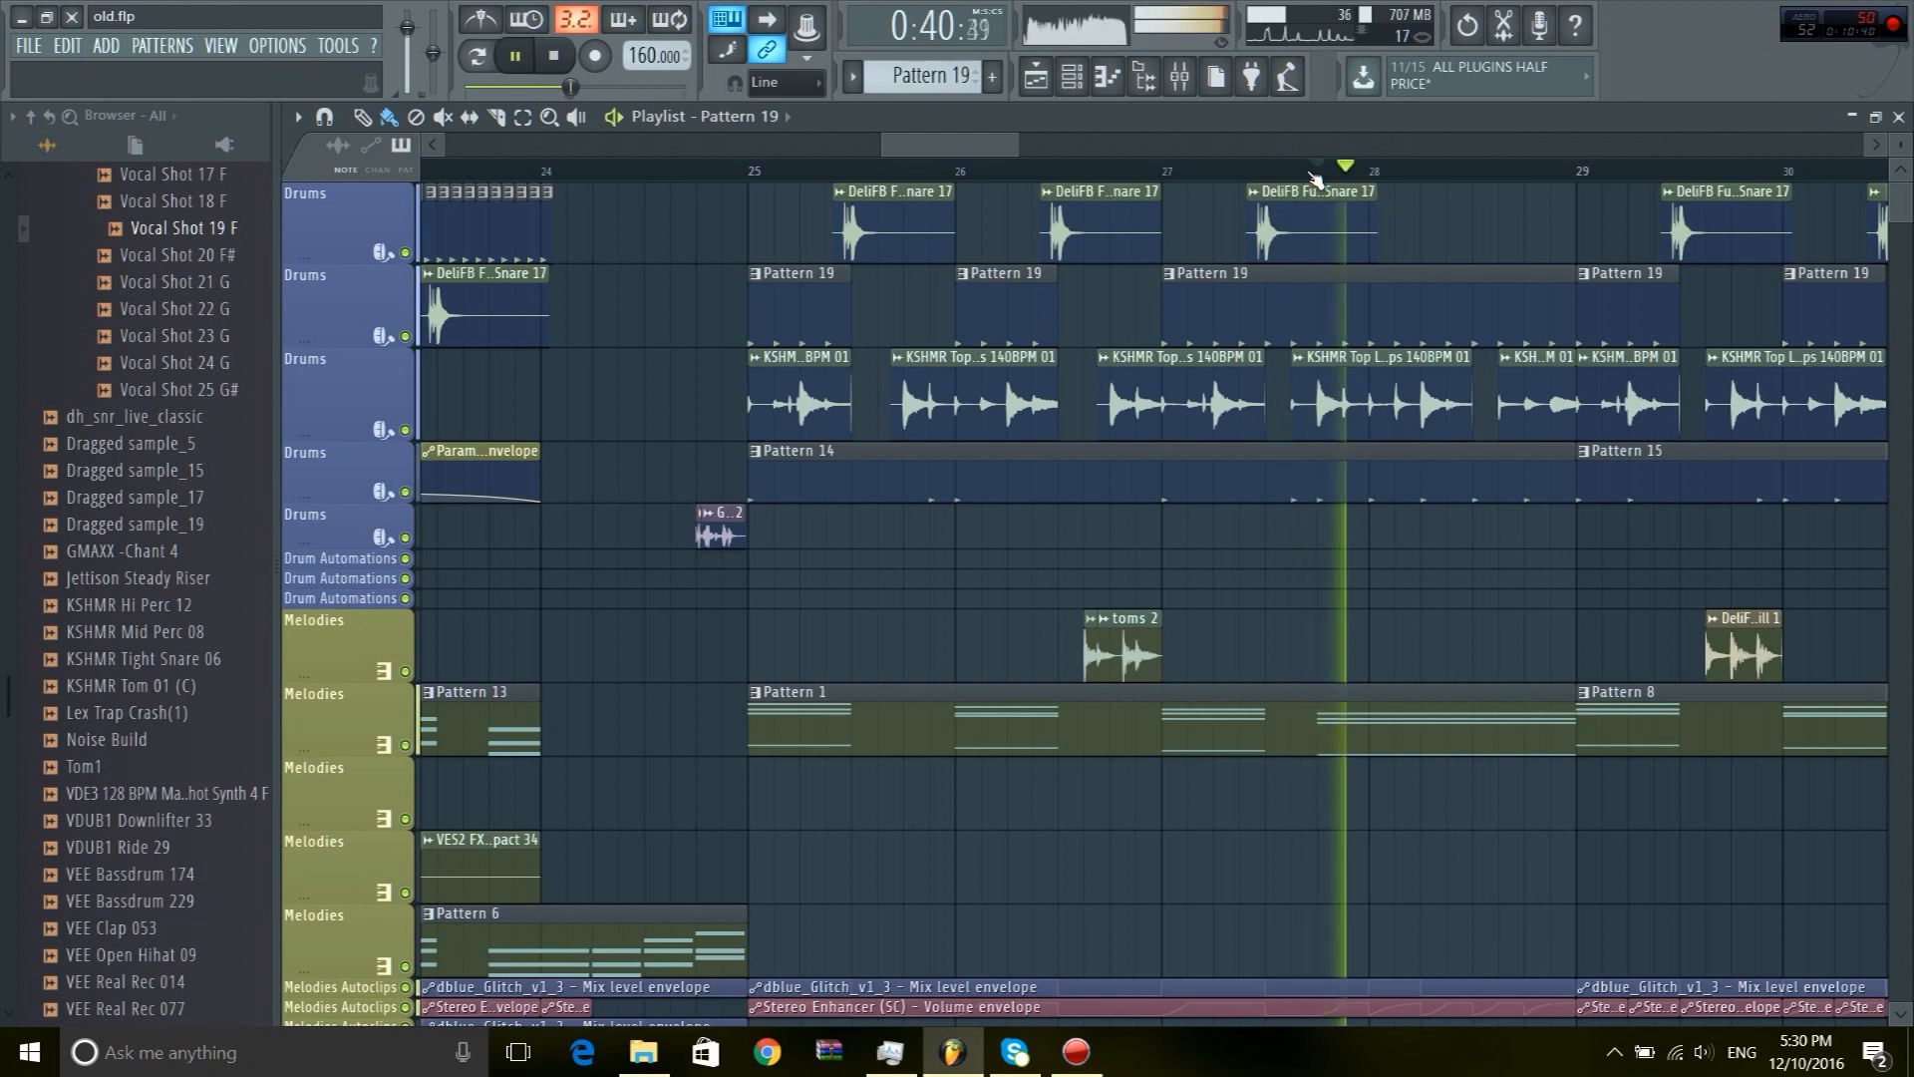
pyautogui.scroll(-7, 907, 598)
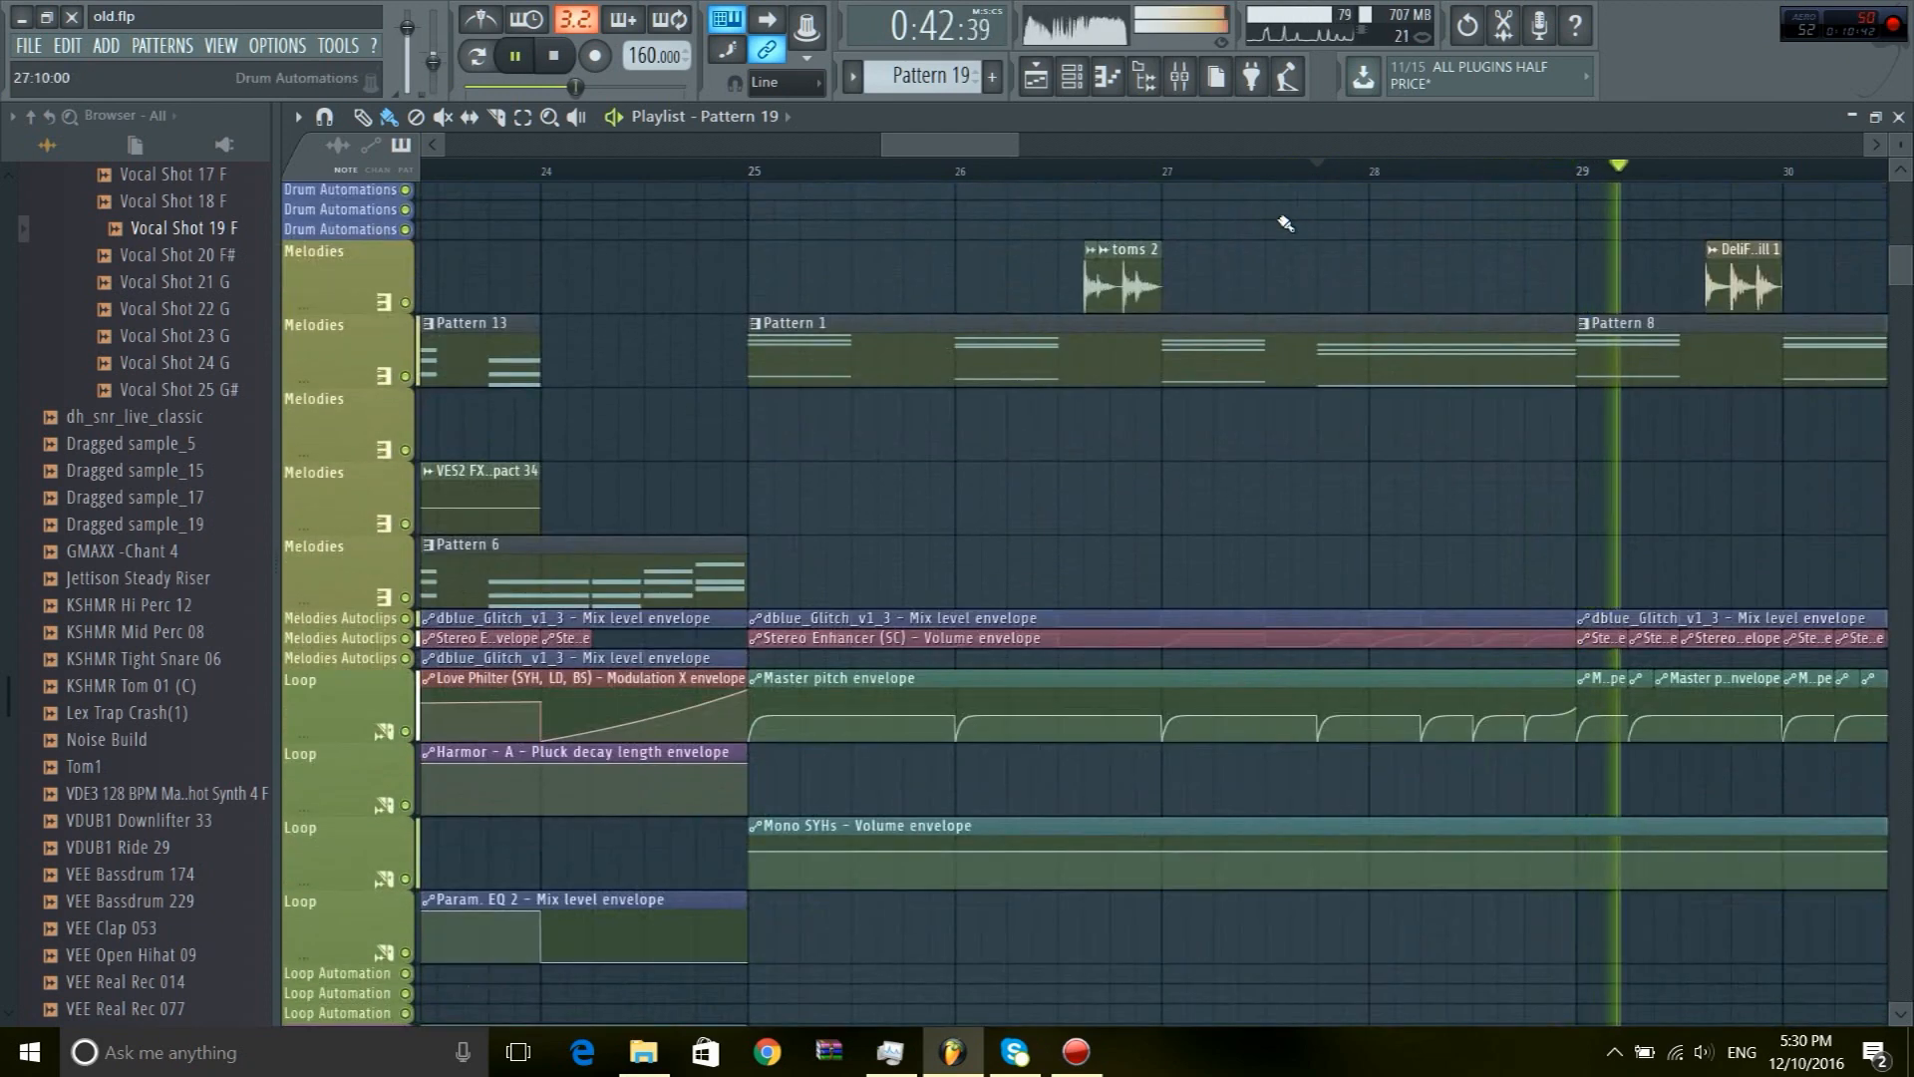
pyautogui.press('space')
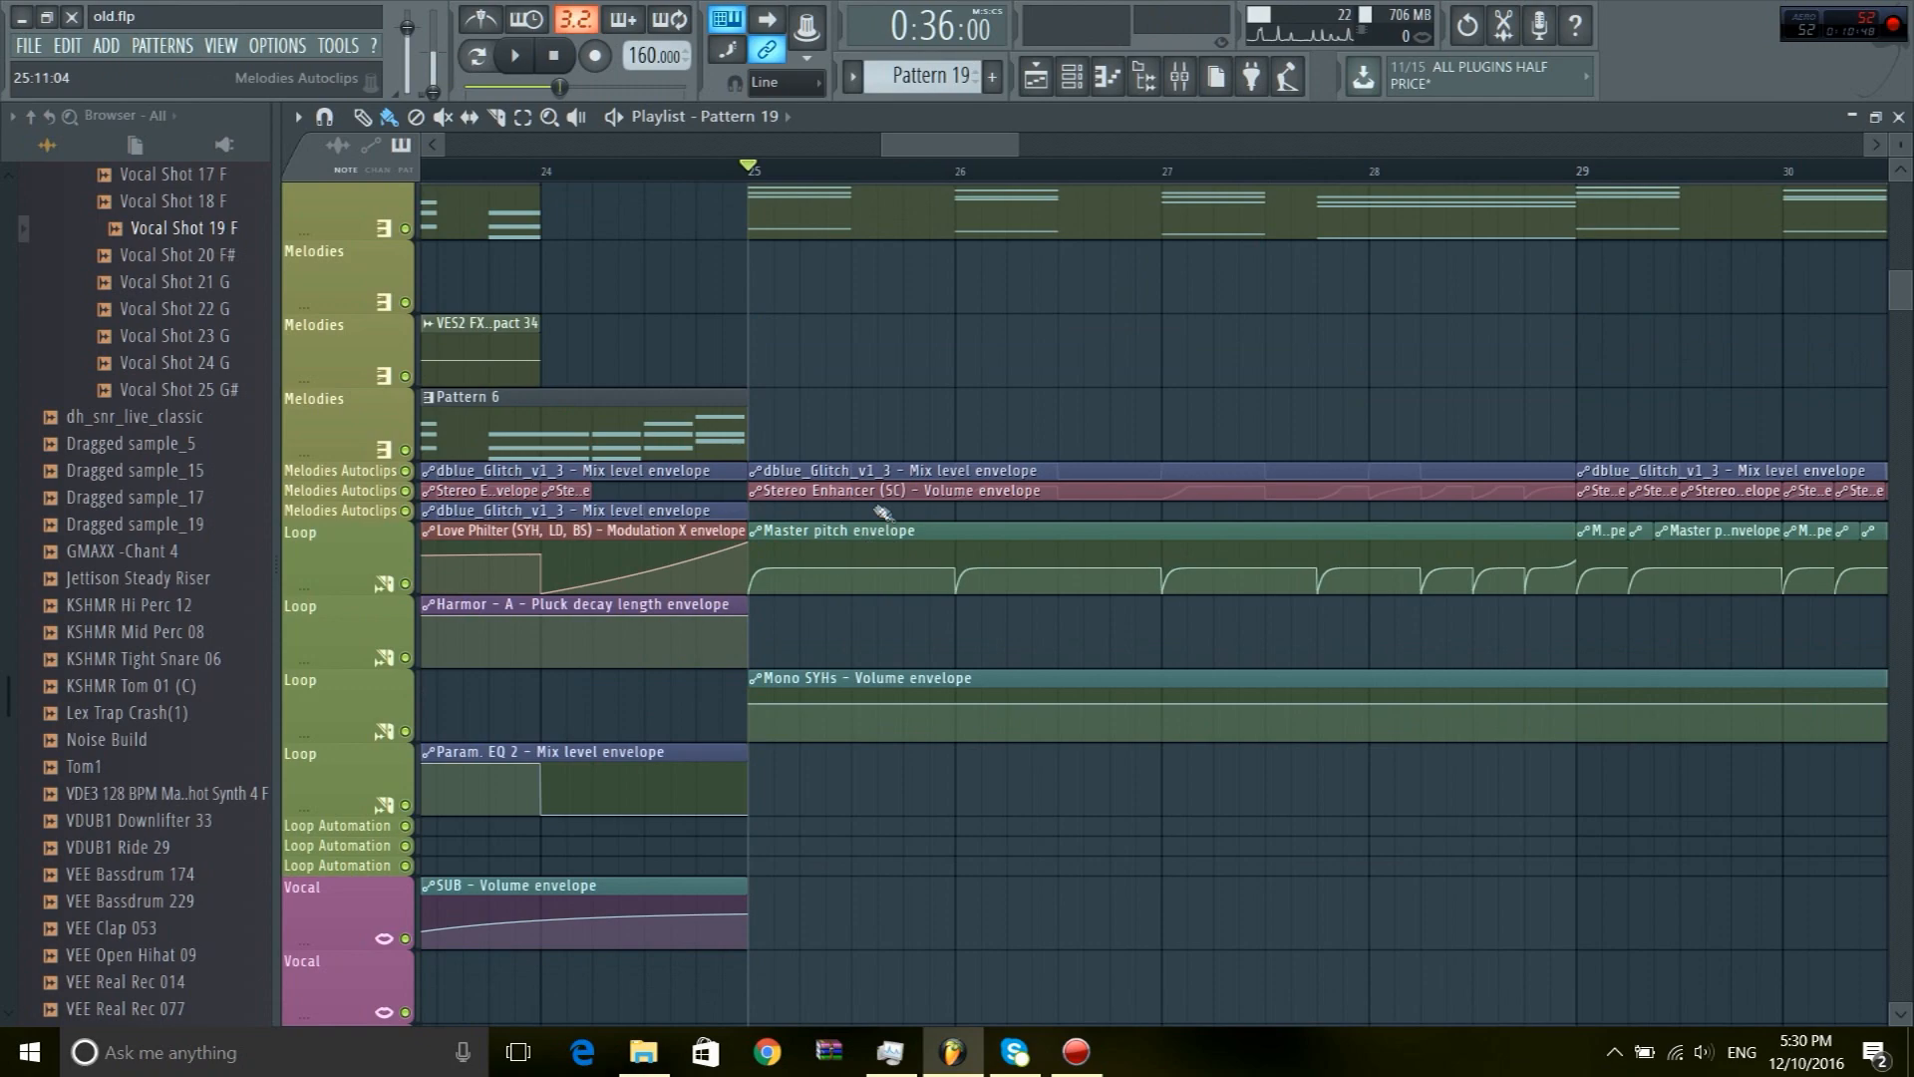
# Examine the Master pitch envelope clip that runs beneath the first drop chords from bar 25
pyautogui.scroll(4, 865, 438)
pyautogui.scroll(-5, 927, 474)
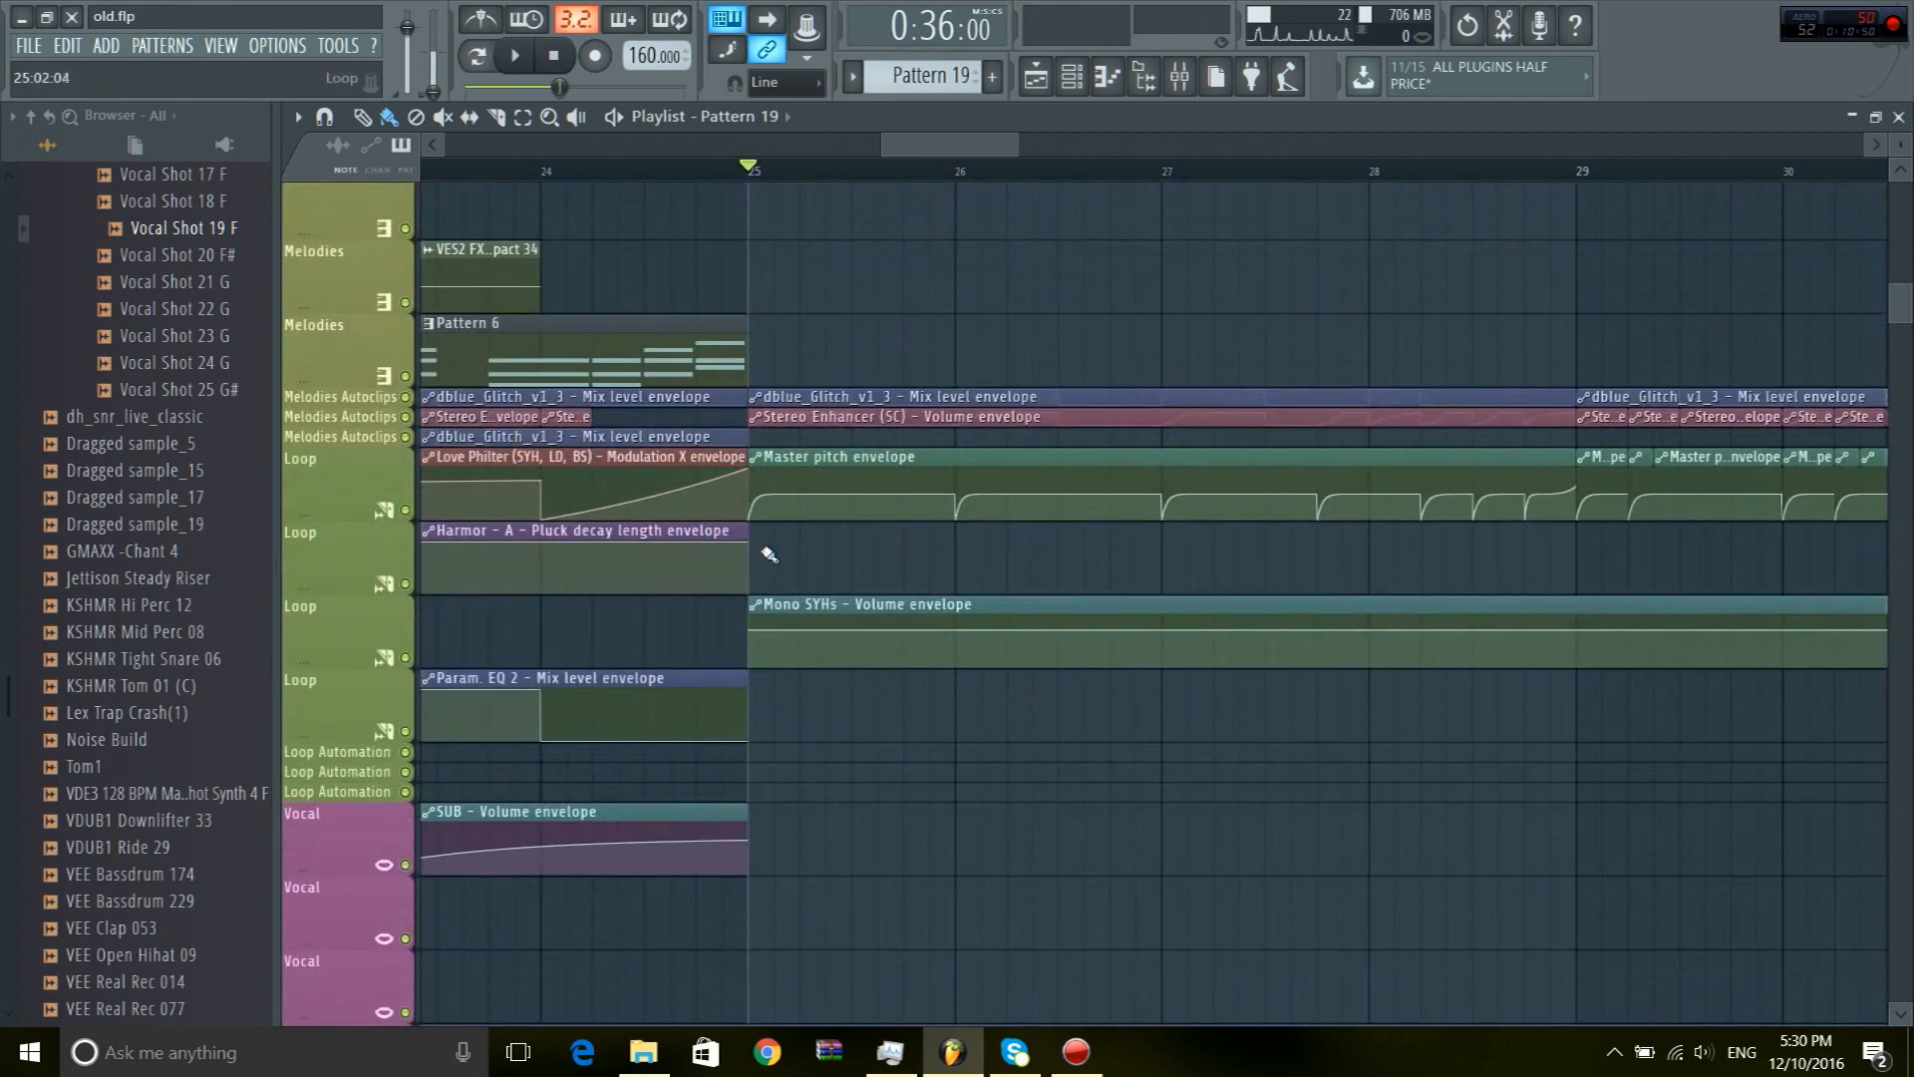
pyautogui.scroll(5, 1037, 524)
pyautogui.scroll(-5, 1047, 518)
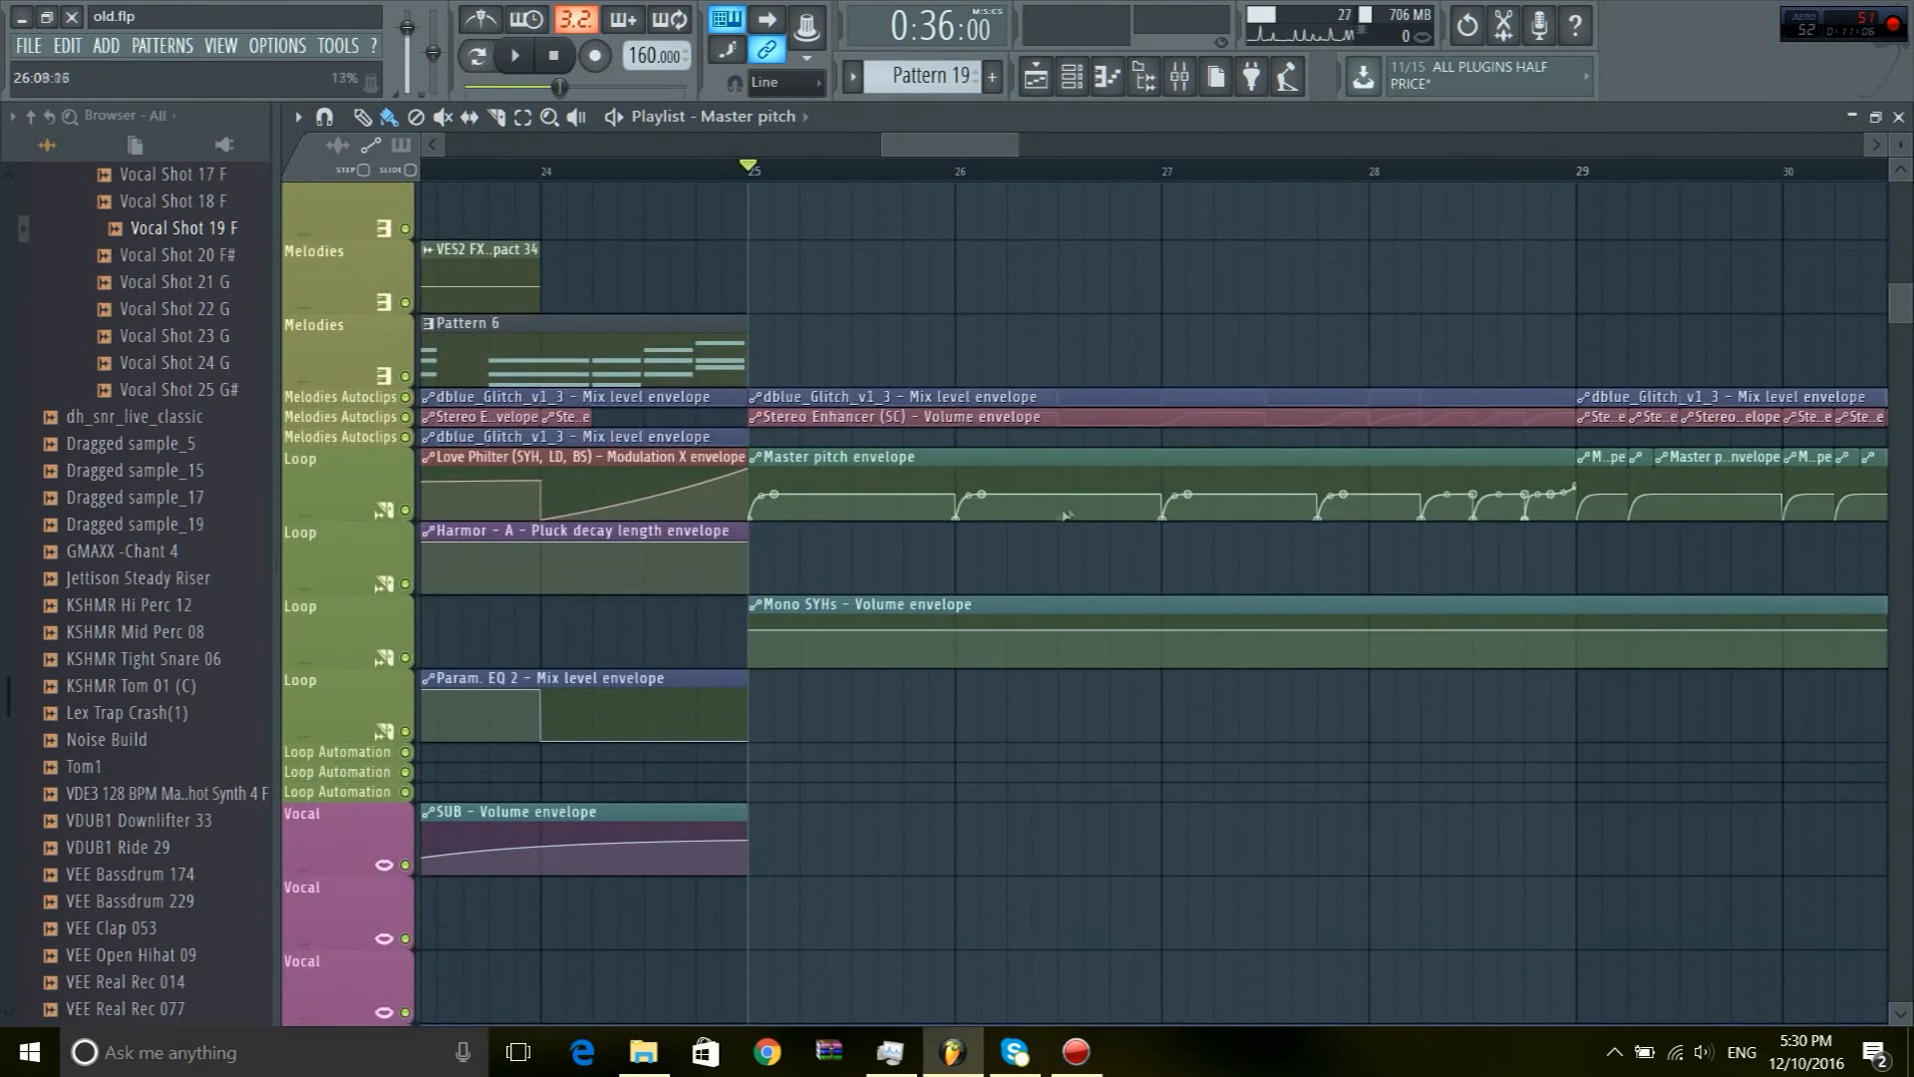
pyautogui.scroll(5, 1061, 507)
# Compare the Master pitch envelope clips under Pattern 8 from bar 29 with those at the start of the drop
pyautogui.moveTo(953, 149); pyautogui.dragTo(1017, 152)
pyautogui.scroll(-5, 1014, 224)
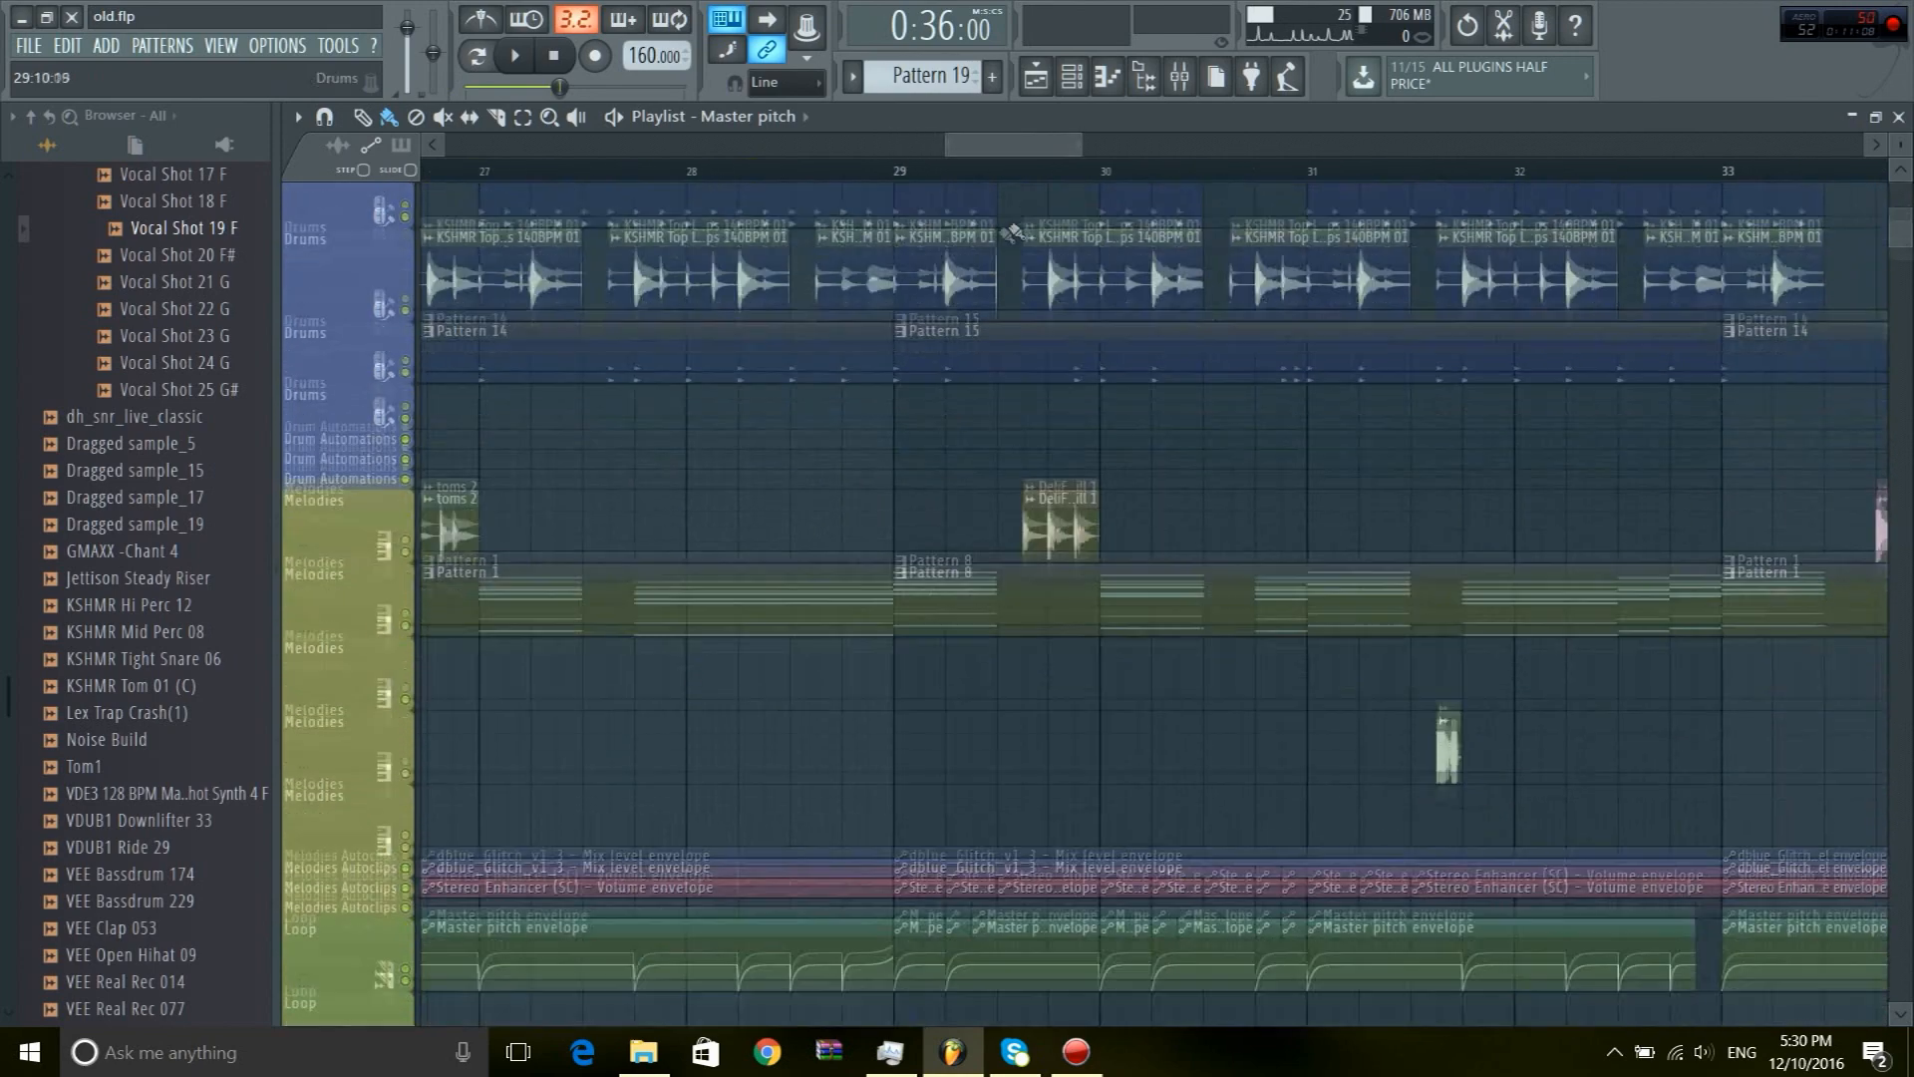
pyautogui.press('ctrl')
pyautogui.scroll(-2, 957, 195)
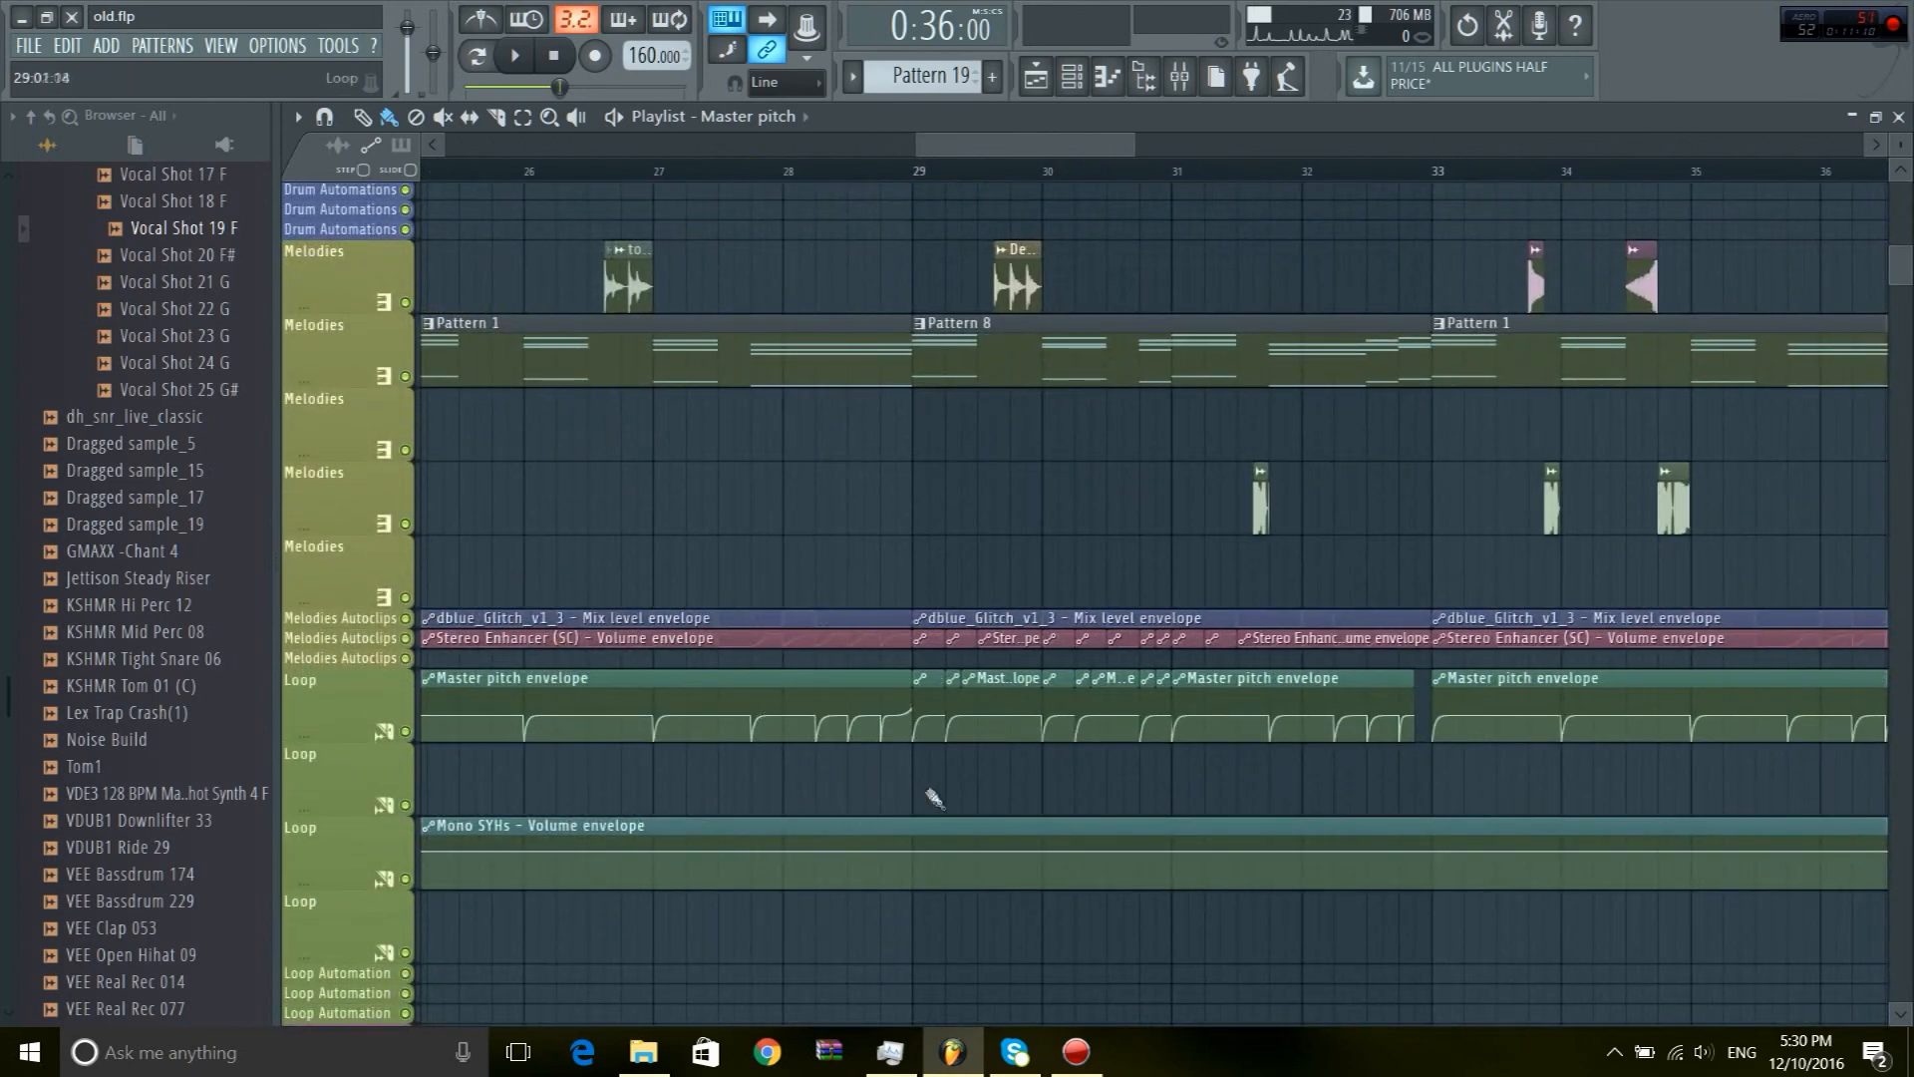
pyautogui.moveTo(965, 148); pyautogui.dragTo(841, 149)
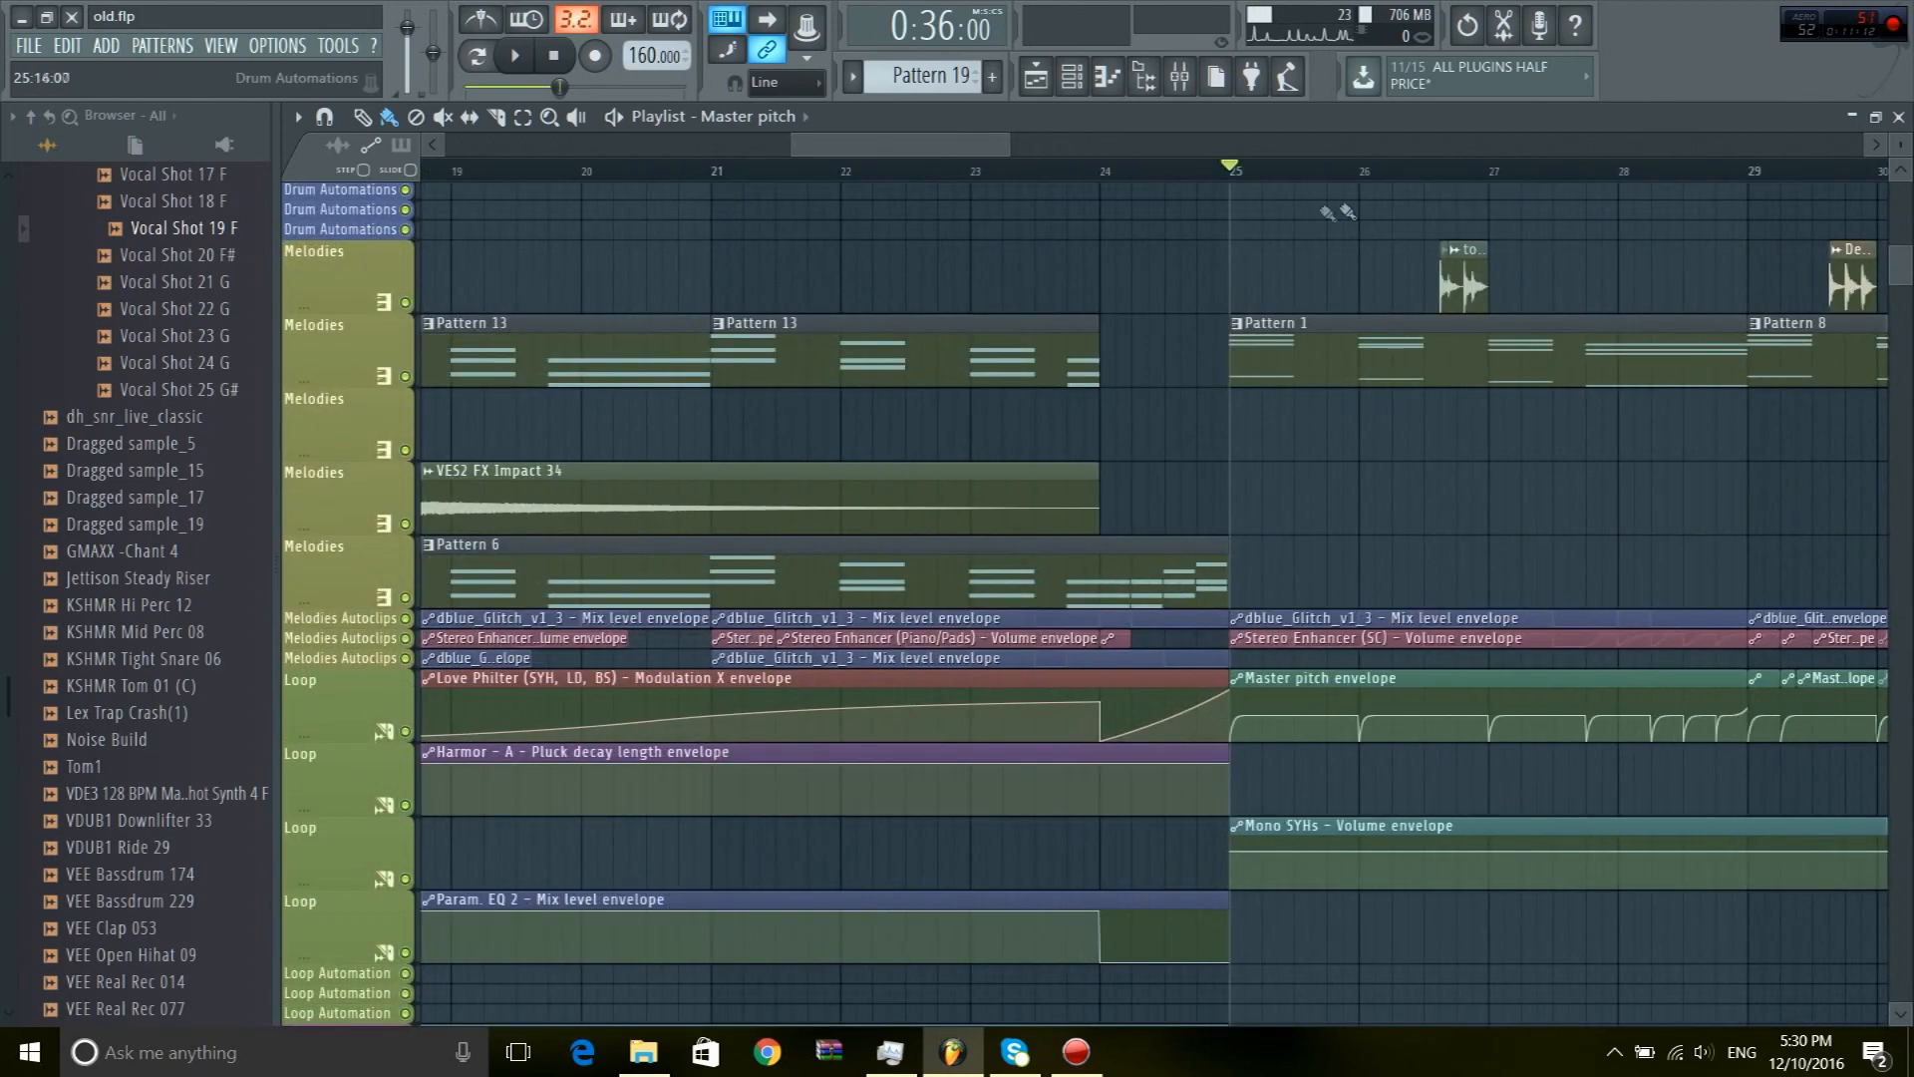
# Play the drop from bar 29, stop in bar 31, and examine the DeliFB Future Bass Fill 1 clip in bar 29
pyautogui.scroll(3, 1326, 213)
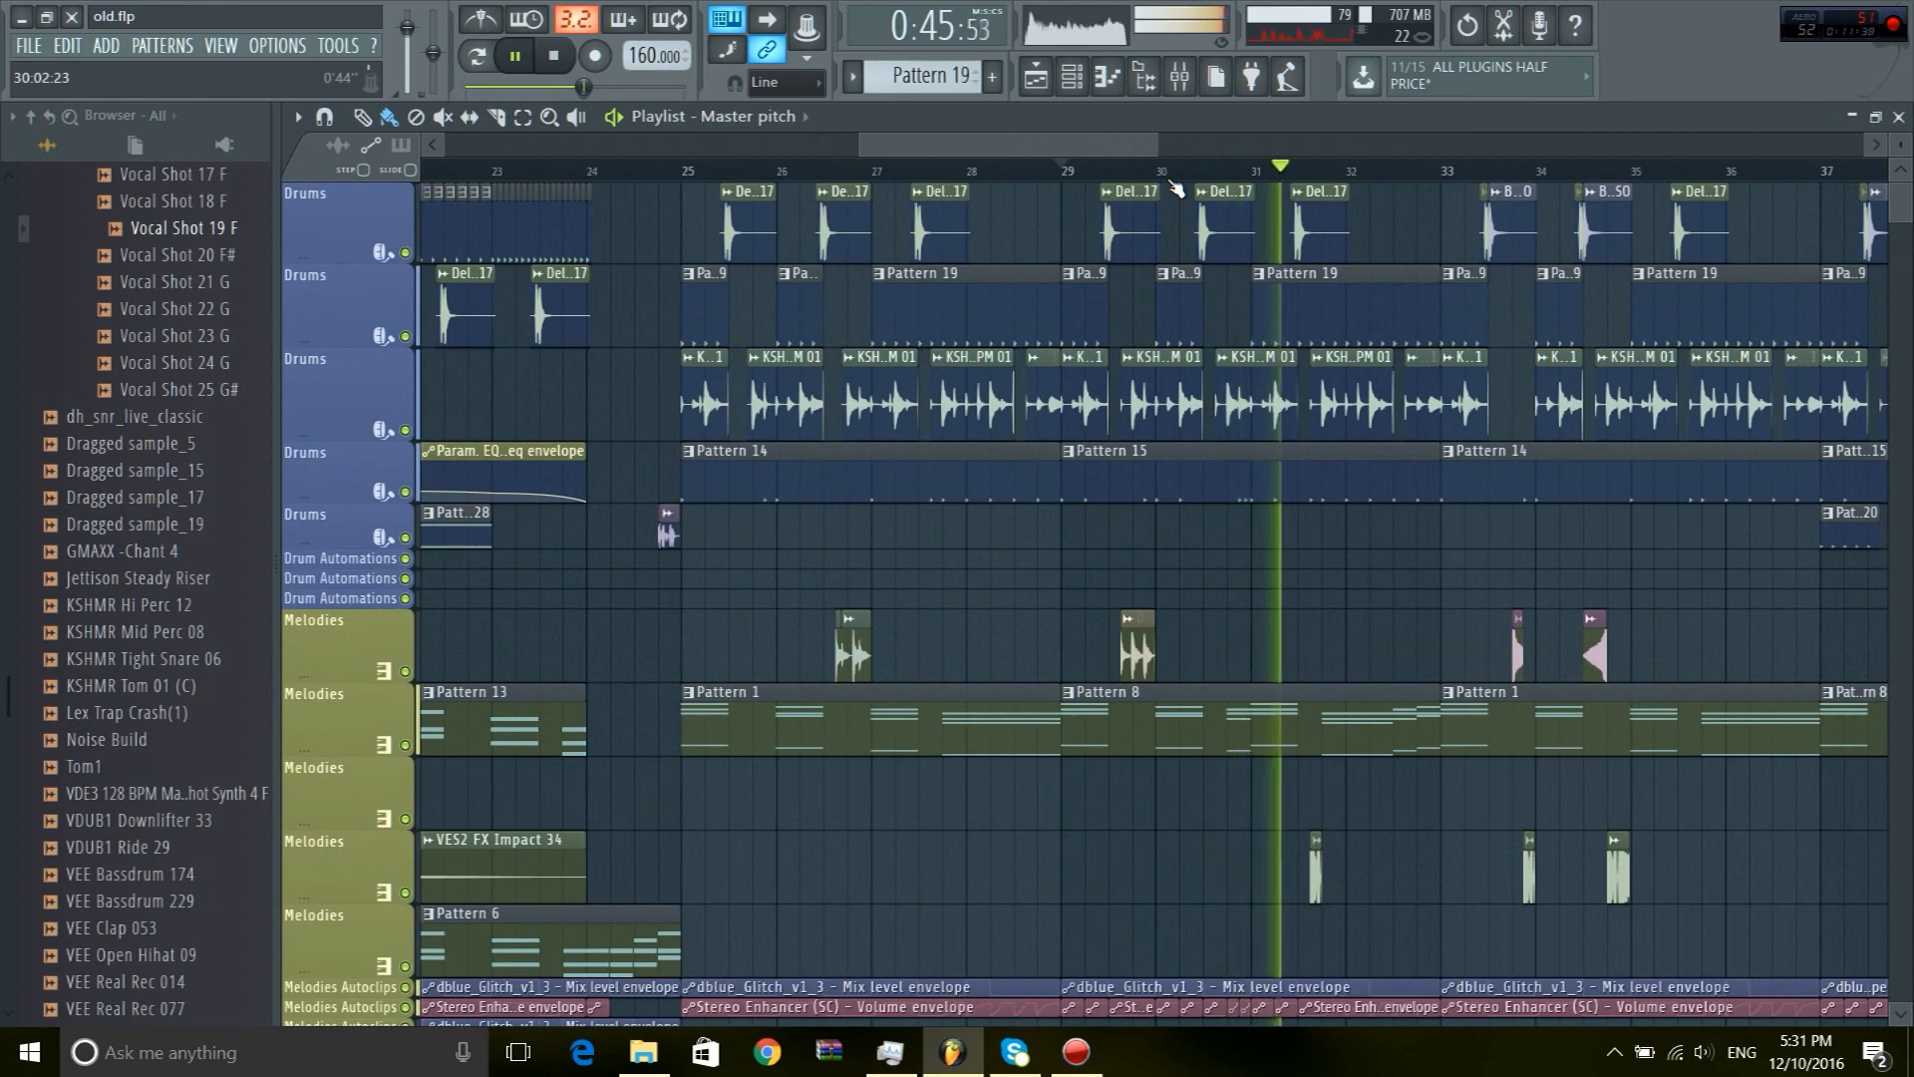
pyautogui.press('space')
pyautogui.scroll(-4, 1264, 677)
pyautogui.scroll(4, 1264, 677)
pyautogui.scroll(5, 1172, 402)
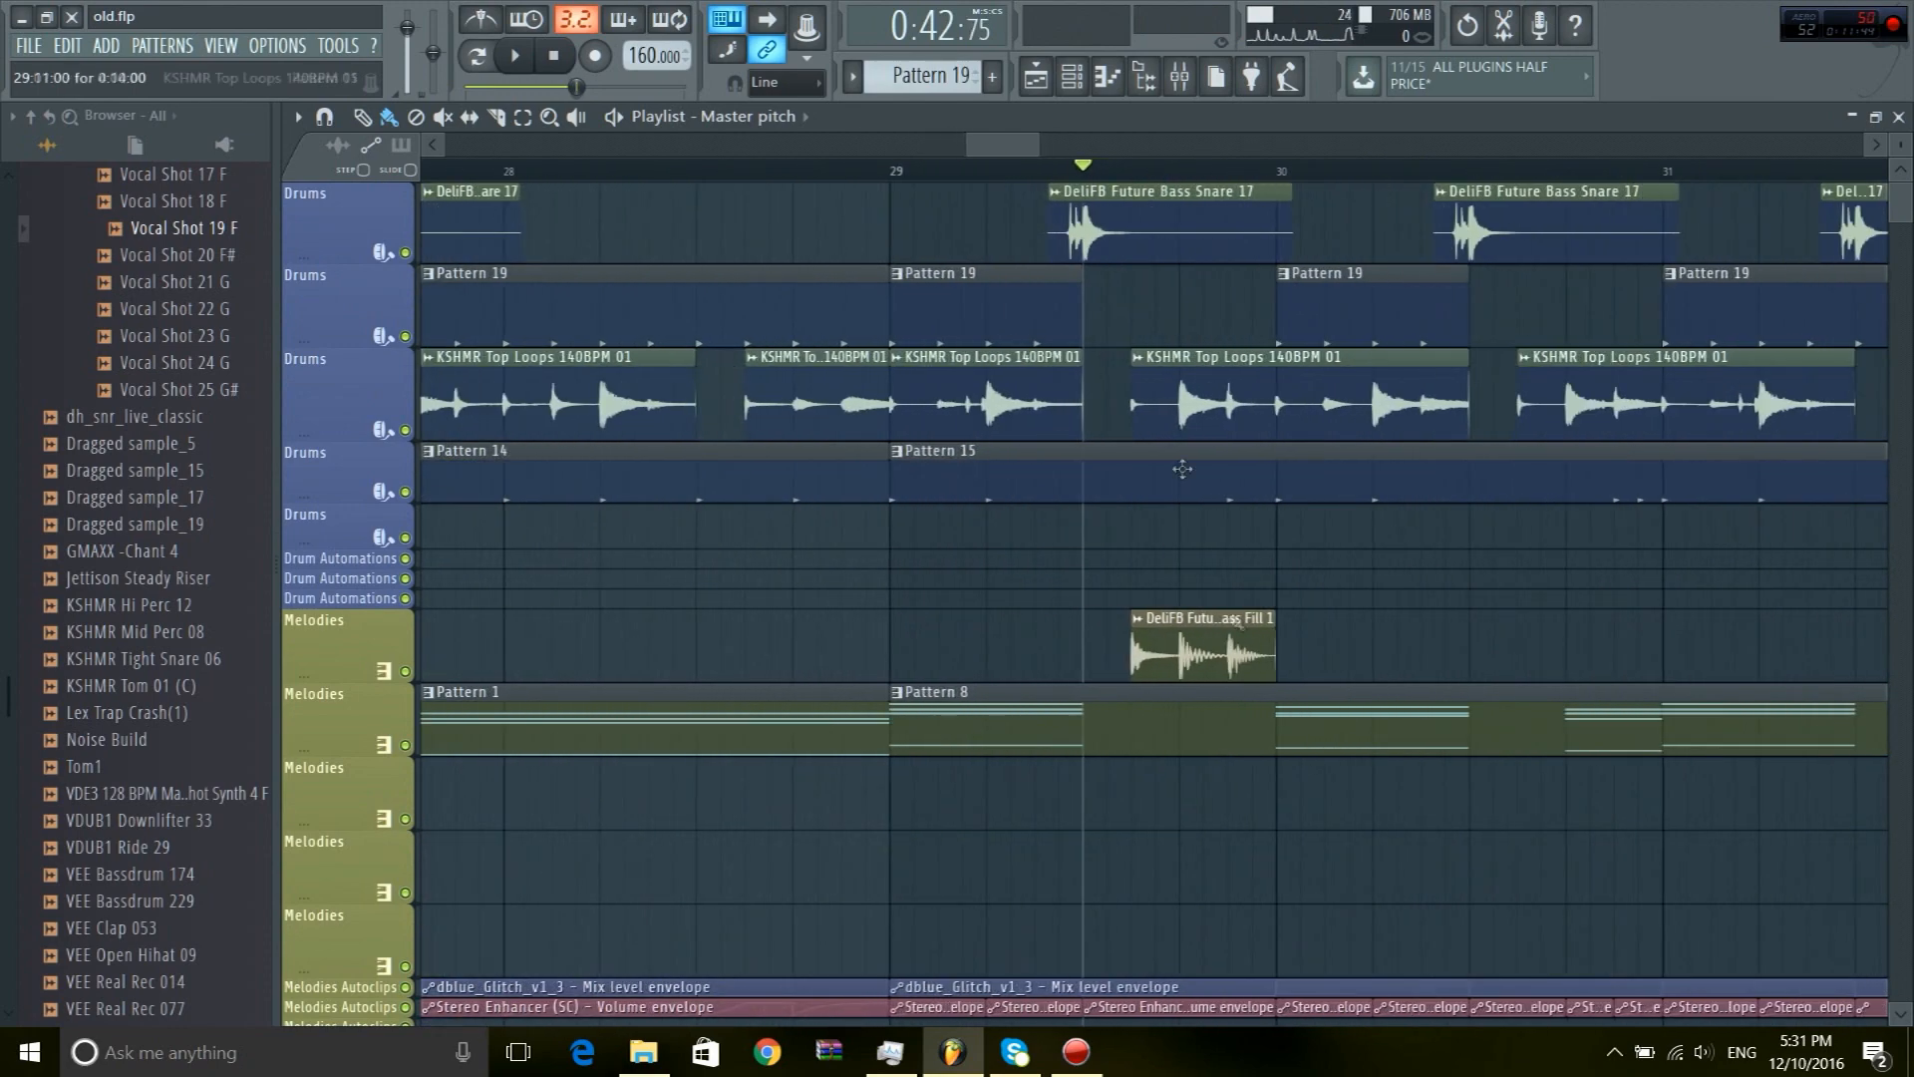
pyautogui.scroll(-5, 1208, 317)
pyautogui.scroll(-4, 1214, 185)
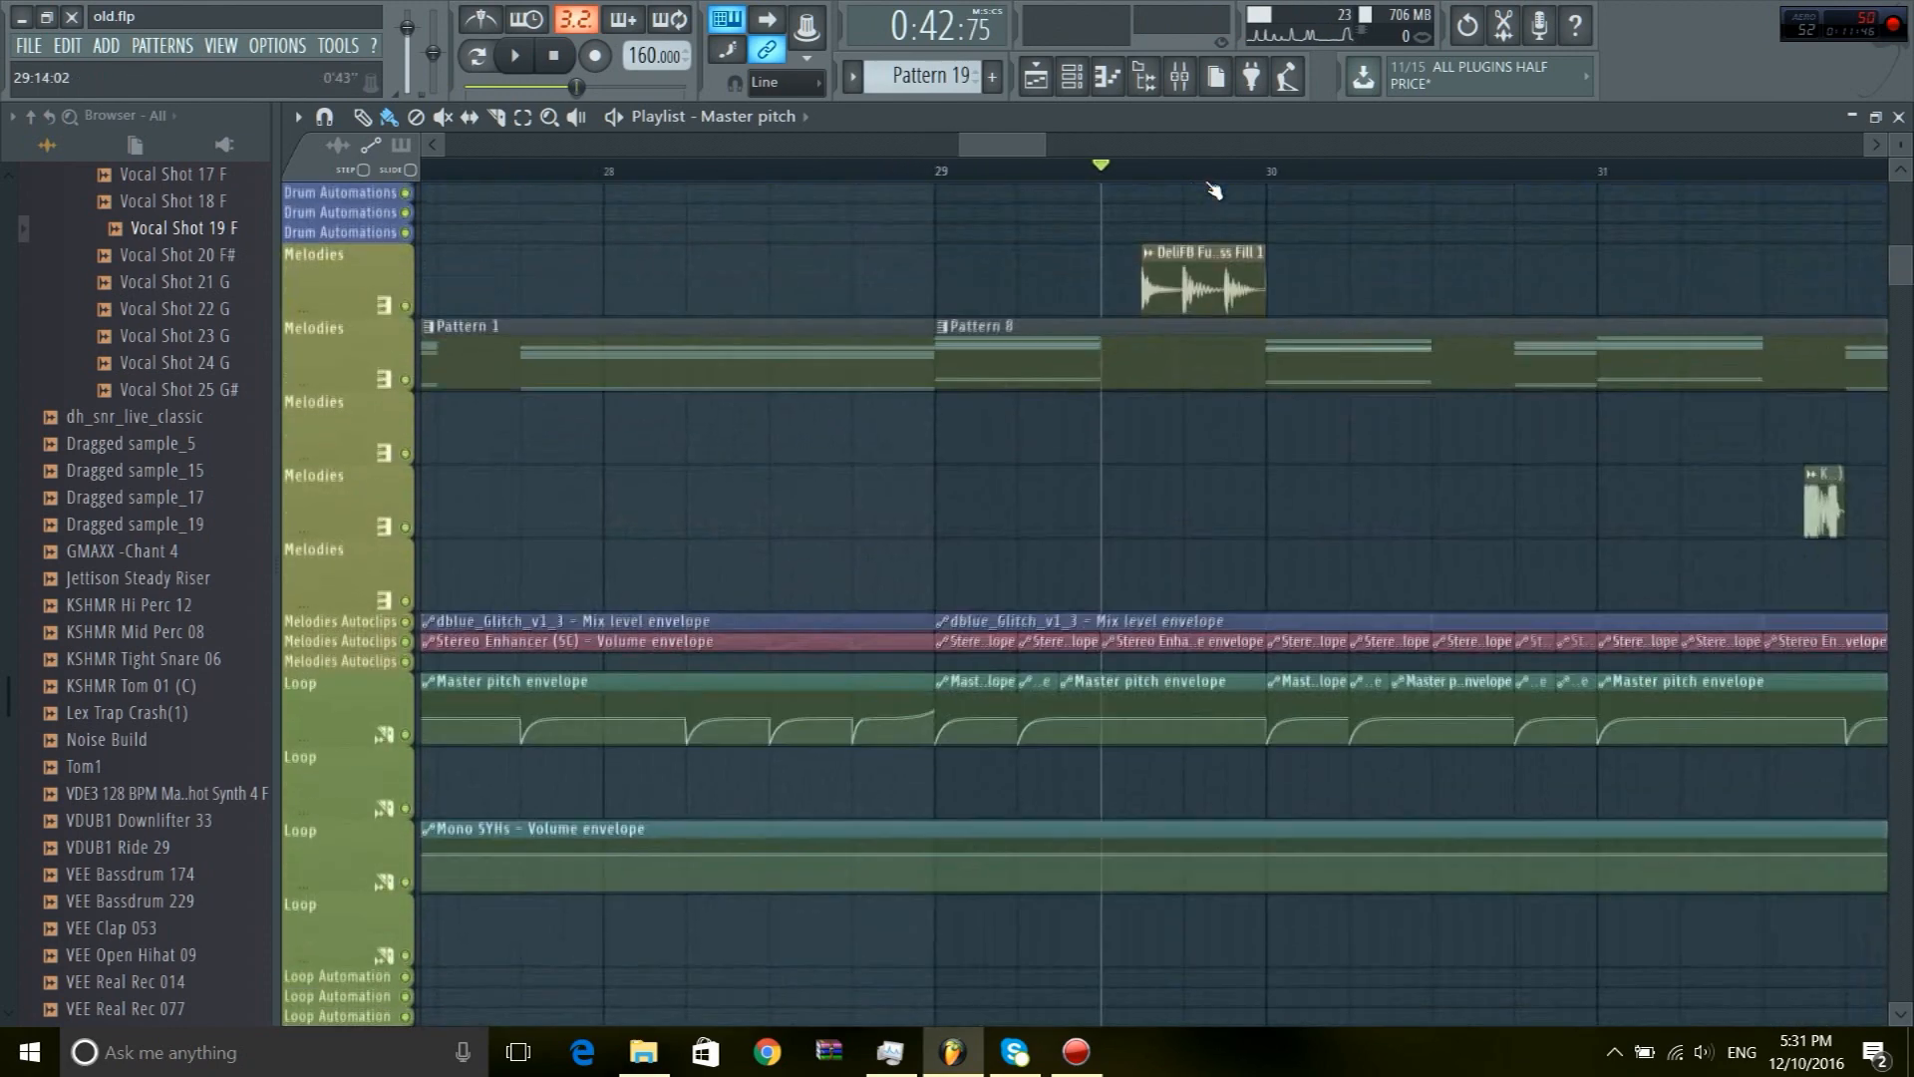
# Move the playhead to bar 33 and inspect the Bricks & Weed Snare SSO clip layered with the DeliFB snare
pyautogui.click(1409, 171)
pyautogui.scroll(4, 1414, 179)
pyautogui.scroll(-4, 1415, 179)
pyautogui.scroll(5, 1341, 239)
pyautogui.click(1288, 171)
pyautogui.scroll(-2, 1315, 184)
pyautogui.scroll(8, 1317, 185)
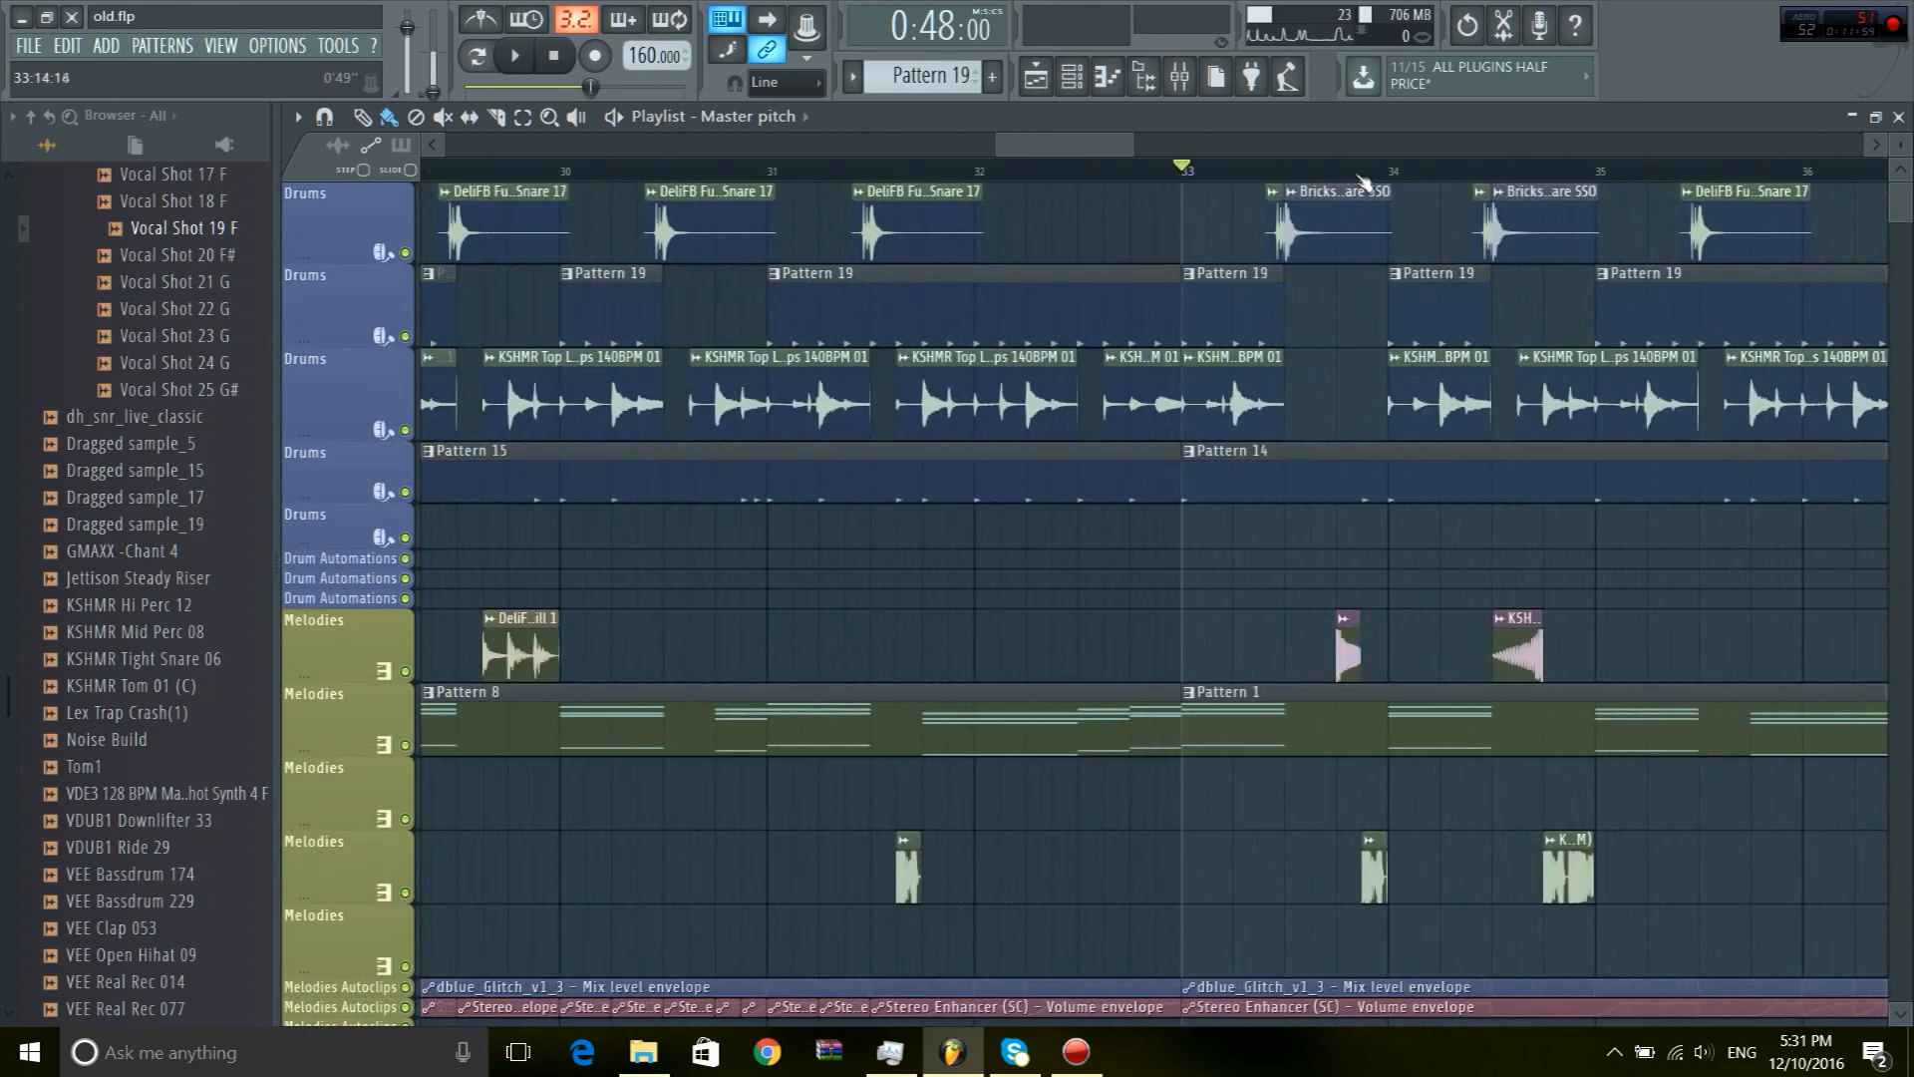
pyautogui.scroll(3, 1351, 181)
pyautogui.scroll(-4, 1348, 181)
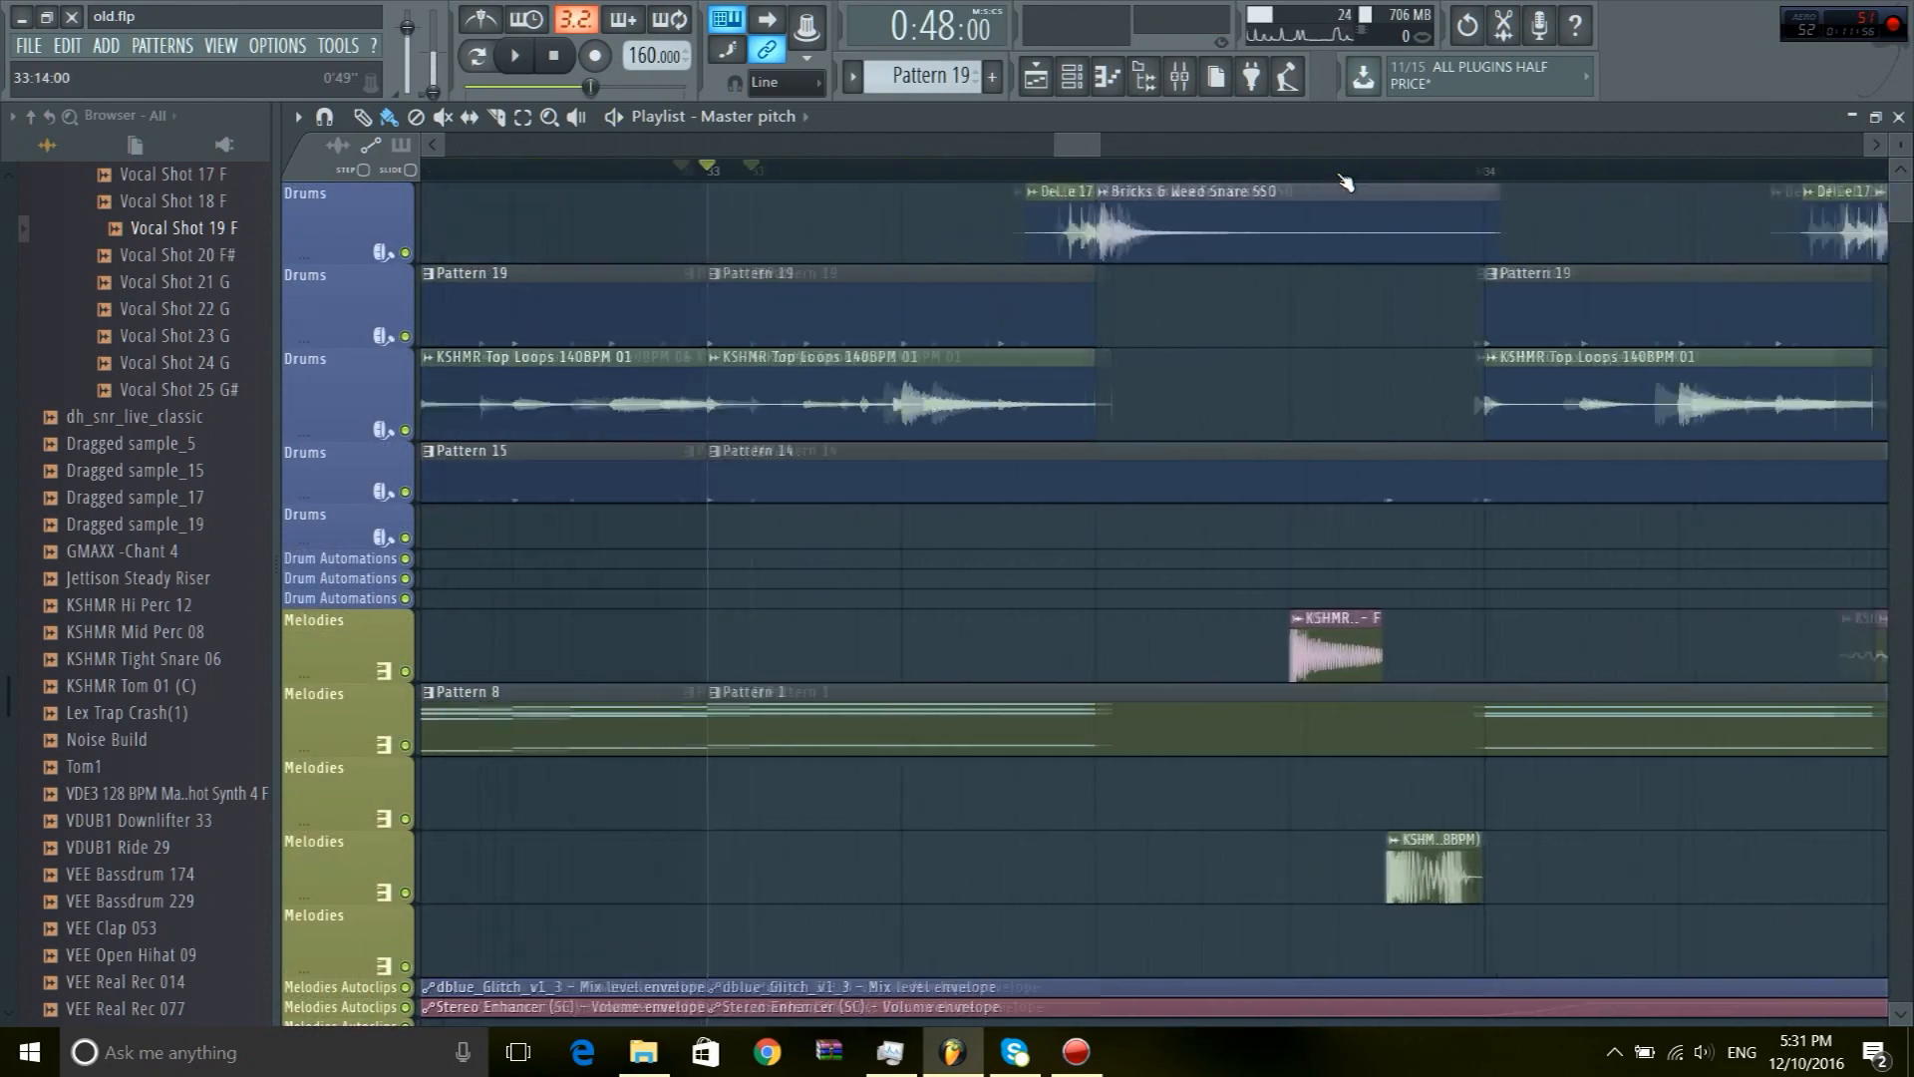
# Solo the Drums track holding the layered Bricks & Weed and DeliFB snares, play the hit in bar 33, and unsolo it
pyautogui.rightClick(411, 265)
pyautogui.press('space')
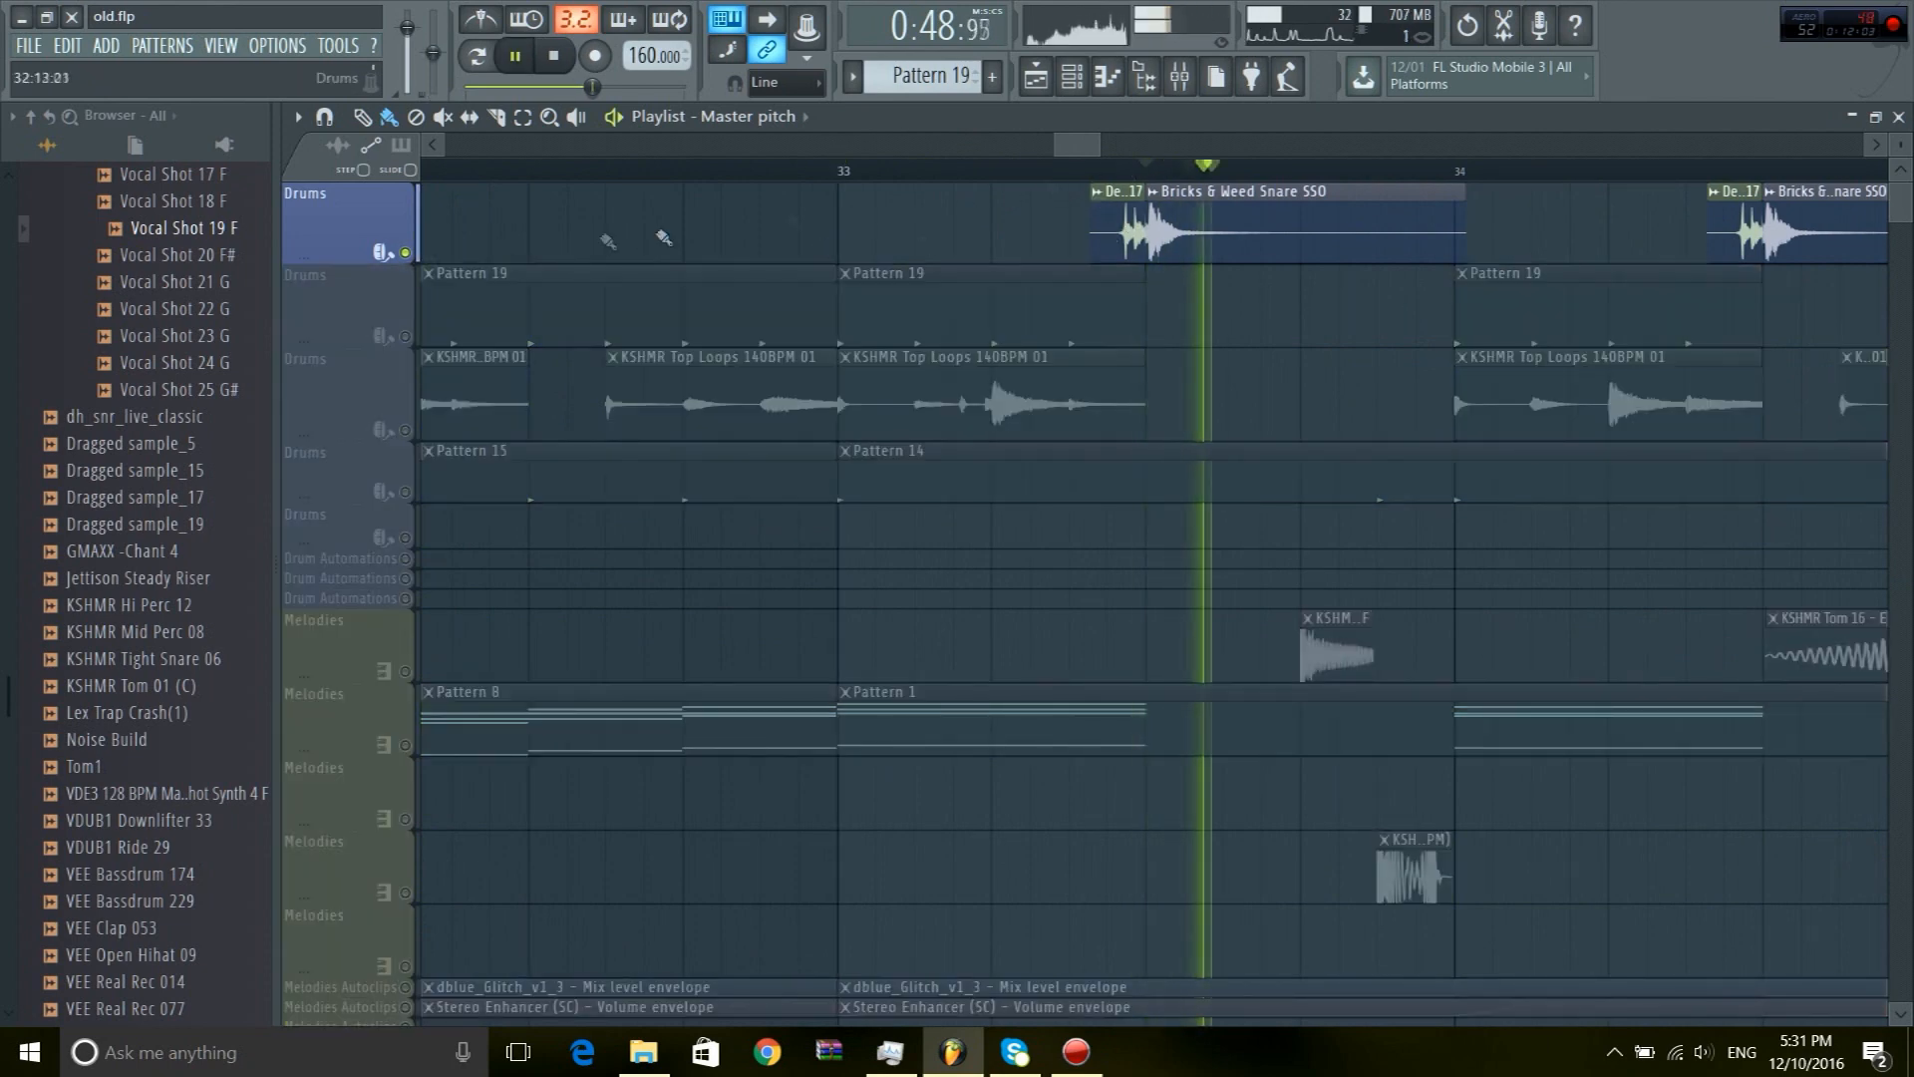
pyautogui.press('space')
pyautogui.rightClick(405, 253)
# Play the full mix from the start of bar 33 and stop shortly after
pyautogui.click(842, 171)
pyautogui.press('space')
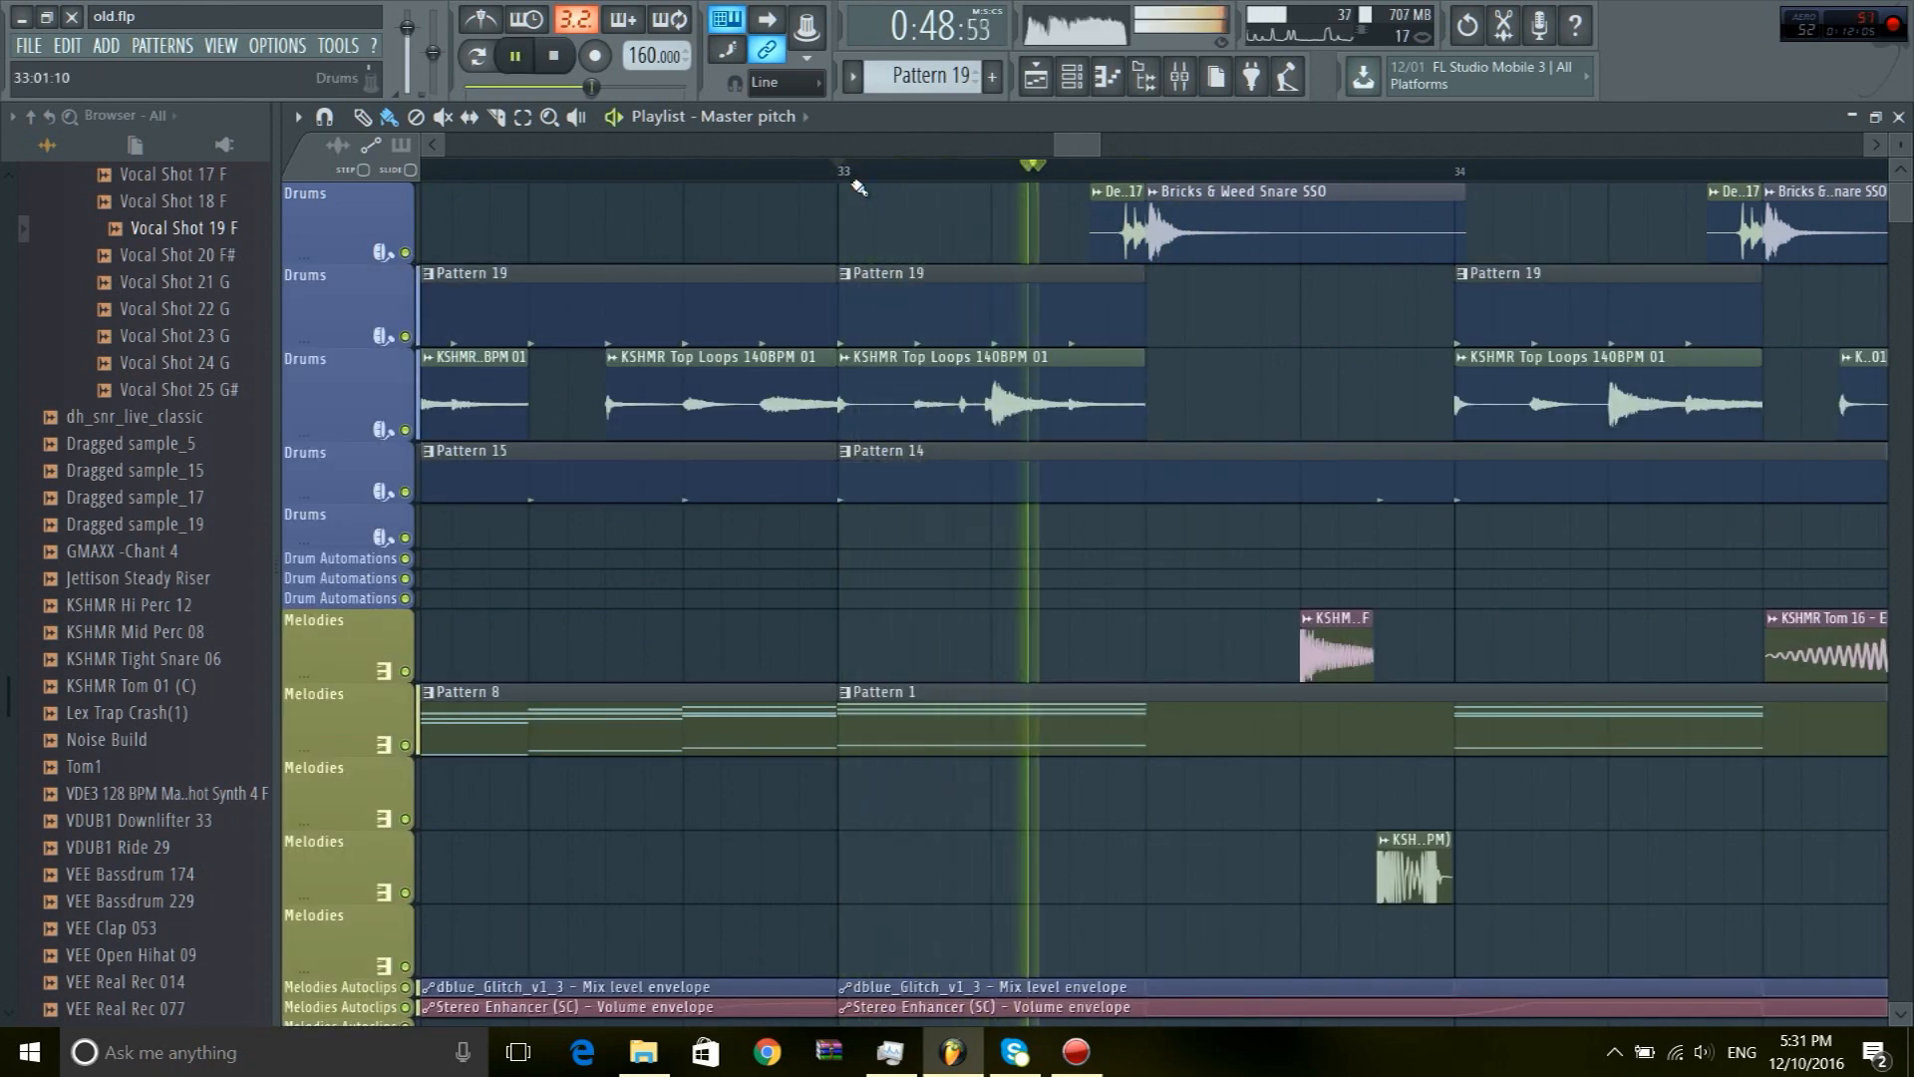
pyautogui.press('space')
# Play from the layered snare in bar 33 through the KSHMR Tom 21 and KSHMR Tom 16 clips, and stop in bar 34
pyautogui.scroll(-4, 1183, 180)
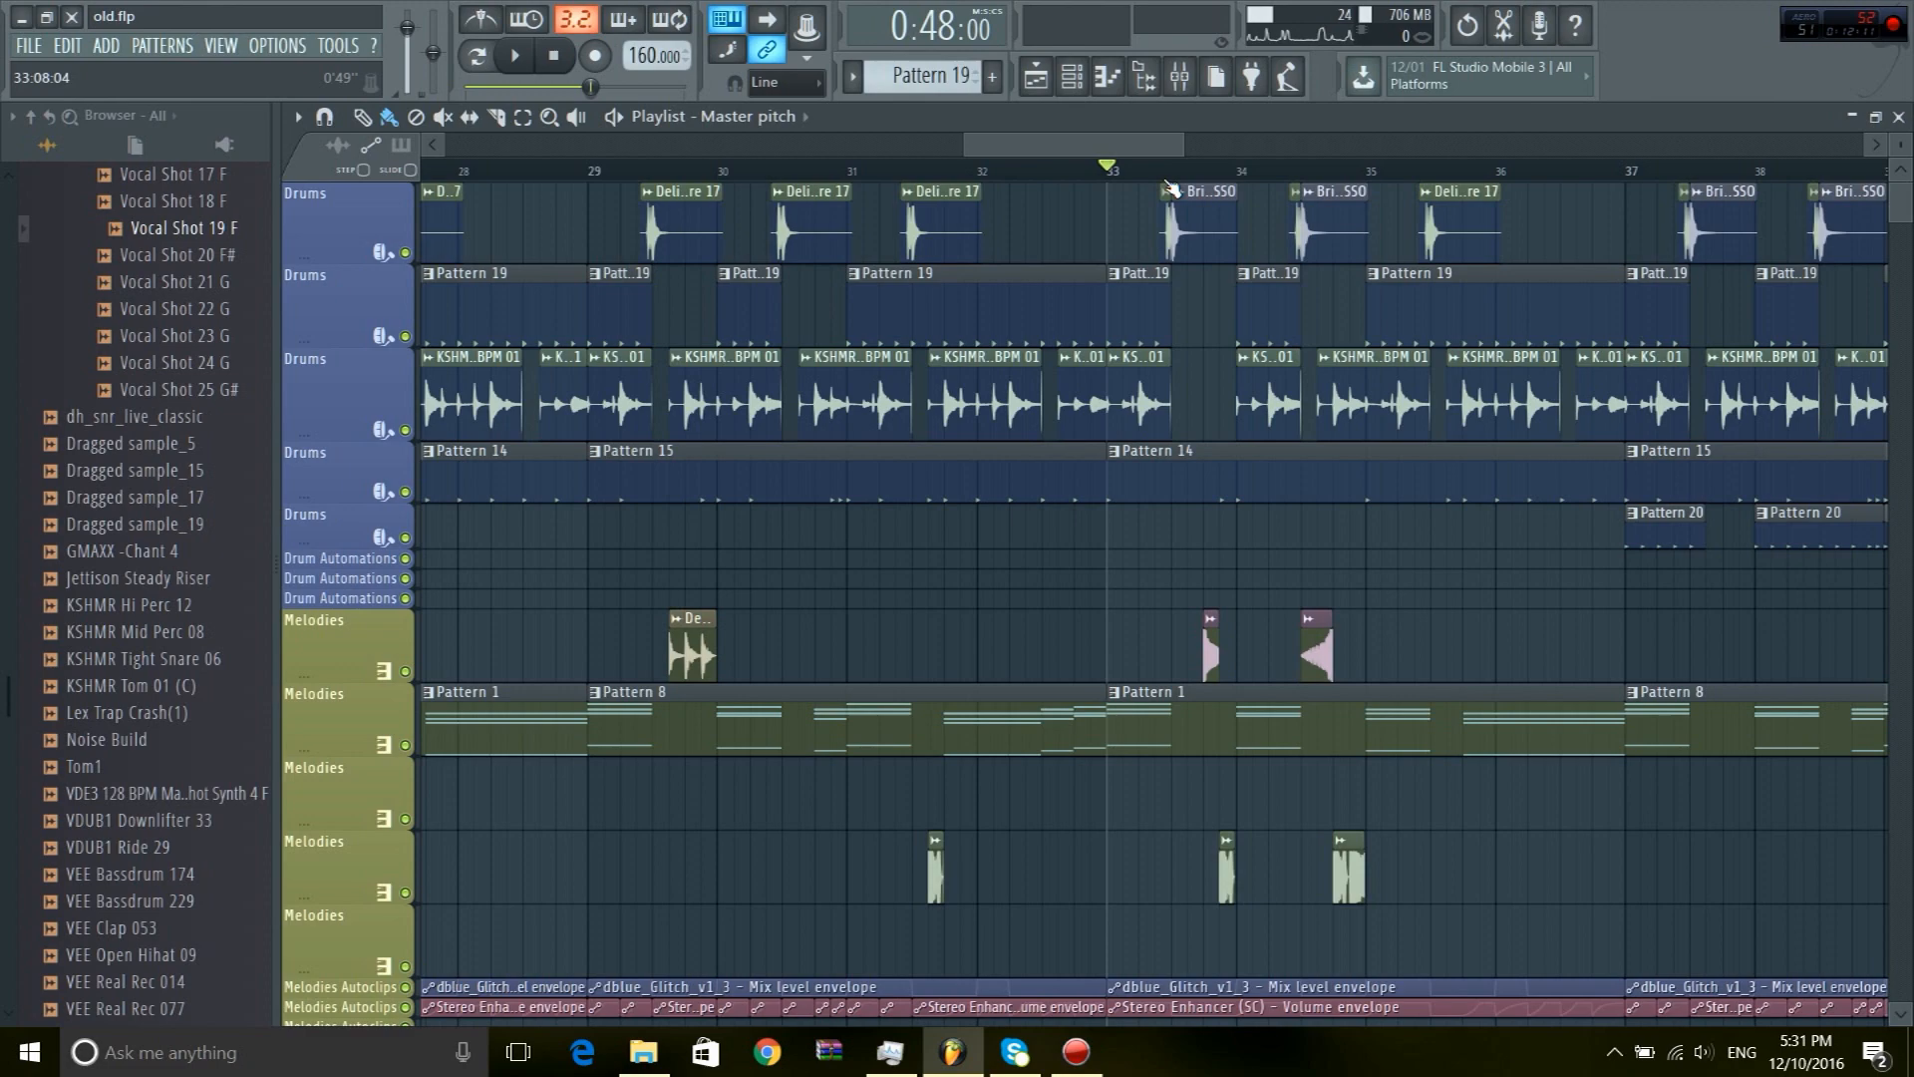
pyautogui.scroll(2, 1171, 187)
pyautogui.scroll(-3, 1141, 572)
pyautogui.scroll(3, 1211, 276)
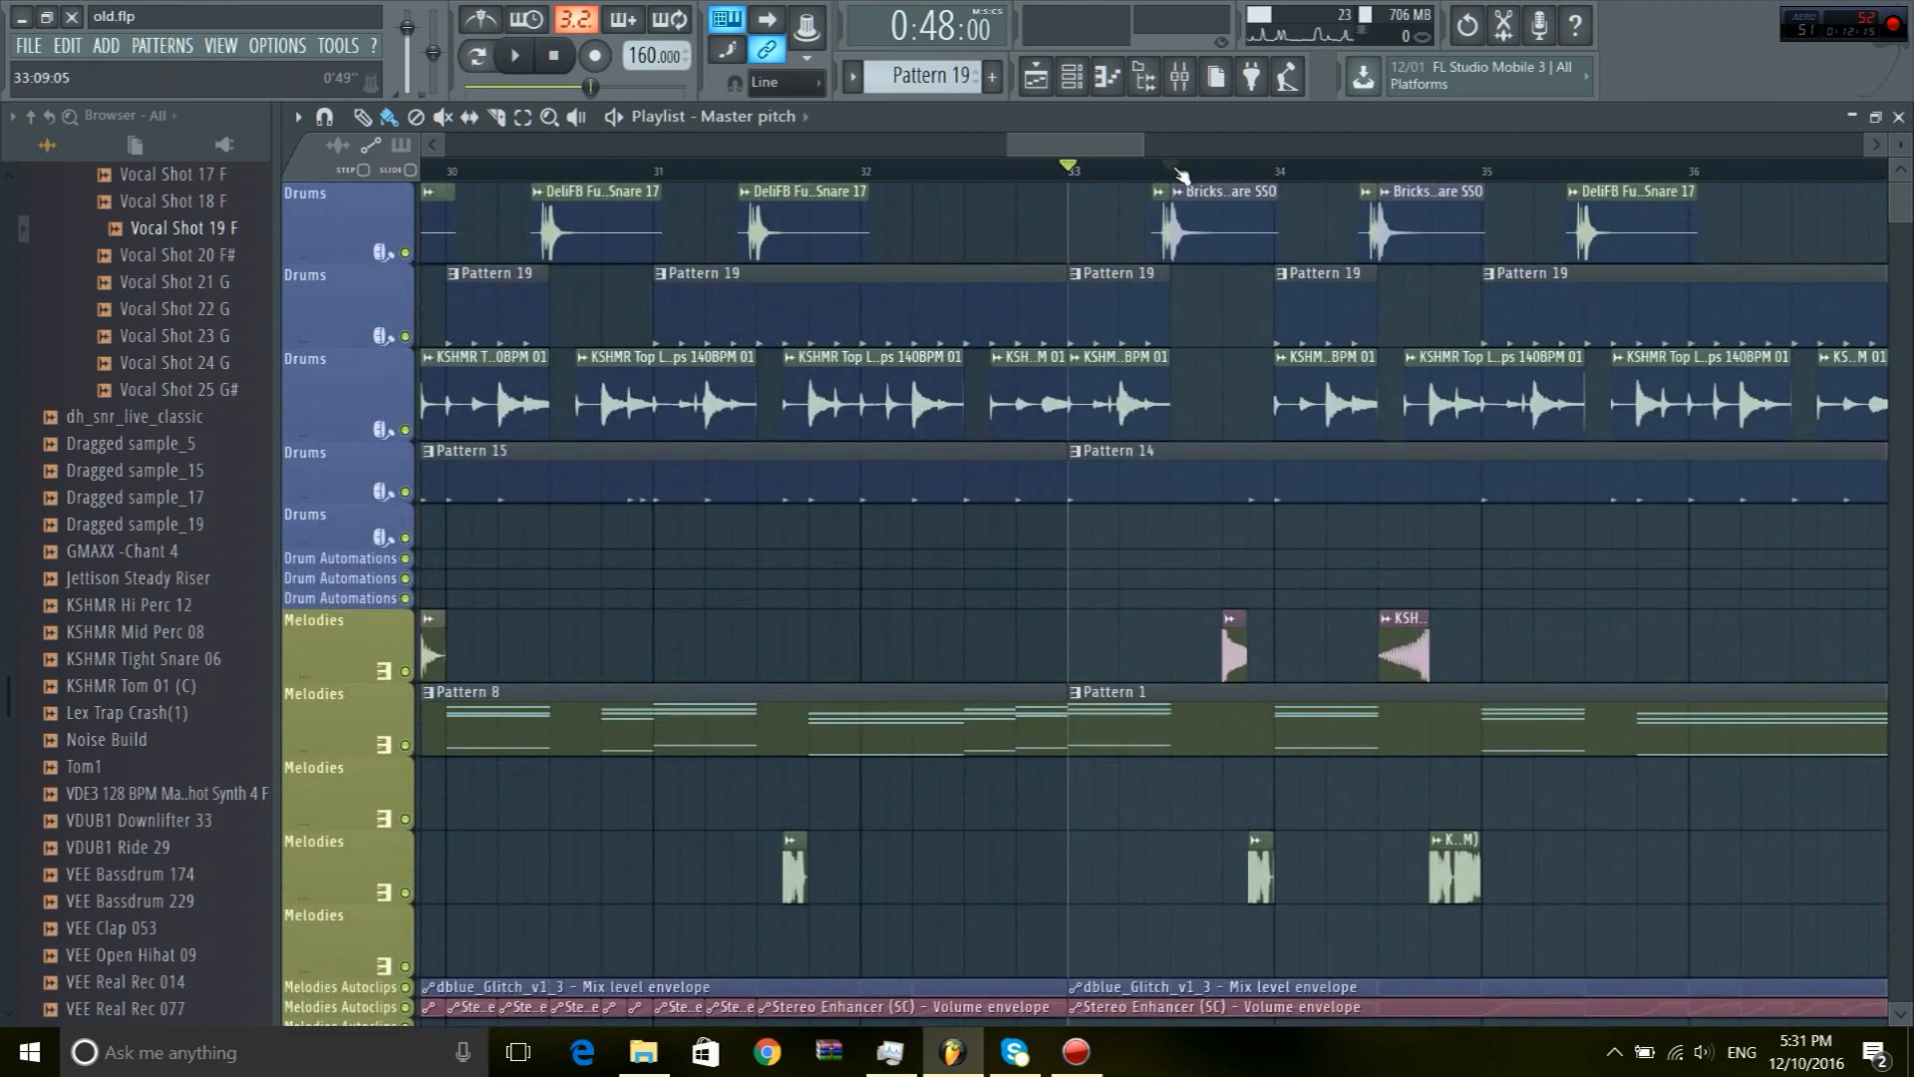
pyautogui.scroll(1, 1181, 176)
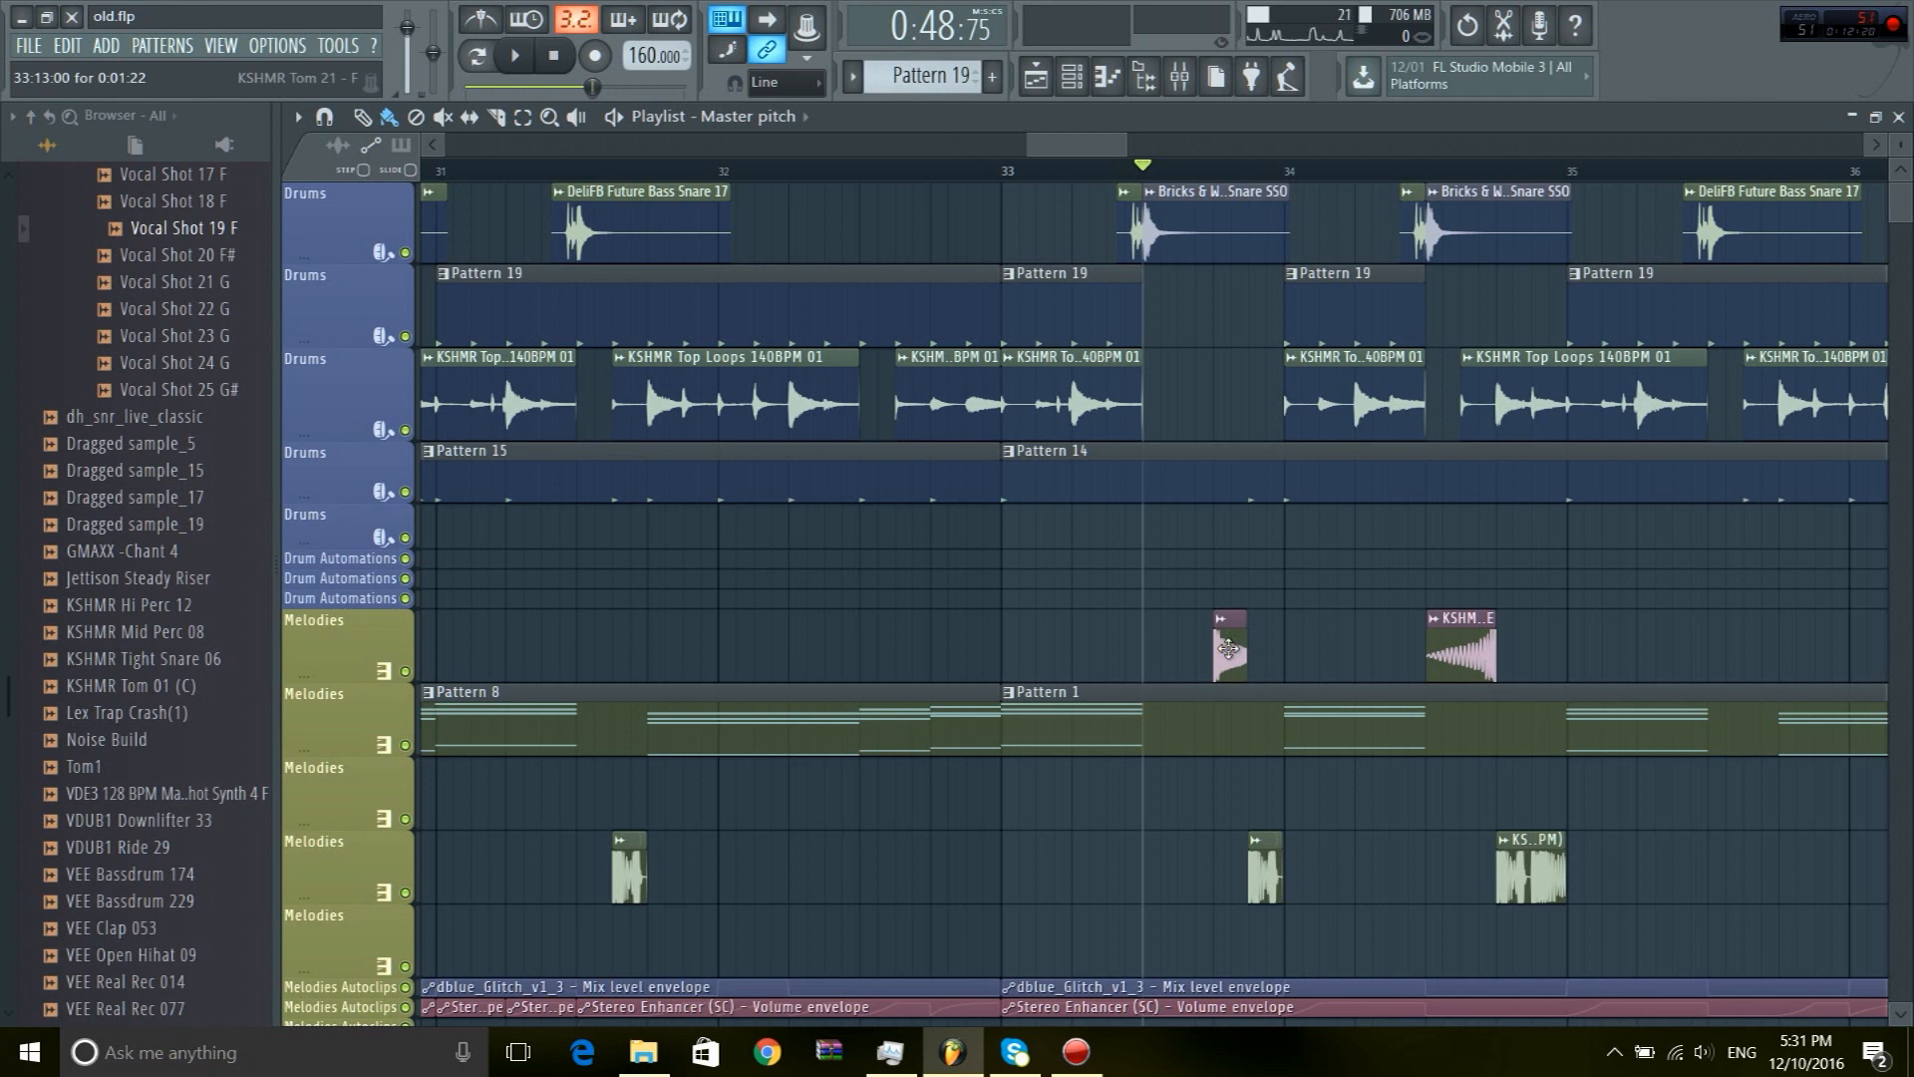
pyautogui.press('space')
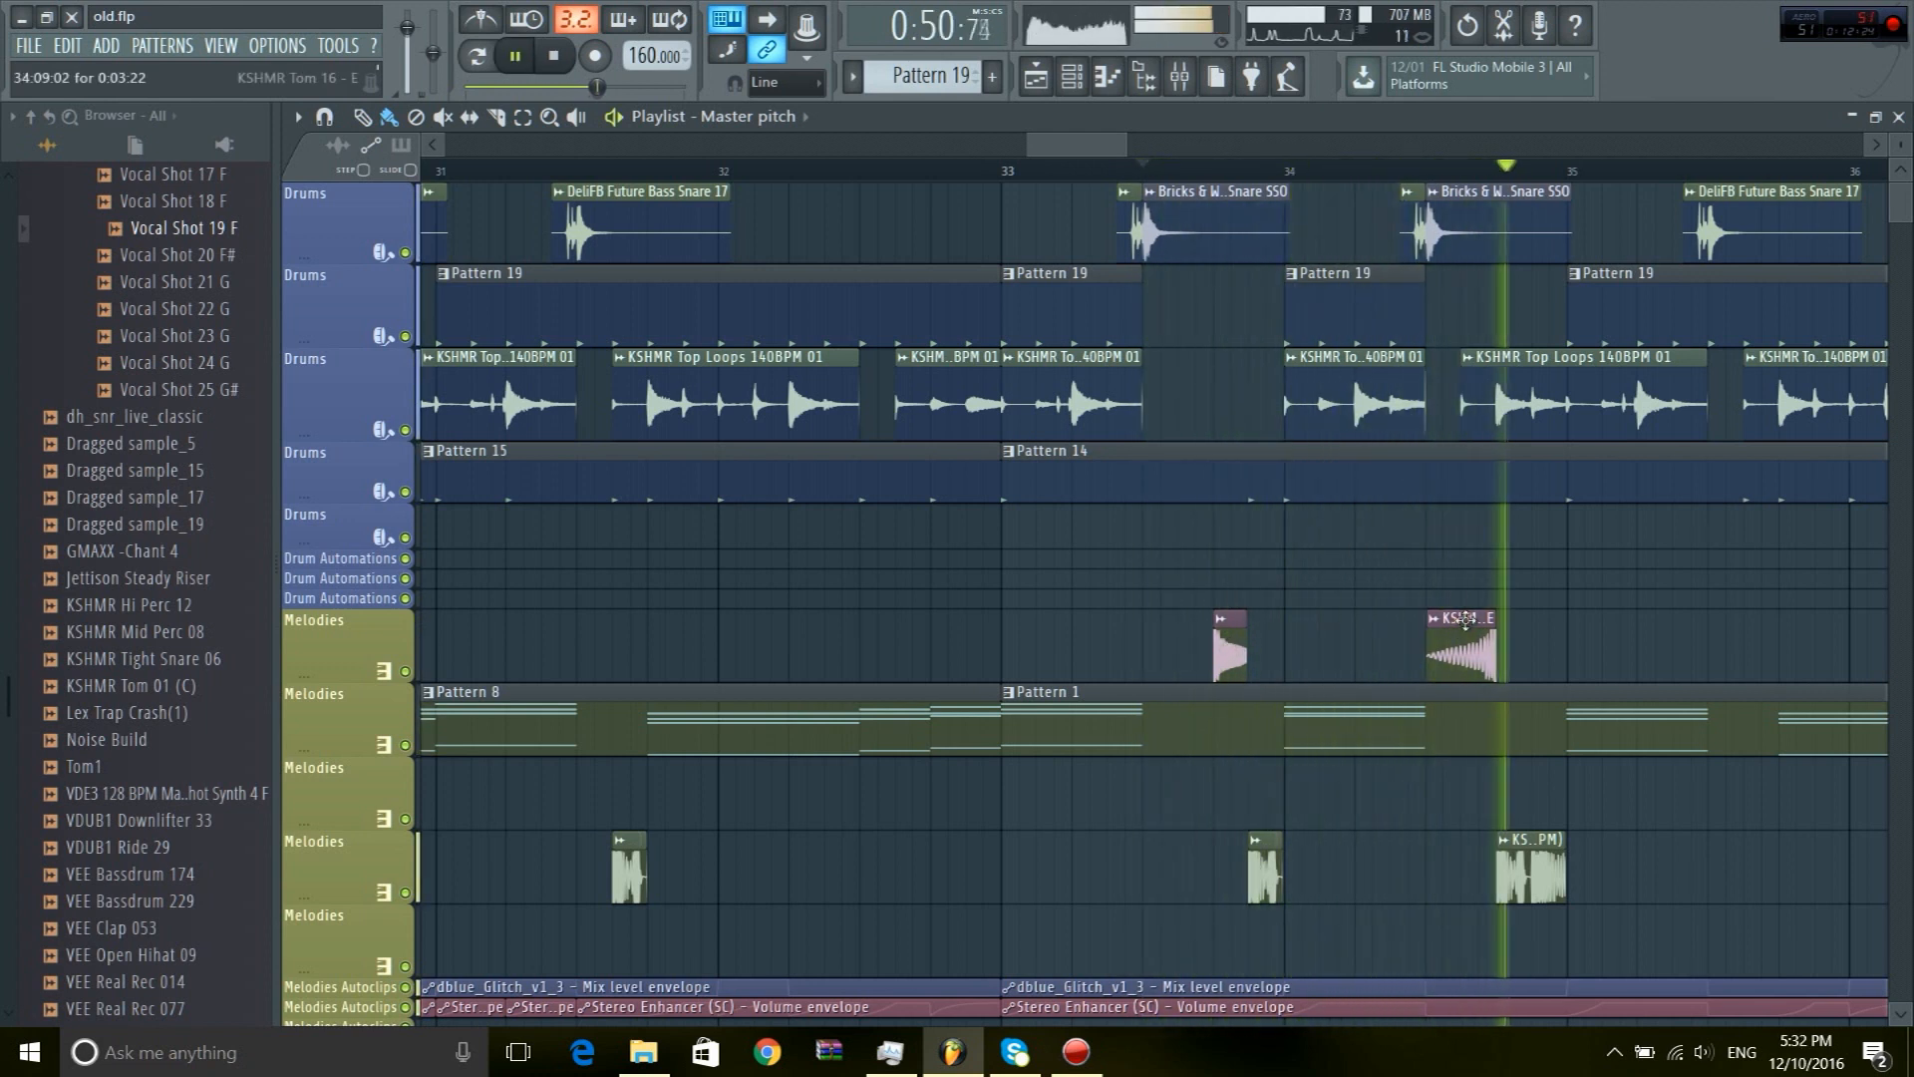
pyautogui.press('space')
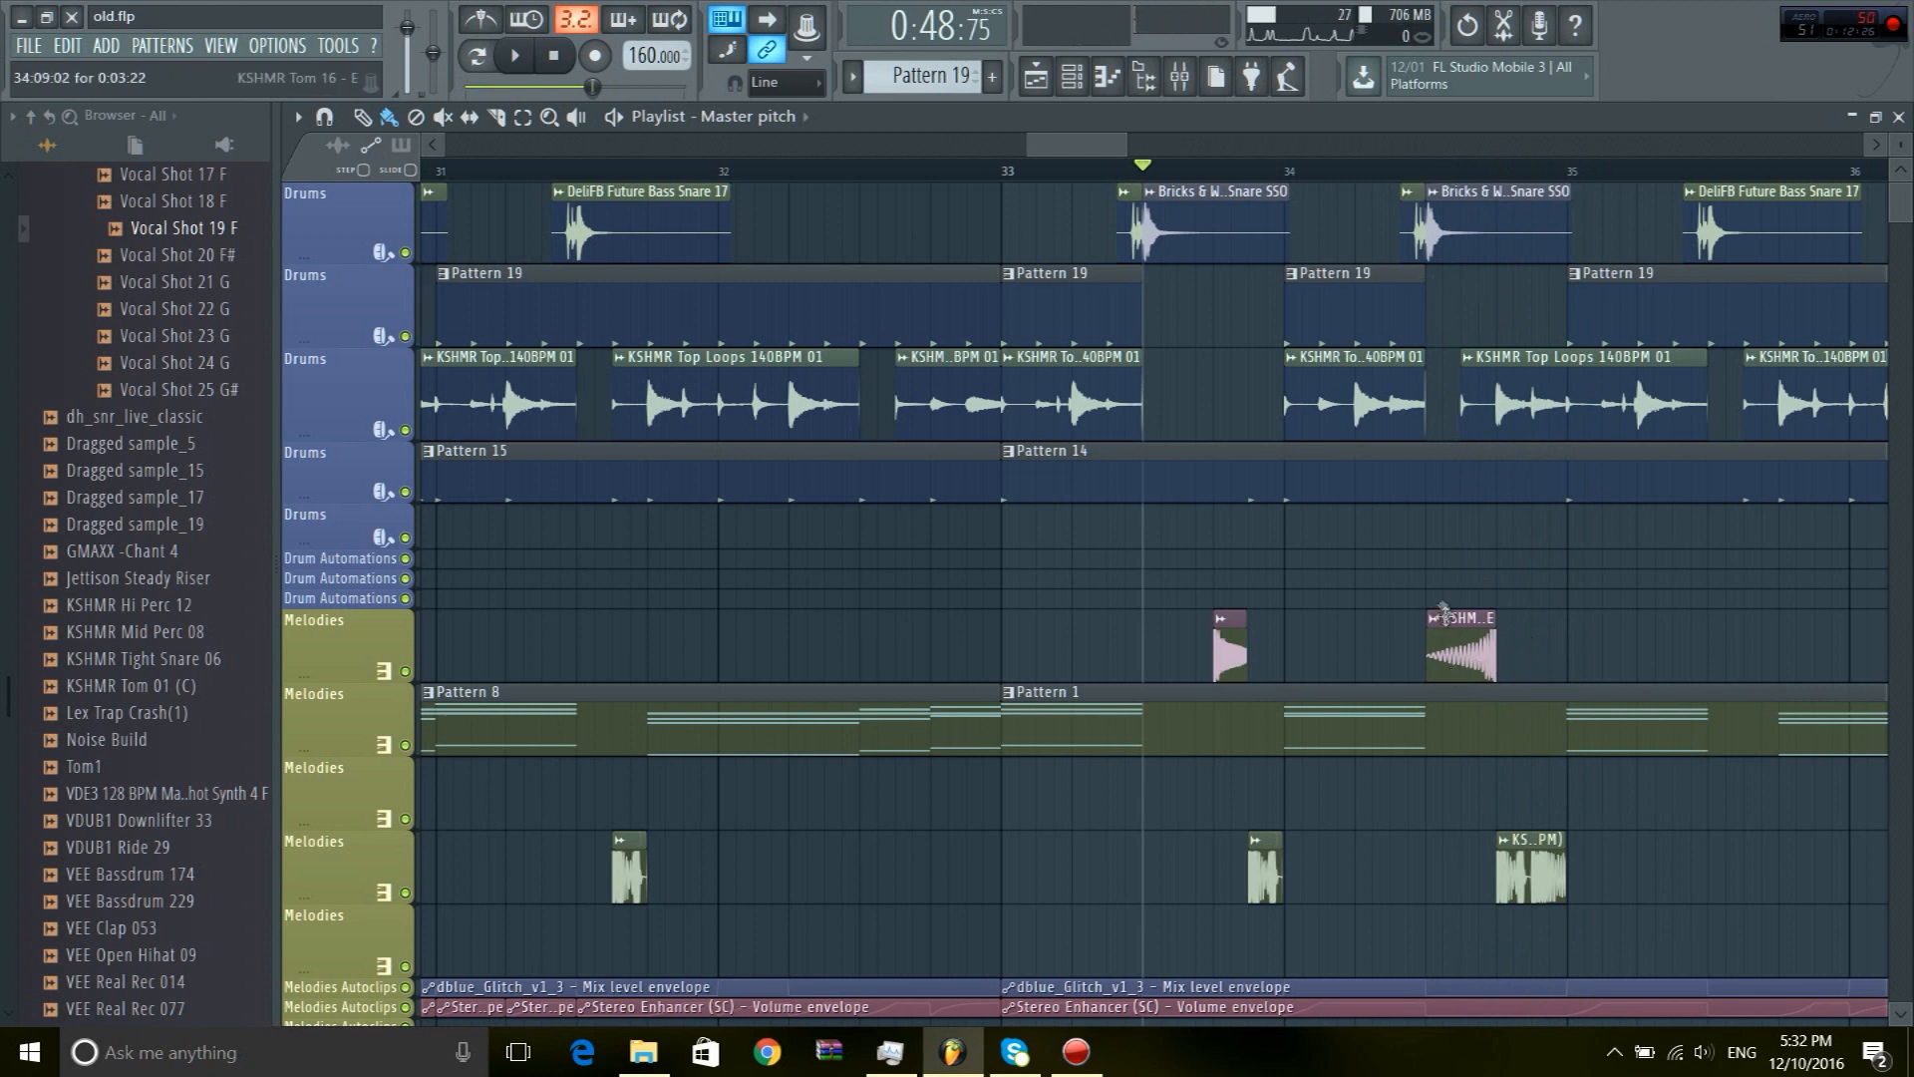
# Play the drop from bar 34, and set the playhead to the start of the KSHMR Tom 16 clip
pyautogui.click(1412, 176)
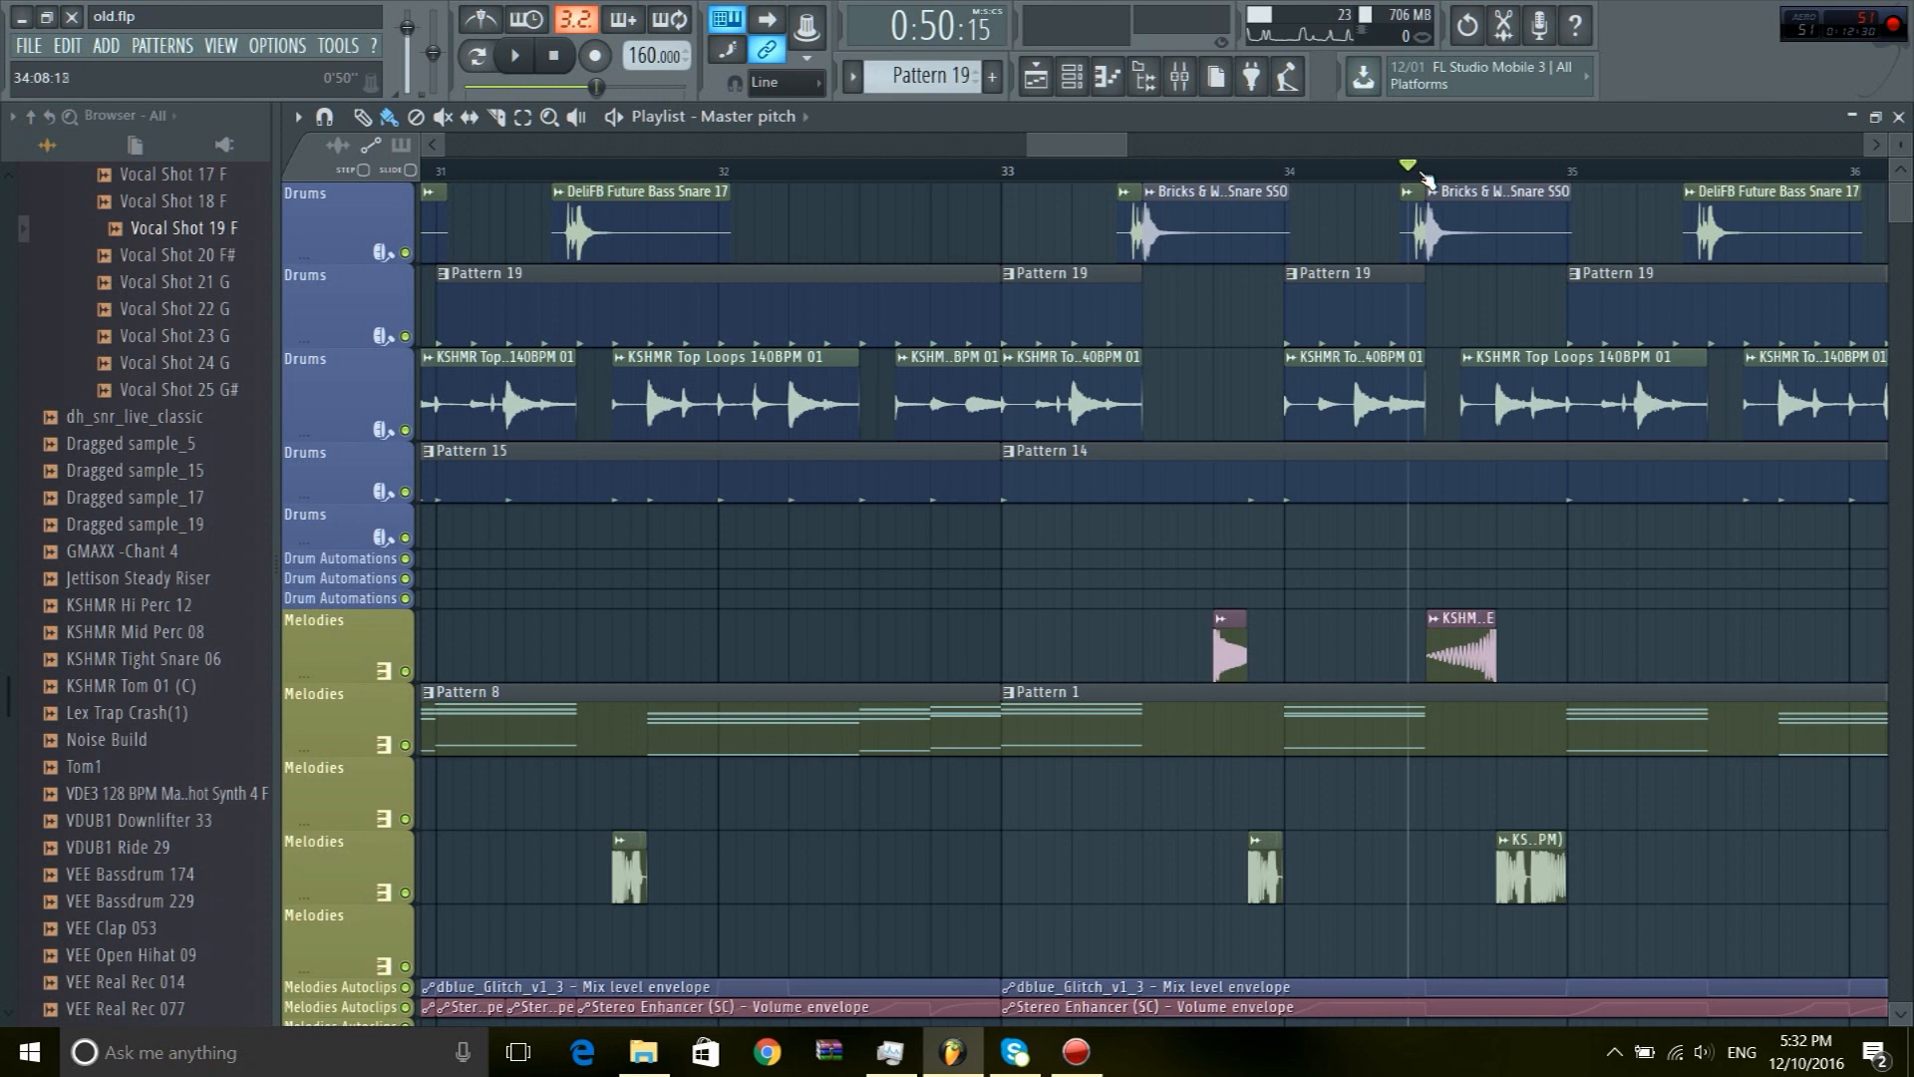
pyautogui.click(1286, 176)
pyautogui.press('space')
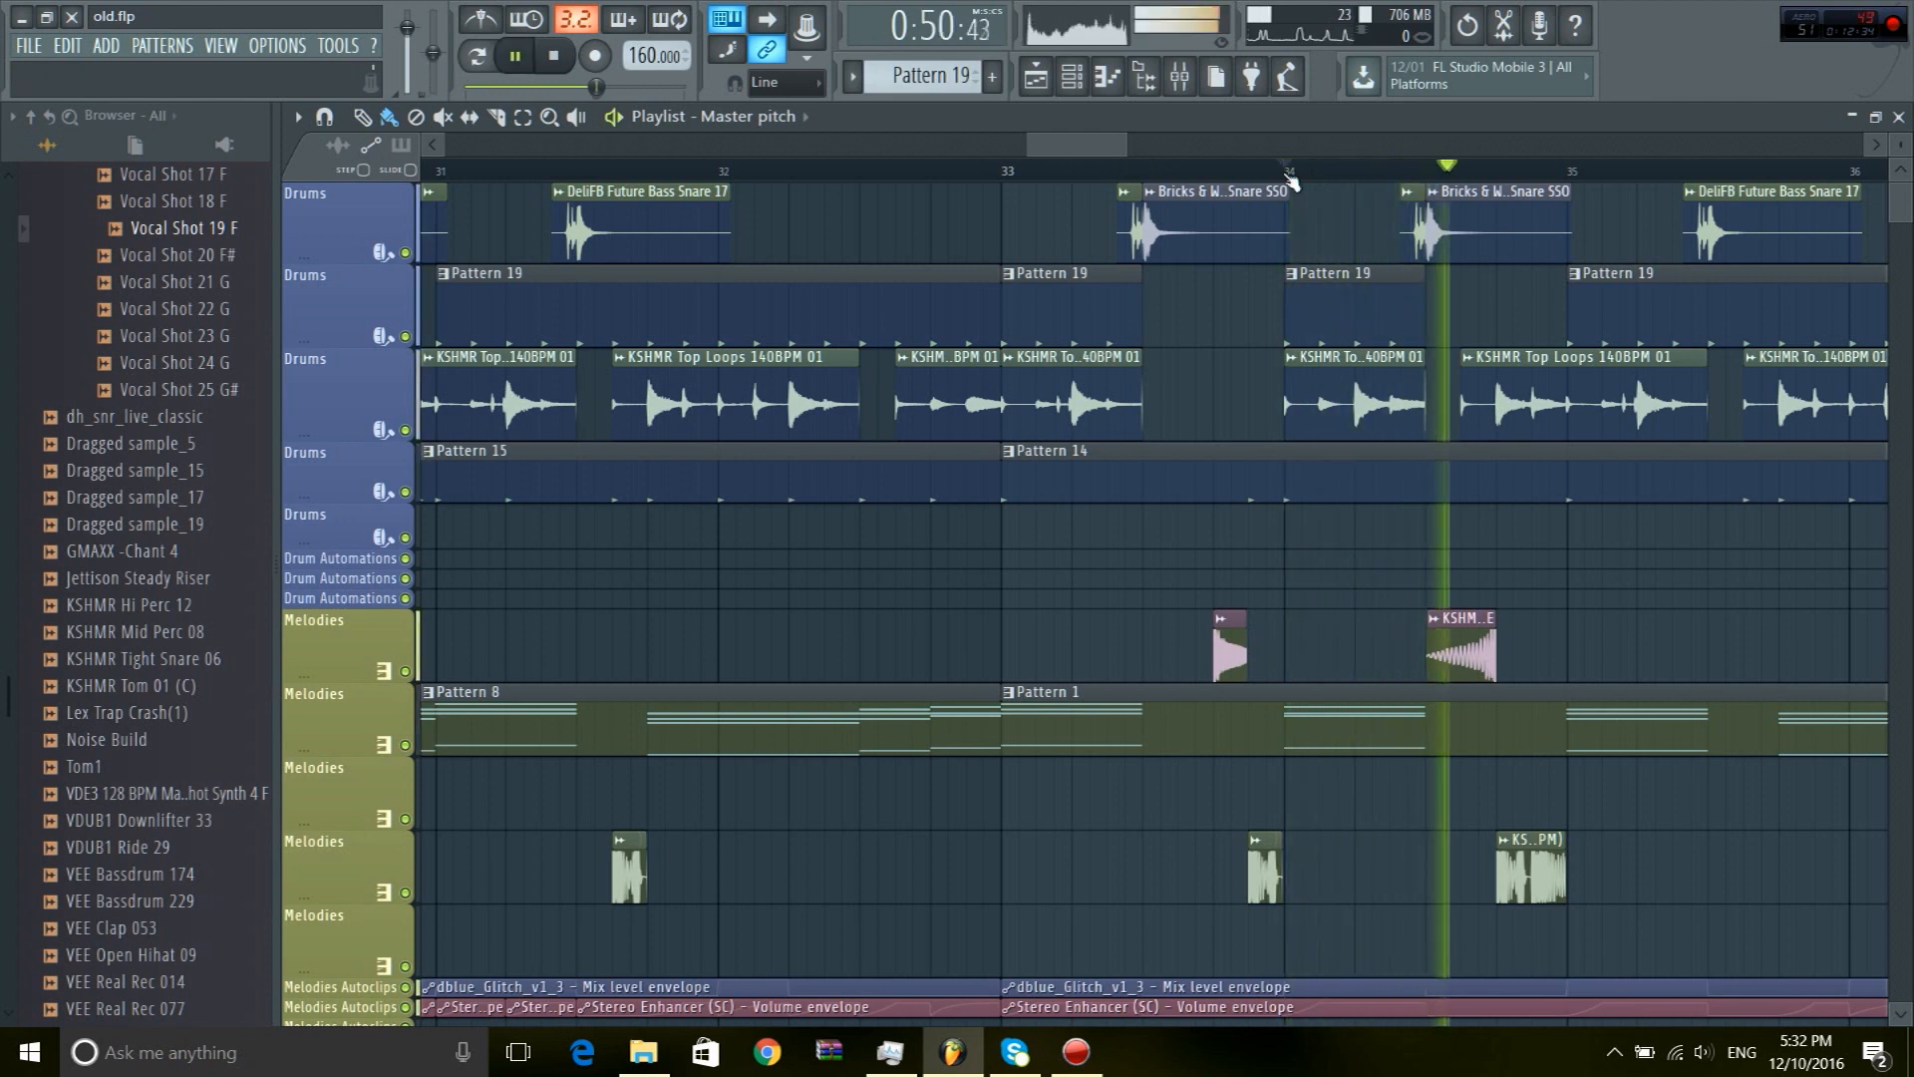
pyautogui.click(1427, 176)
pyautogui.press('space')
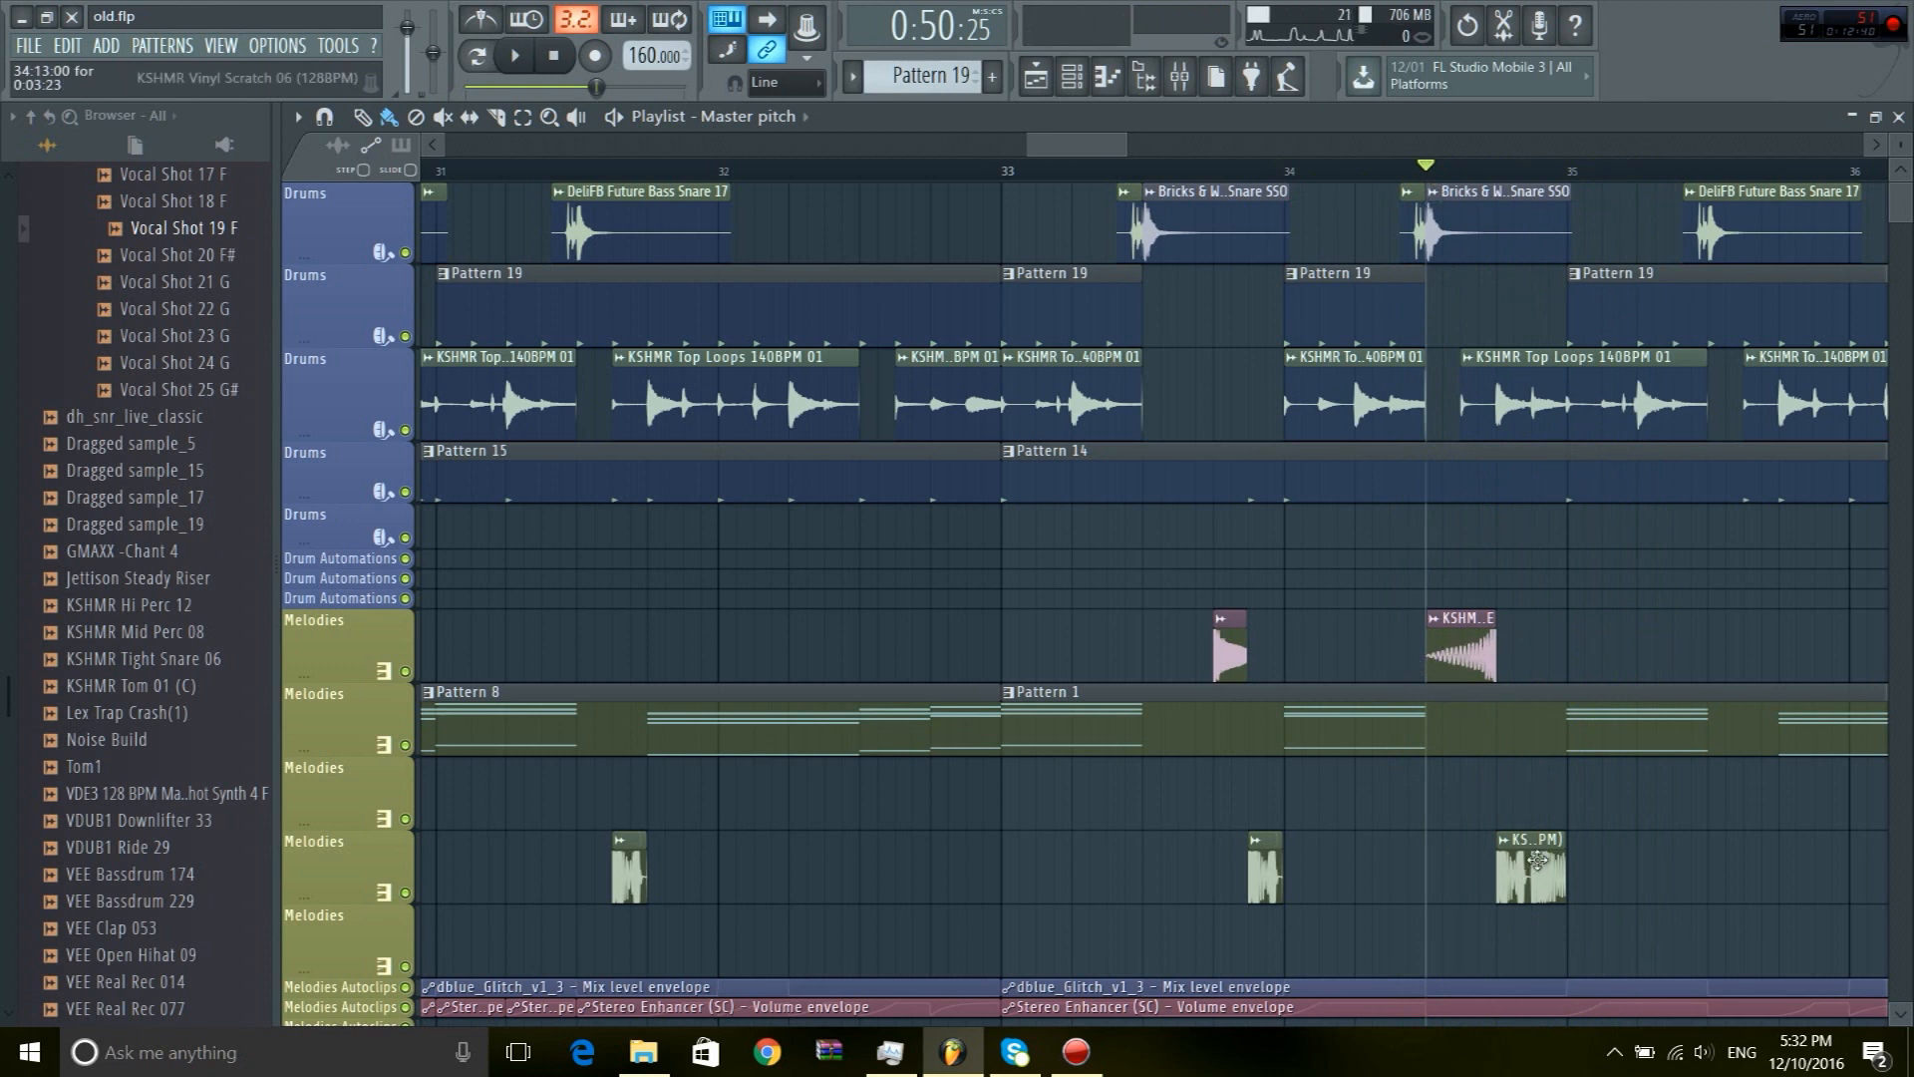
# Play the drop from bar 35 to just before bar 37, stop, and move the playhead to bar 37
pyautogui.scroll(-2, 1573, 179)
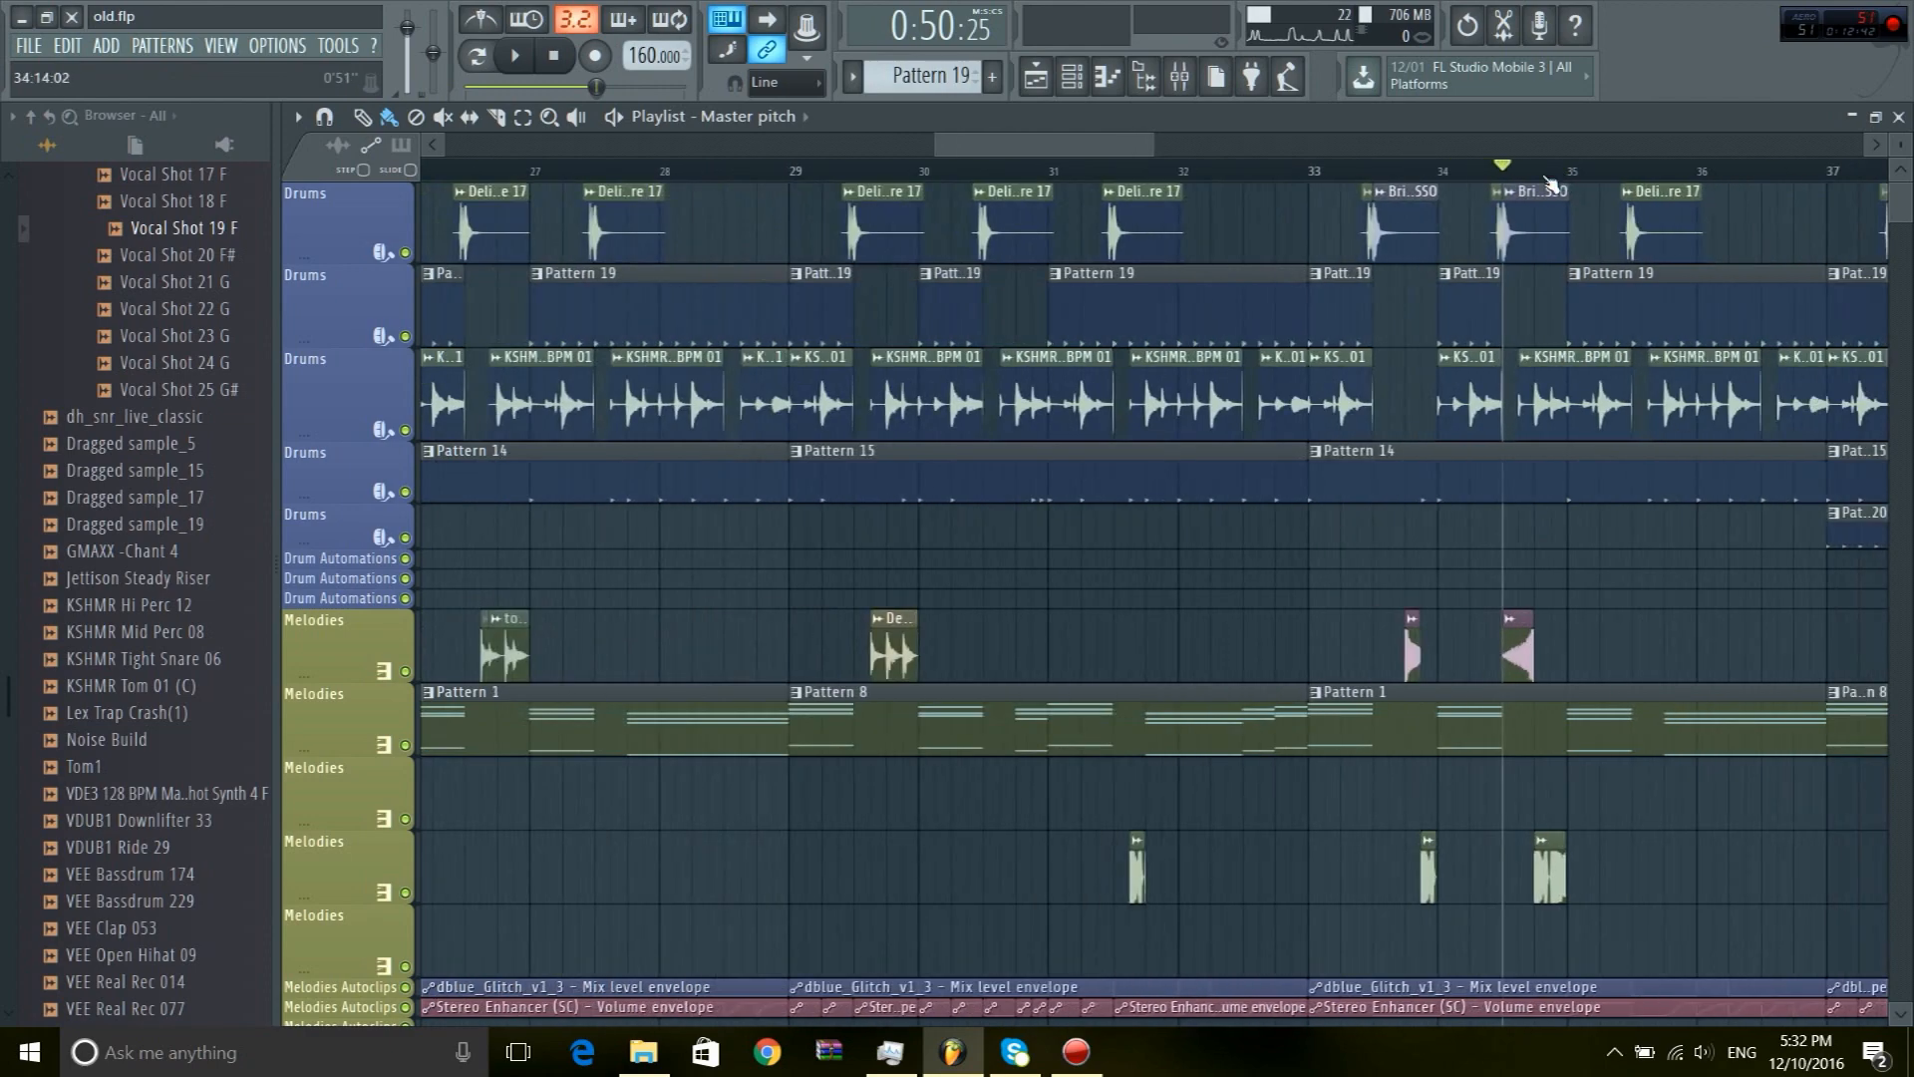
pyautogui.click(1566, 178)
pyautogui.scroll(-5, 1580, 181)
pyautogui.press('space')
pyautogui.scroll(4, 1599, 181)
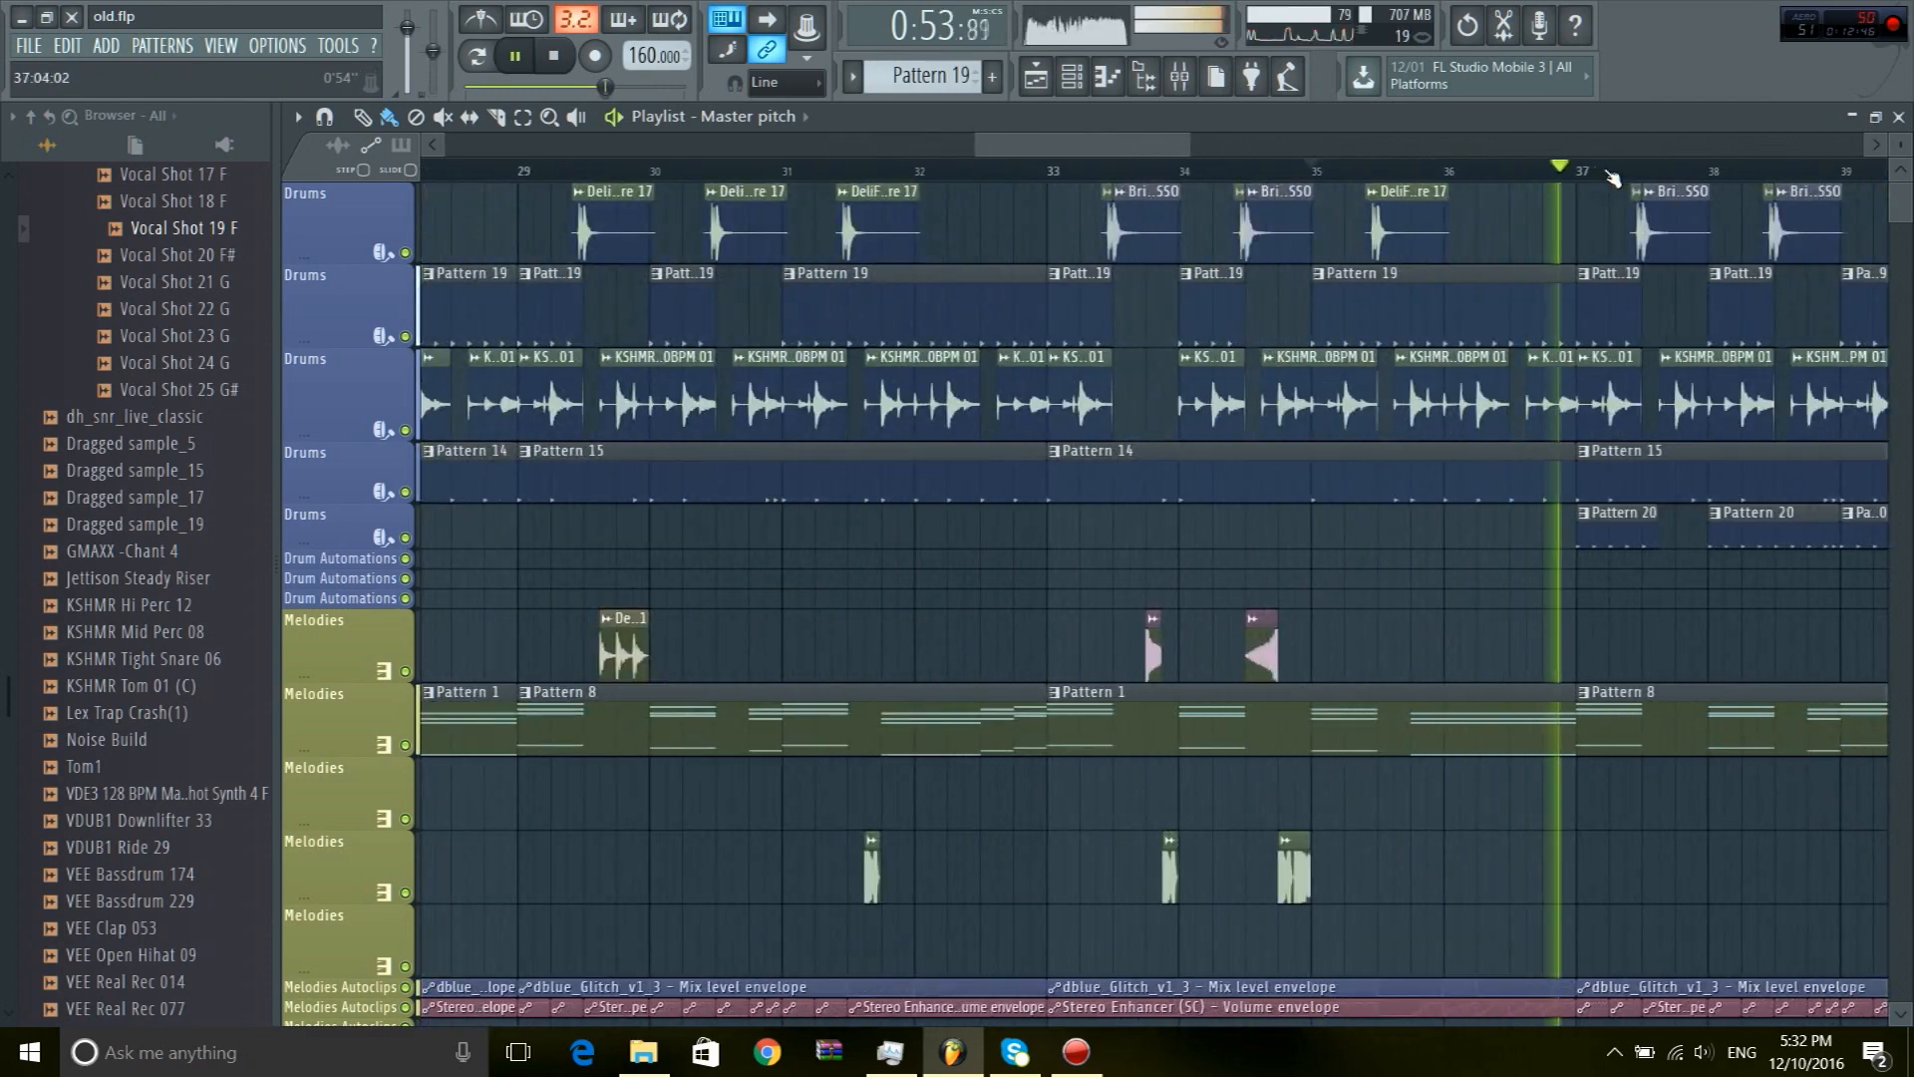
pyautogui.press('space')
pyautogui.scroll(1, 1584, 177)
pyautogui.click(1582, 178)
pyautogui.click(1560, 179)
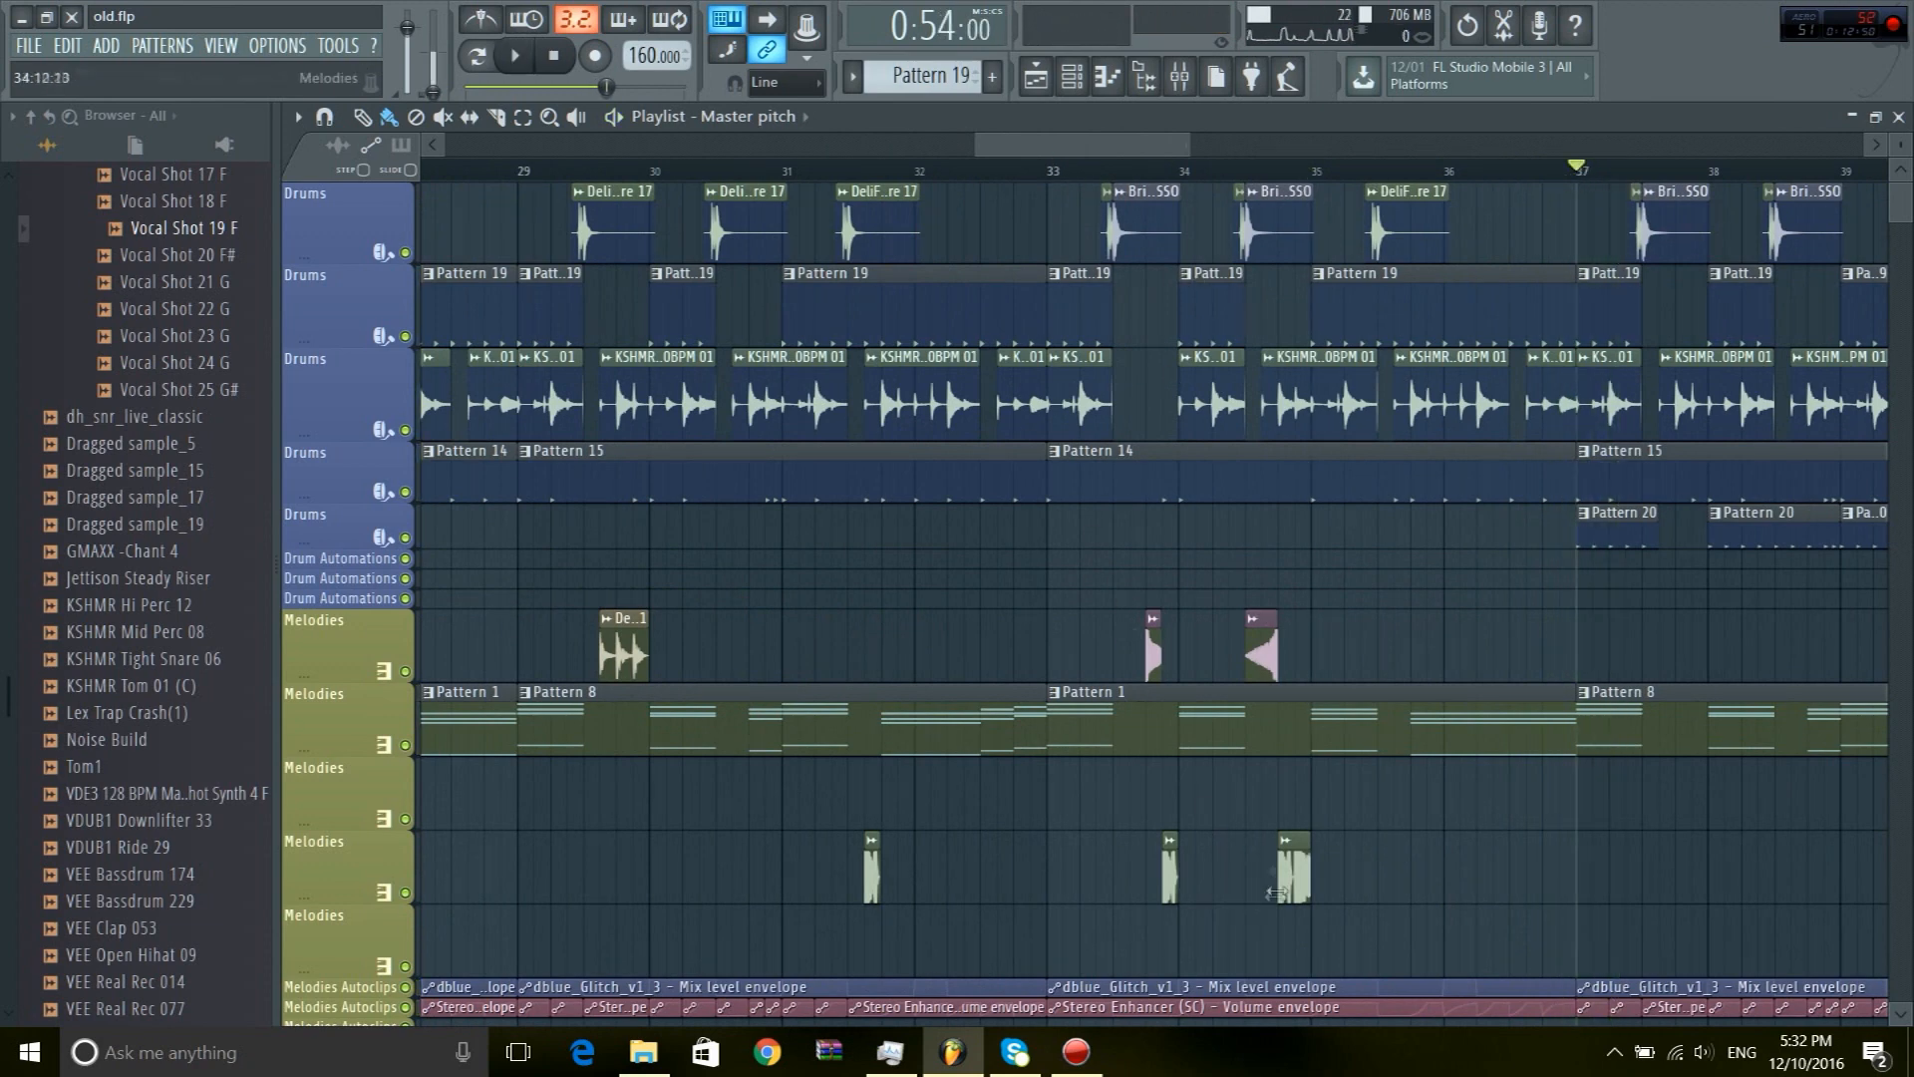
# Solo the Drums track holding the Pattern 20 clips, play it briefly from bar 37, and unsolo it
pyautogui.hscroll(4, 714, 491)
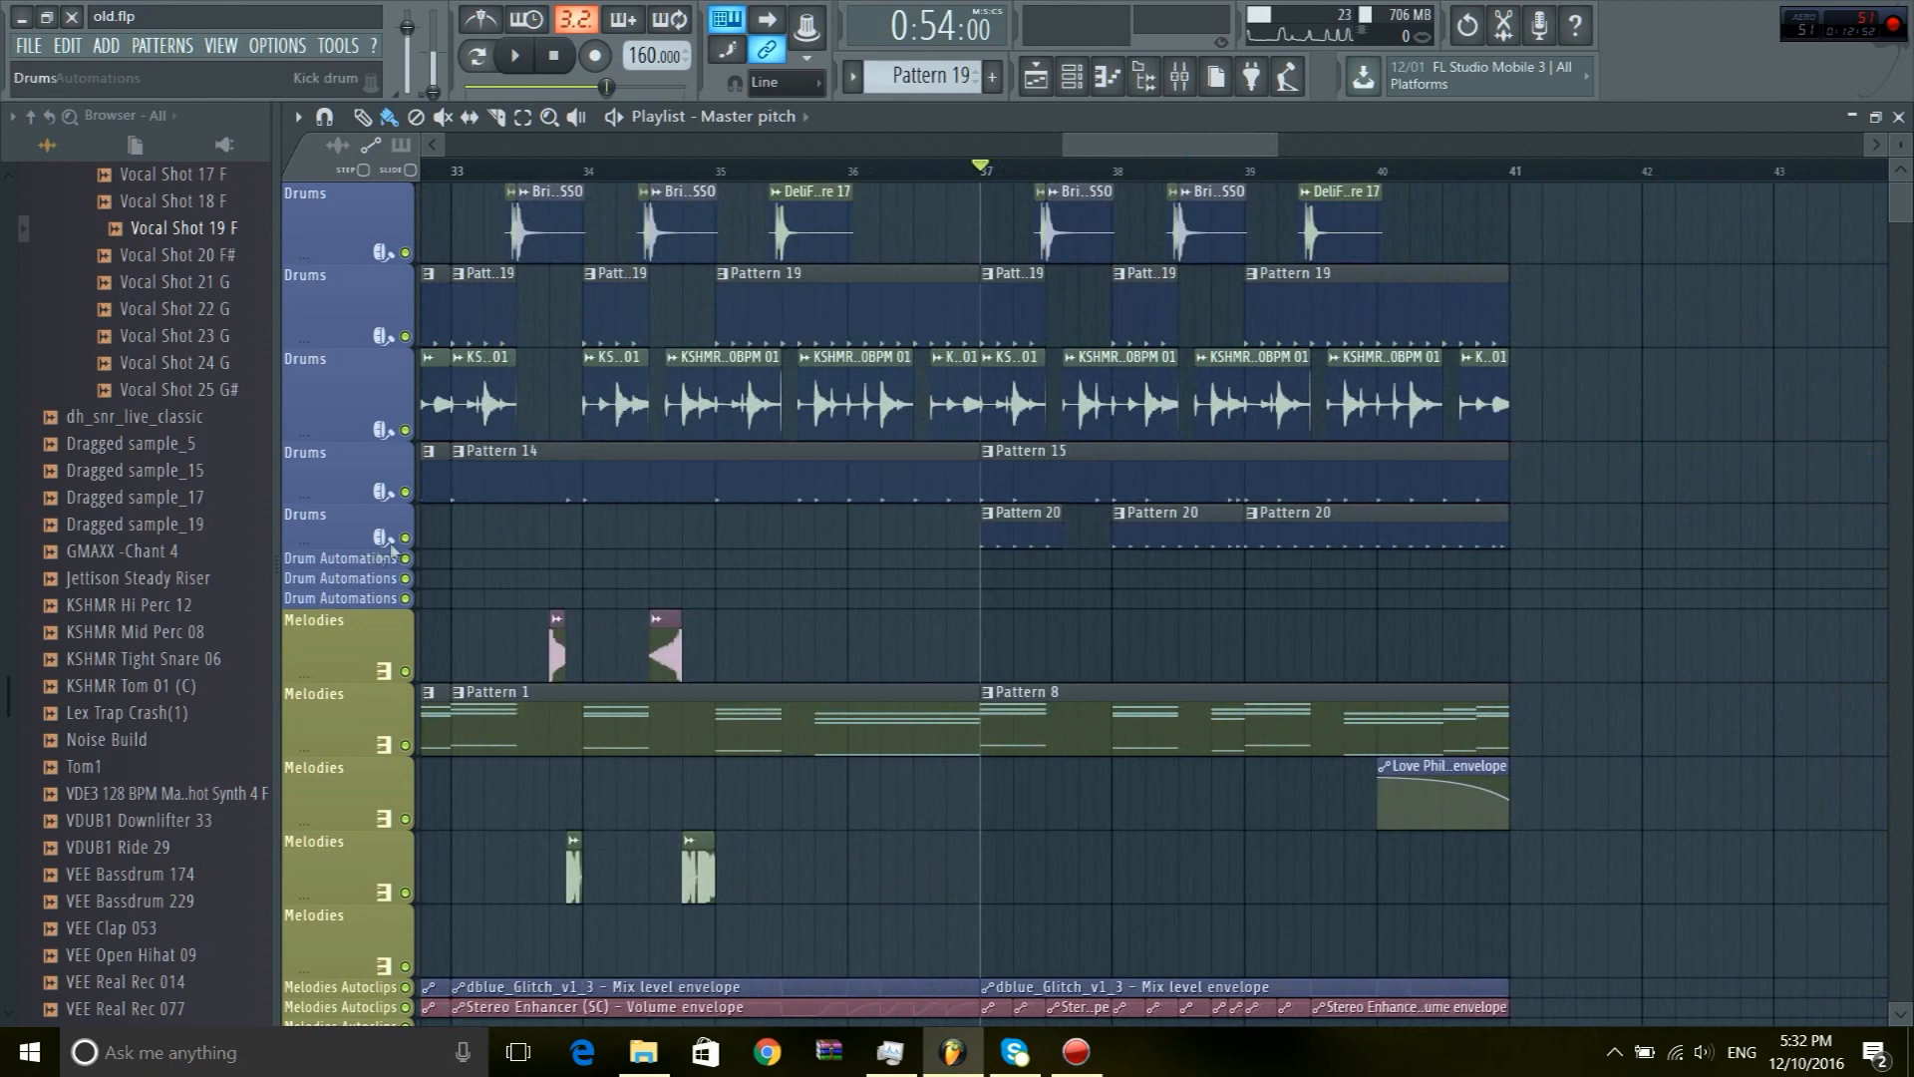
pyautogui.rightClick(404, 538)
pyautogui.press('space')
pyautogui.press('space')
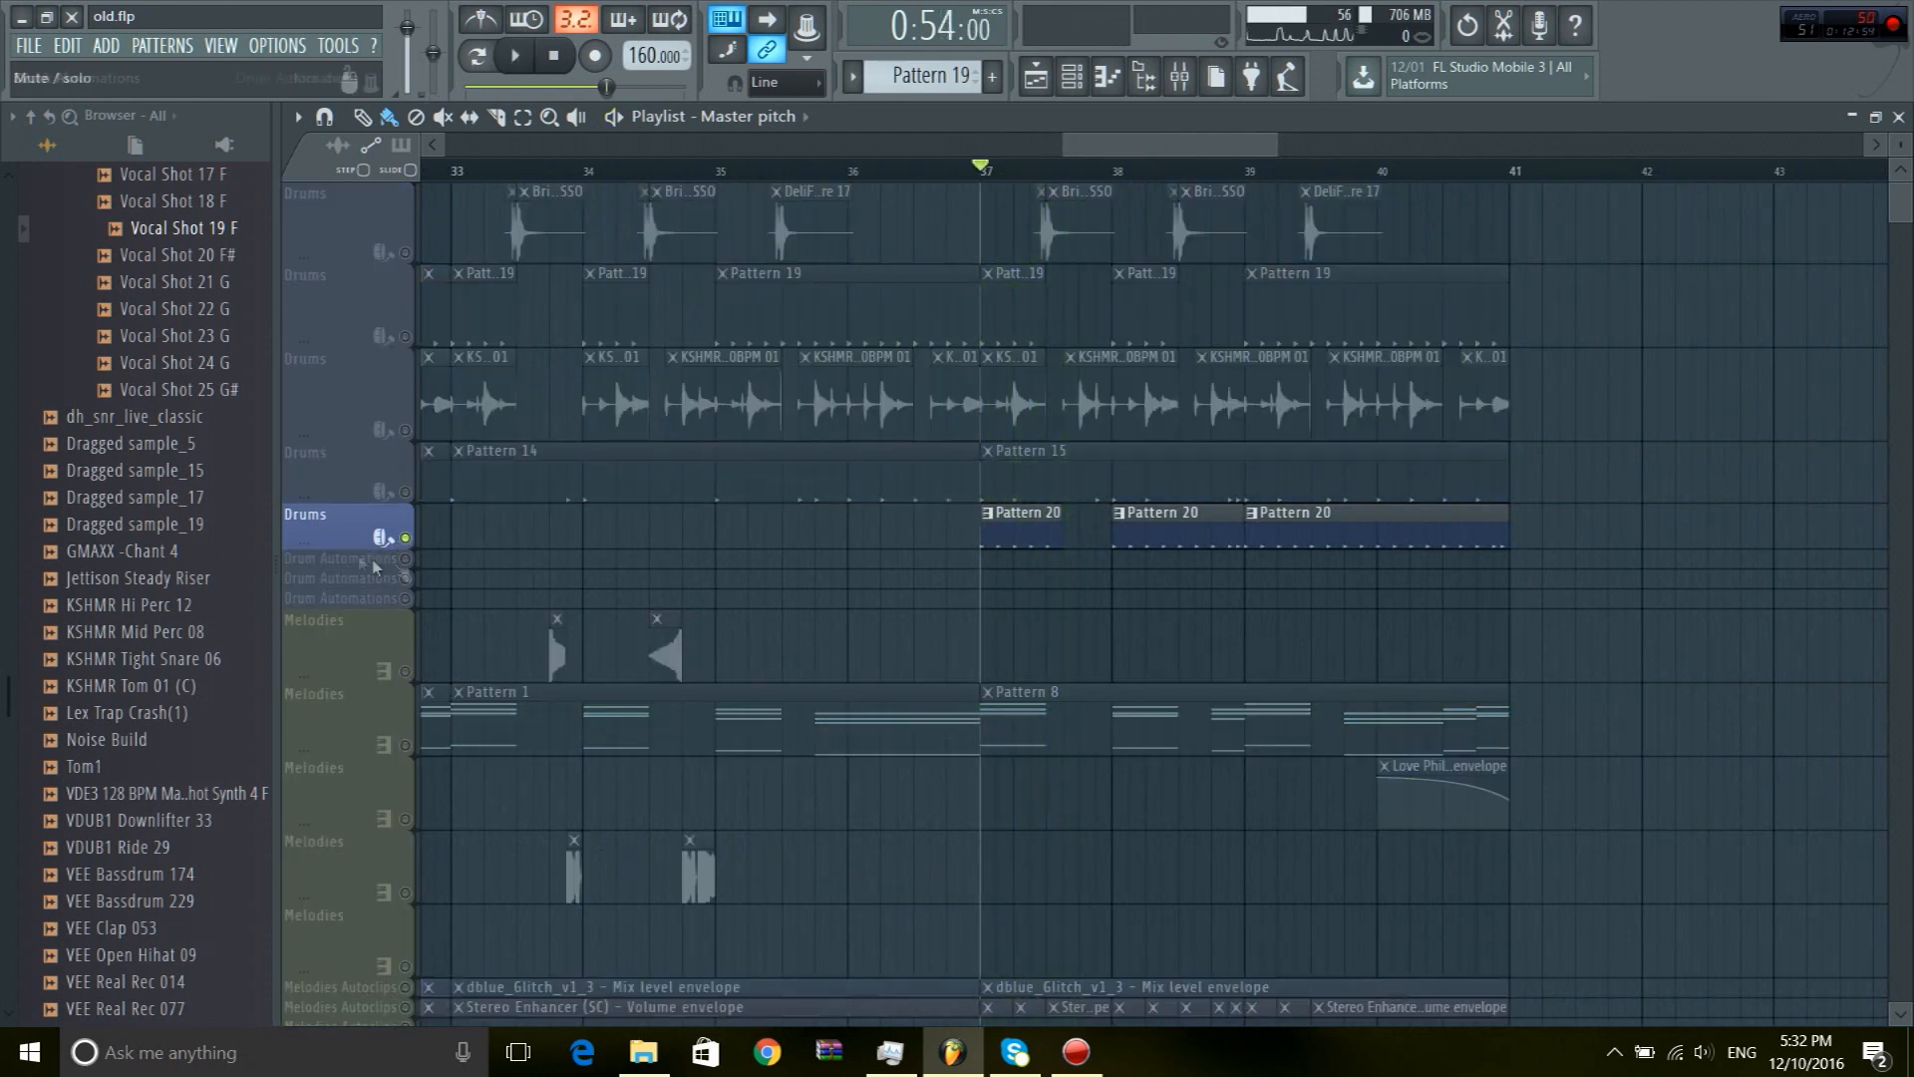
pyautogui.rightClick(405, 538)
# Play the full drop with the Pattern 20 drums from bar 37, and stop playback
pyautogui.press('space')
pyautogui.scroll(-3, 1212, 558)
pyautogui.scroll(3, 1214, 564)
pyautogui.press('space')
# Play the drop's ending from bar 40 under the Love Philter envelope, and stop playback
pyautogui.click(1379, 172)
pyautogui.scroll(-3, 1380, 190)
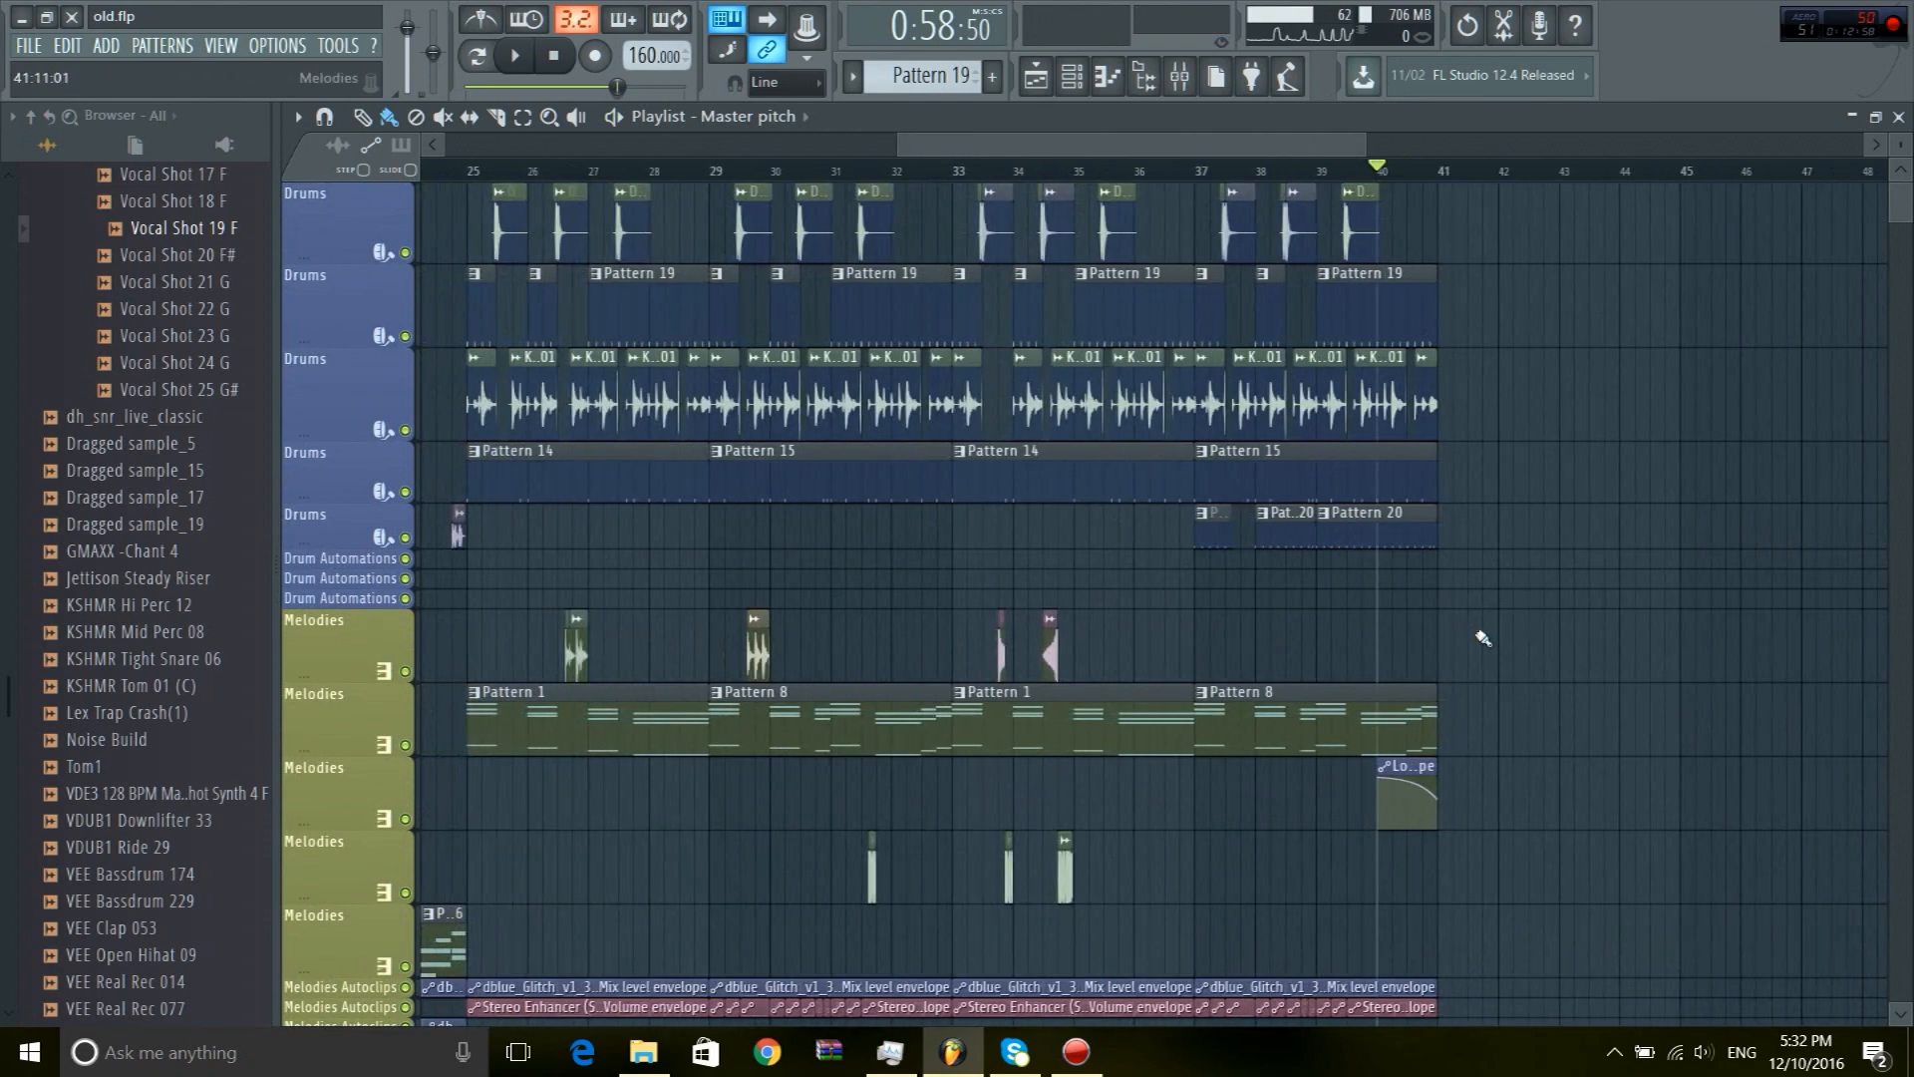
pyautogui.scroll(-4, 1482, 634)
pyautogui.press('space')
pyautogui.press('space')
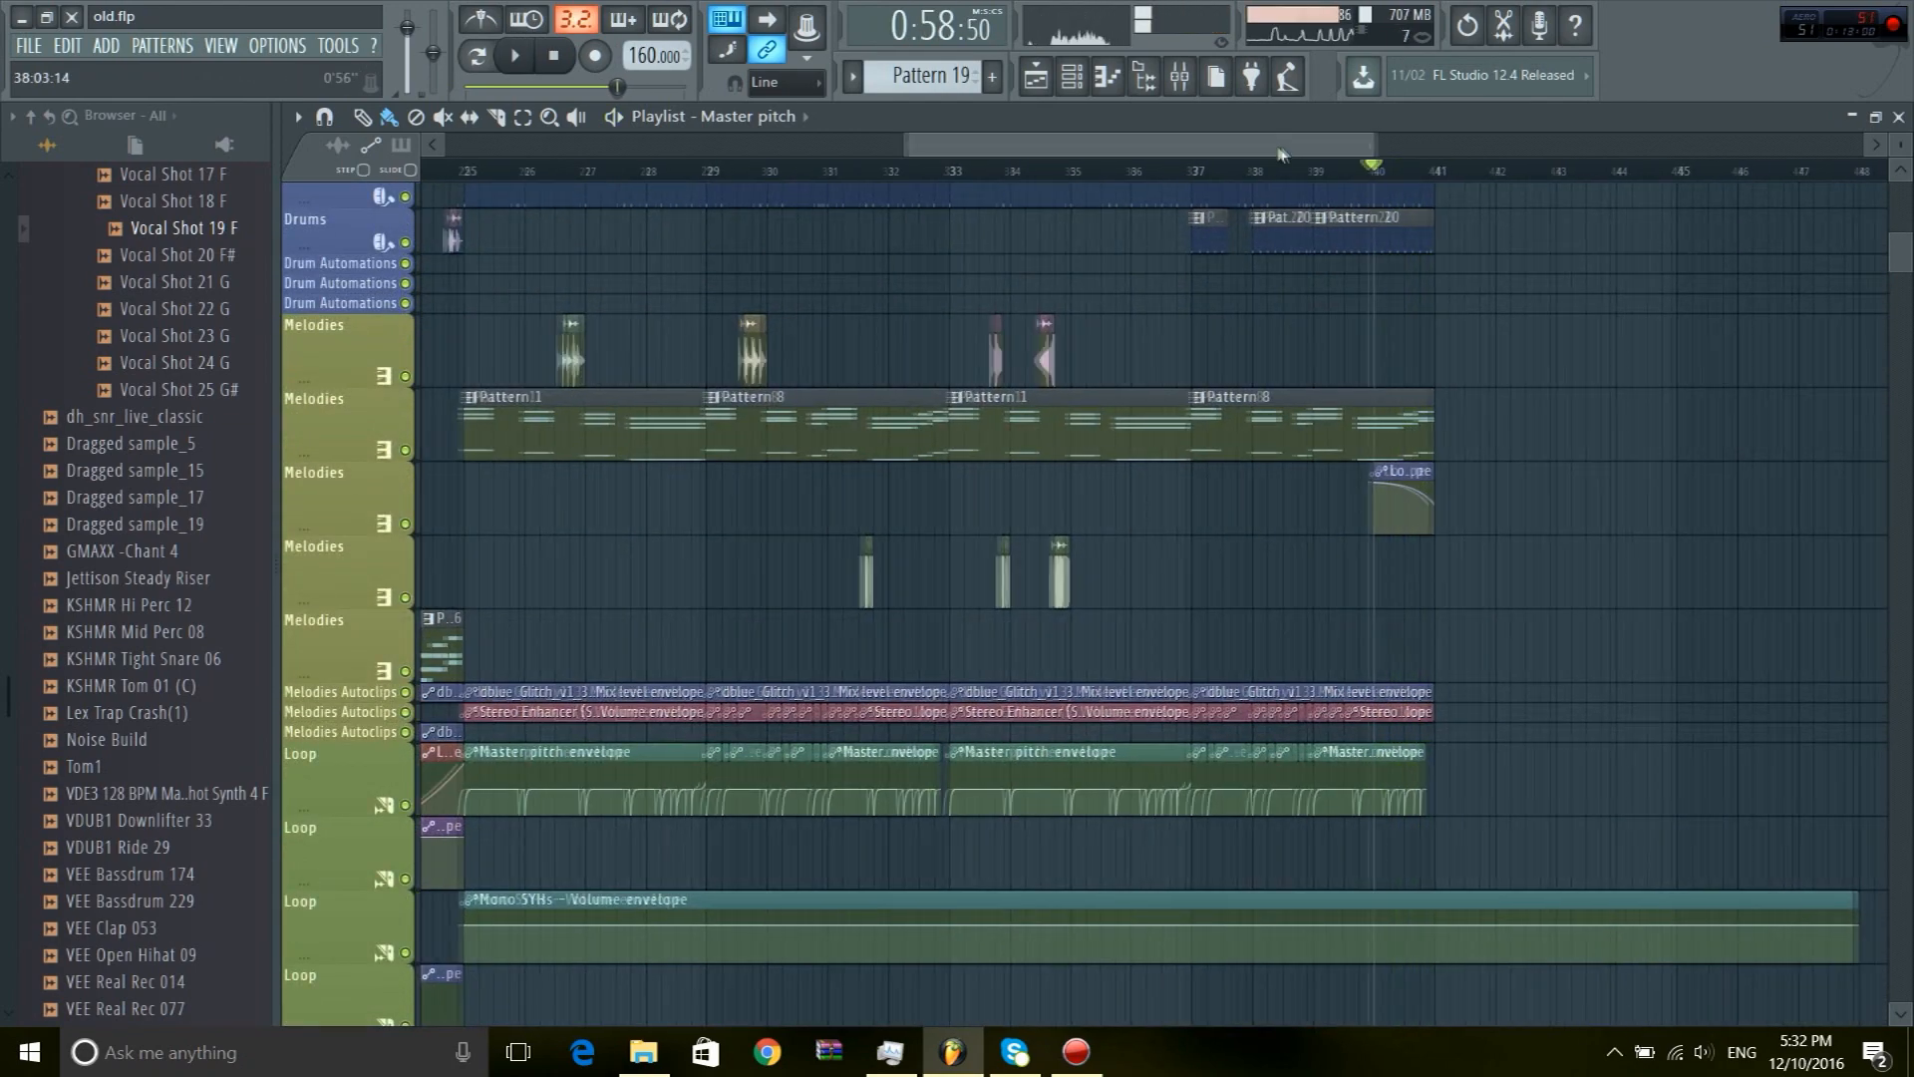
# View the whole arrangement, including the separate section with the chords #2 clip after the drop
pyautogui.scroll(-5, 1271, 152)
pyautogui.scroll(-1, 1568, 256)
pyautogui.scroll(5, 1555, 269)
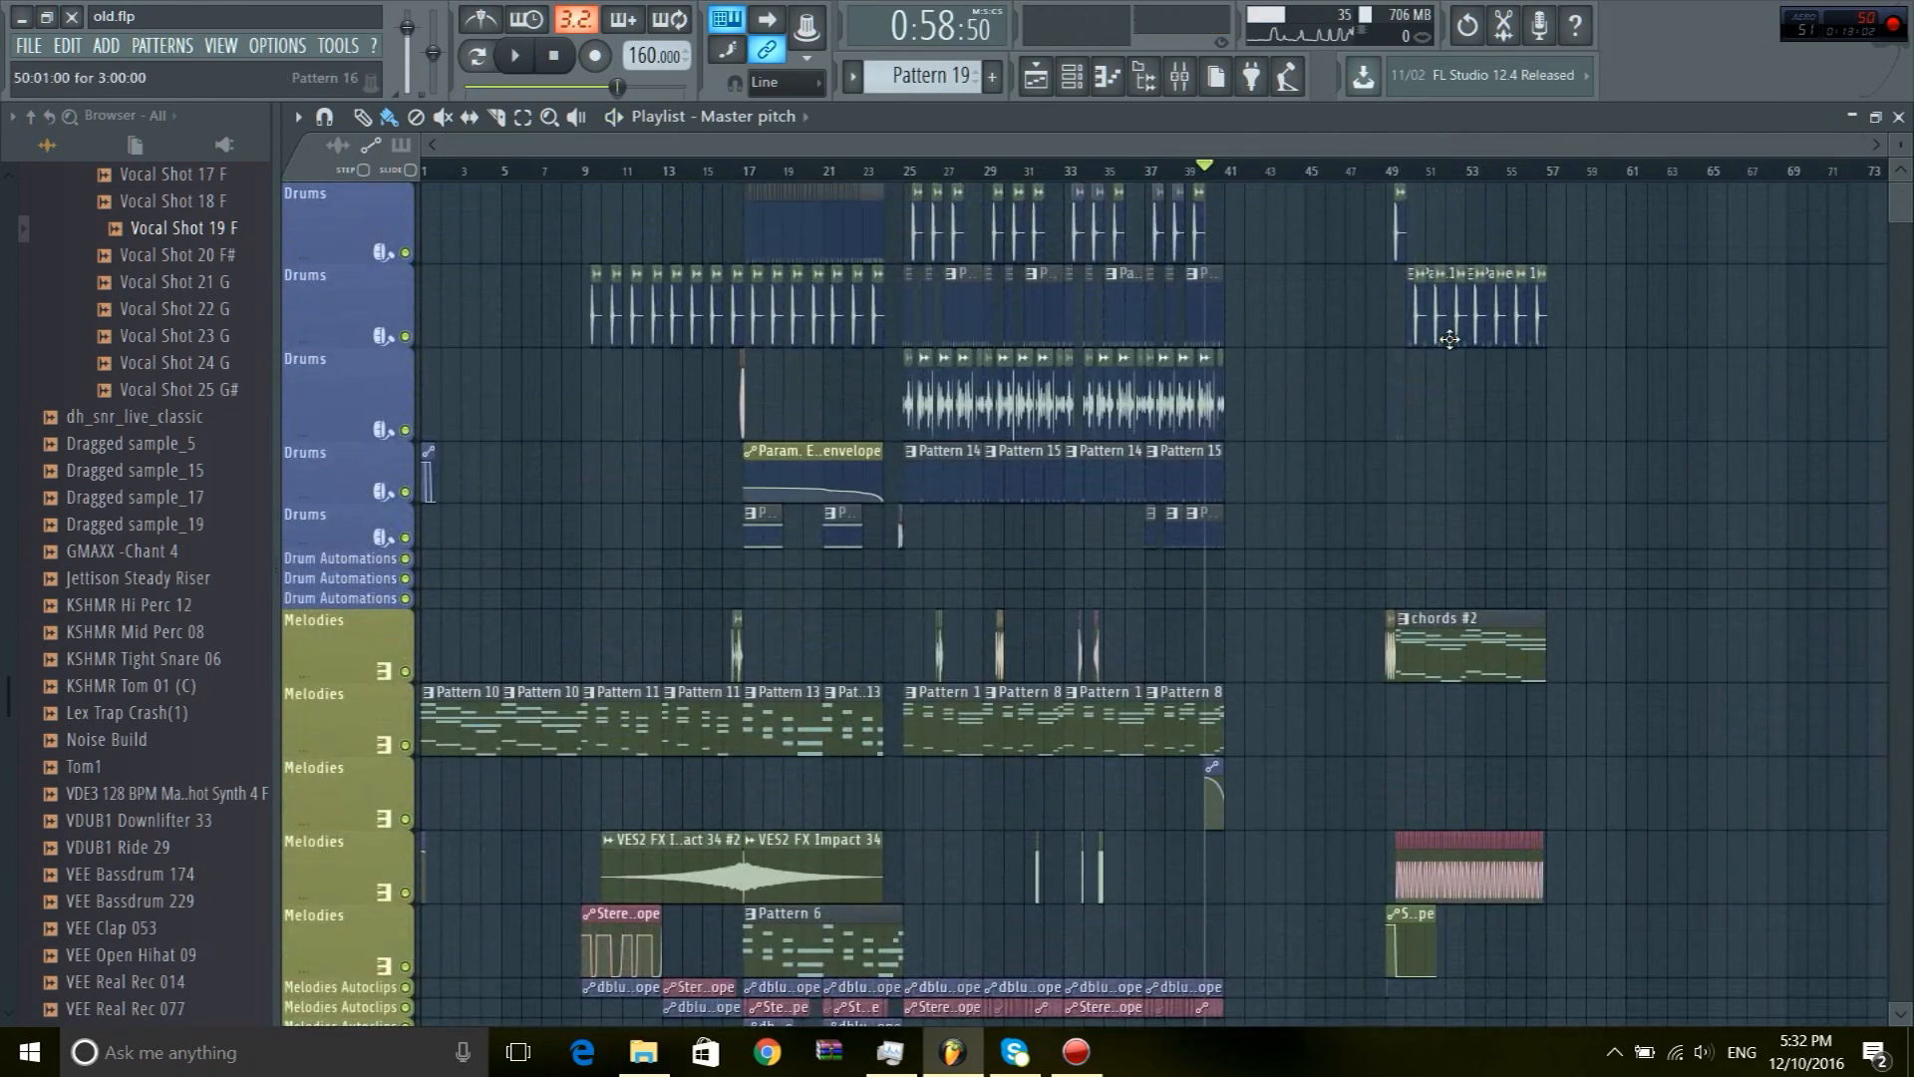
# Play the separate section with the chords #2 clip from bar 49, view its automation clips, and stop playback
pyautogui.click(1387, 171)
pyautogui.scroll(5, 1390, 199)
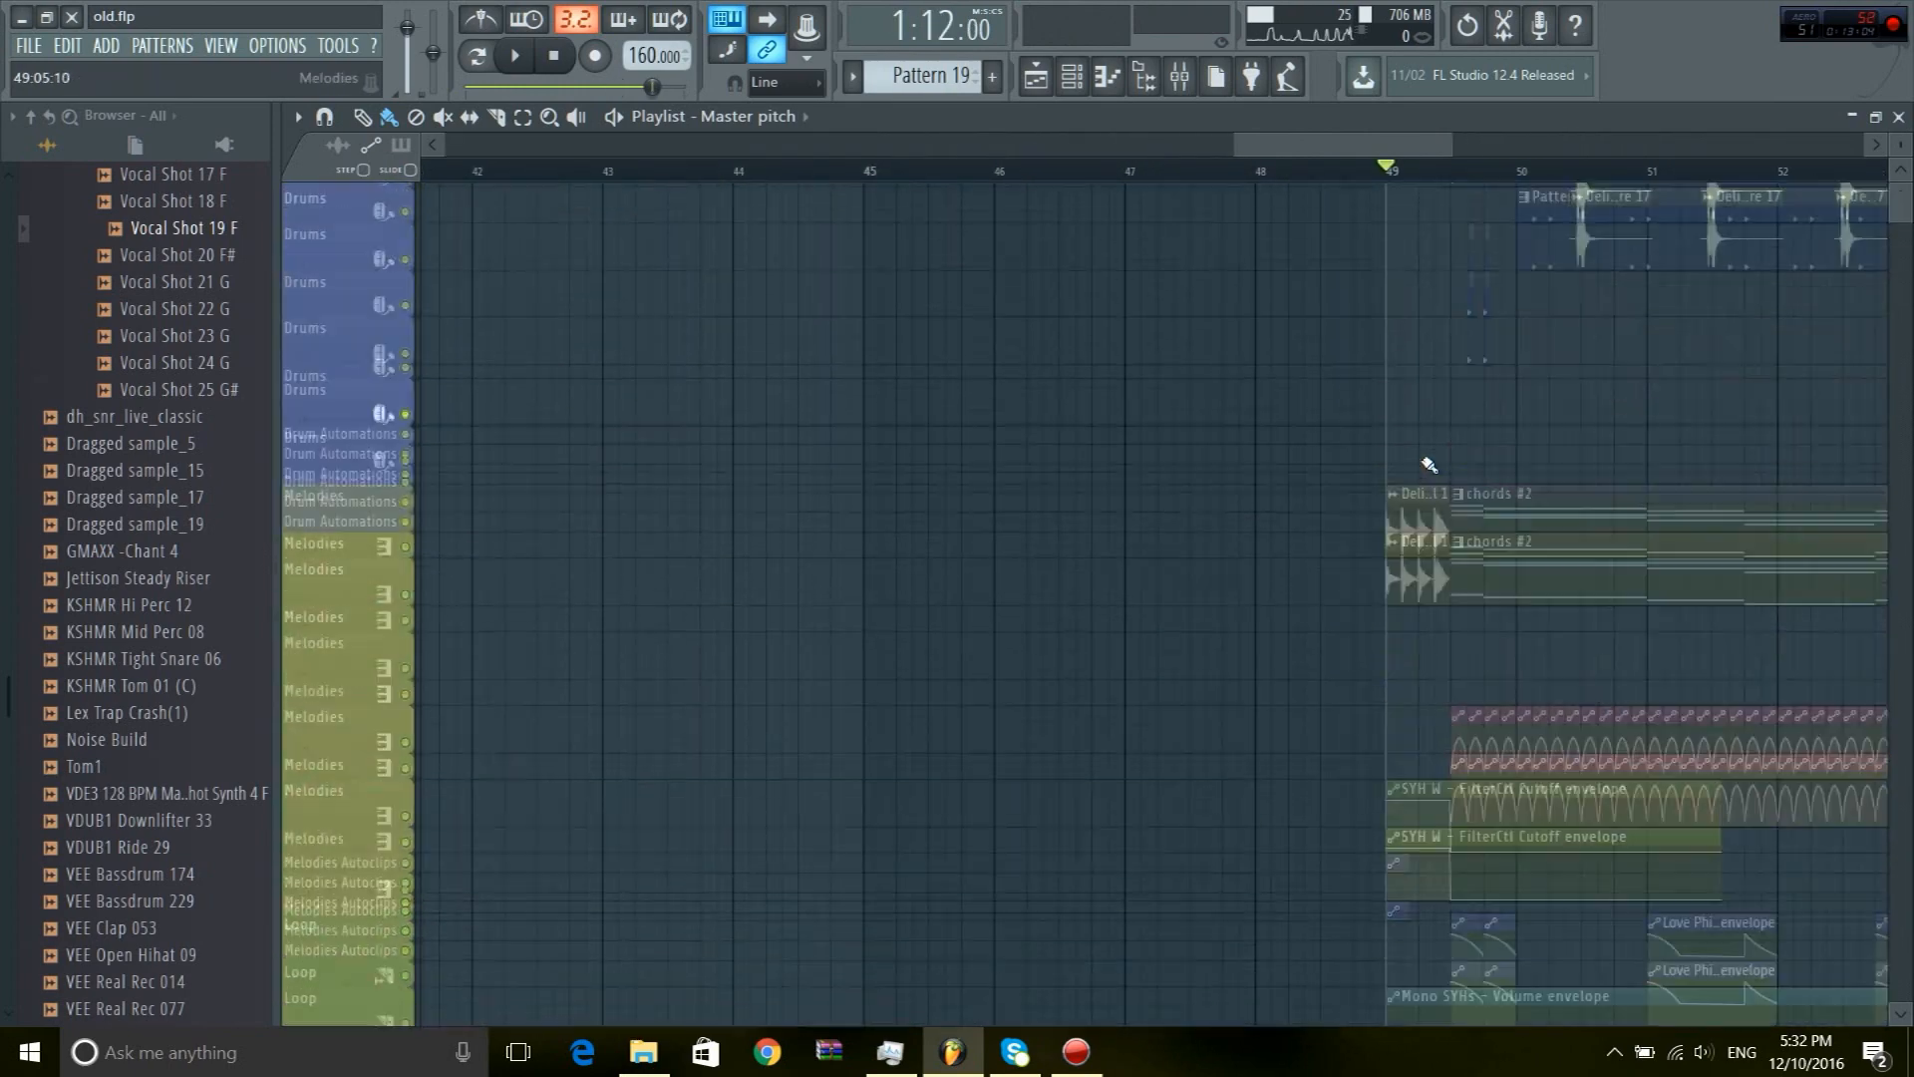
pyautogui.scroll(-2, 1440, 172)
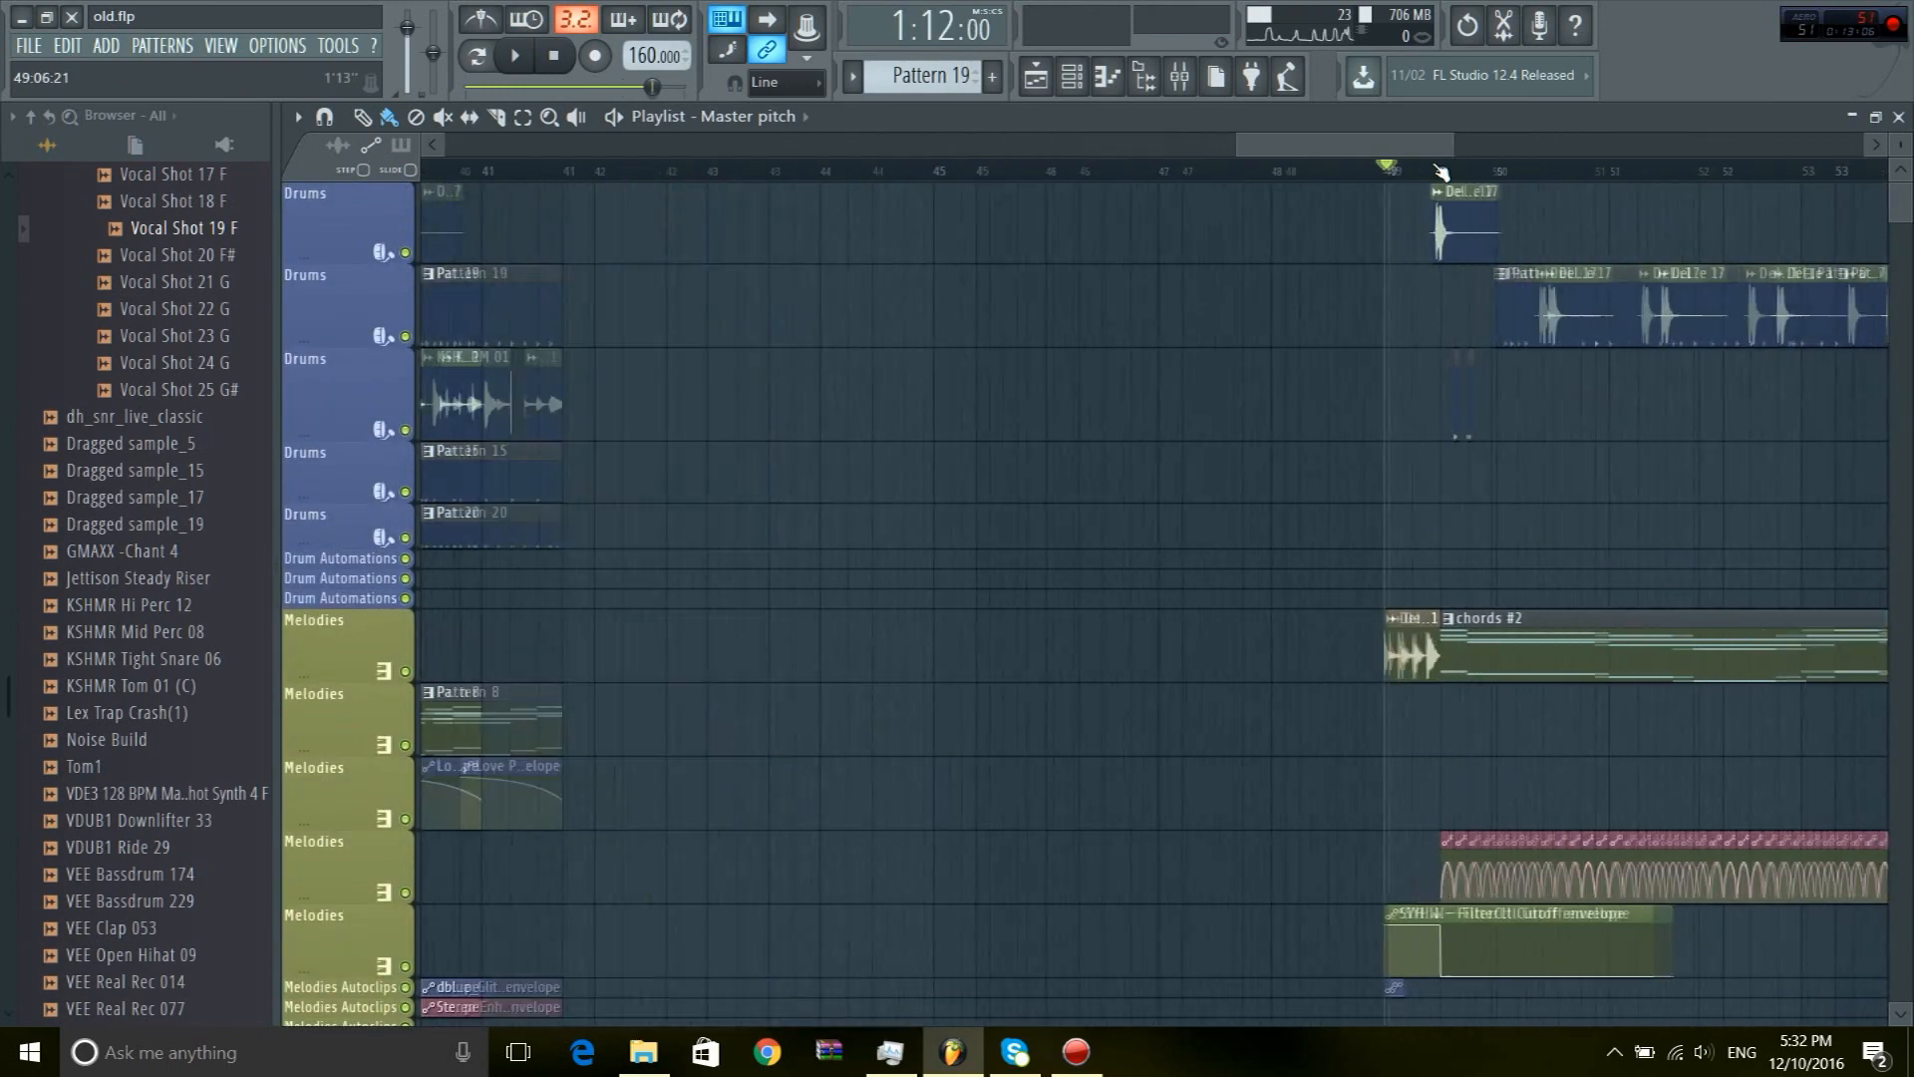
pyautogui.scroll(2, 1445, 175)
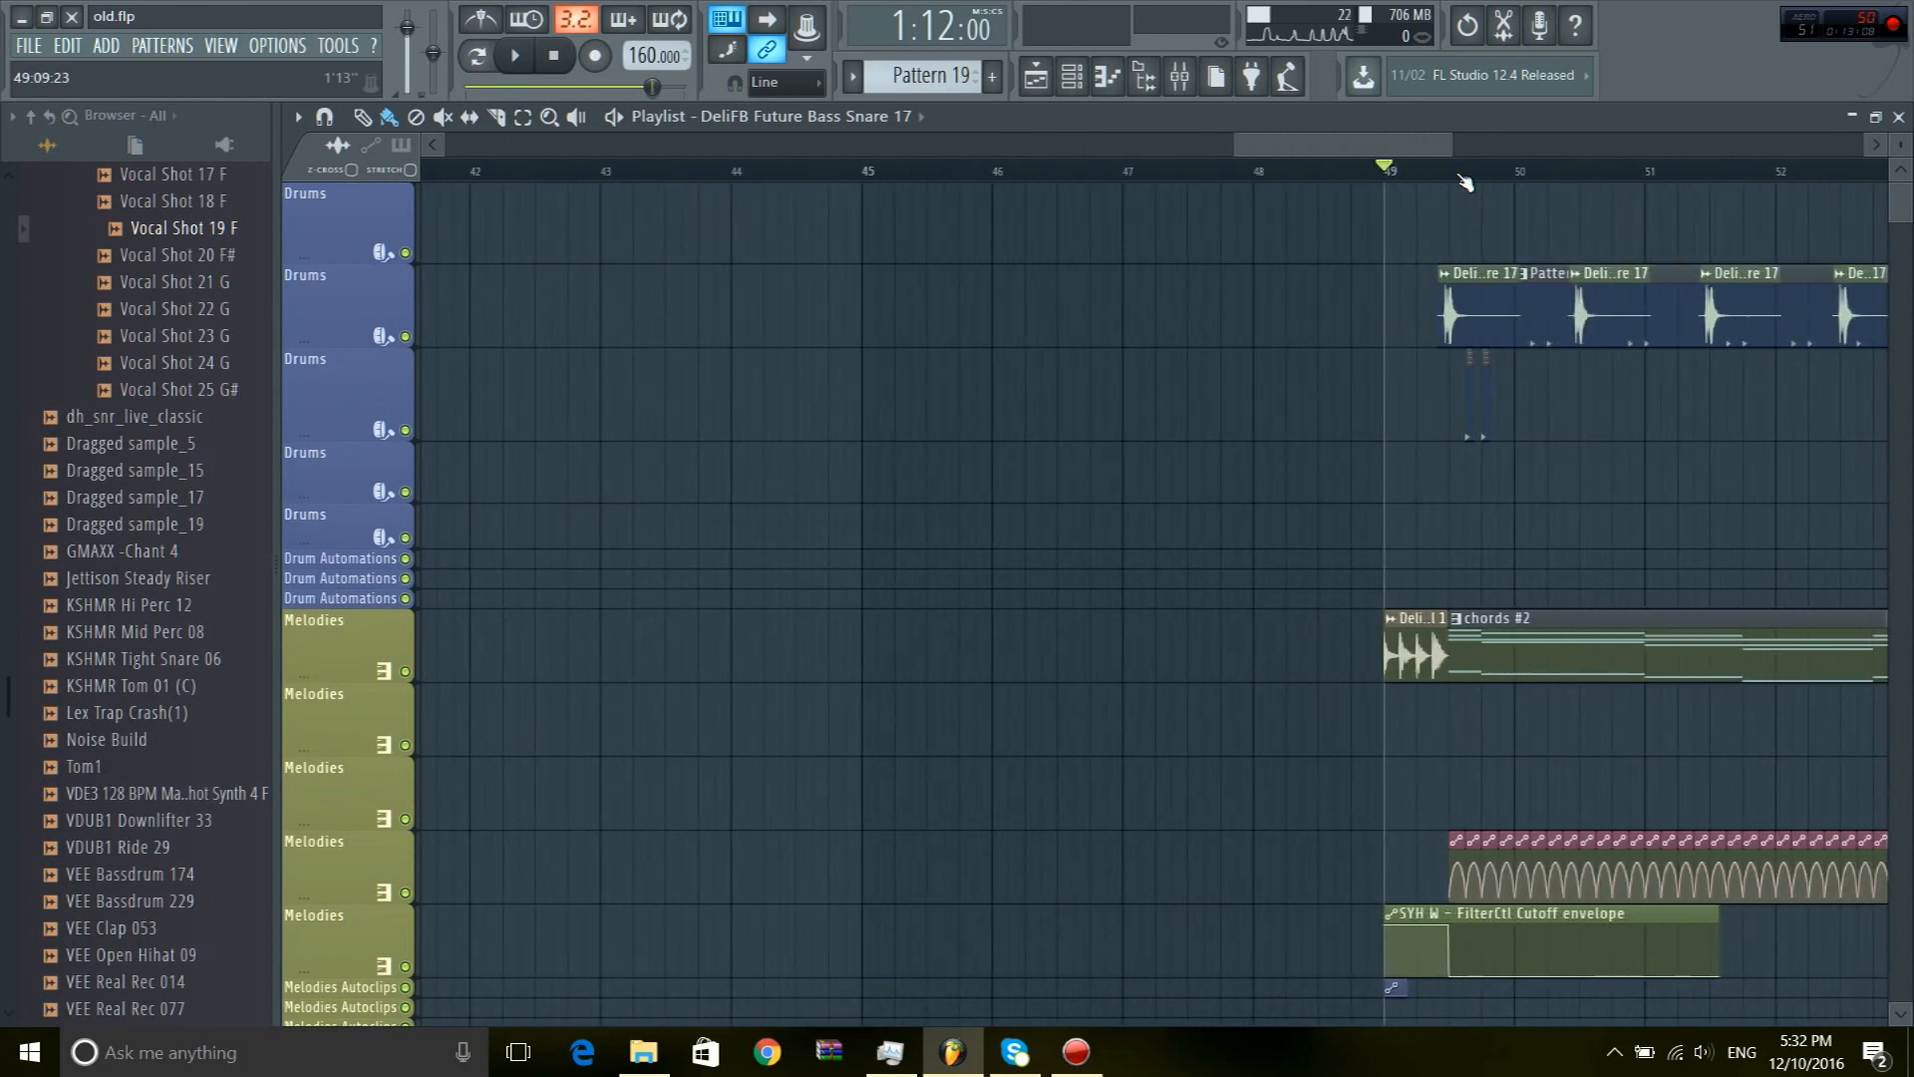
pyautogui.scroll(-2, 1463, 183)
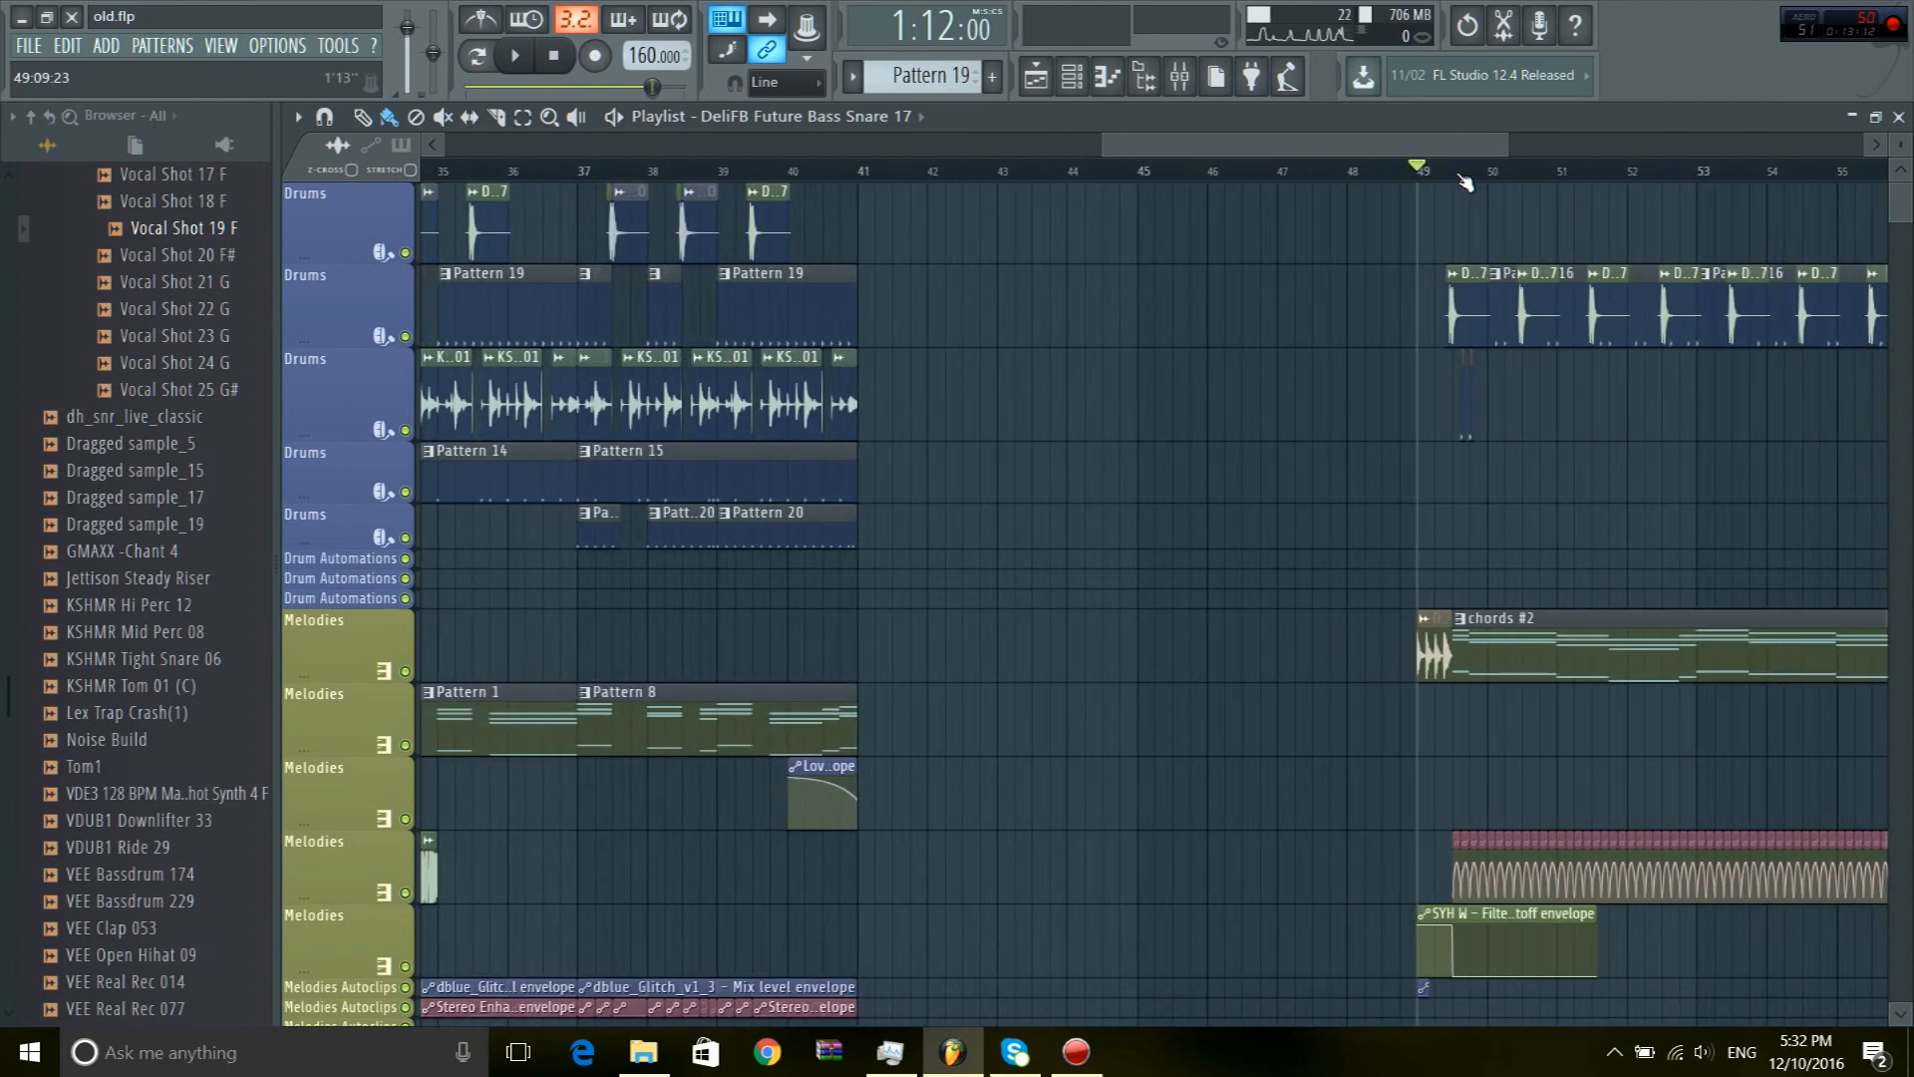
pyautogui.scroll(2, 1463, 182)
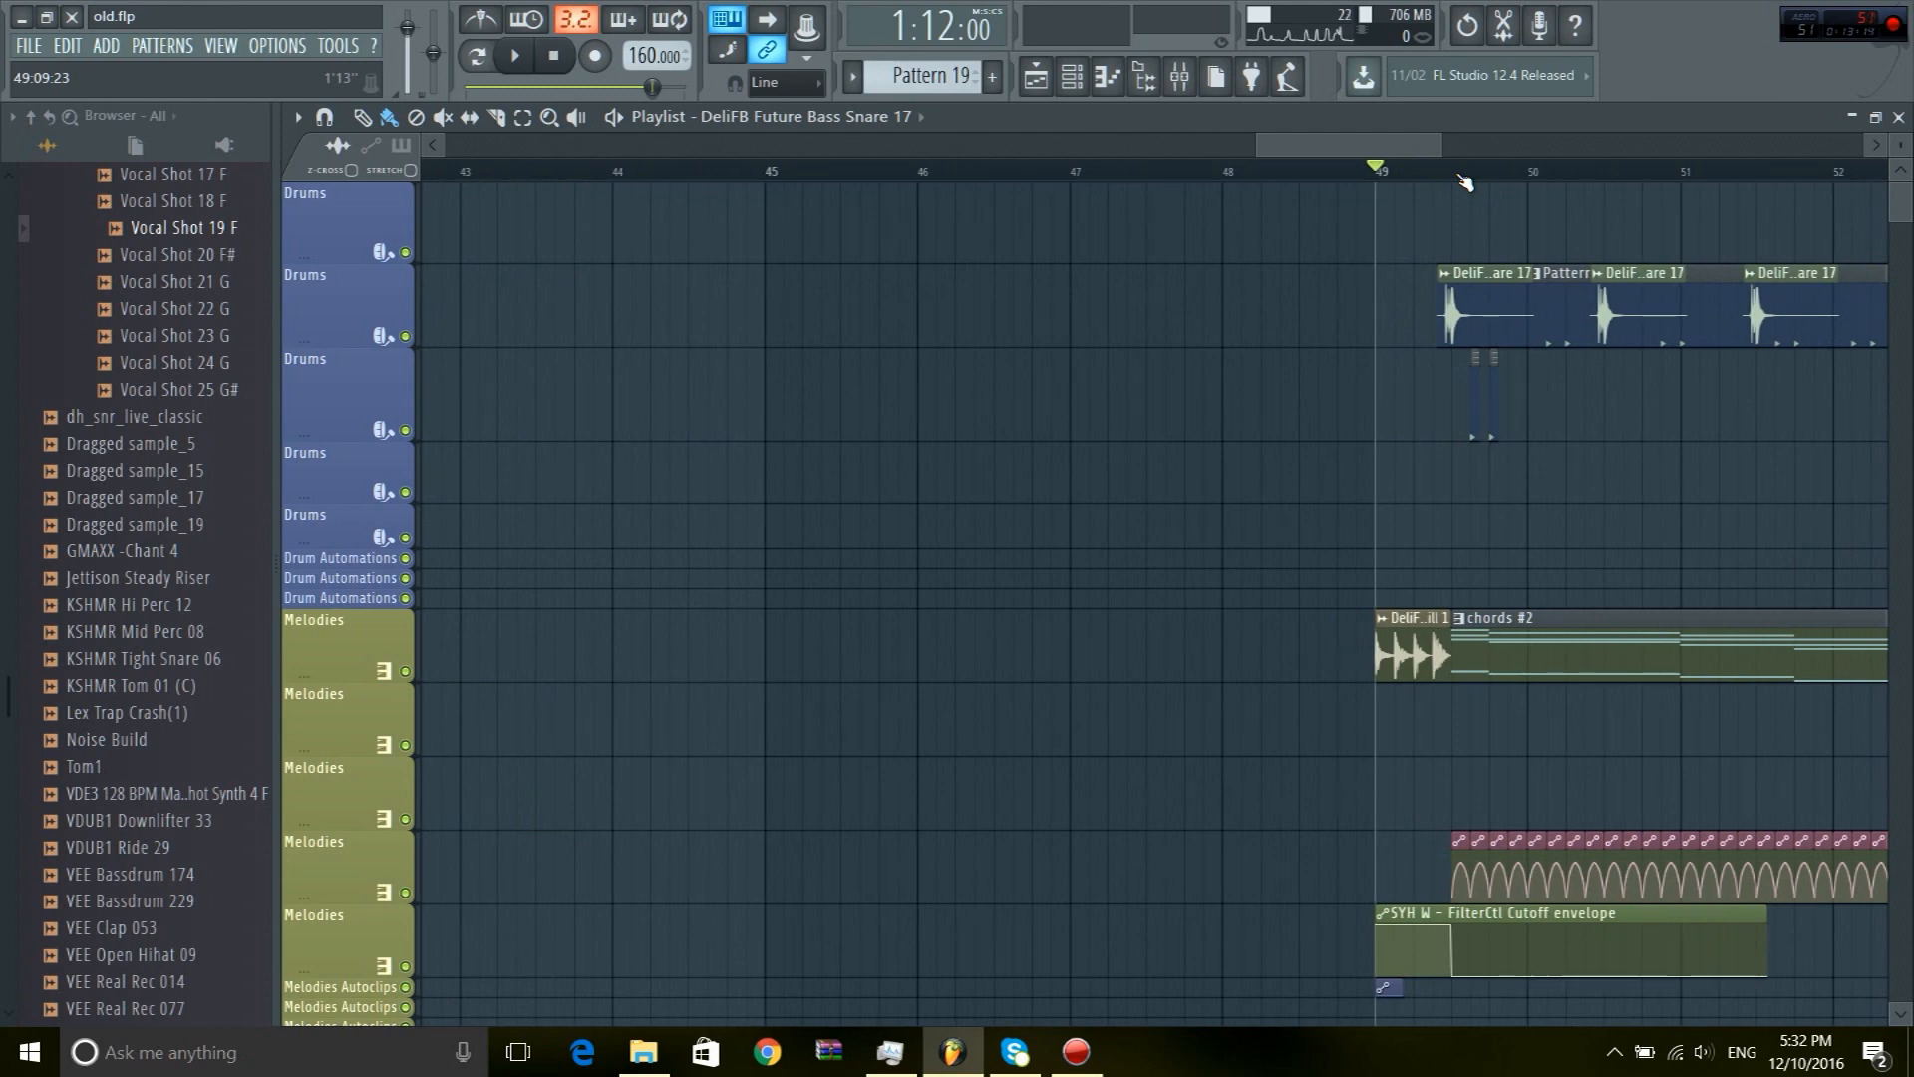
pyautogui.press('space')
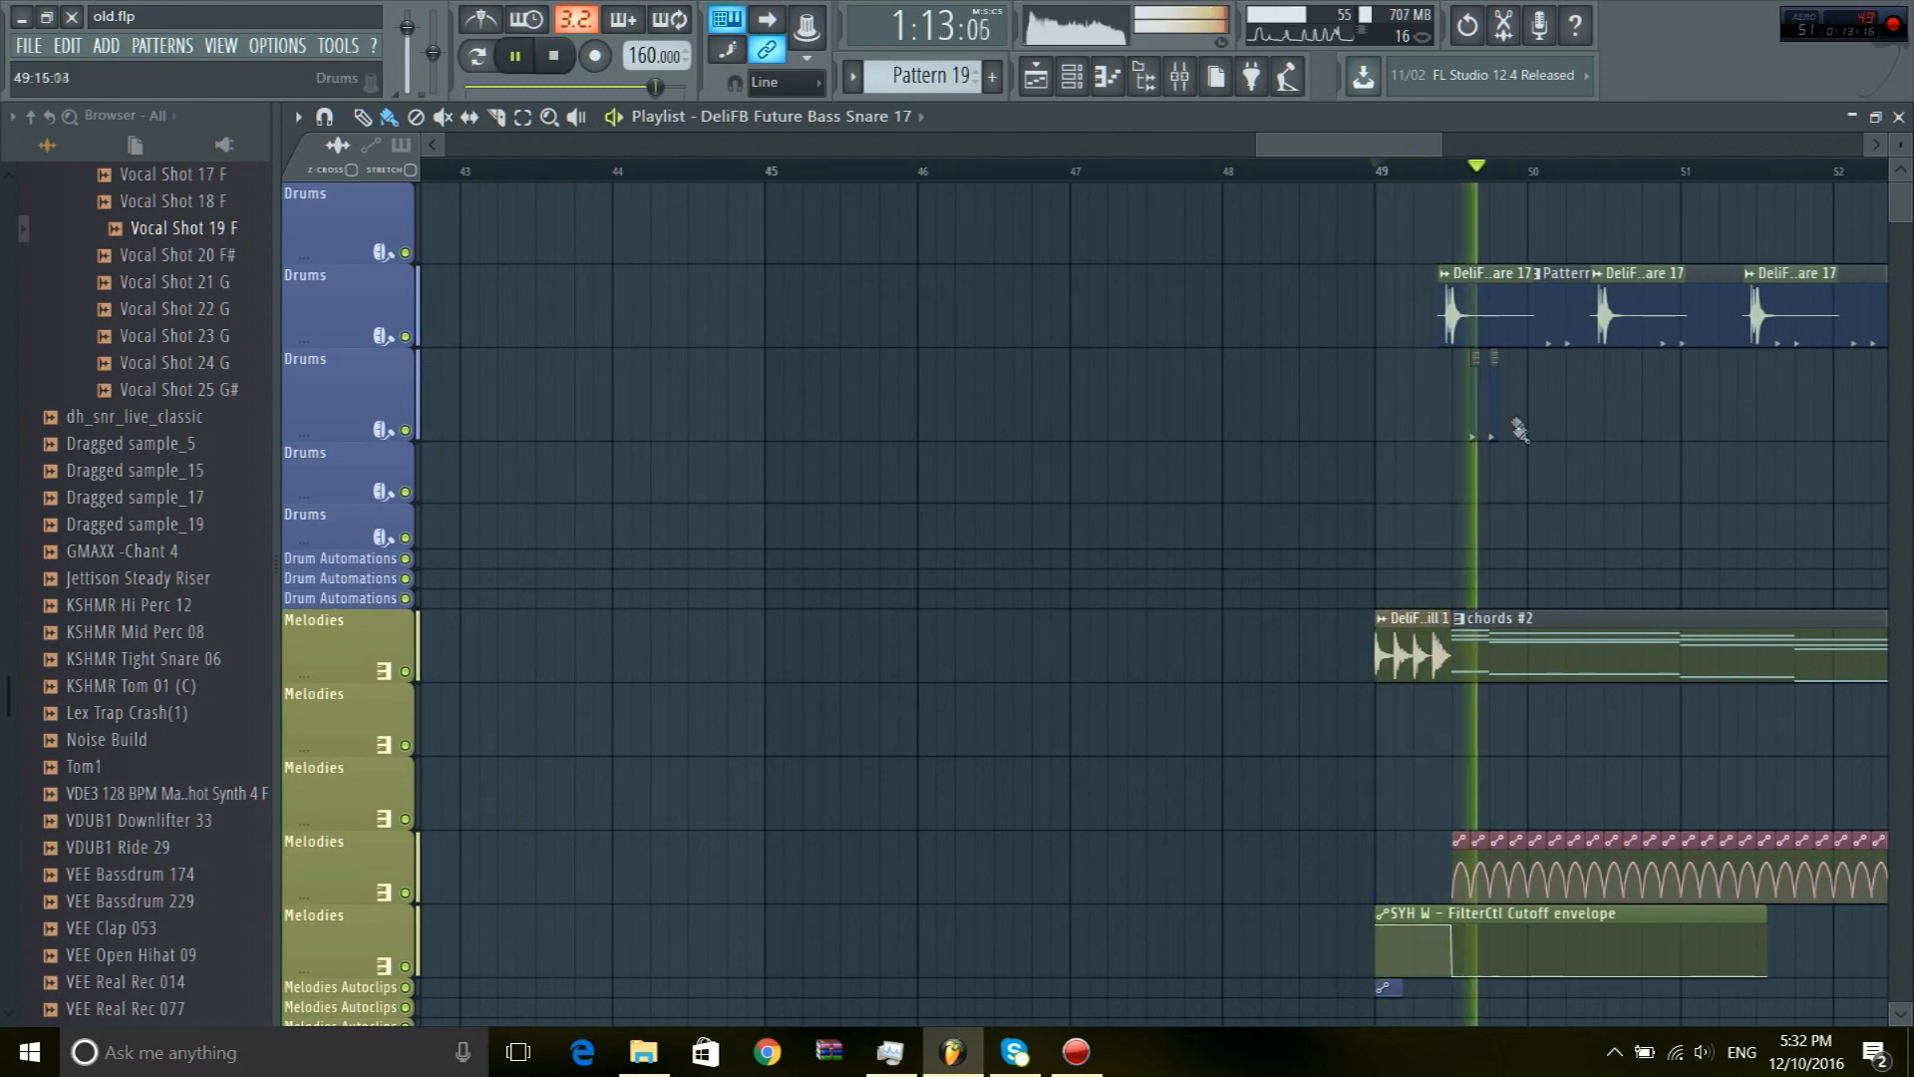
pyautogui.scroll(-3, 1521, 185)
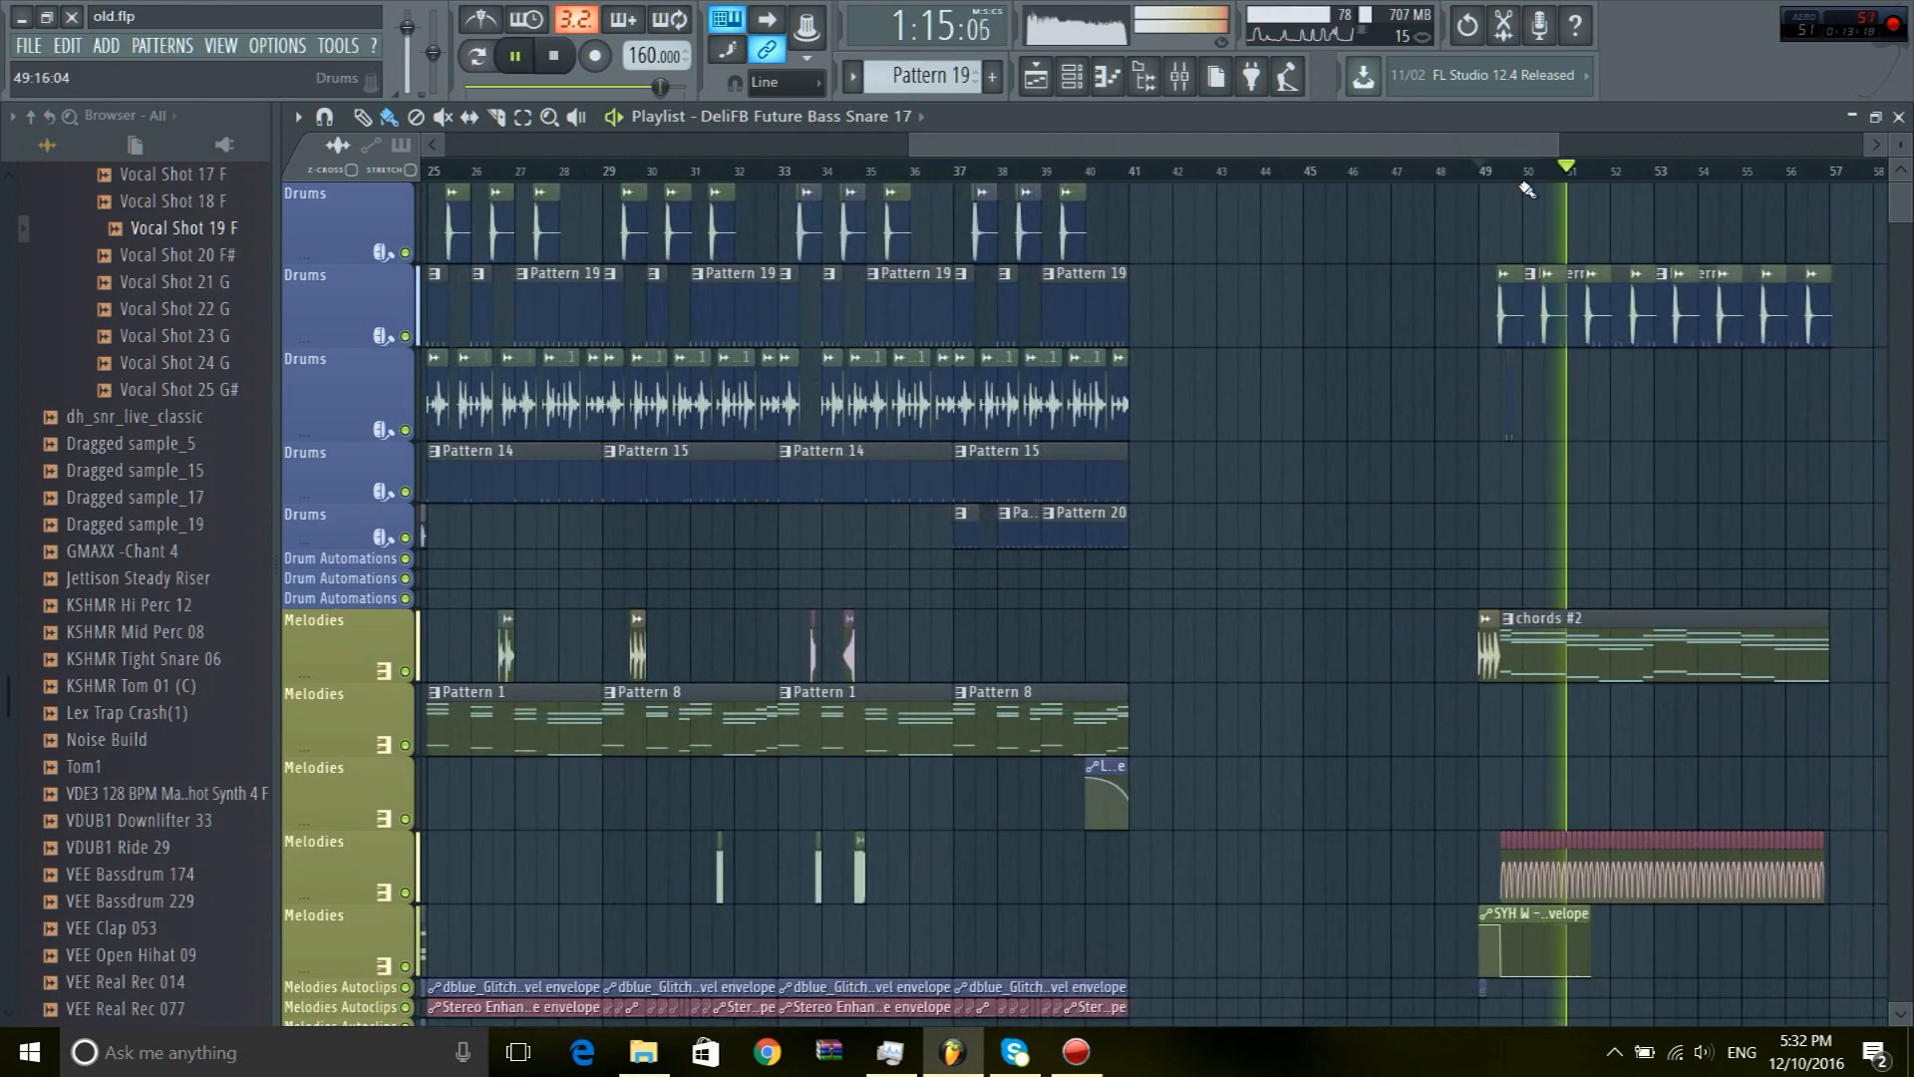
pyautogui.scroll(-4, 1528, 185)
pyautogui.scroll(2, 1568, 177)
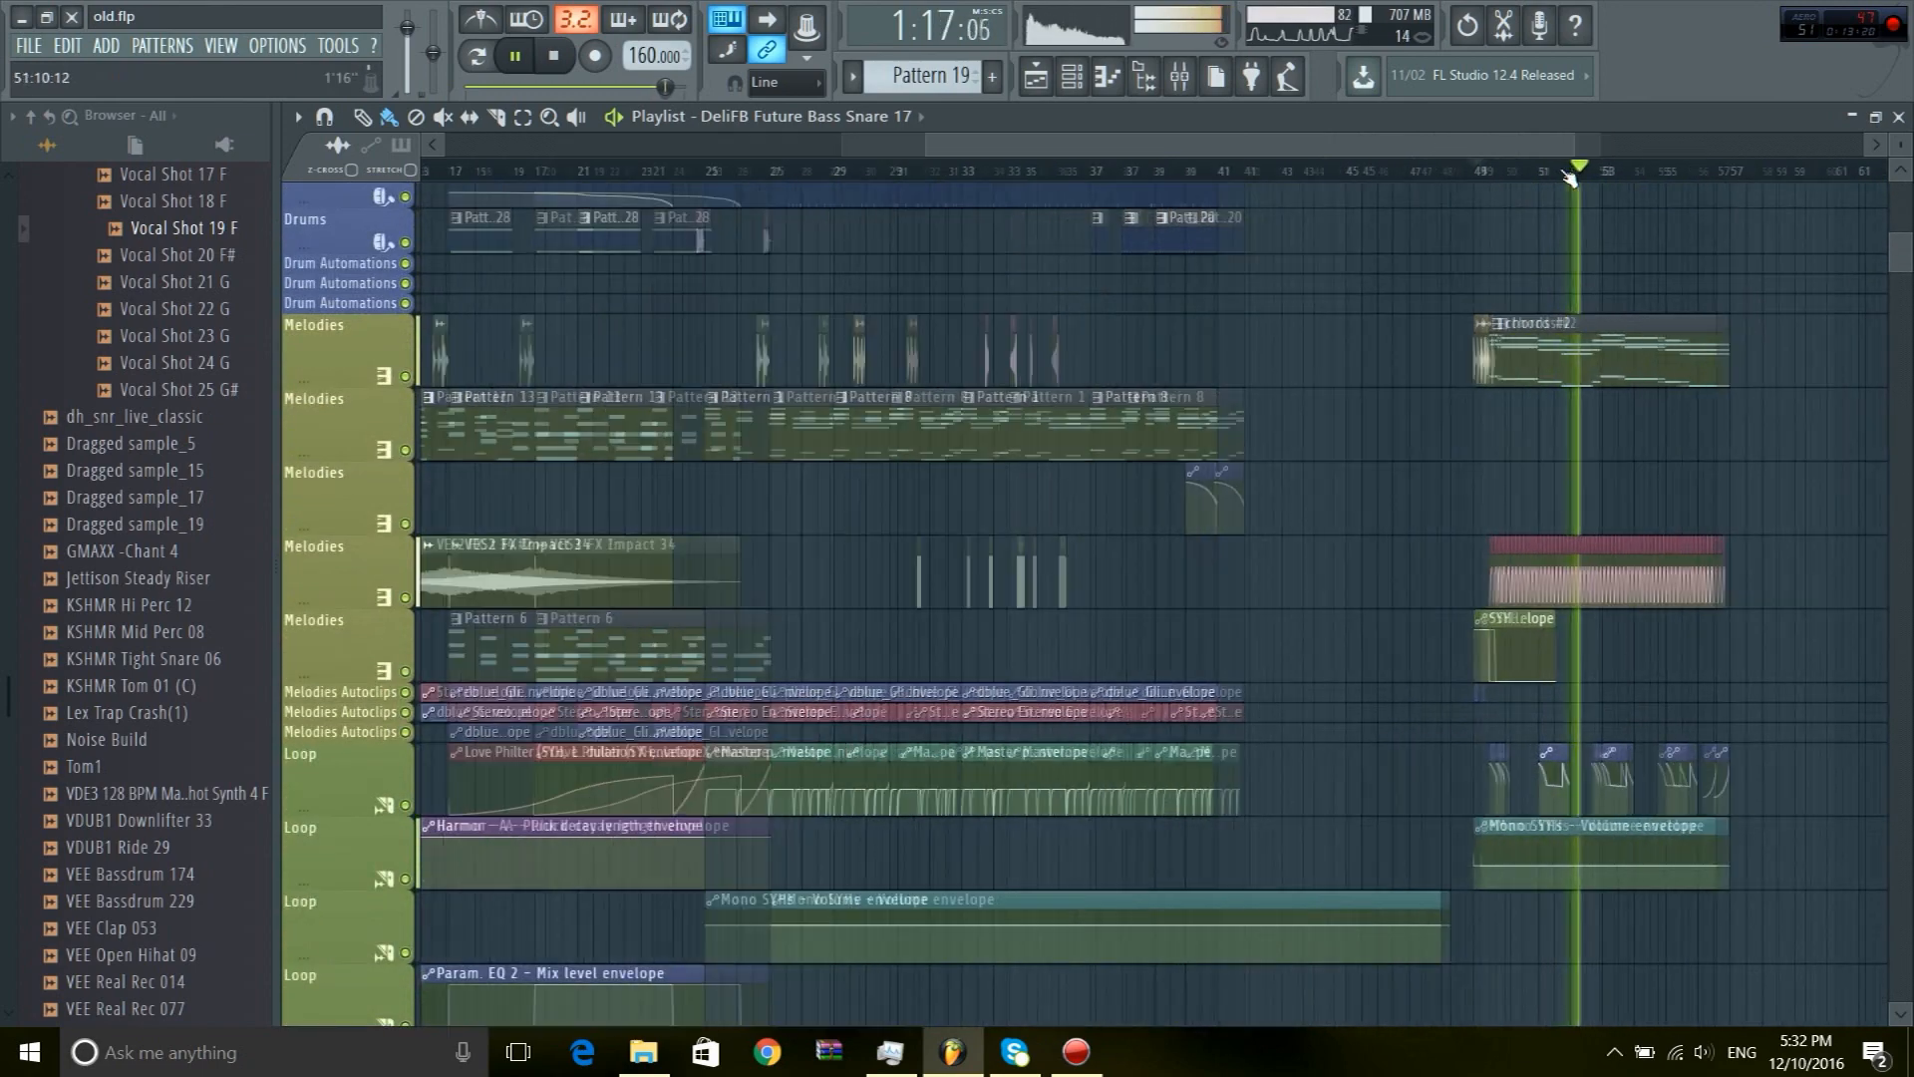
pyautogui.press('space')
pyautogui.scroll(-3, 1568, 177)
pyautogui.scroll(4, 1359, 256)
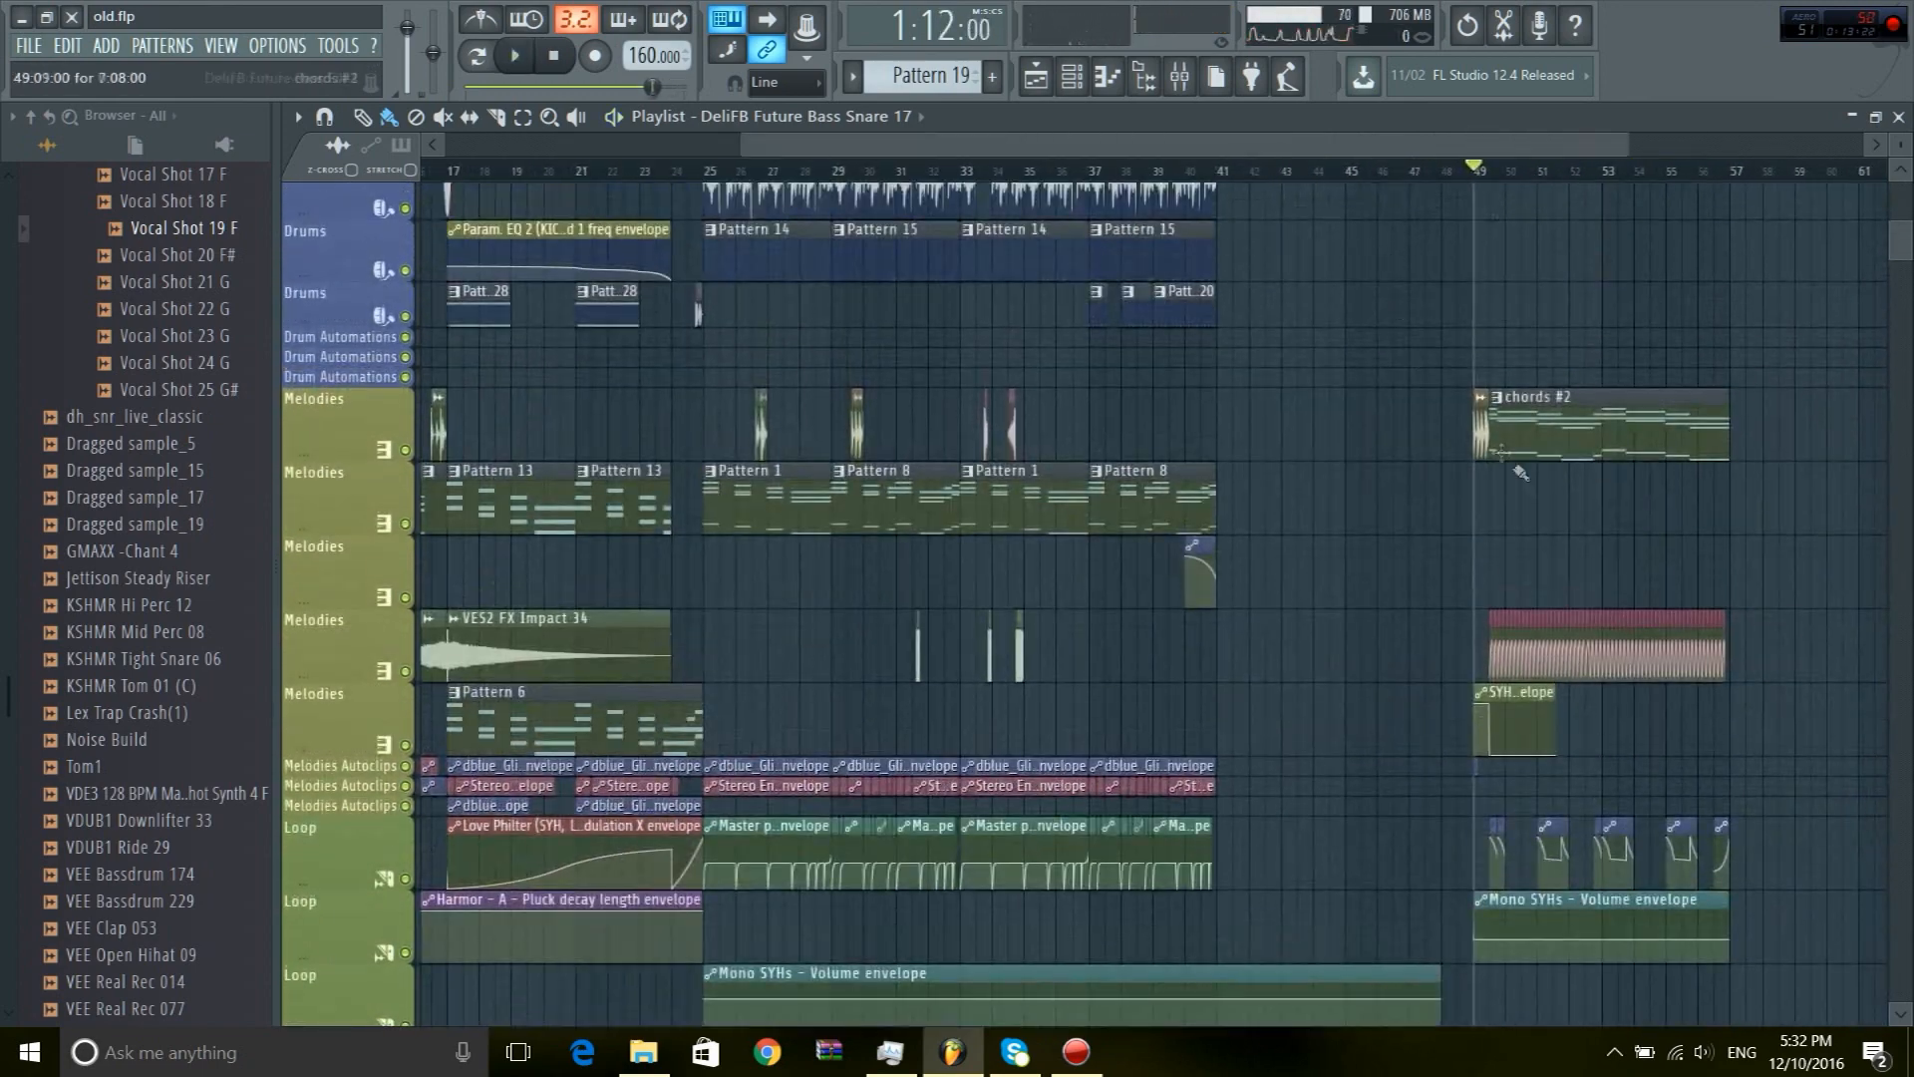
# Show Pattern 1's channels in the Channel rack over the piano roll, and view the SYTH M synthesizer
pyautogui.moveTo(831, 169); pyautogui.dragTo(721, 168)
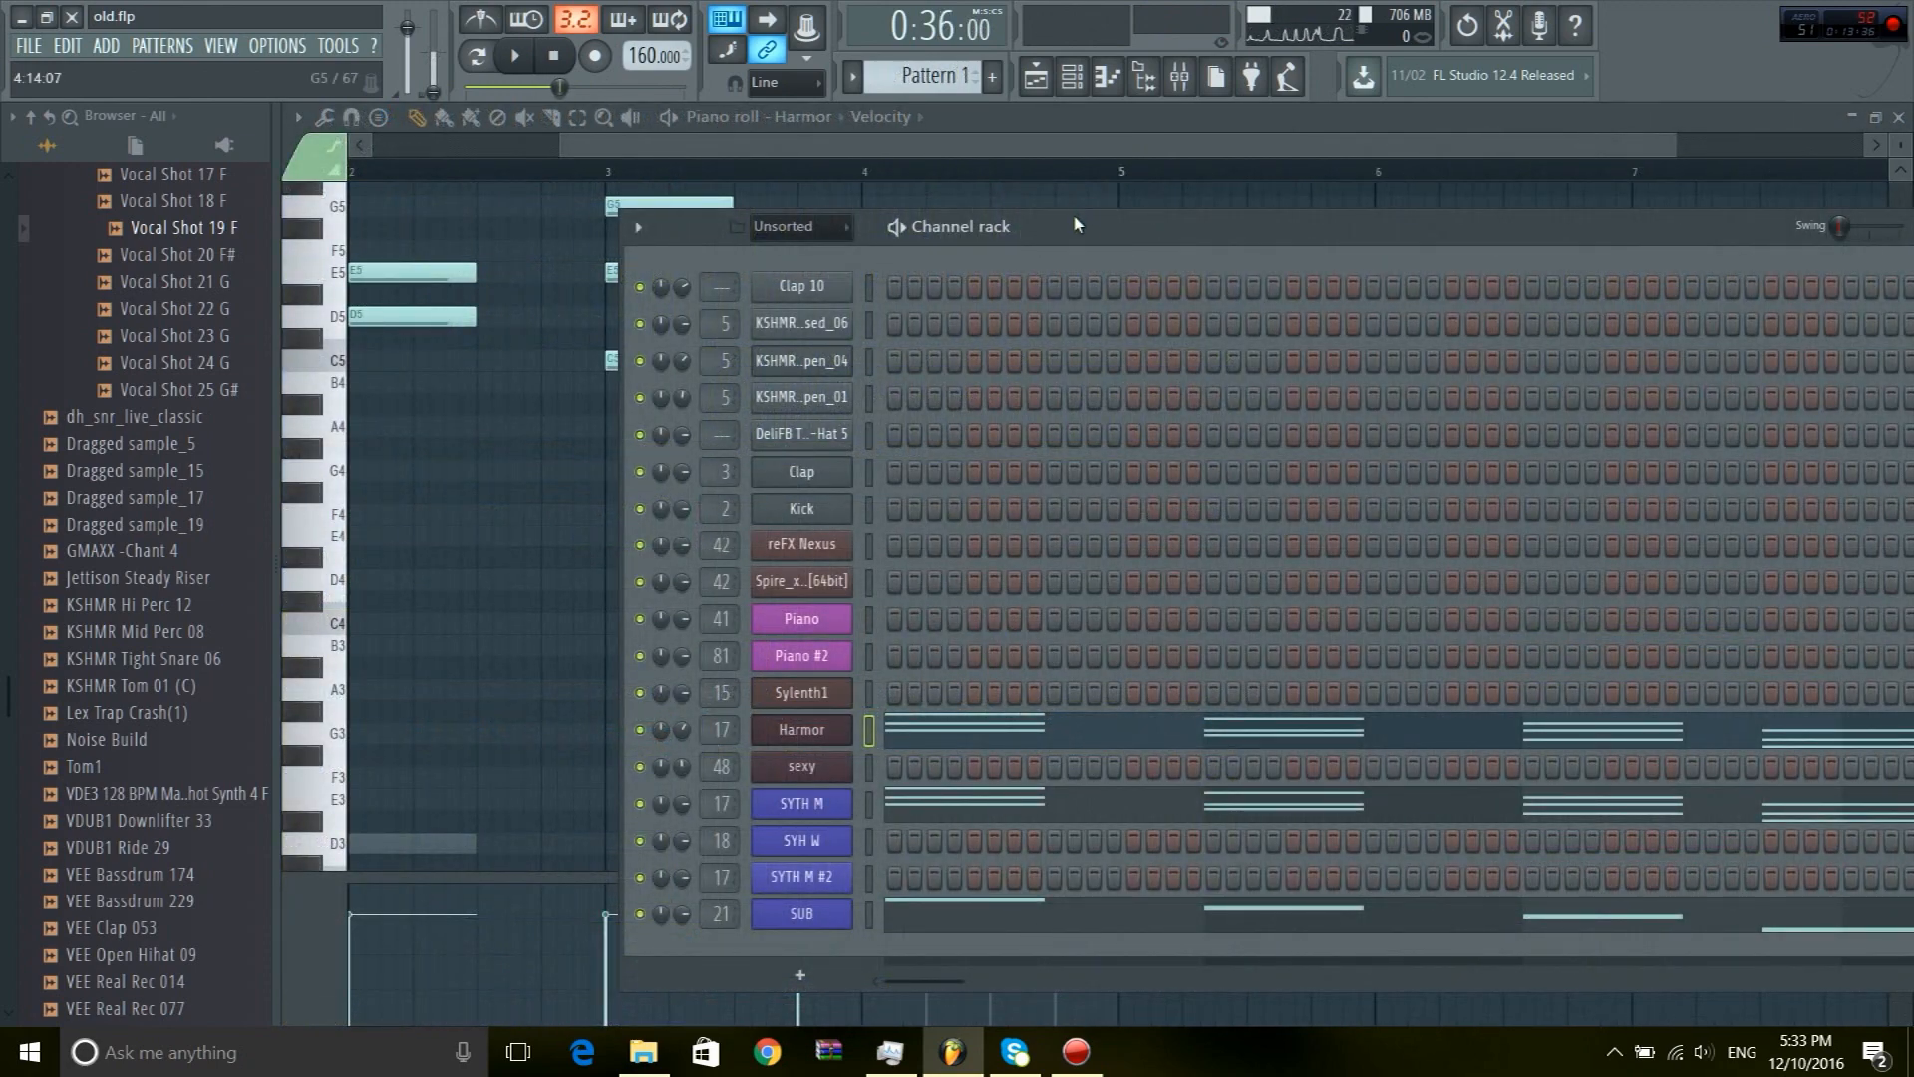
pyautogui.moveTo(1069, 237); pyautogui.dragTo(1009, 172)
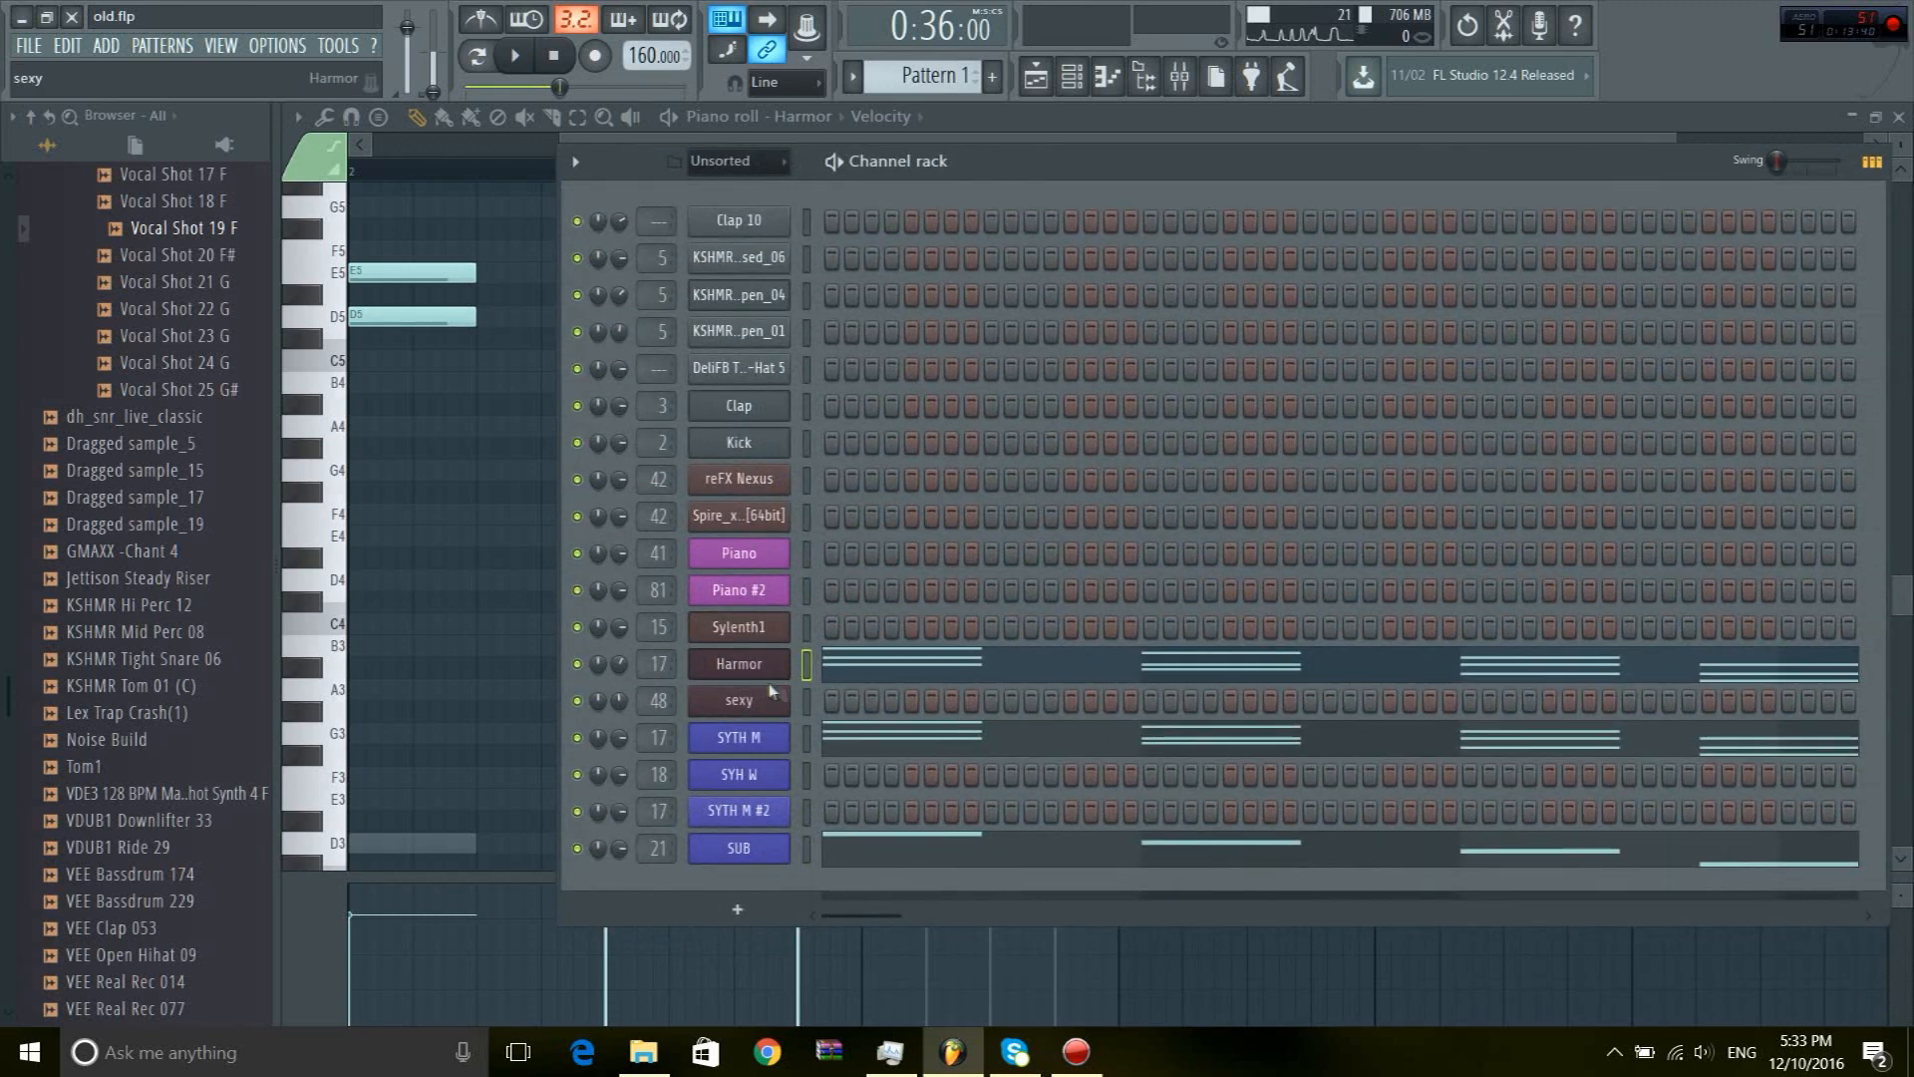
pyautogui.click(755, 742)
pyautogui.click(1069, 183)
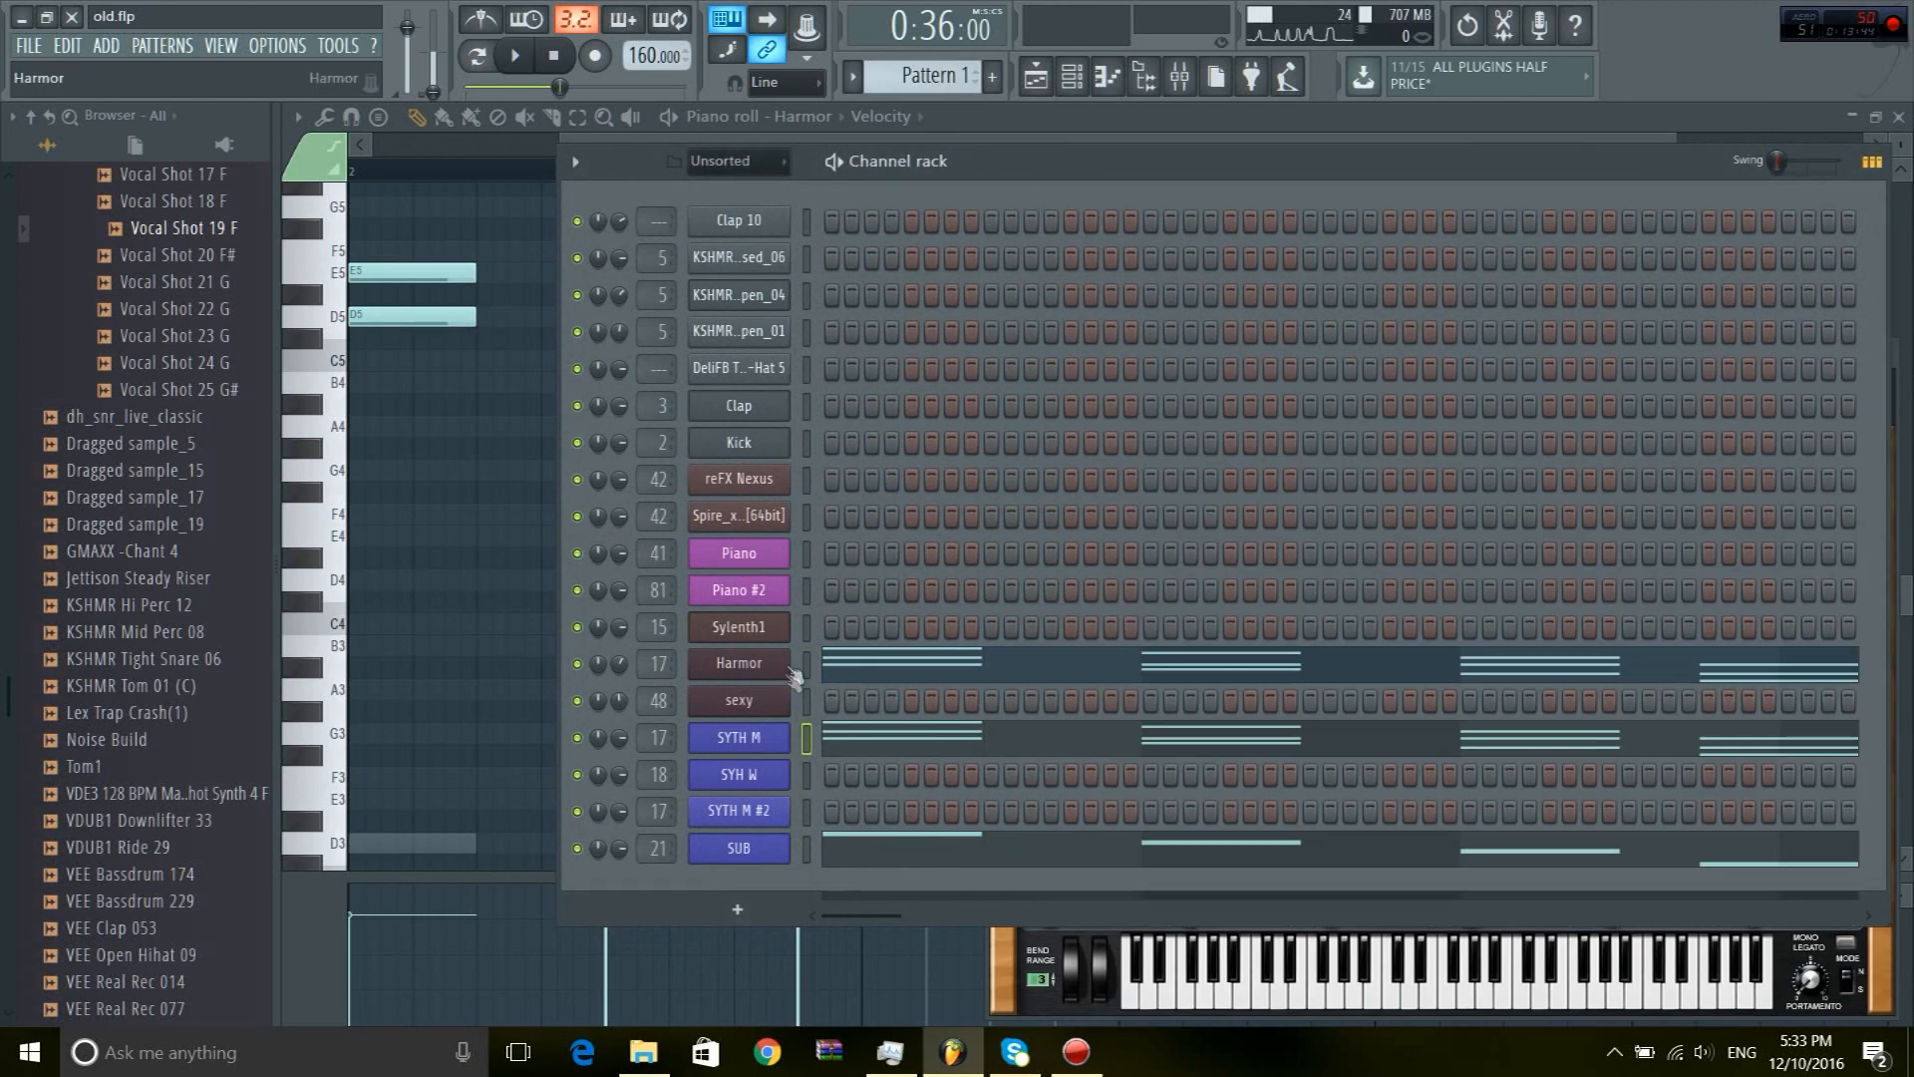
# Open the Harmor channel's plugin, move the Channel rack clear of it to view the settings, and return to the rack
pyautogui.rightClick(741, 679)
pyautogui.click(743, 675)
pyautogui.moveTo(1253, 172); pyautogui.dragTo(1202, 619)
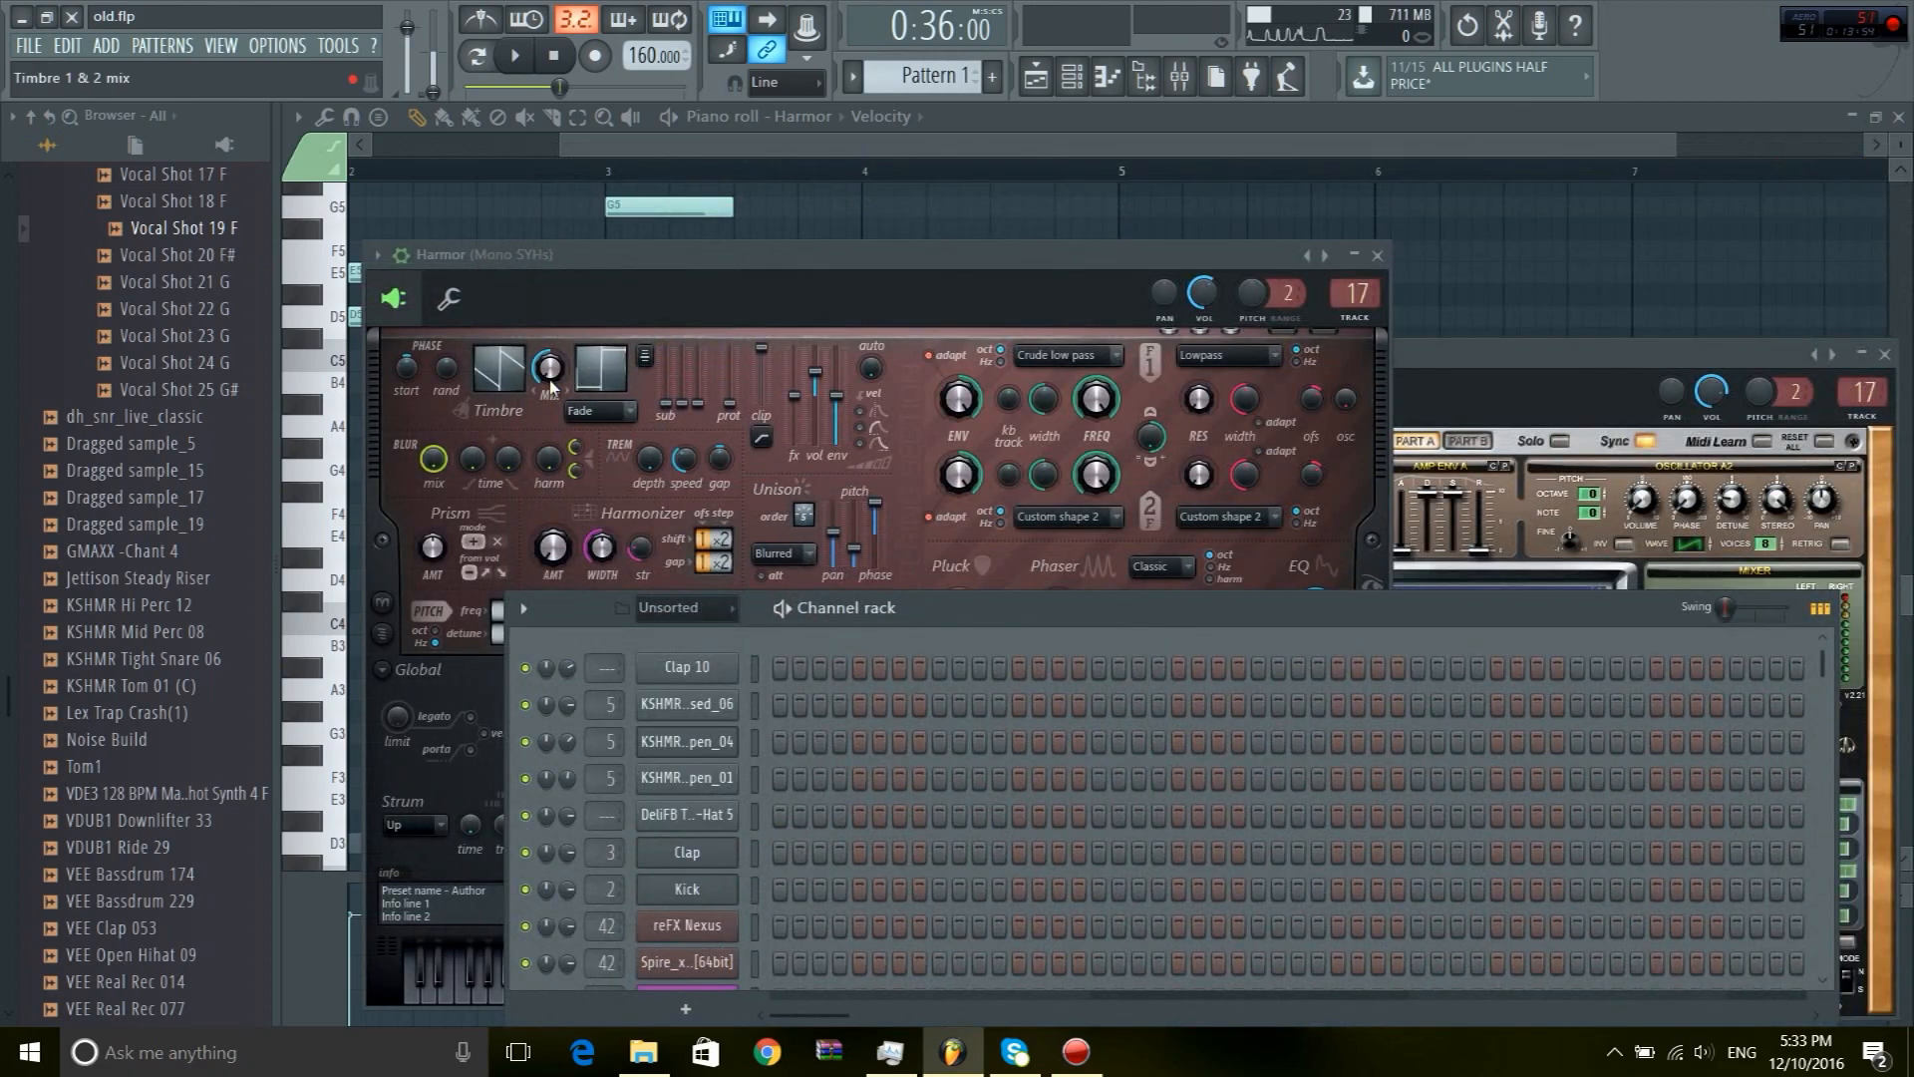
pyautogui.click(909, 339)
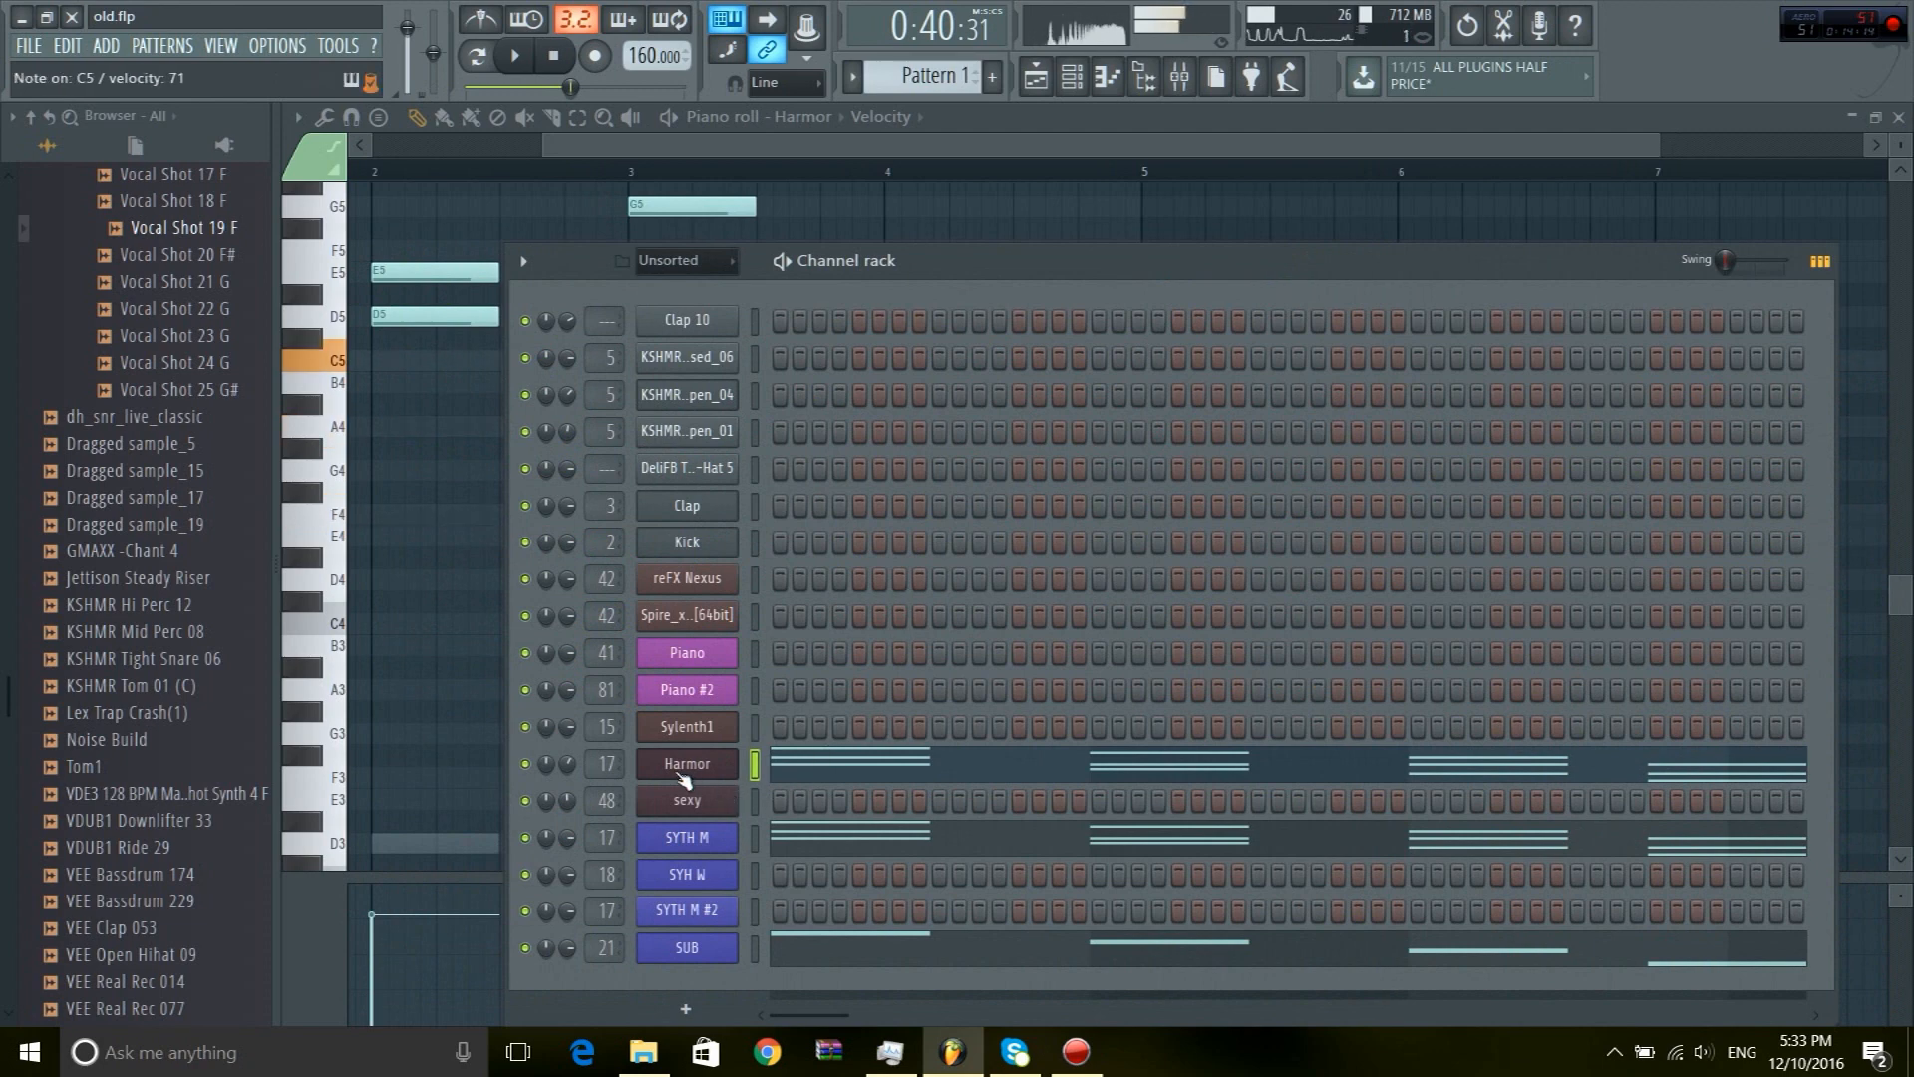
# View the Sylenth1 settings of the SYTH M channel, and return to the Channel rack
pyautogui.click(746, 843)
pyautogui.click(702, 837)
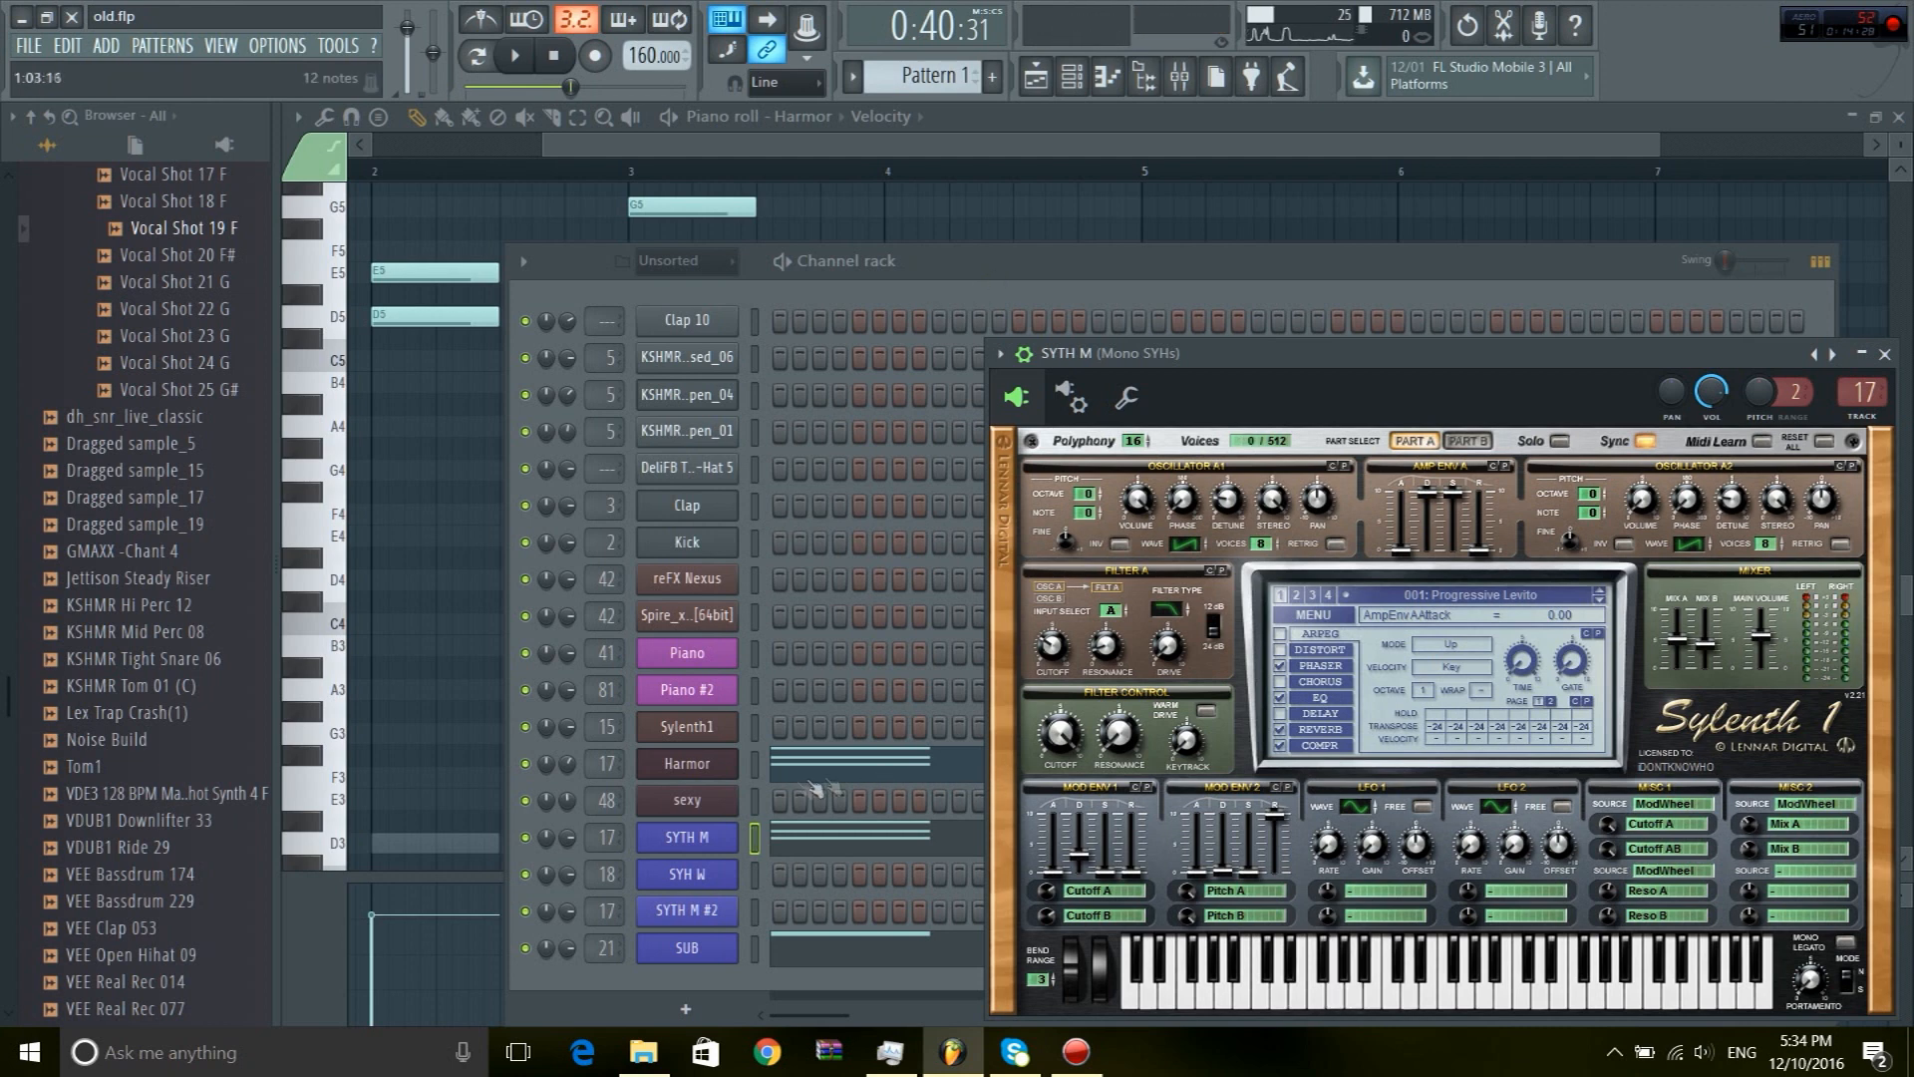
pyautogui.click(845, 727)
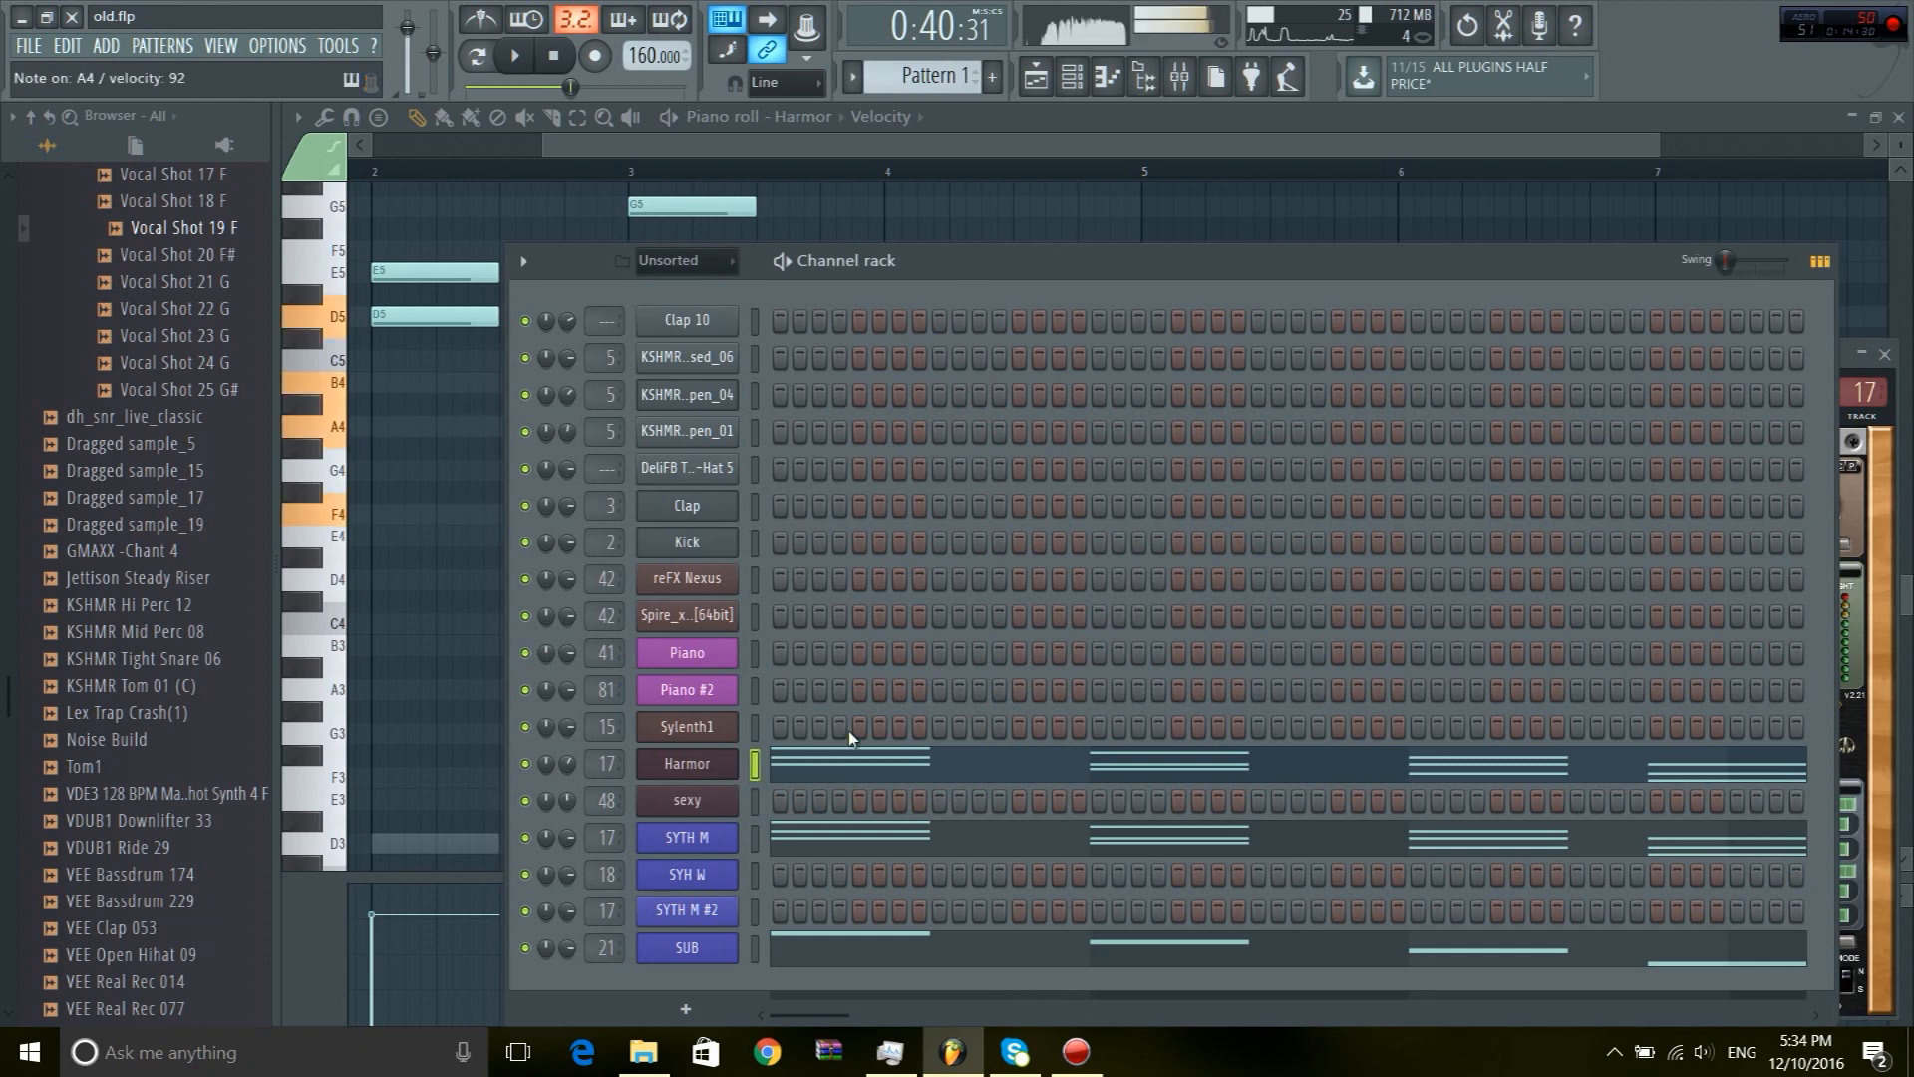
# View the Sylenth1 settings of the SUB channel, and return to Pattern 1's piano roll
pyautogui.click(754, 950)
pyautogui.click(686, 947)
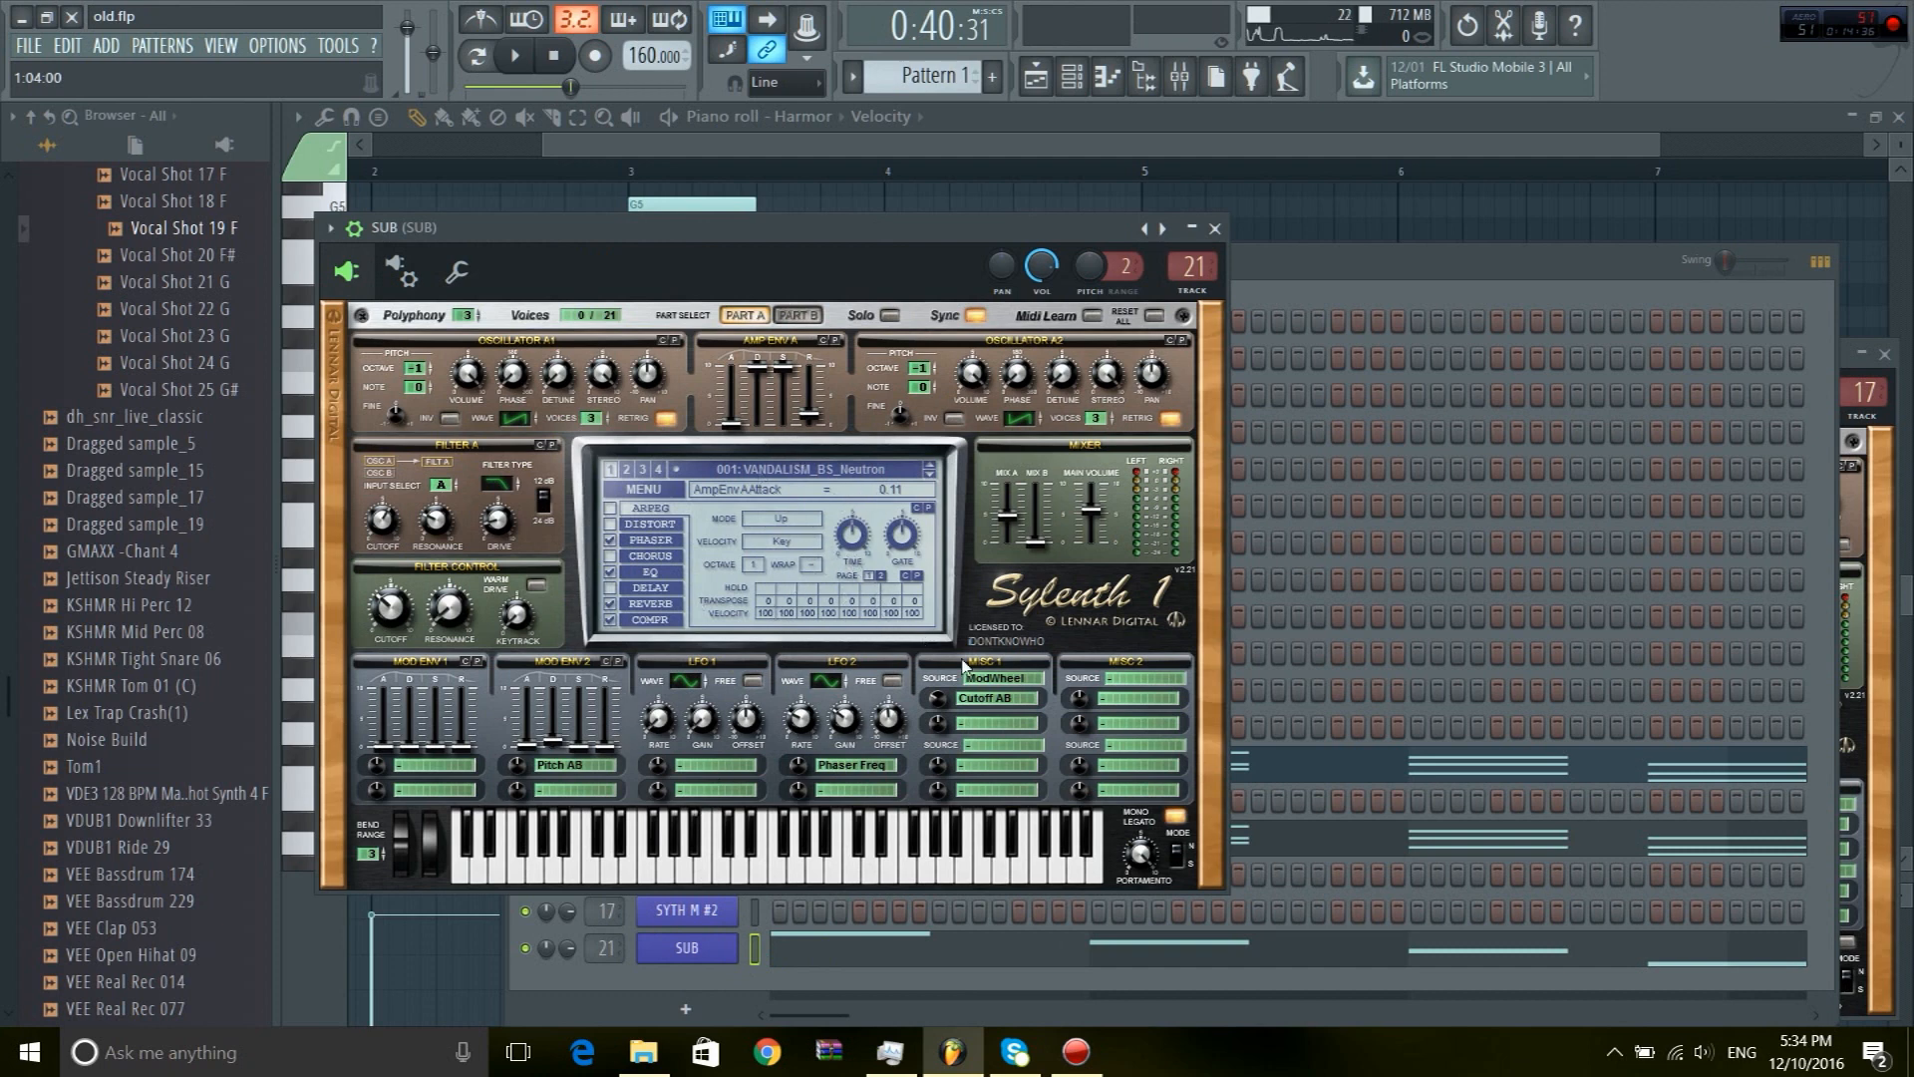
pyautogui.click(982, 144)
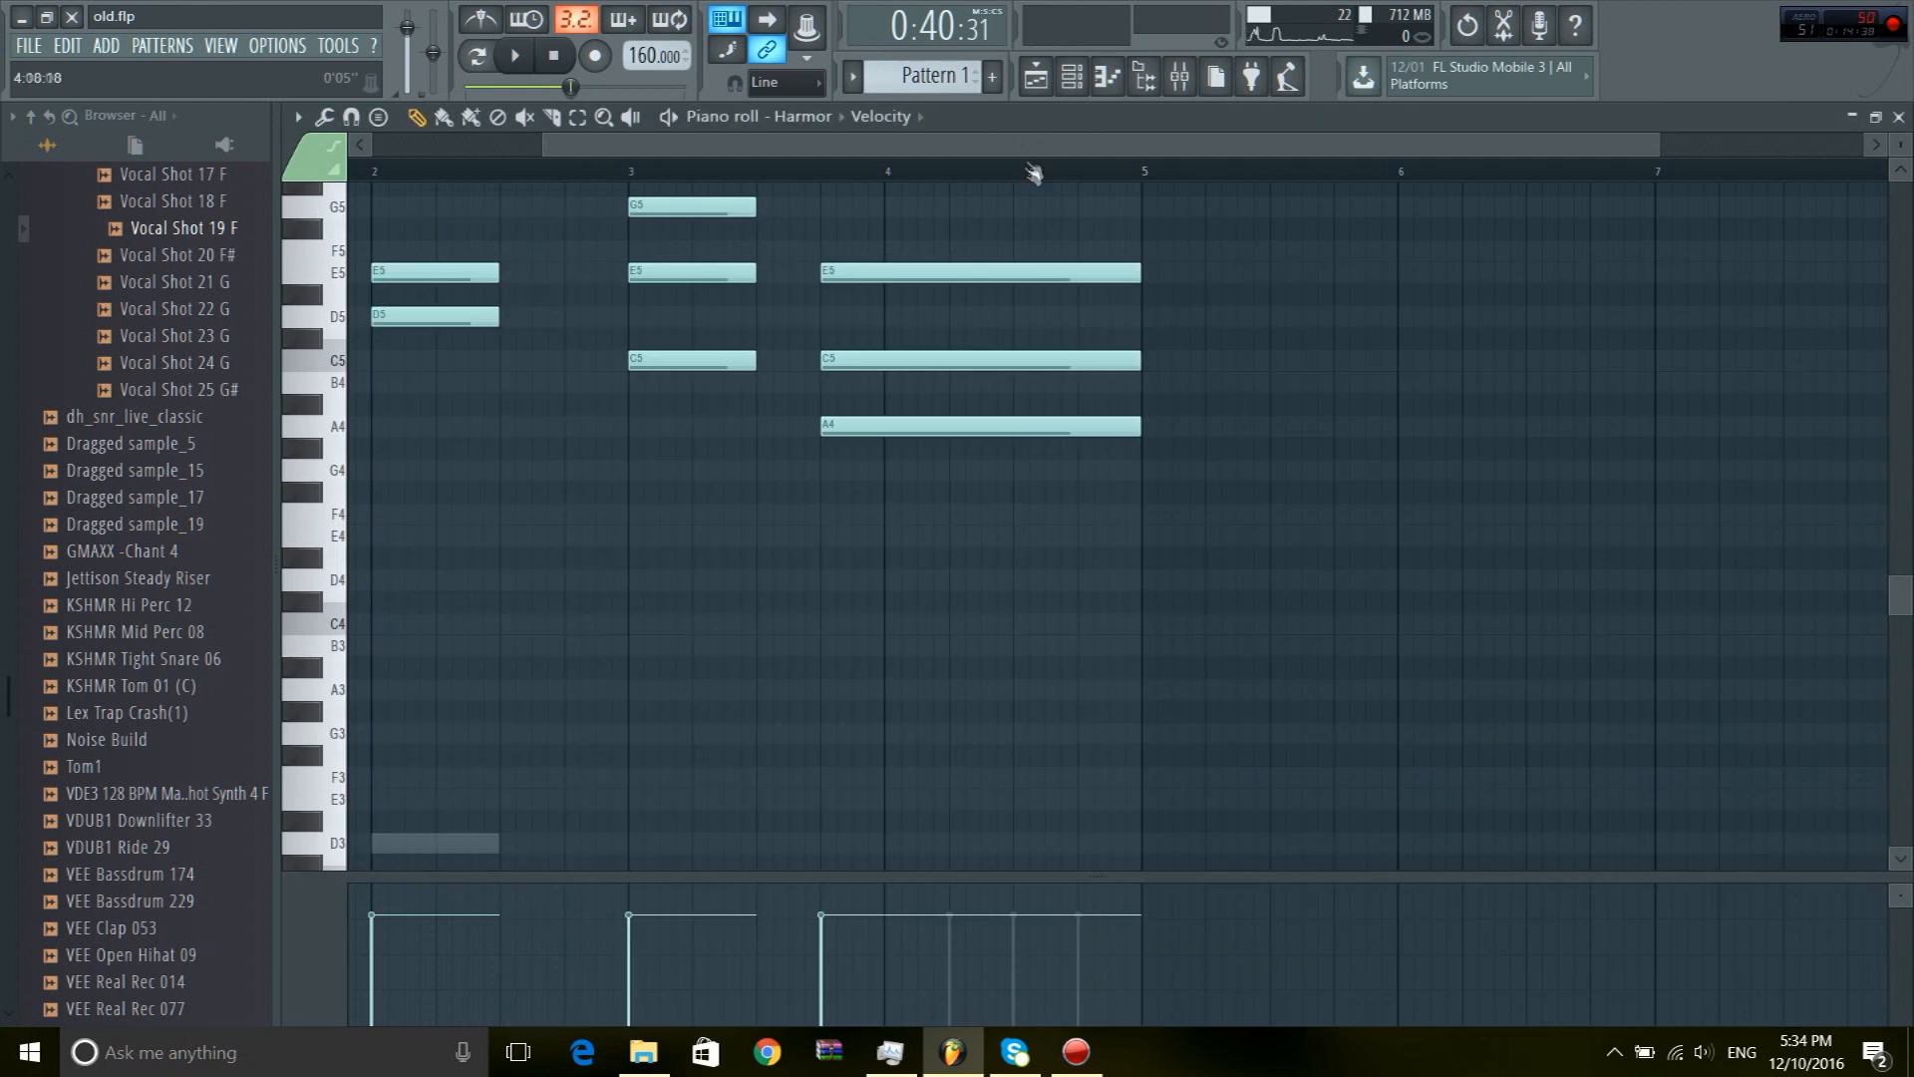
# Return to the playlist, play the start of the drop from bar 25, and stop playback
pyautogui.scroll(-2, 1032, 163)
pyautogui.click(1036, 75)
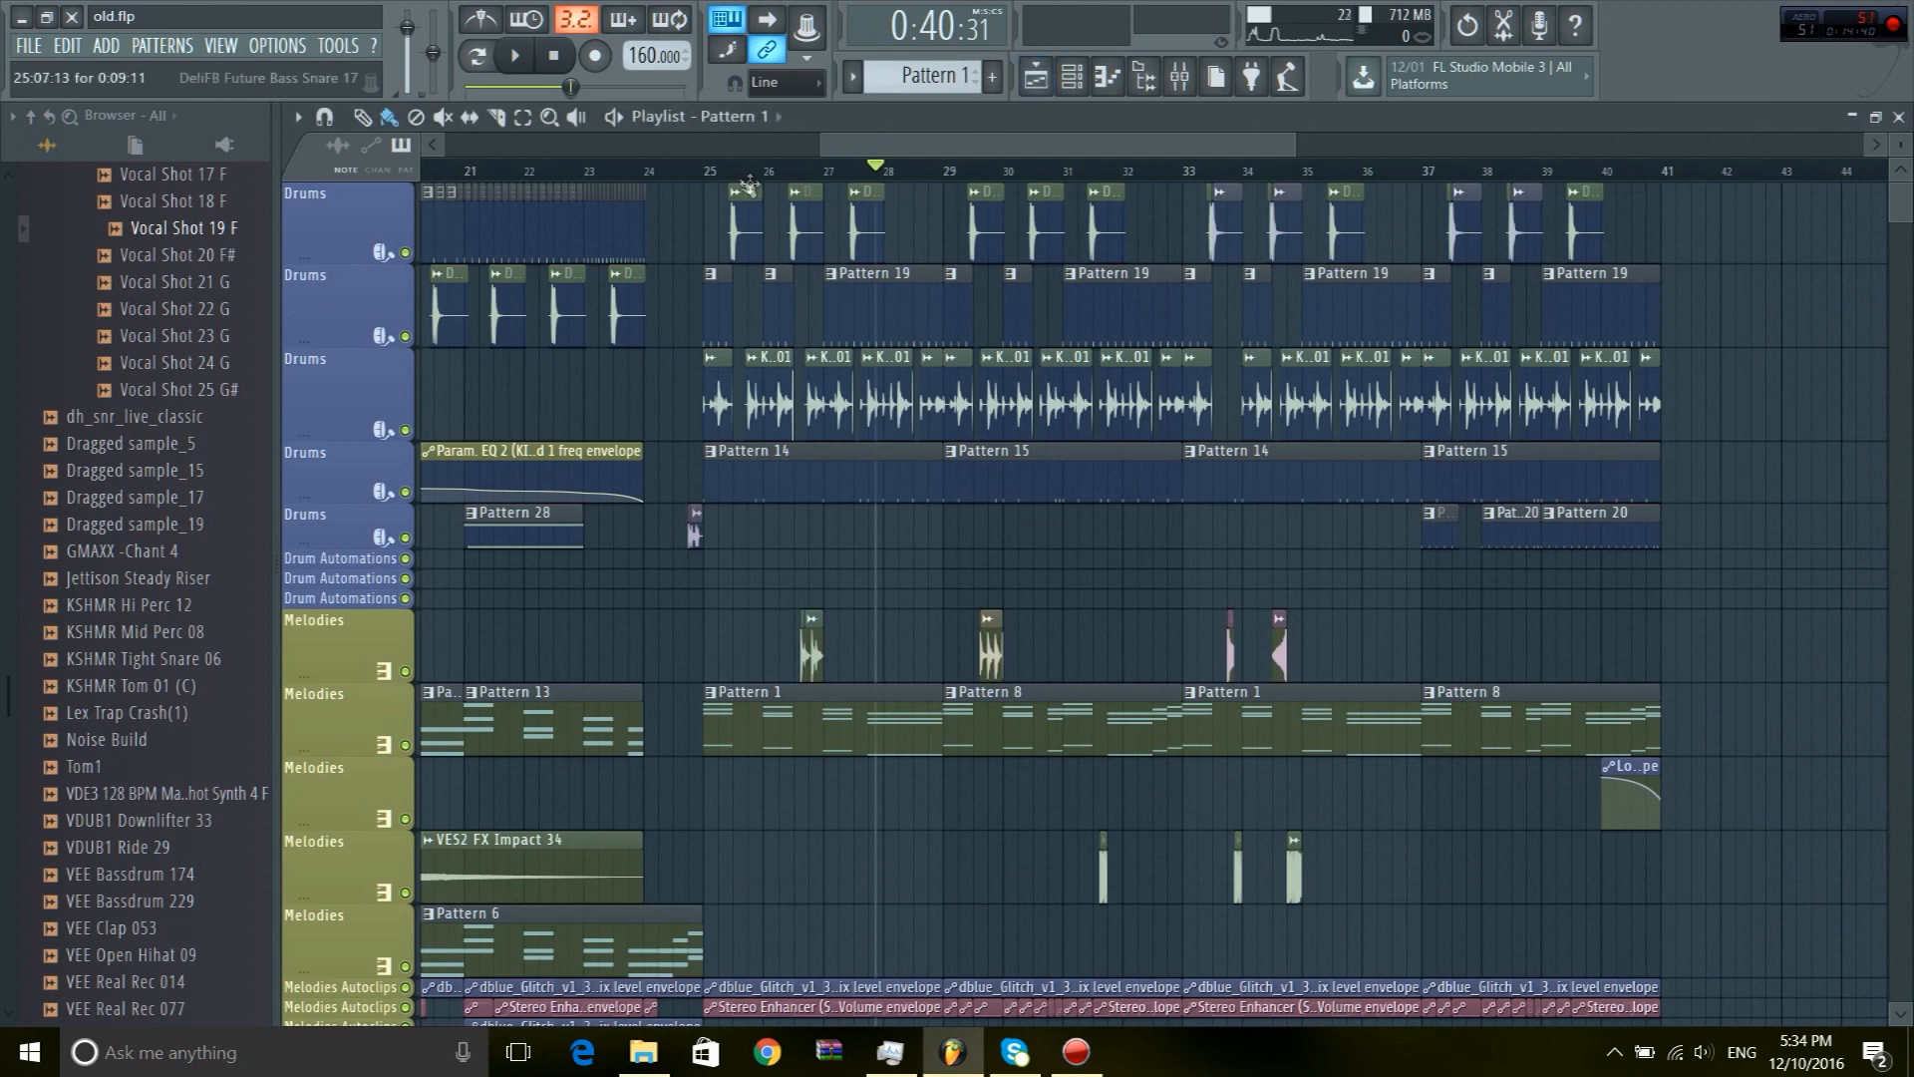
pyautogui.click(710, 172)
pyautogui.press('space')
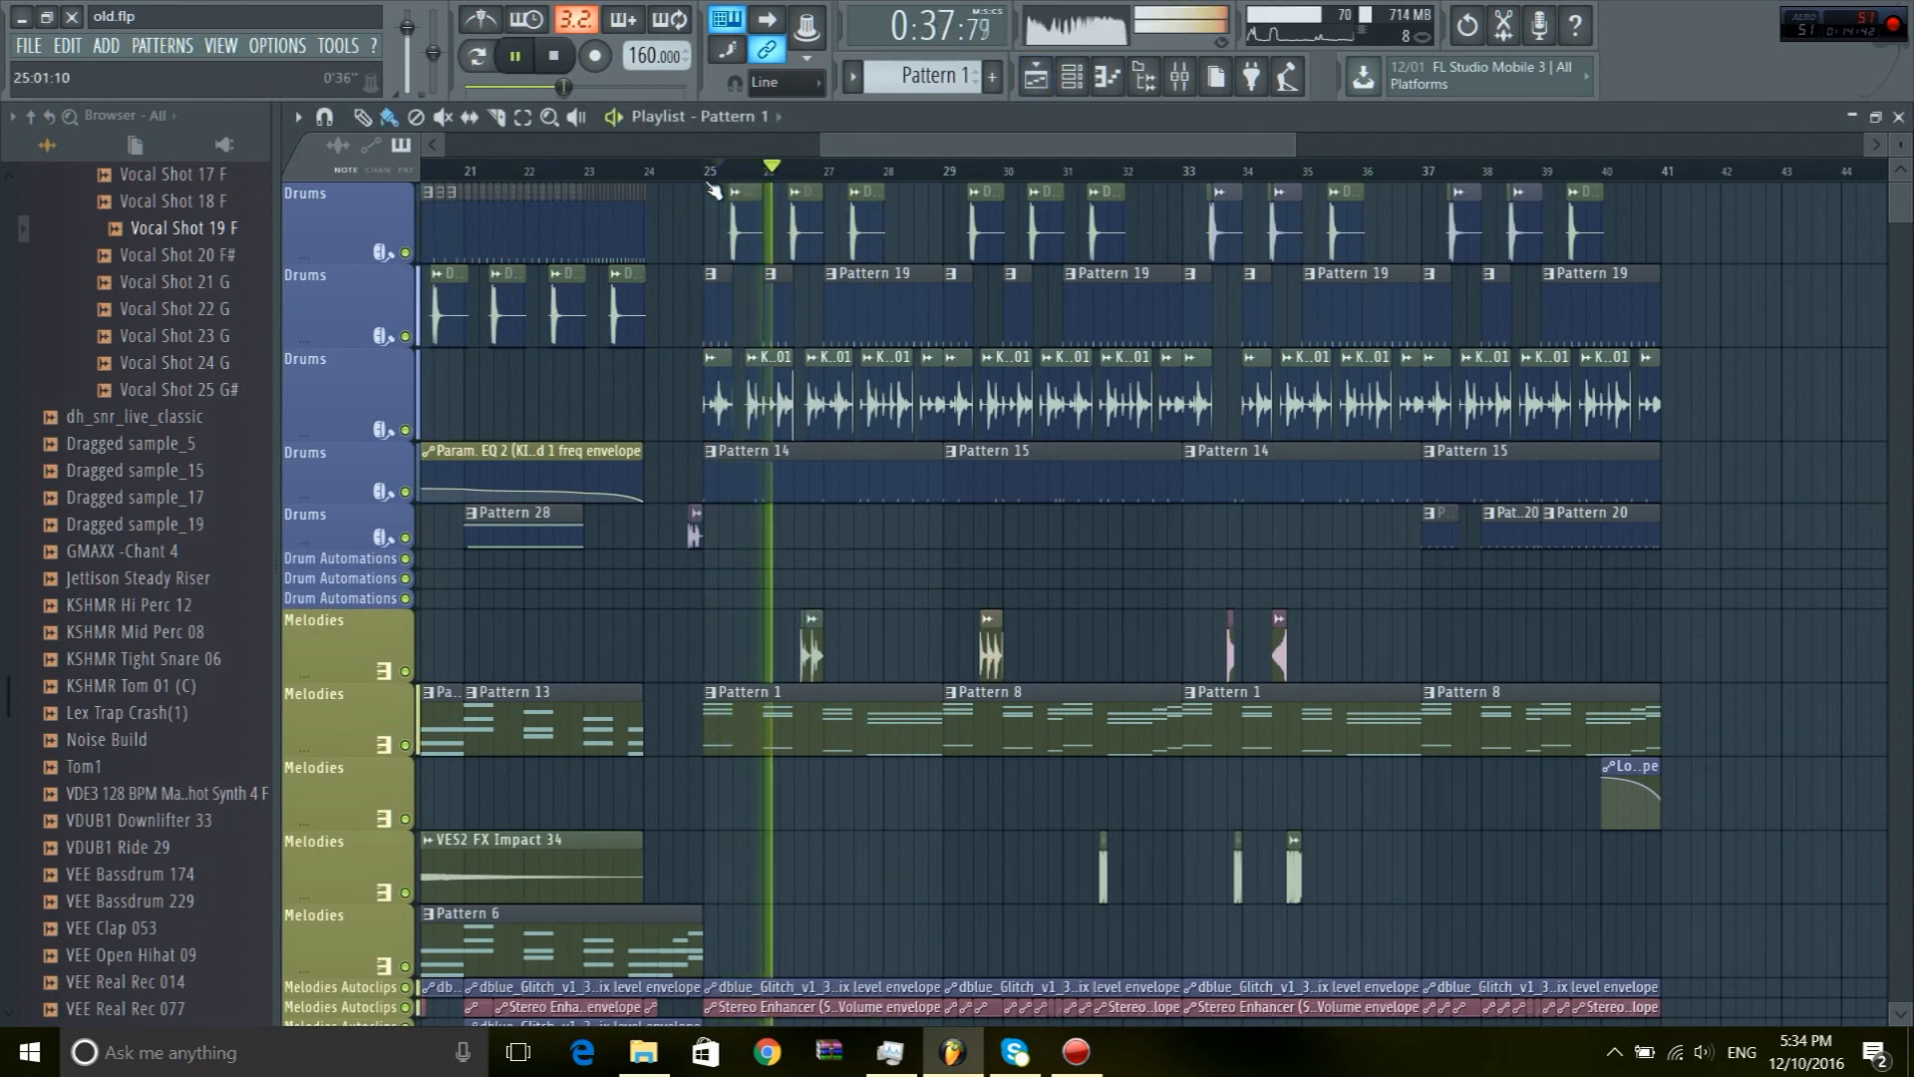
pyautogui.press('space')
# Open the mixer and view the Fruity parametric EQ 2 and OTT effects on the MASTAHHH track
pyautogui.press('F9')
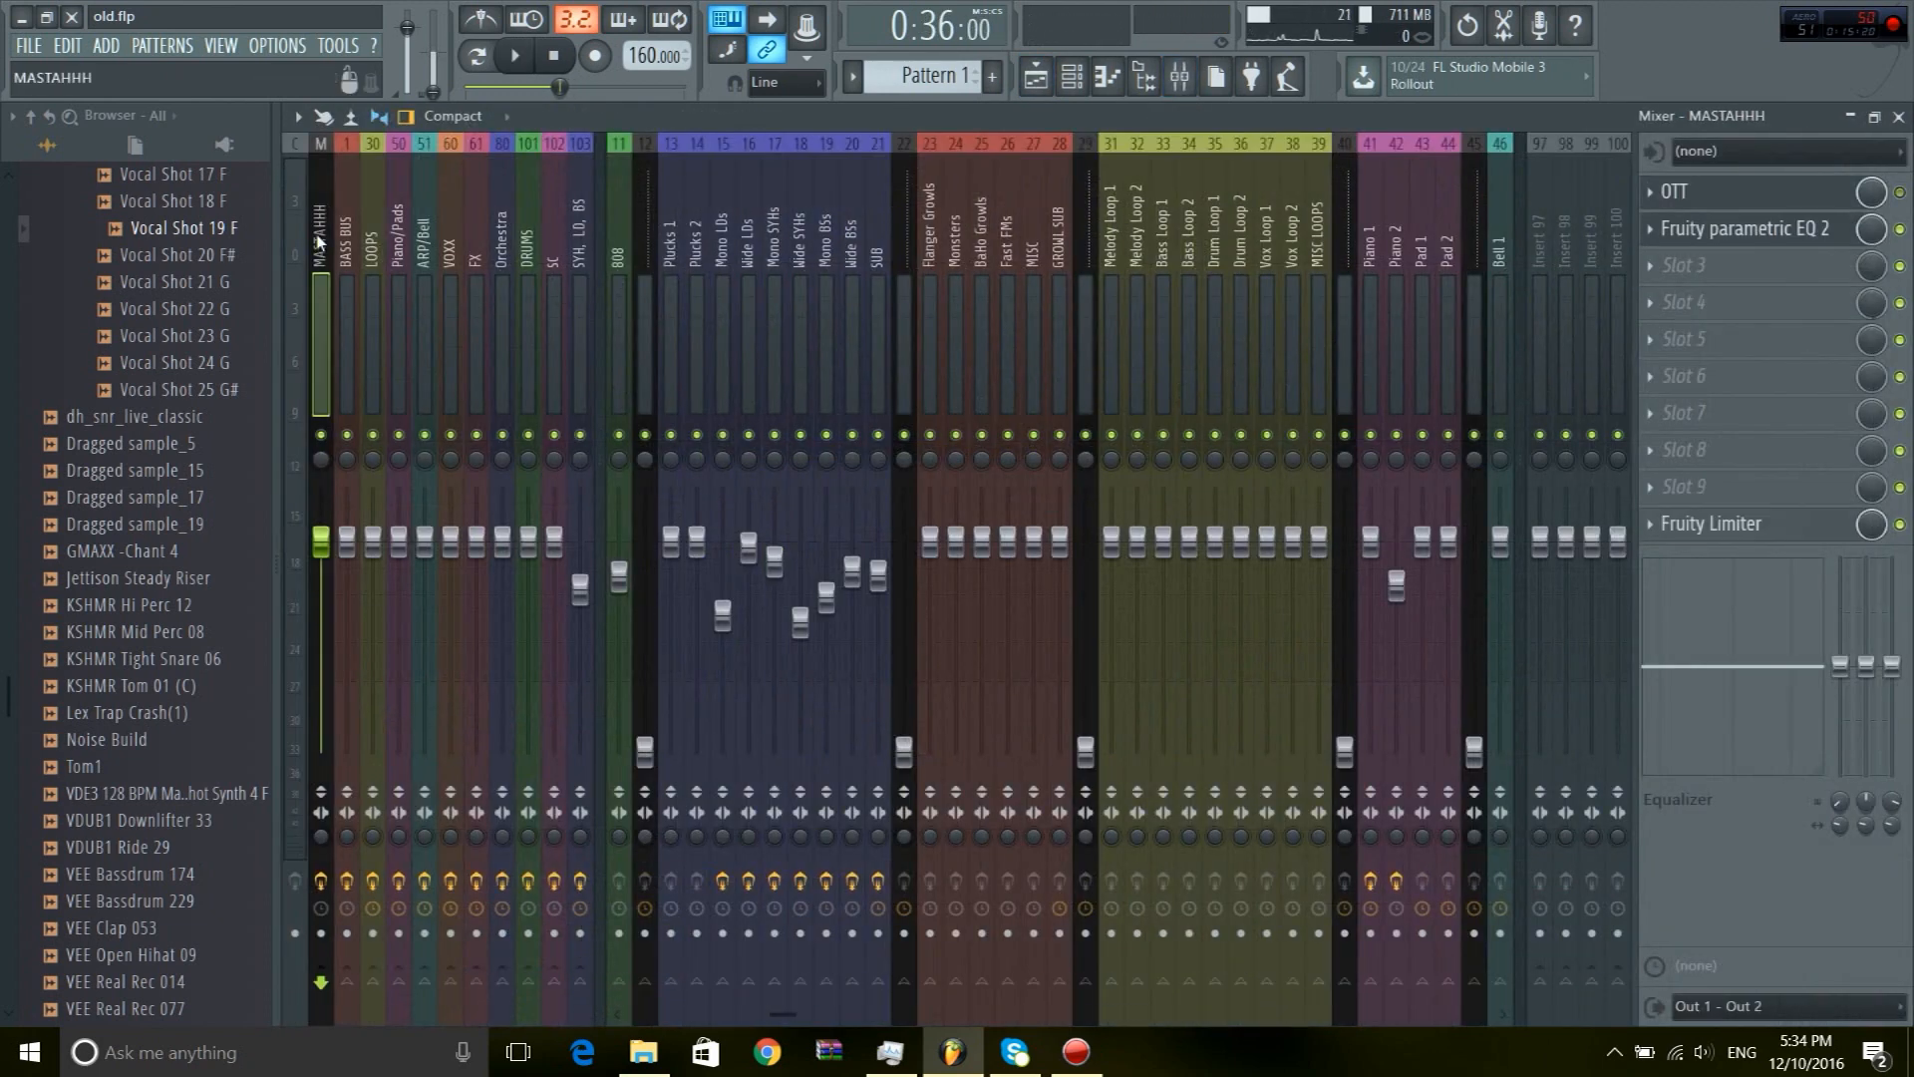
pyautogui.click(1745, 228)
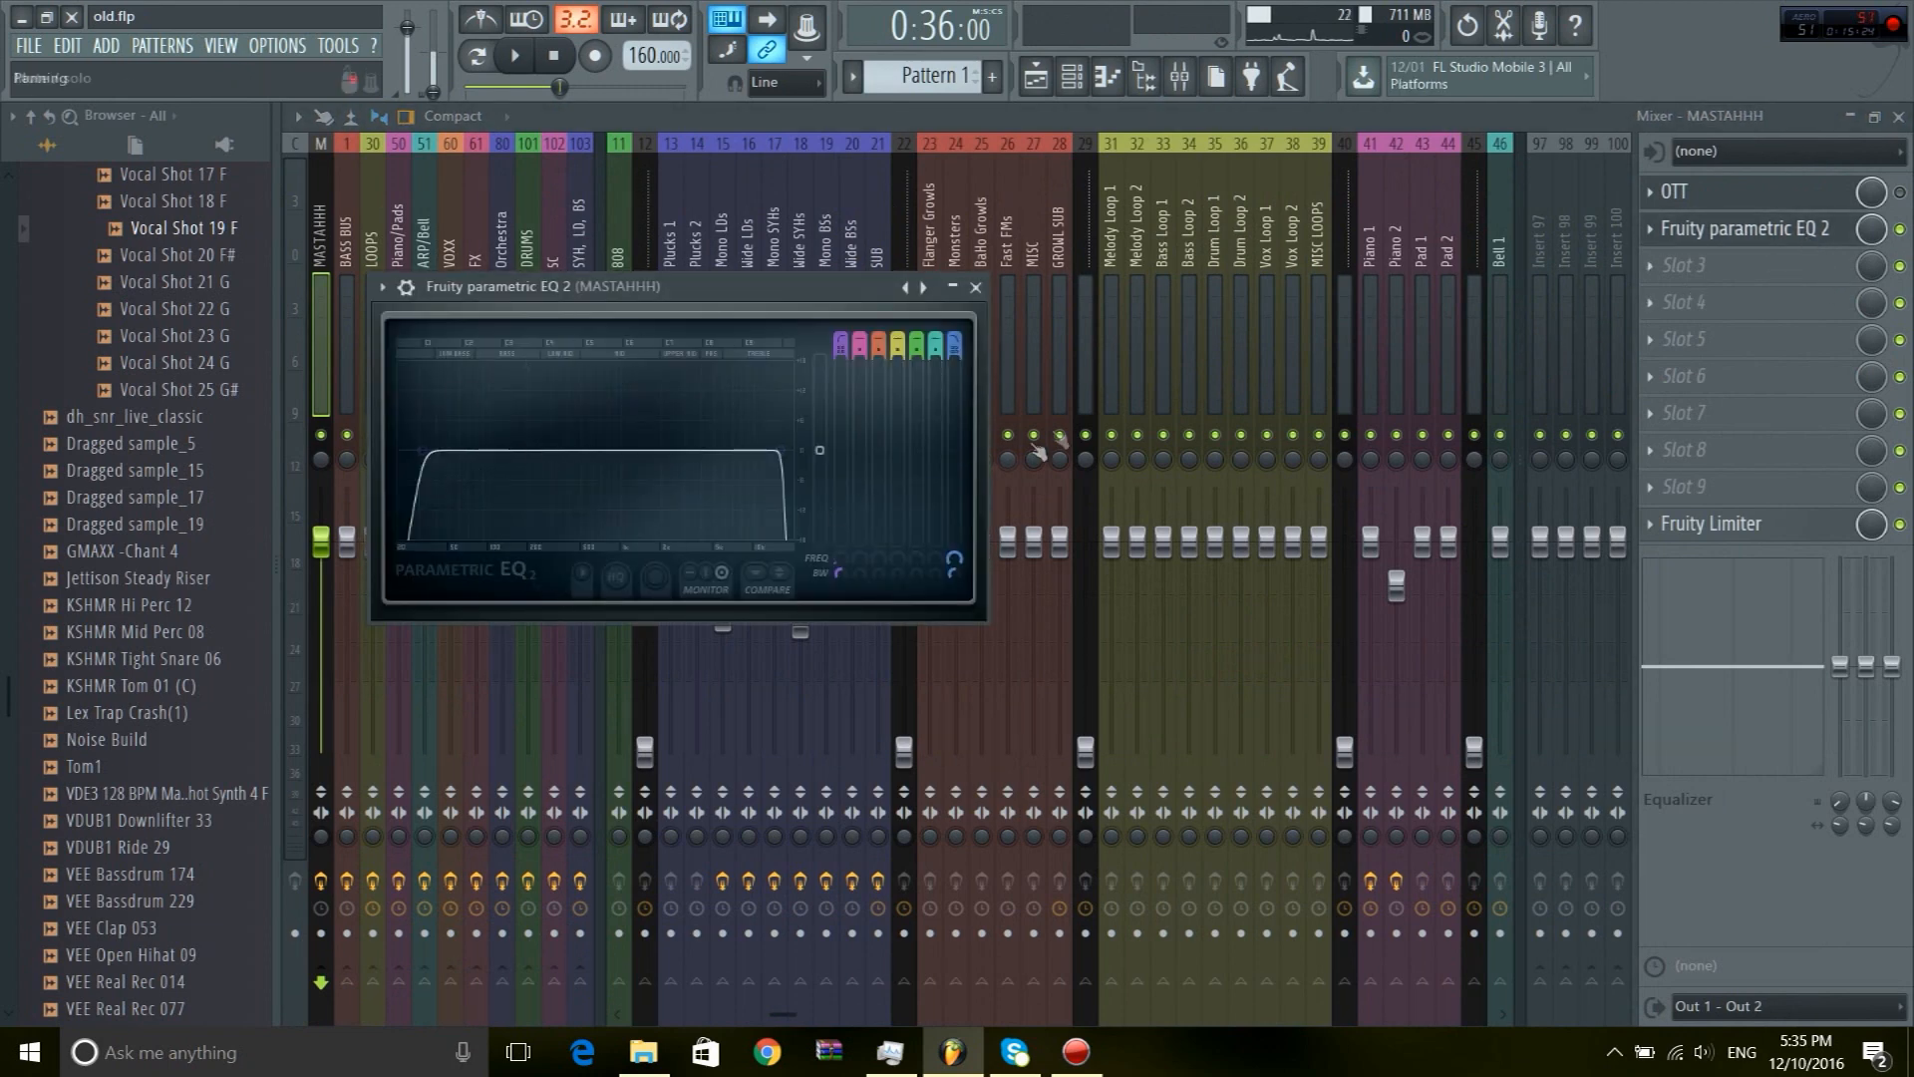
pyautogui.click(1734, 205)
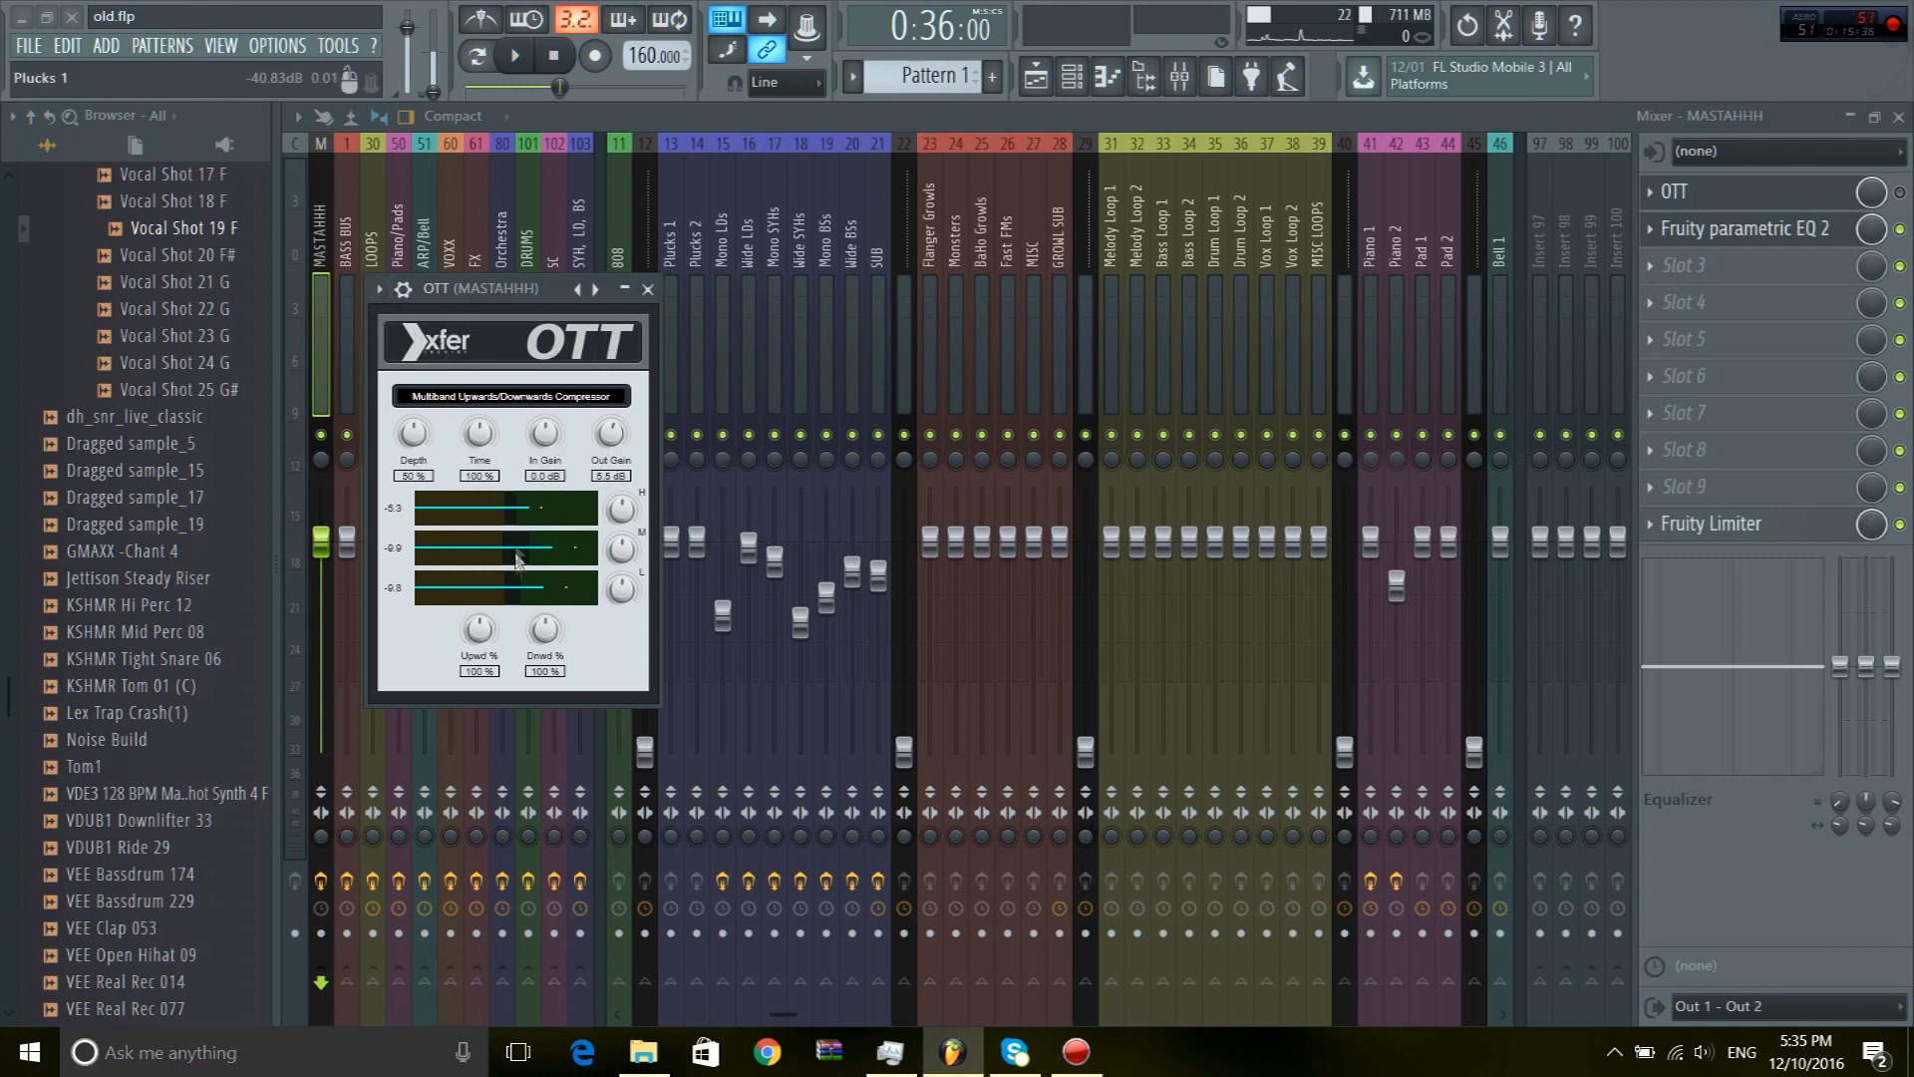
# Examine the OTT compressor's depth, gain and band settings on the MASTAHHH track, moving its window clear of the track names
pyautogui.moveTo(547, 303); pyautogui.dragTo(1081, 167)
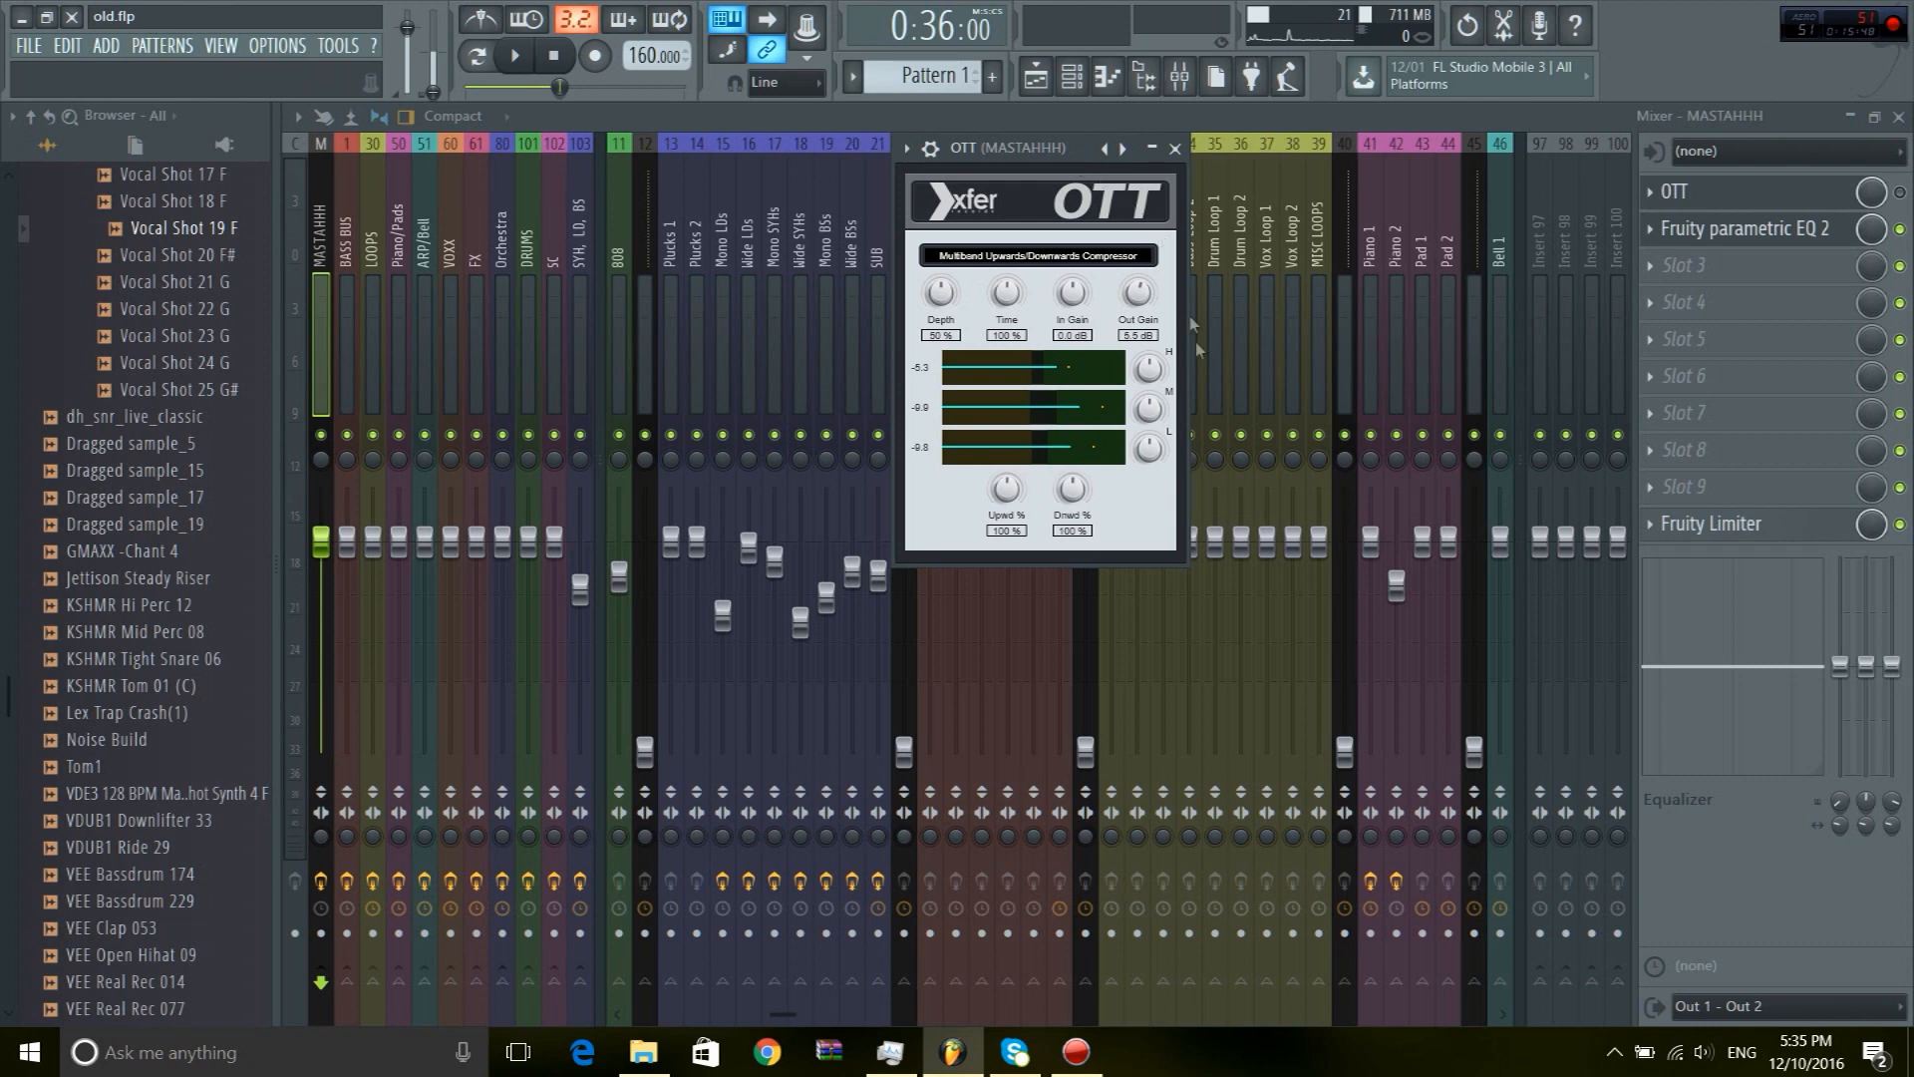
pyautogui.click(1187, 595)
pyautogui.click(1695, 192)
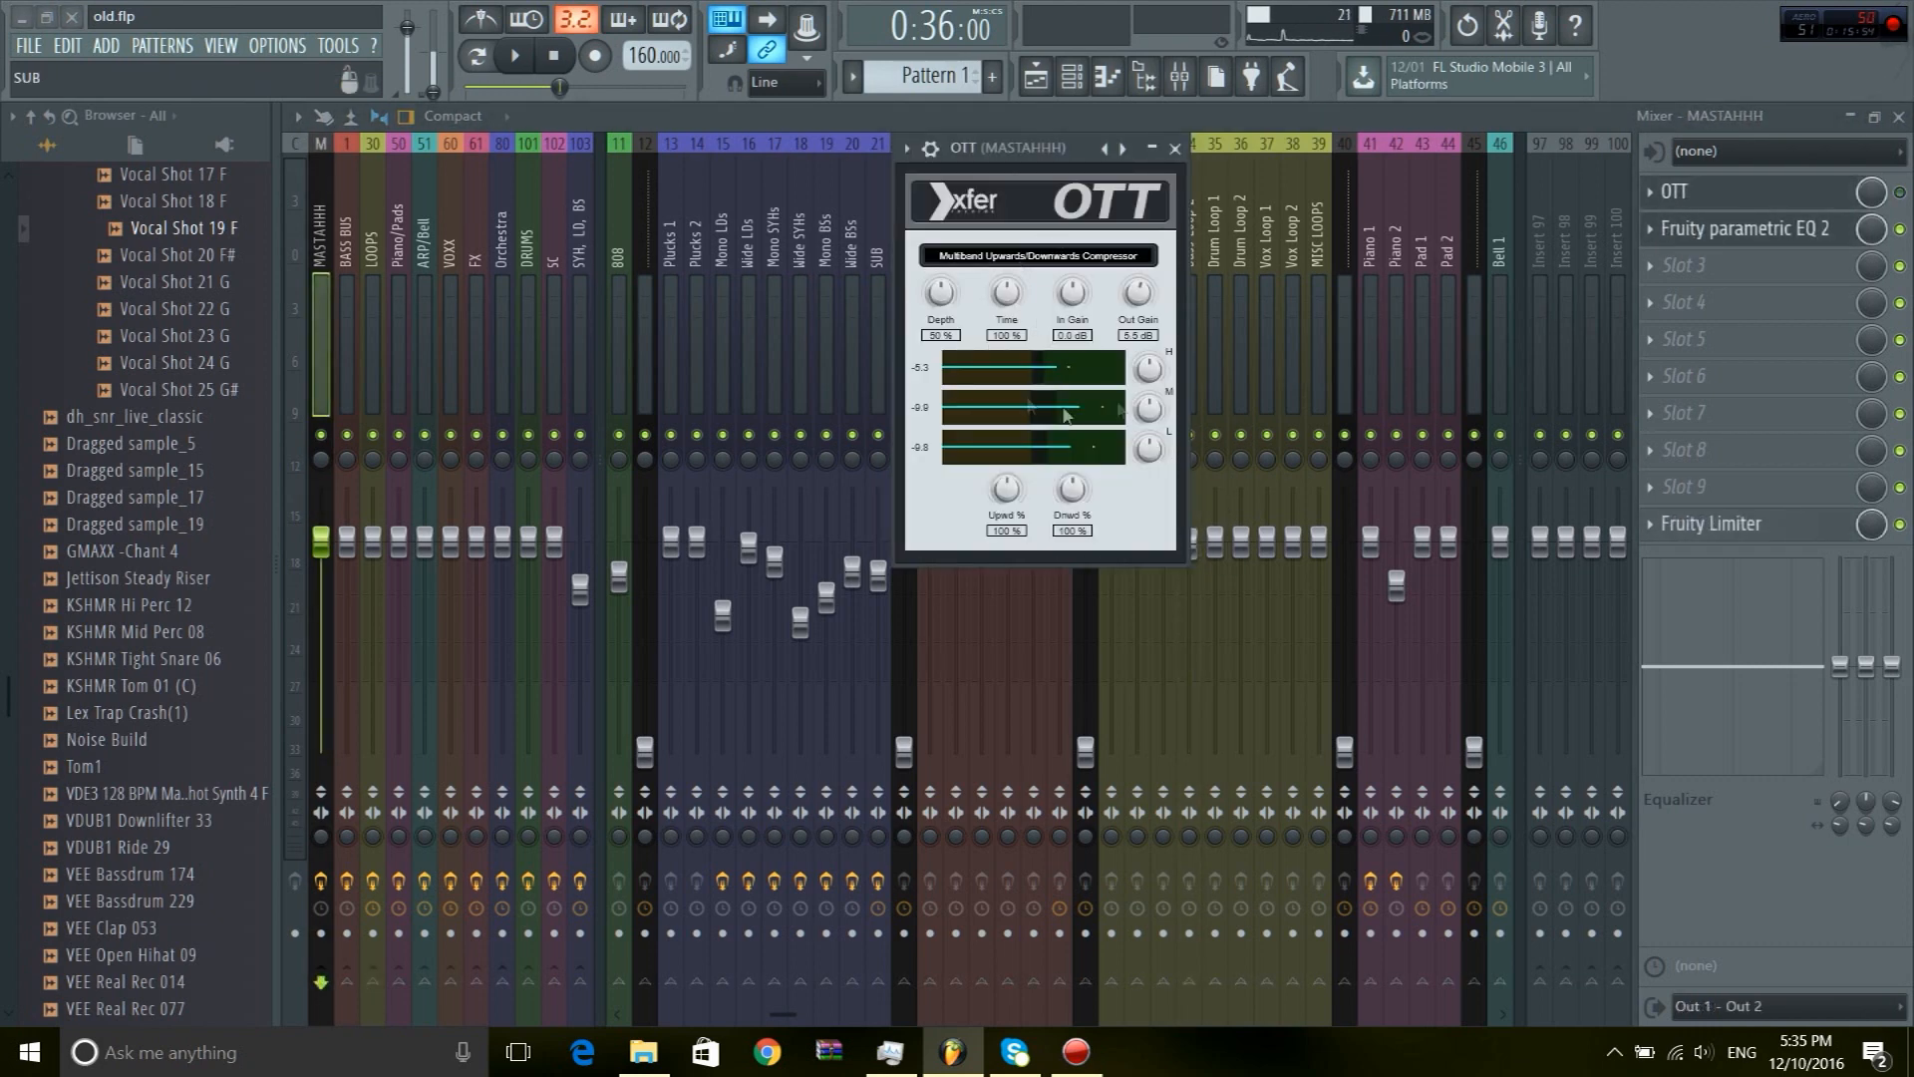
pyautogui.moveTo(1073, 149); pyautogui.dragTo(1046, 247)
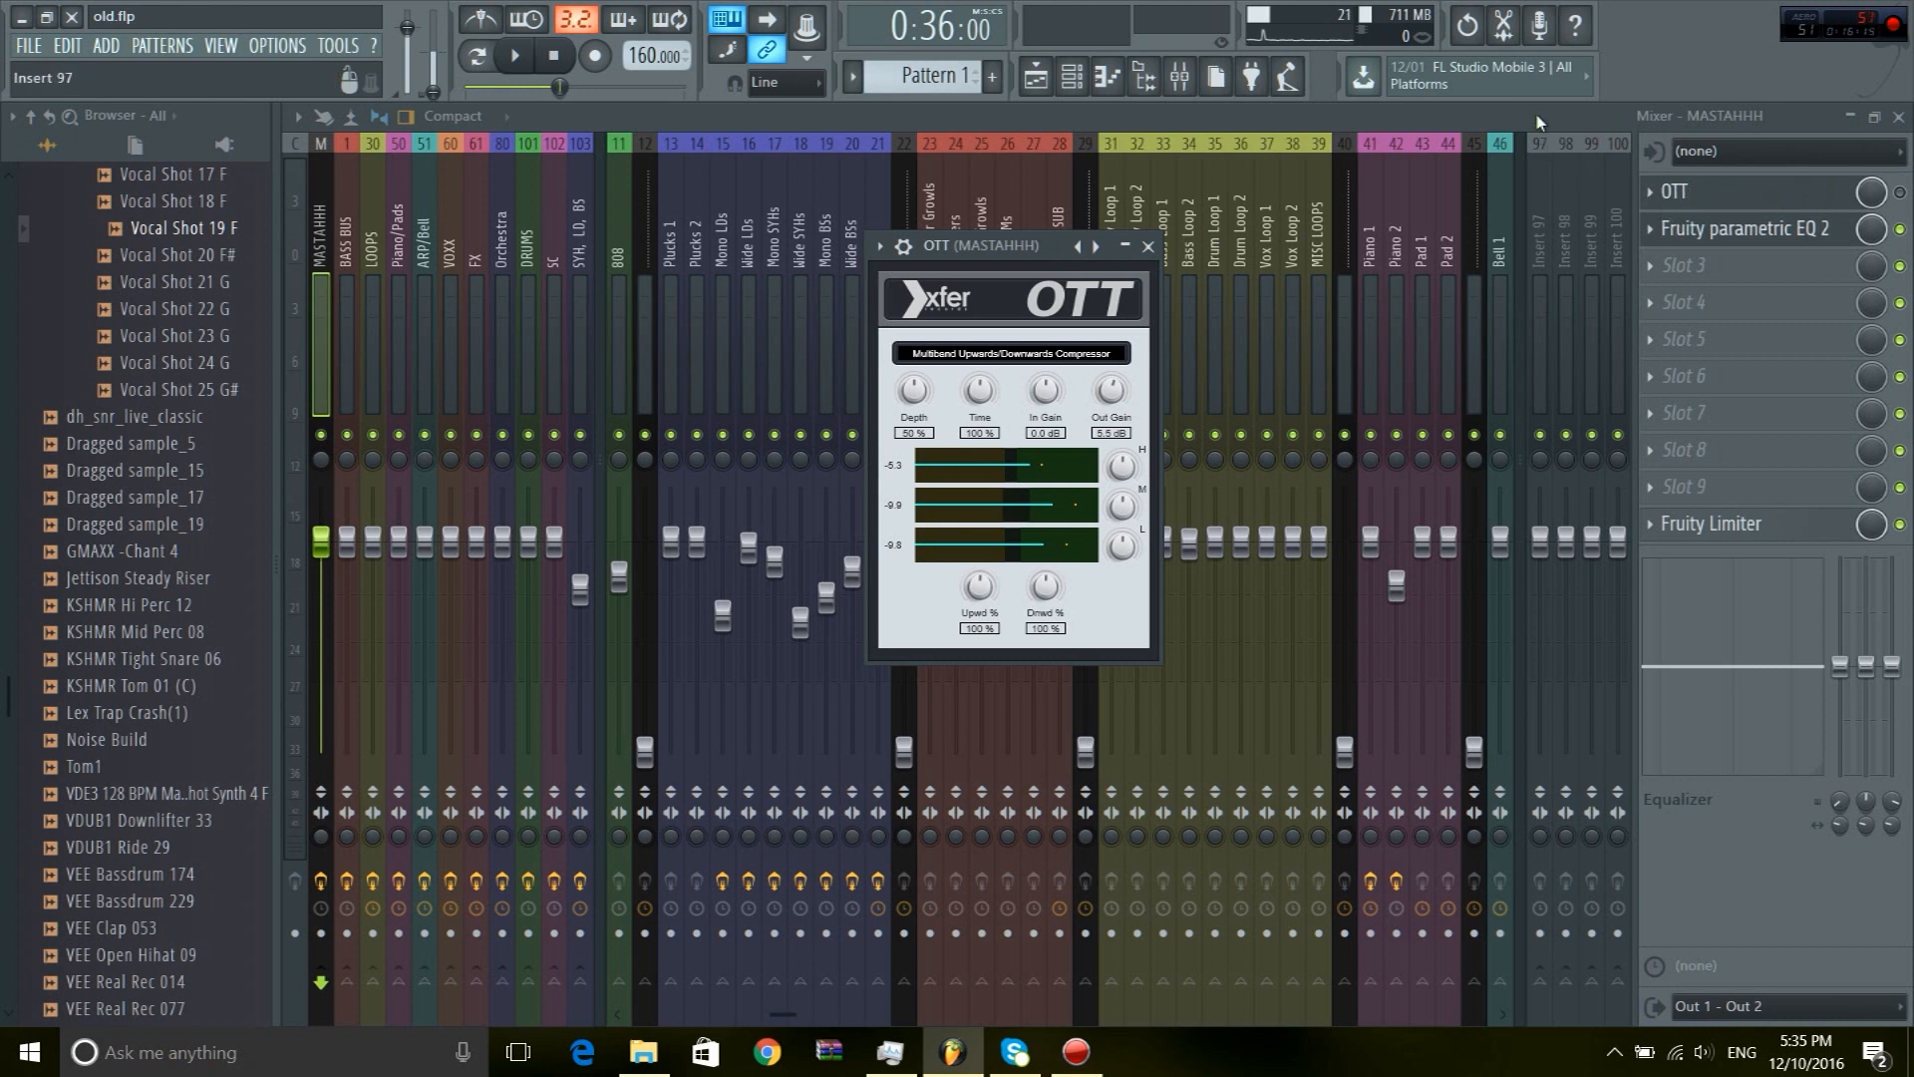
pyautogui.click(1728, 196)
pyautogui.click(1728, 197)
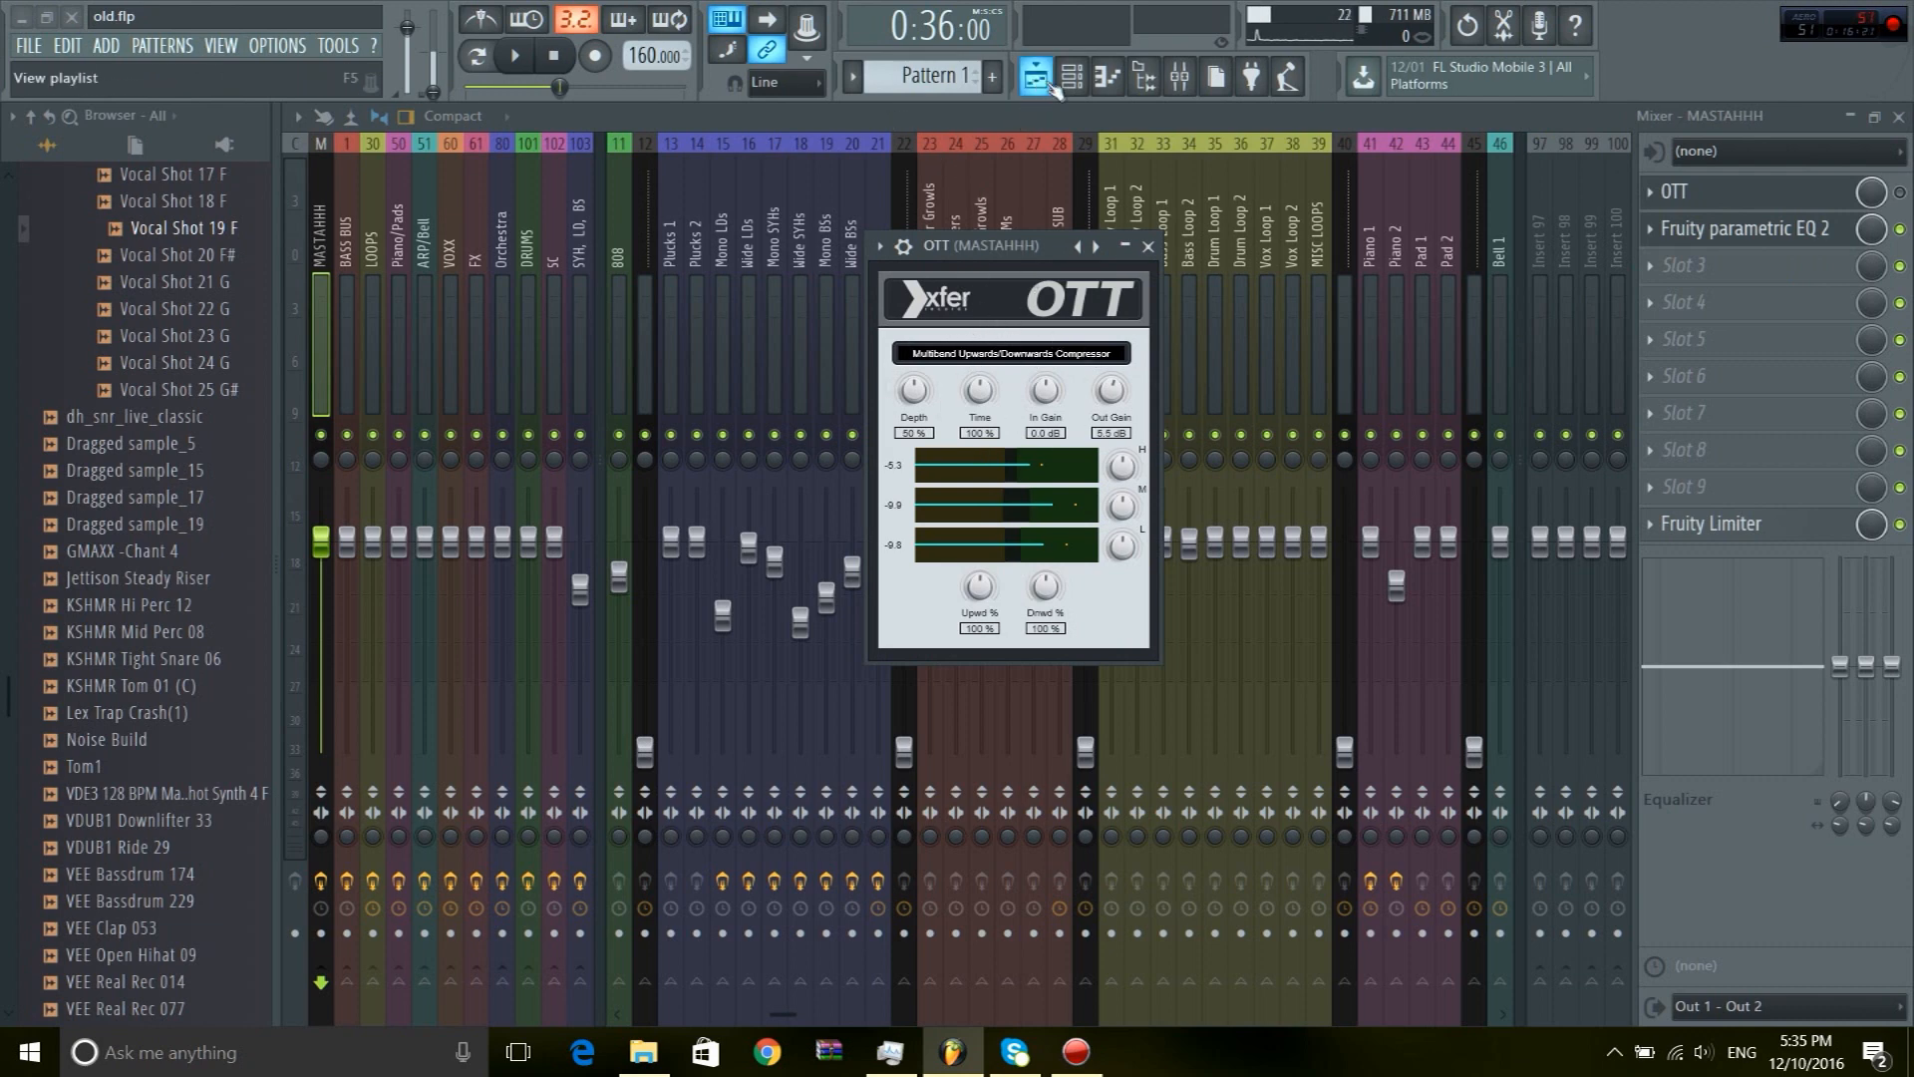
# Return to the playlist and review the arrangement from the intro to the section at bar 49, including the automation tracks and drop clips
pyautogui.press('F5')
pyautogui.scroll(3, 1110, 174)
pyautogui.scroll(-3, 1110, 174)
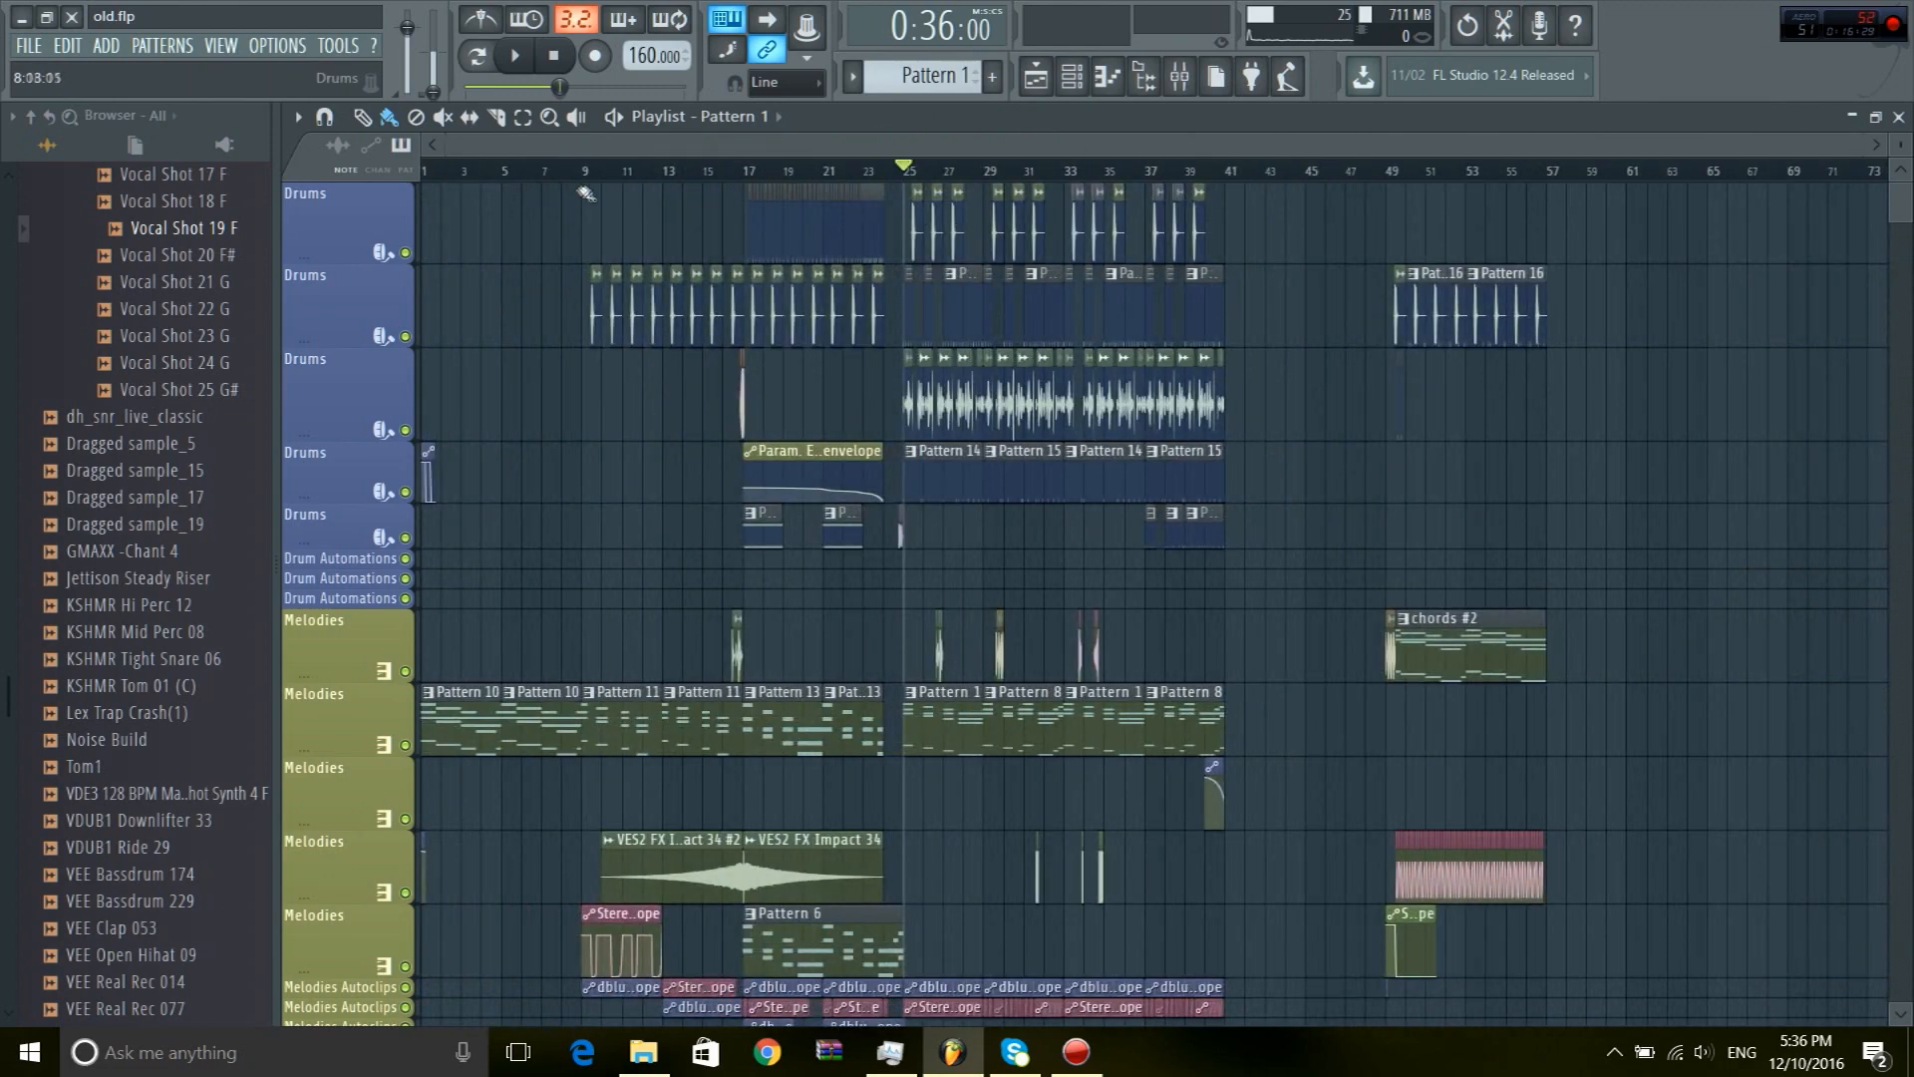
pyautogui.scroll(3, 591, 185)
pyautogui.scroll(-3, 592, 186)
pyautogui.scroll(3, 538, 177)
pyautogui.scroll(-3, 539, 178)
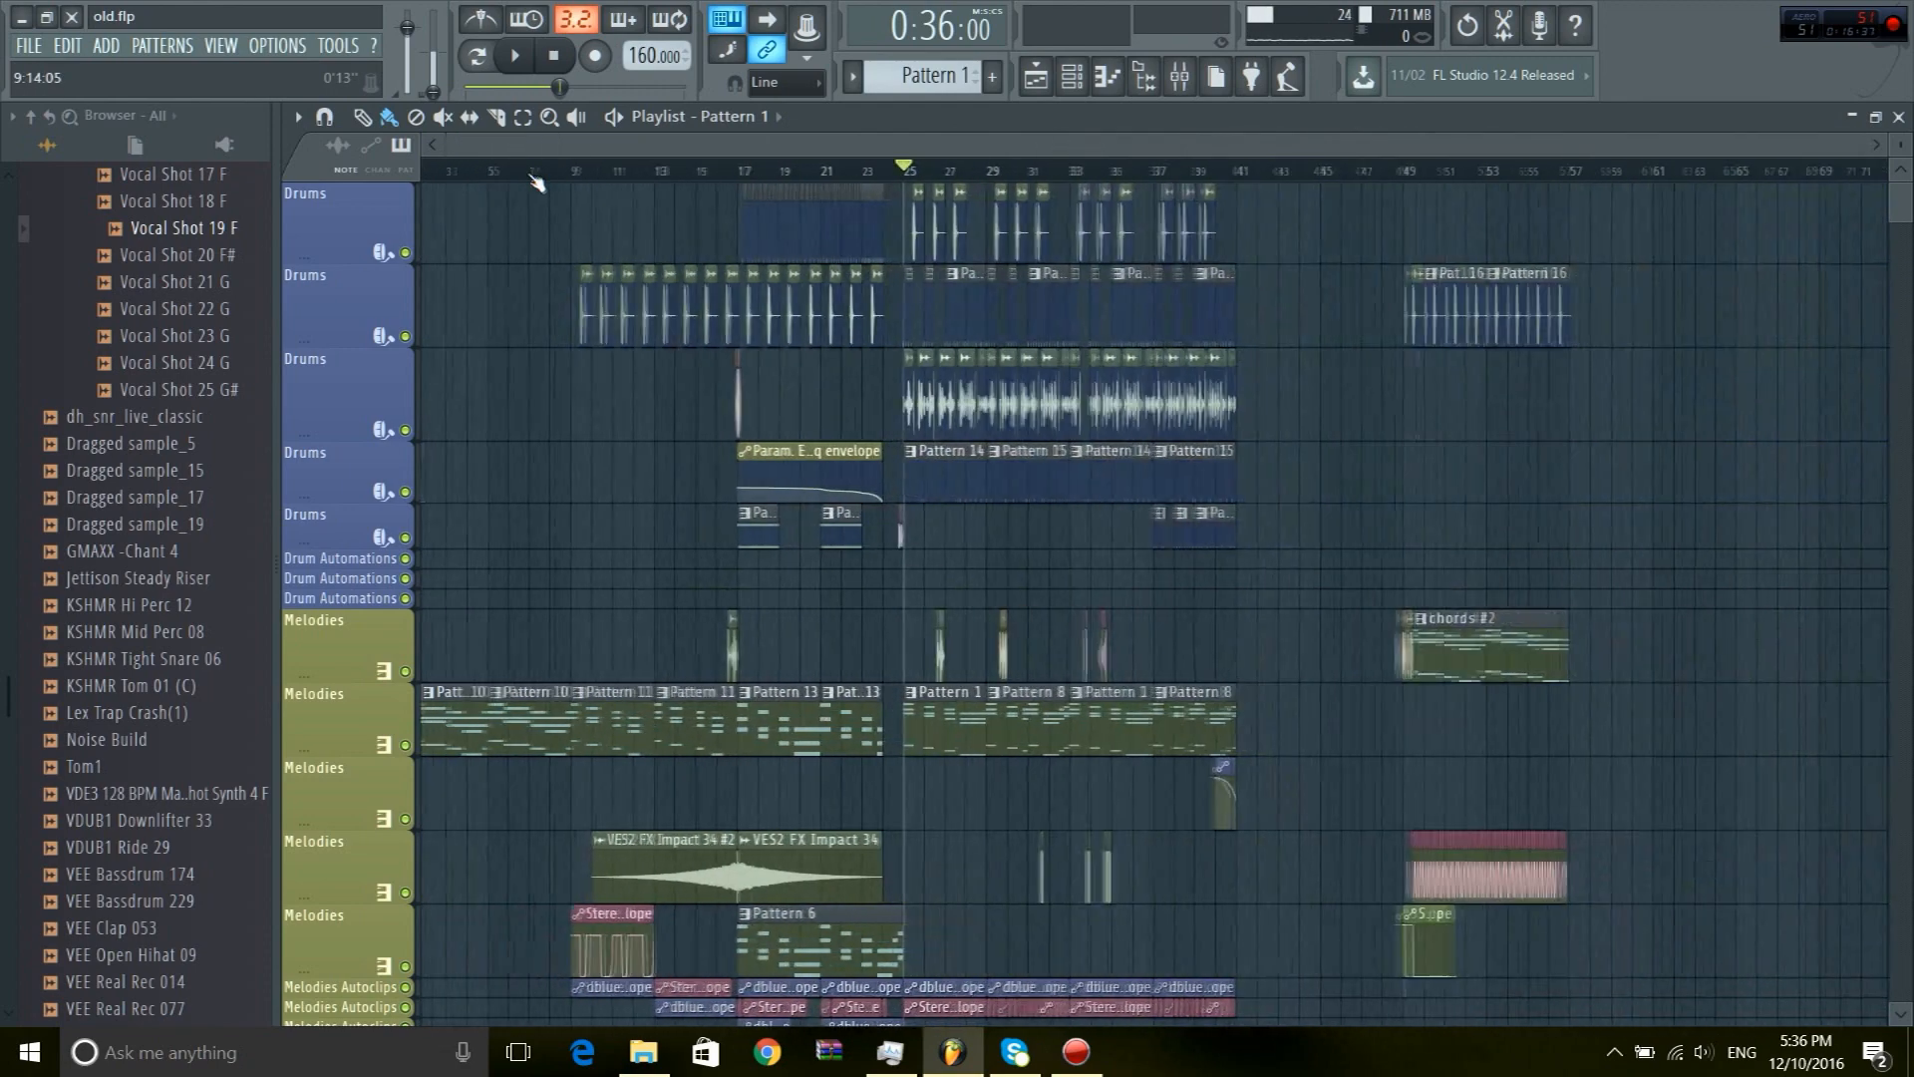
pyautogui.scroll(-5, 917, 561)
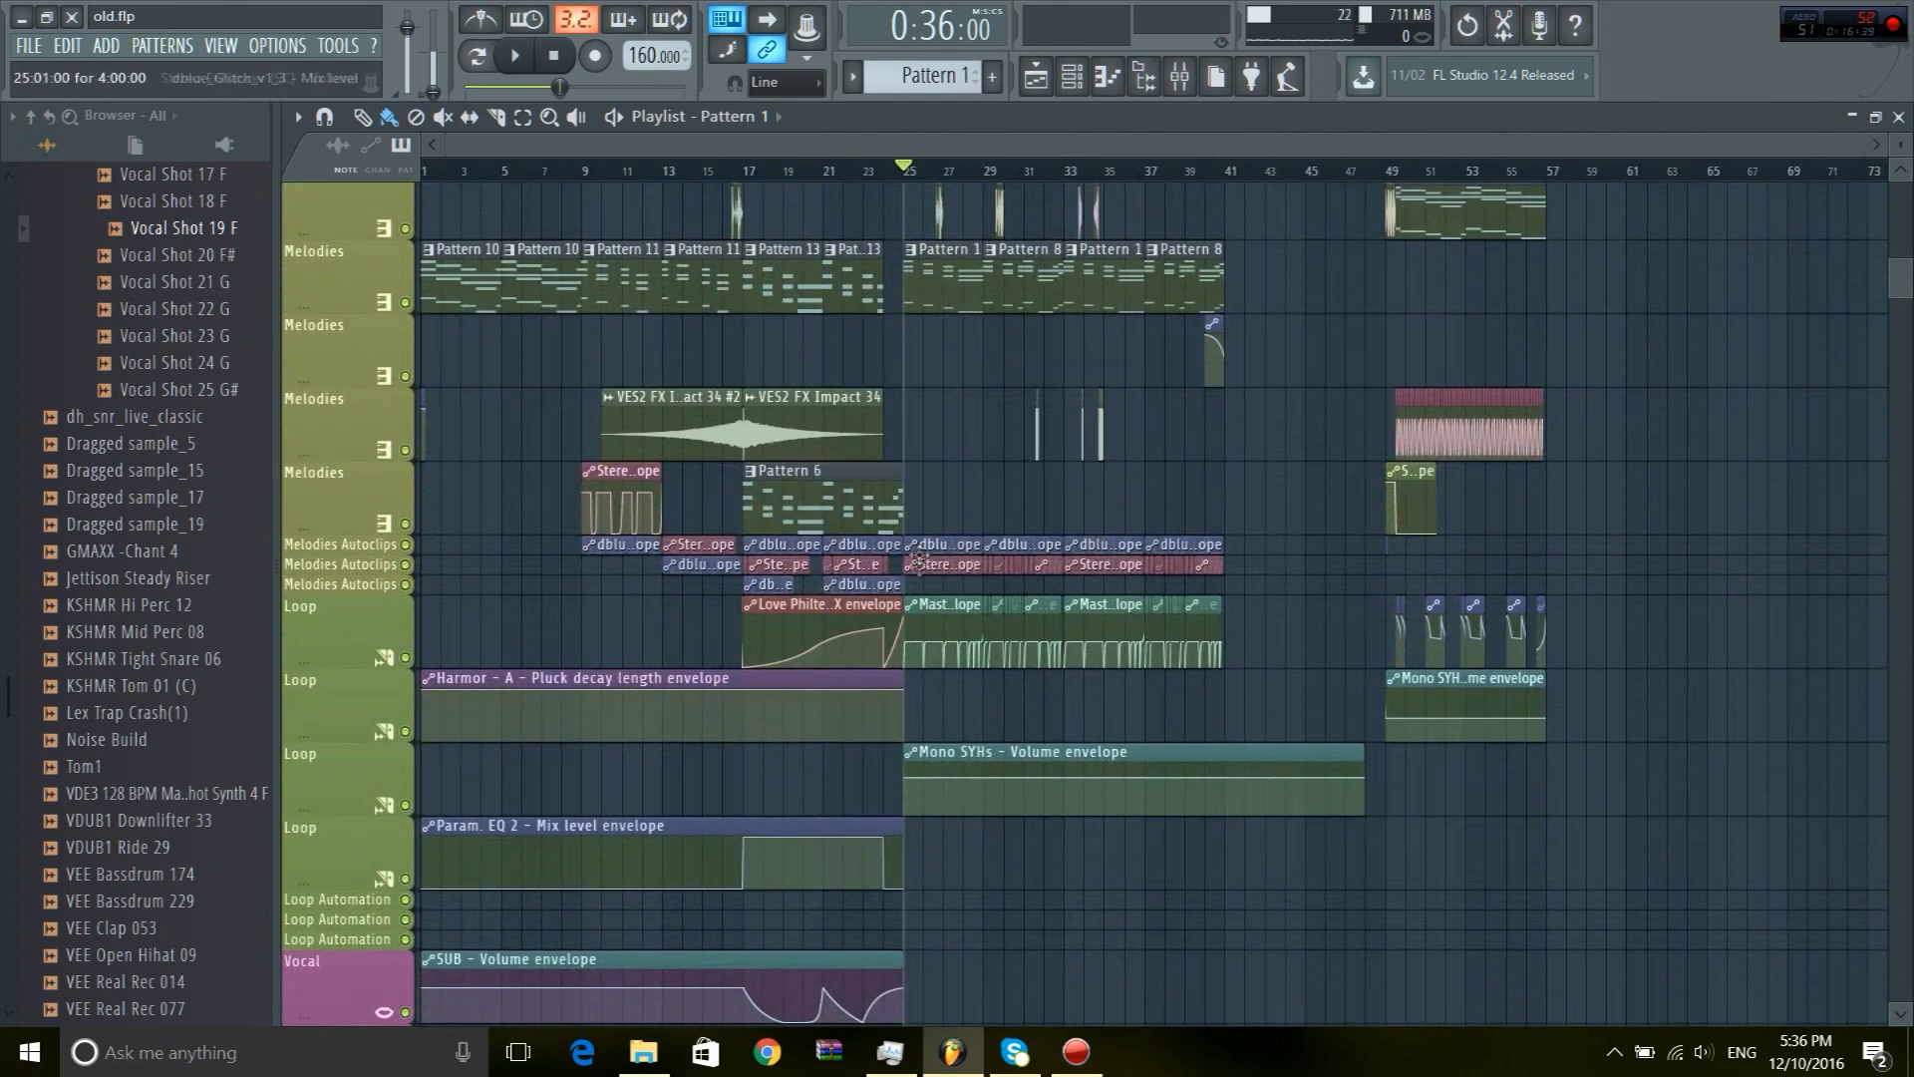
pyautogui.scroll(5, 917, 561)
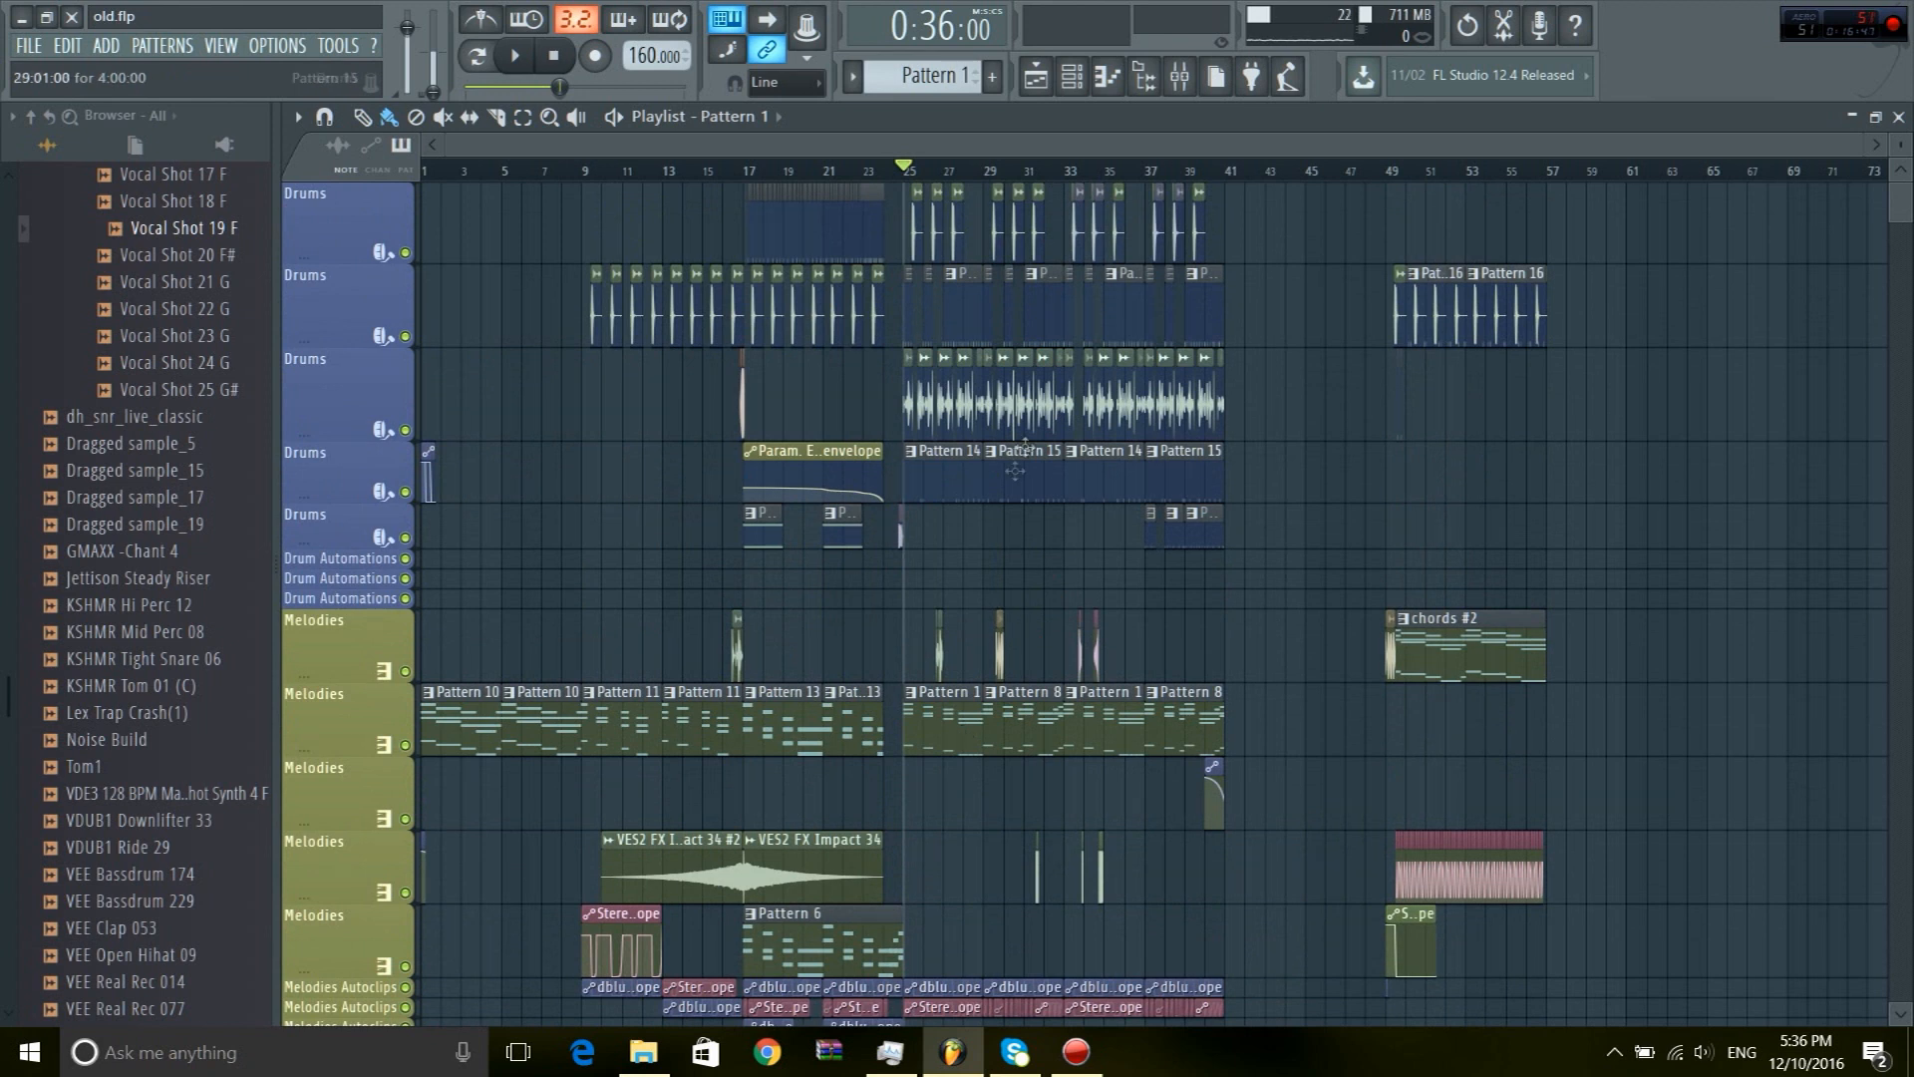
pyautogui.scroll(4, 1091, 178)
pyautogui.scroll(-4, 1090, 177)
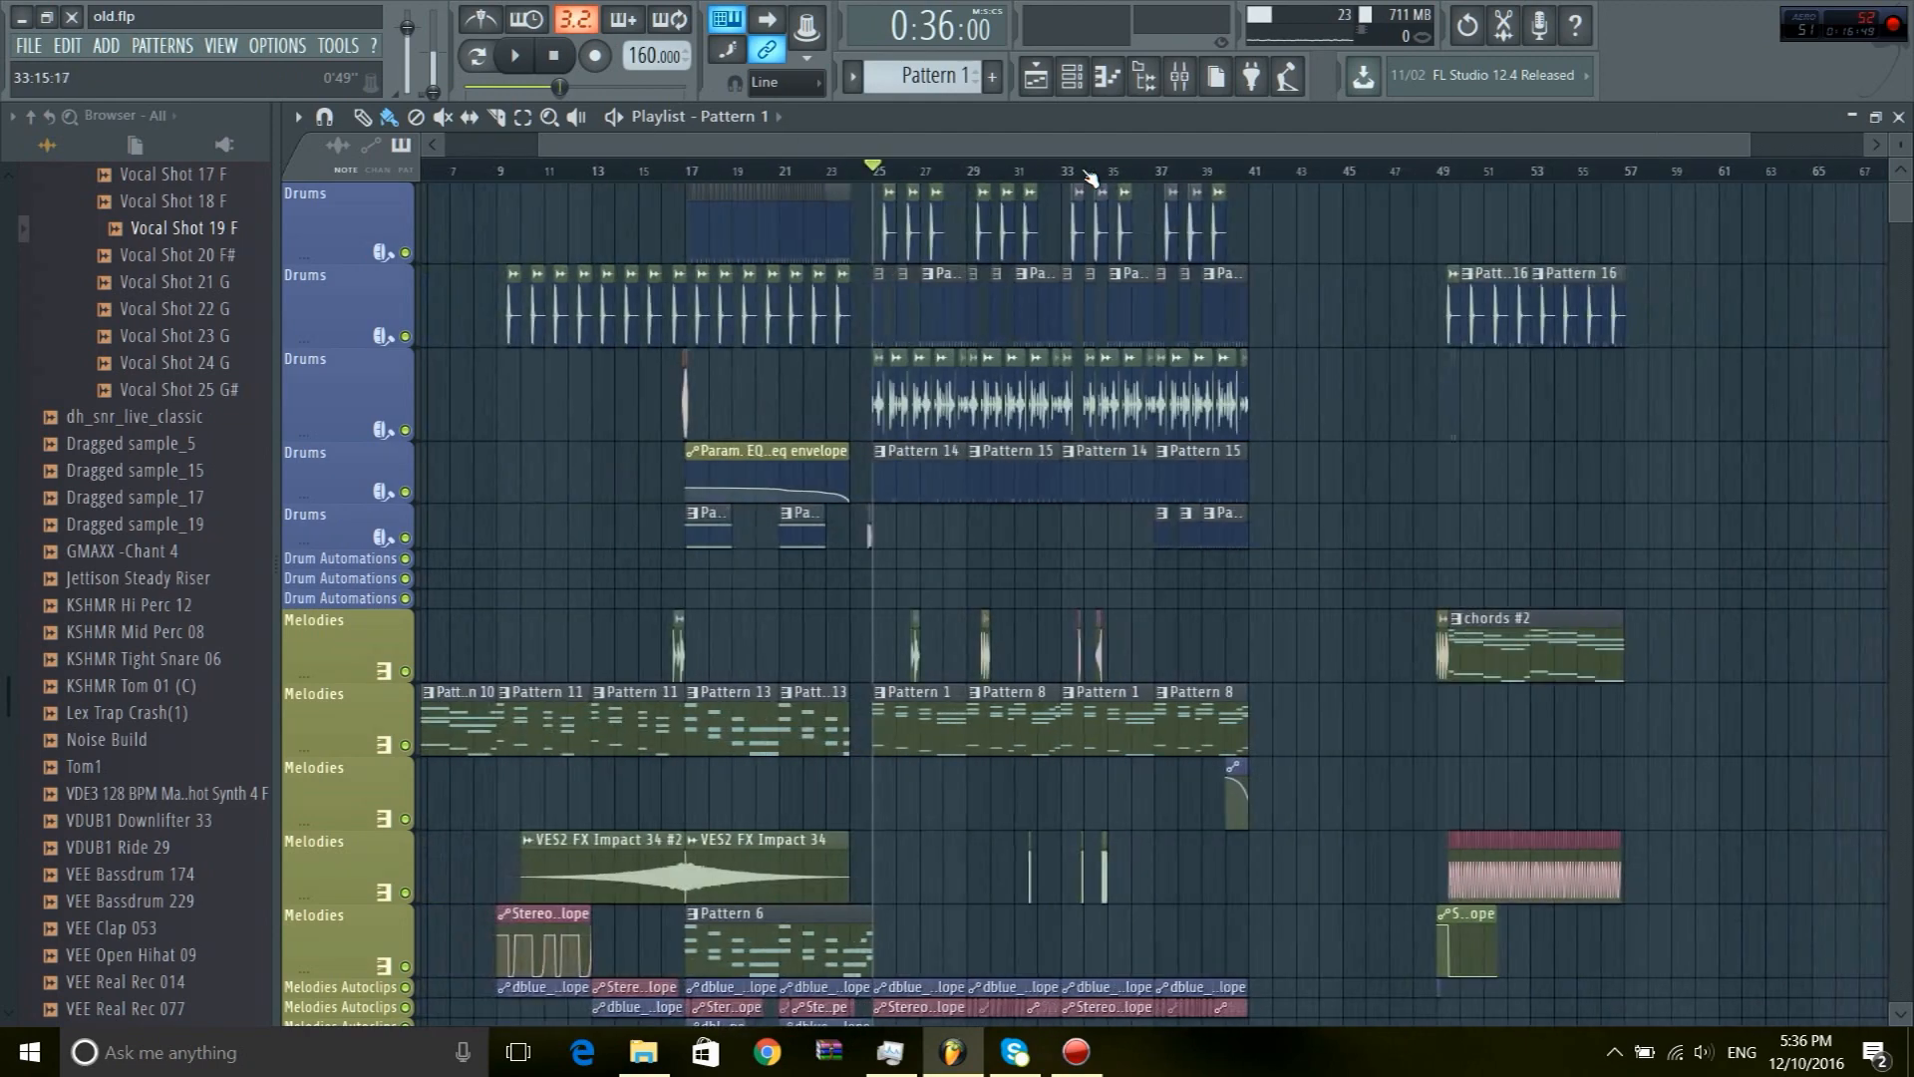
pyautogui.scroll(4, 1063, 177)
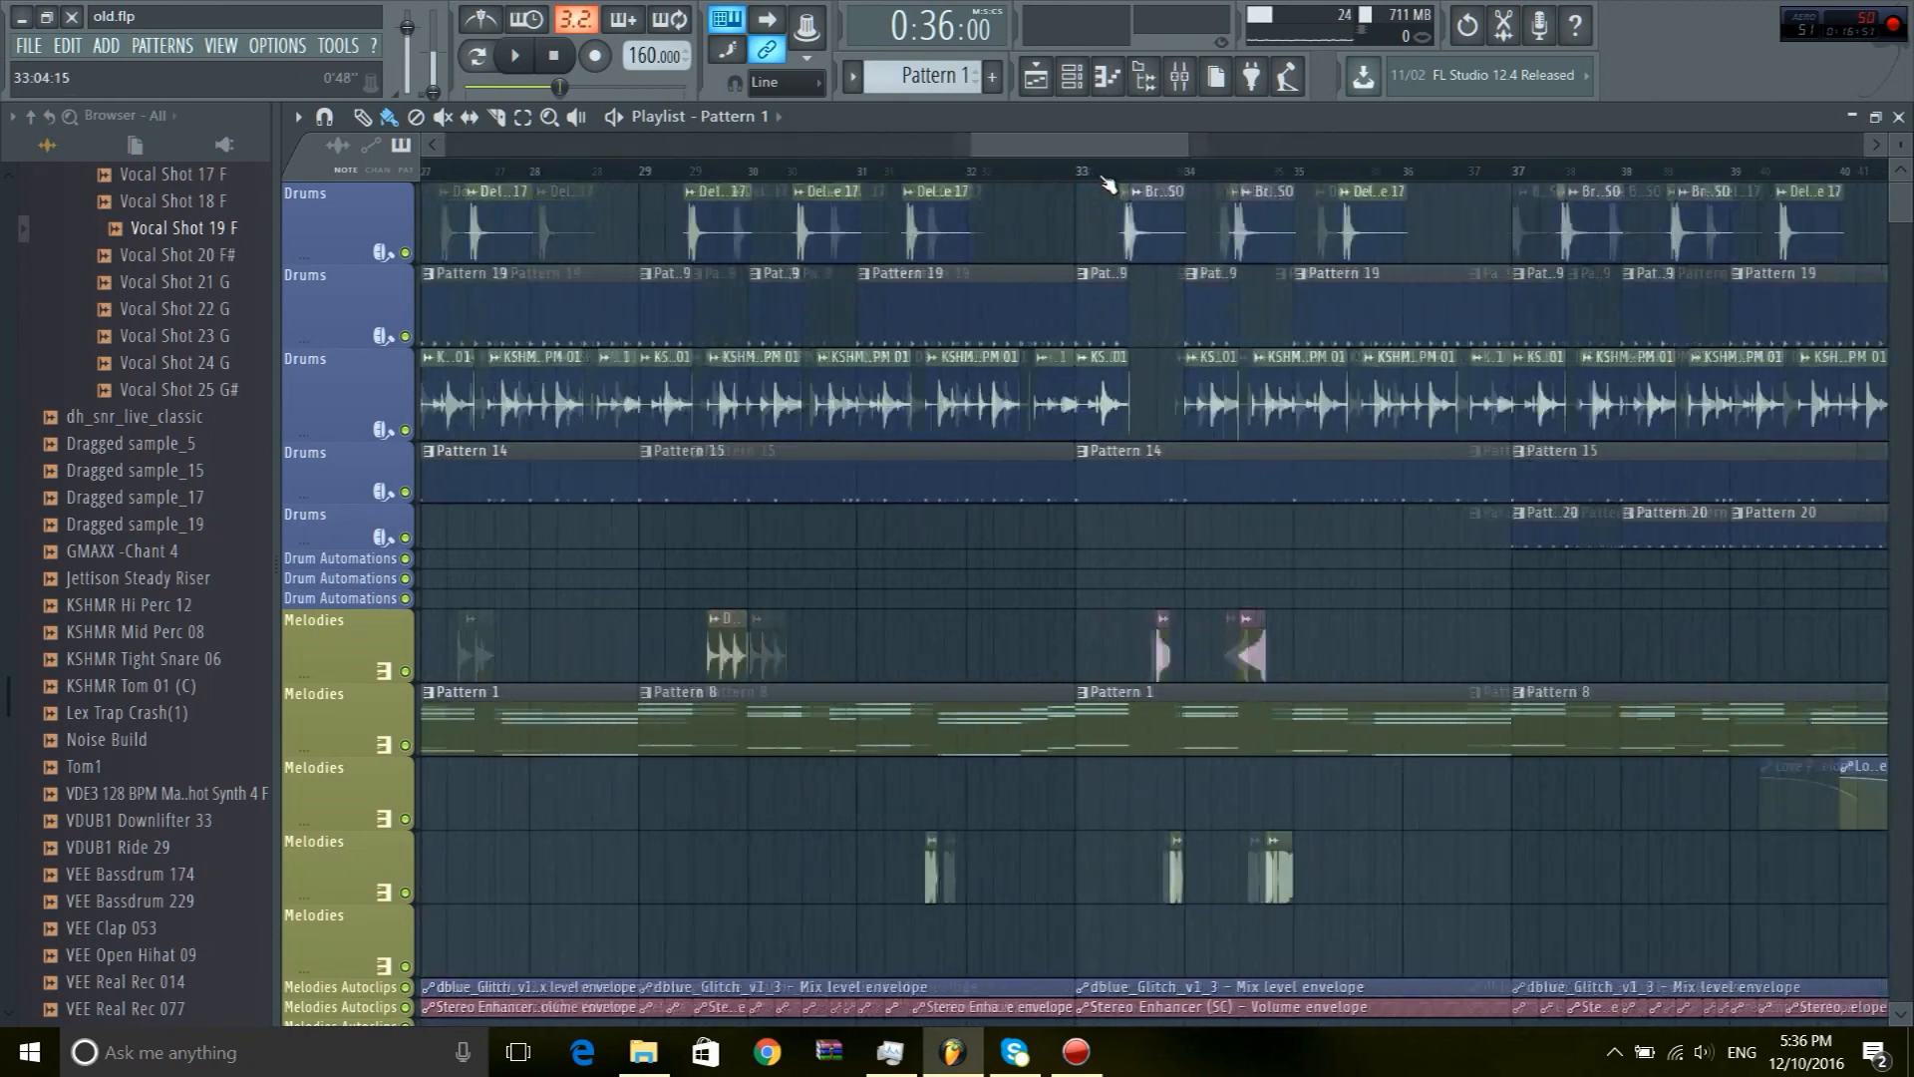
pyautogui.scroll(-4, 816, 177)
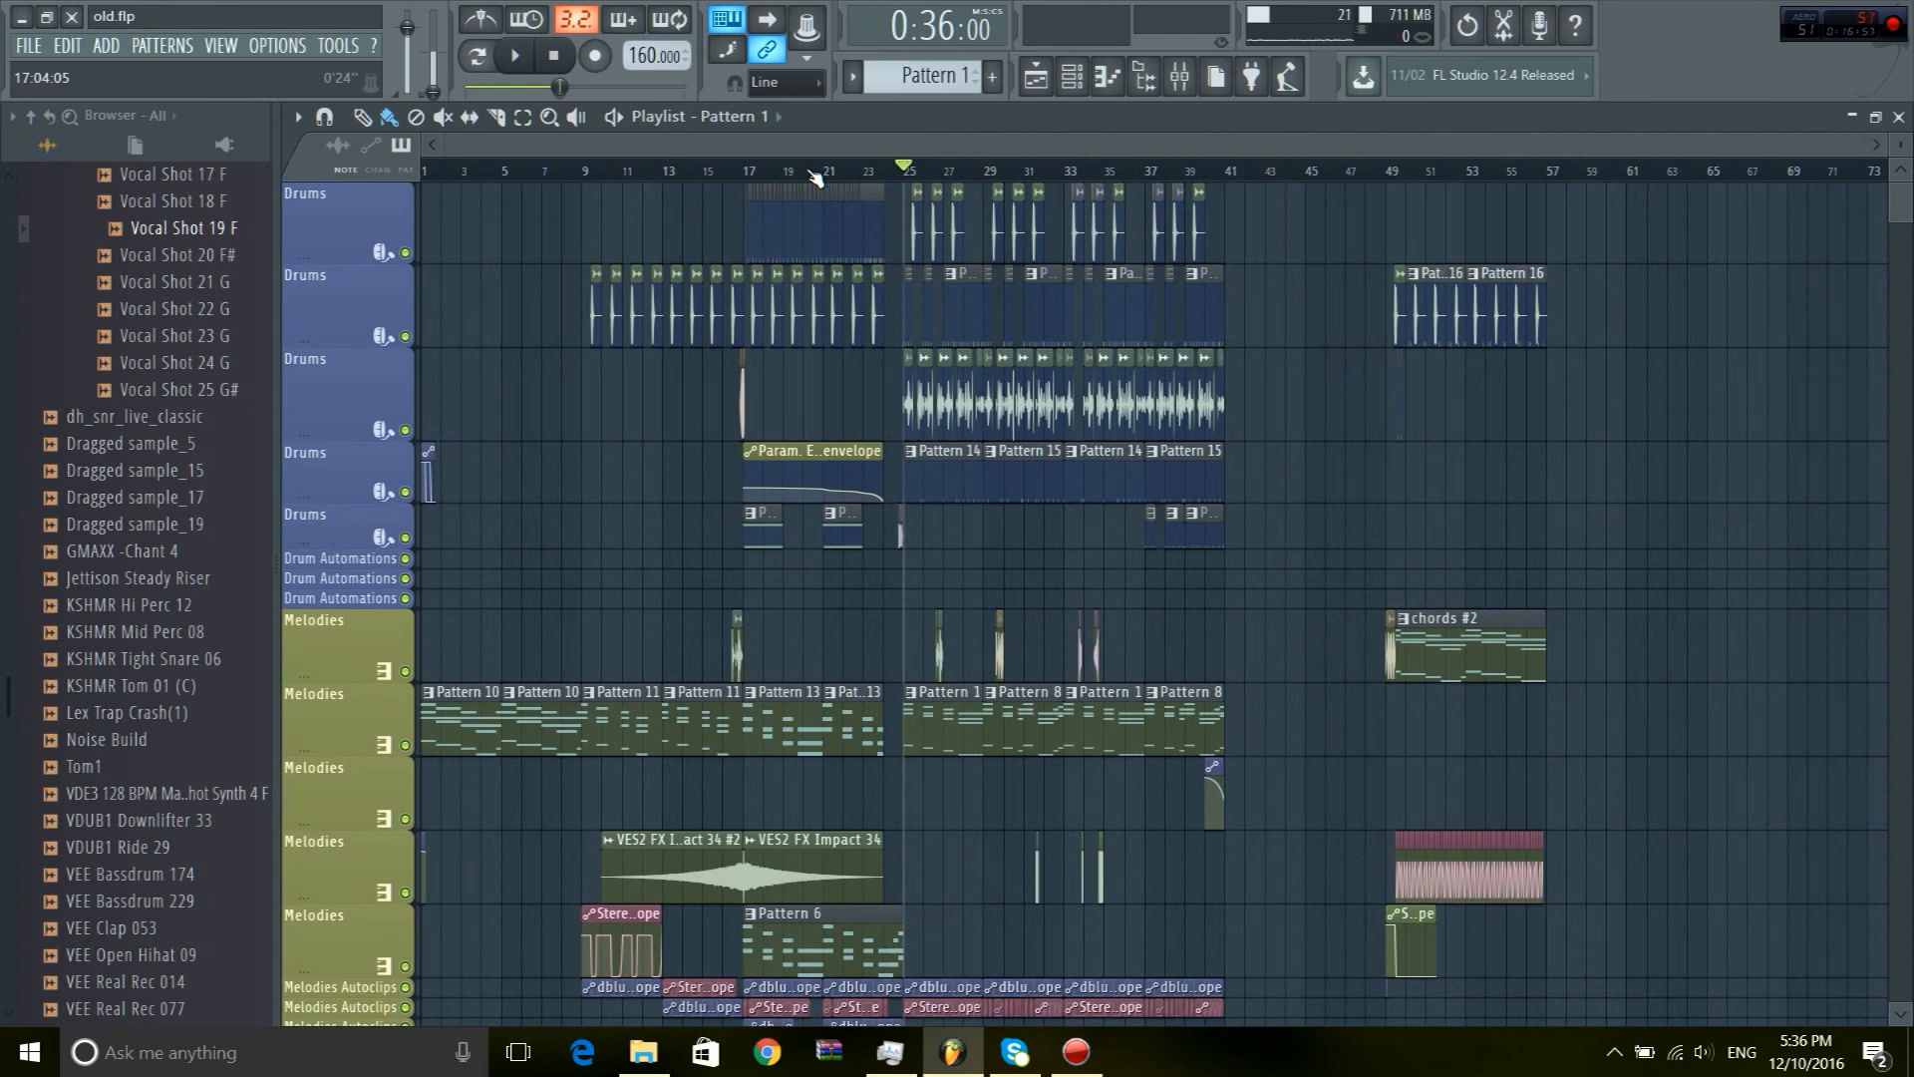
pyautogui.scroll(3, 906, 172)
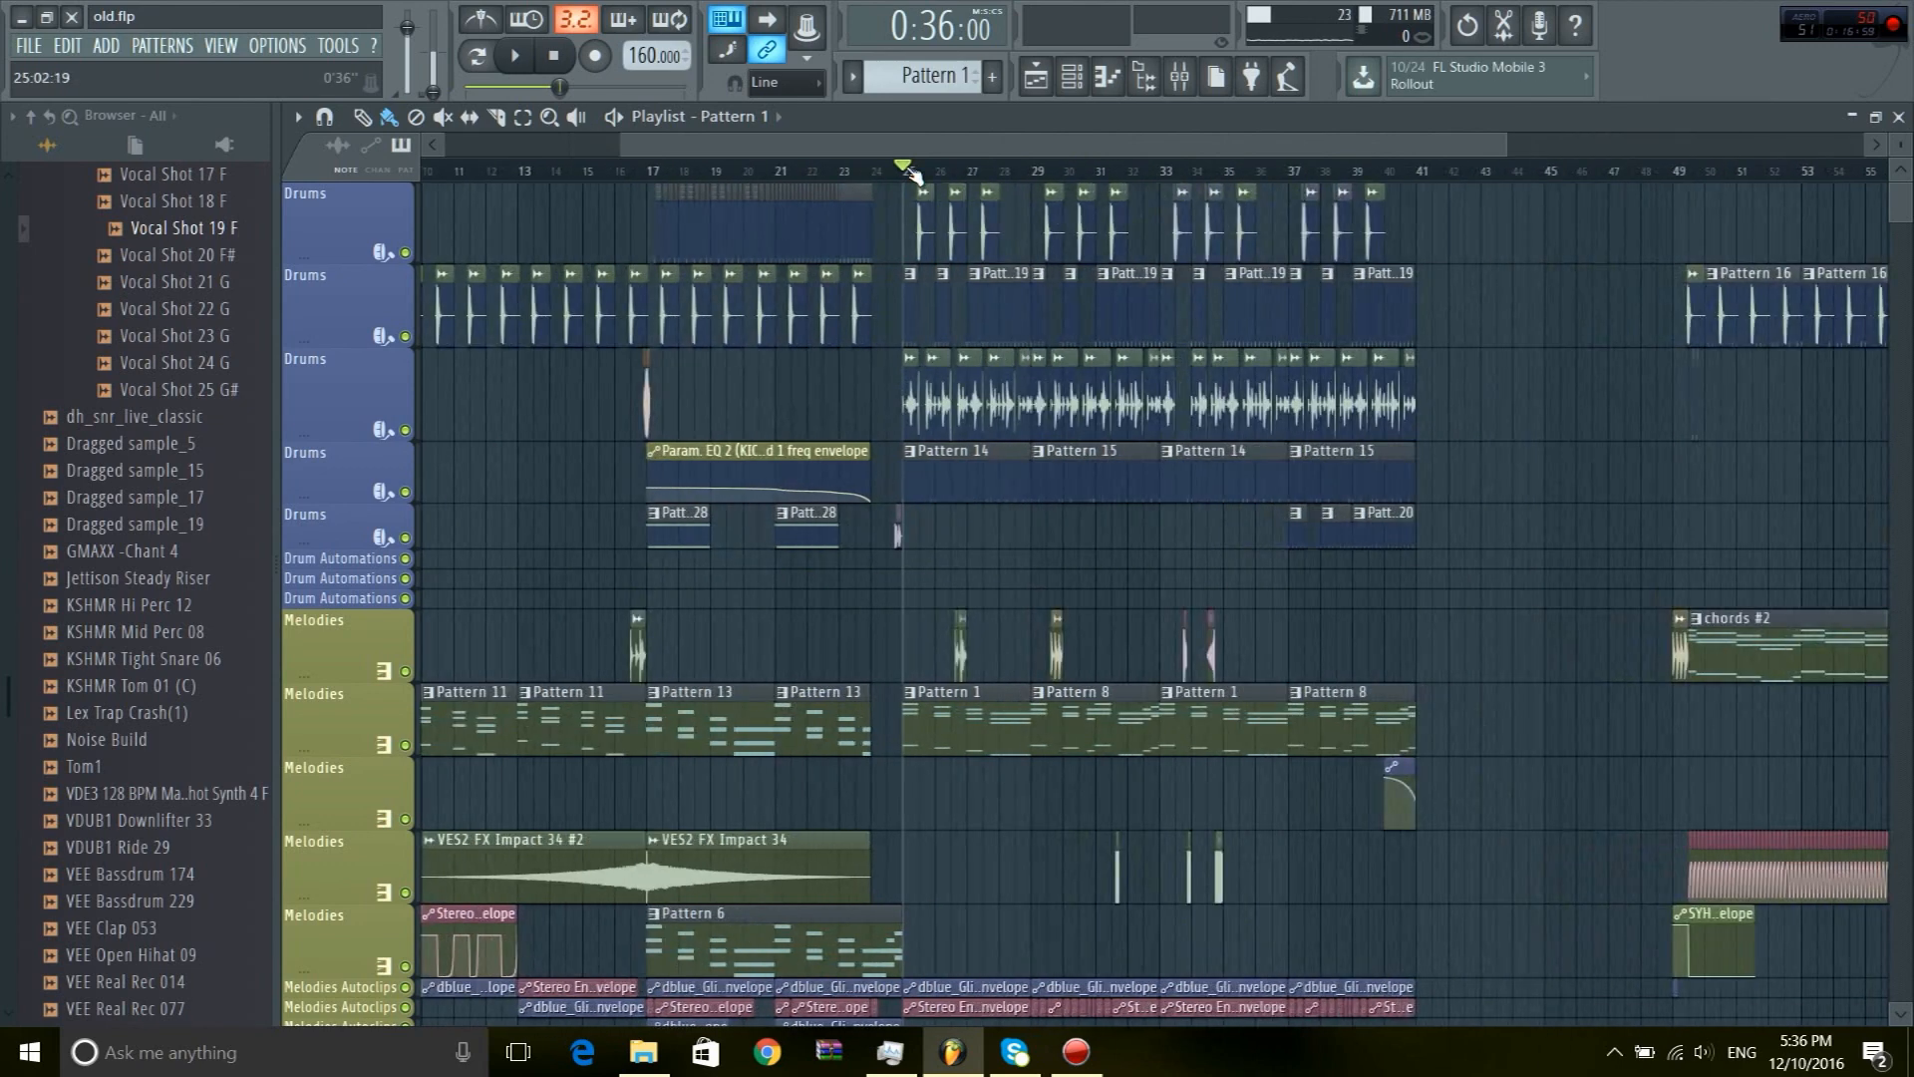